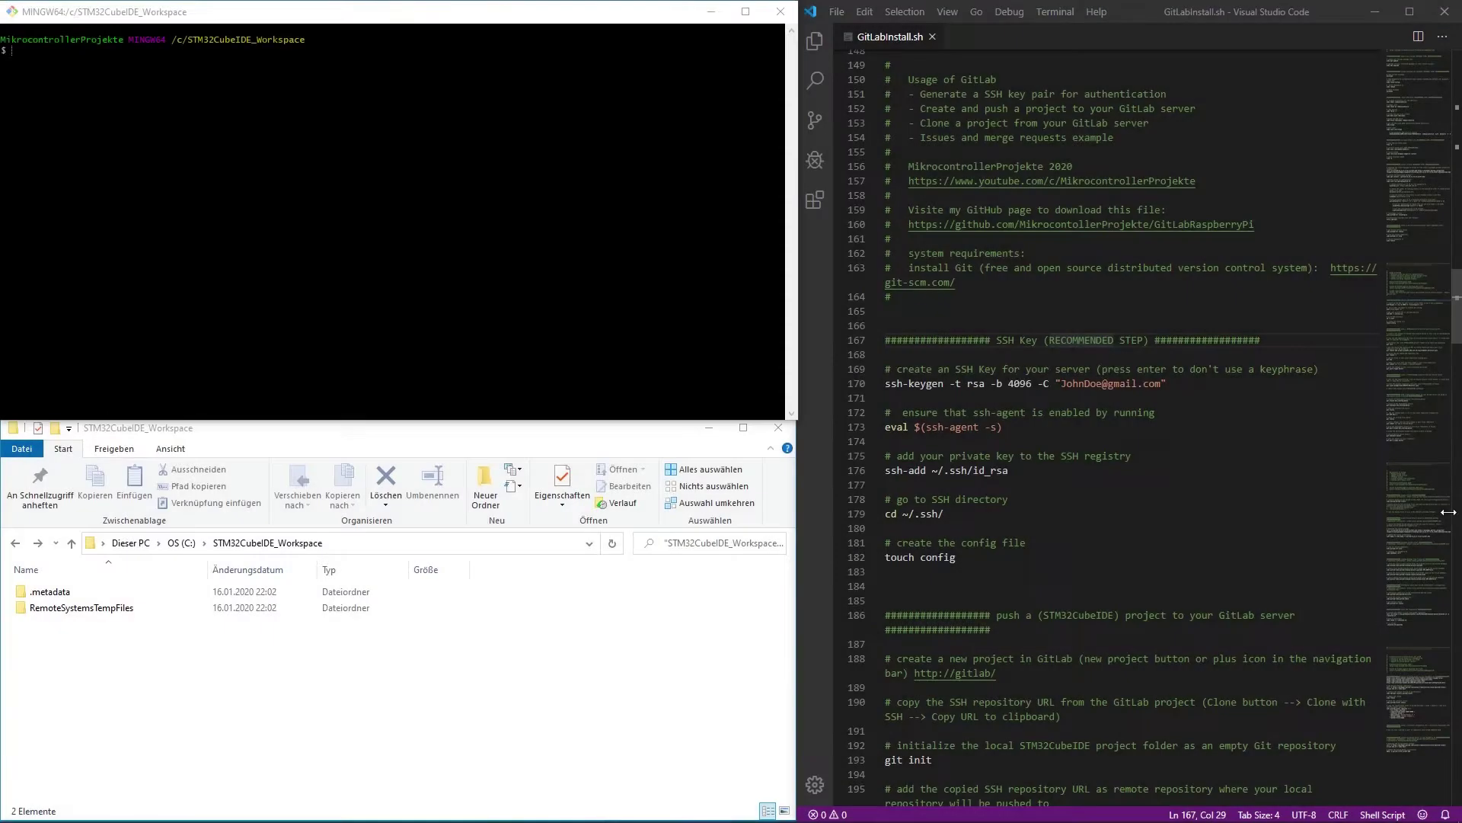
{"action": "left_click_drag", "start_coordinate": [1000, 79], "coordinate": [942, 80]}
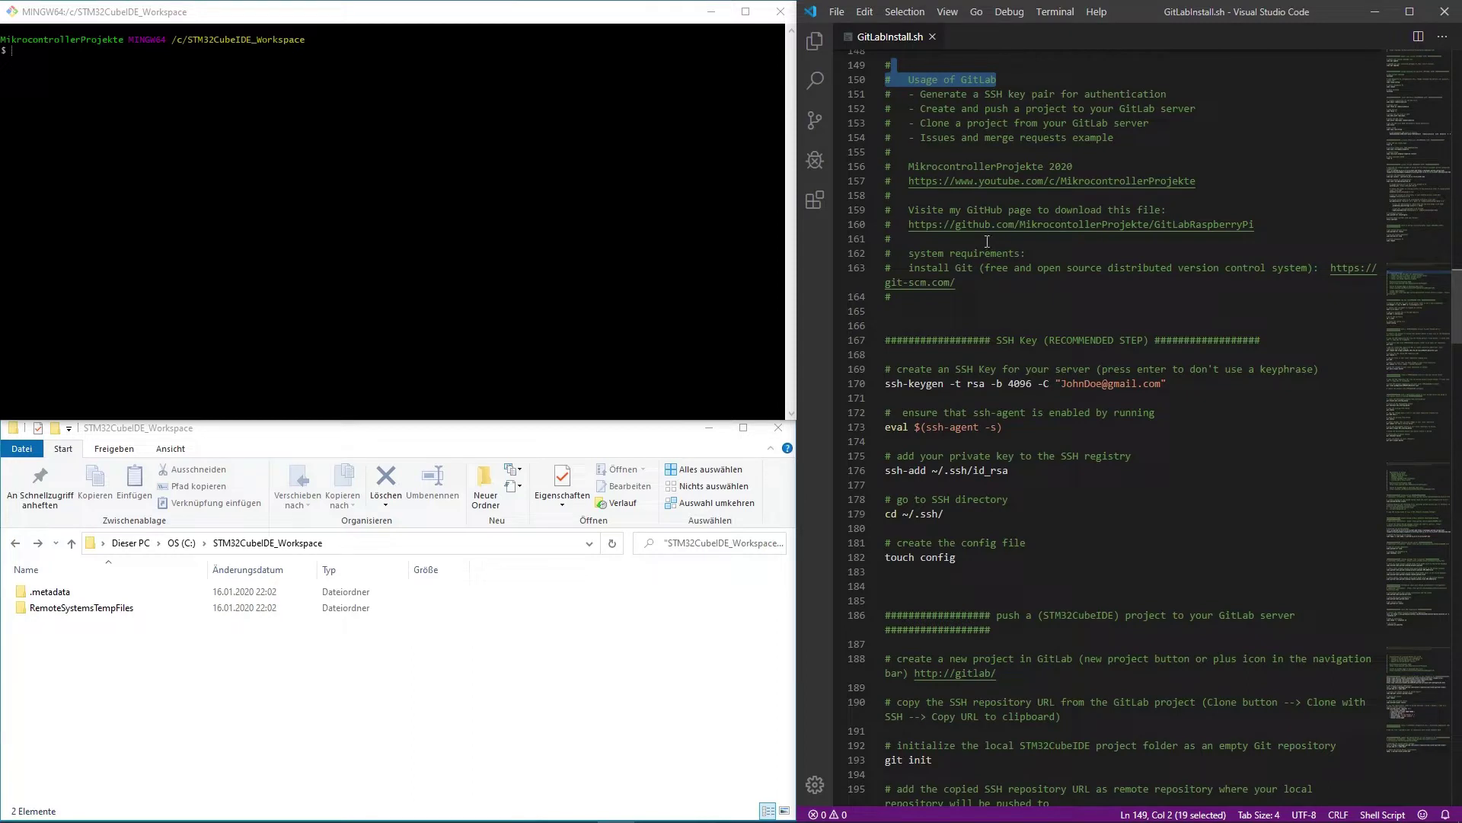
{"action": "left_click_drag", "start_coordinate": [1036, 210], "coordinate": [1165, 212]}
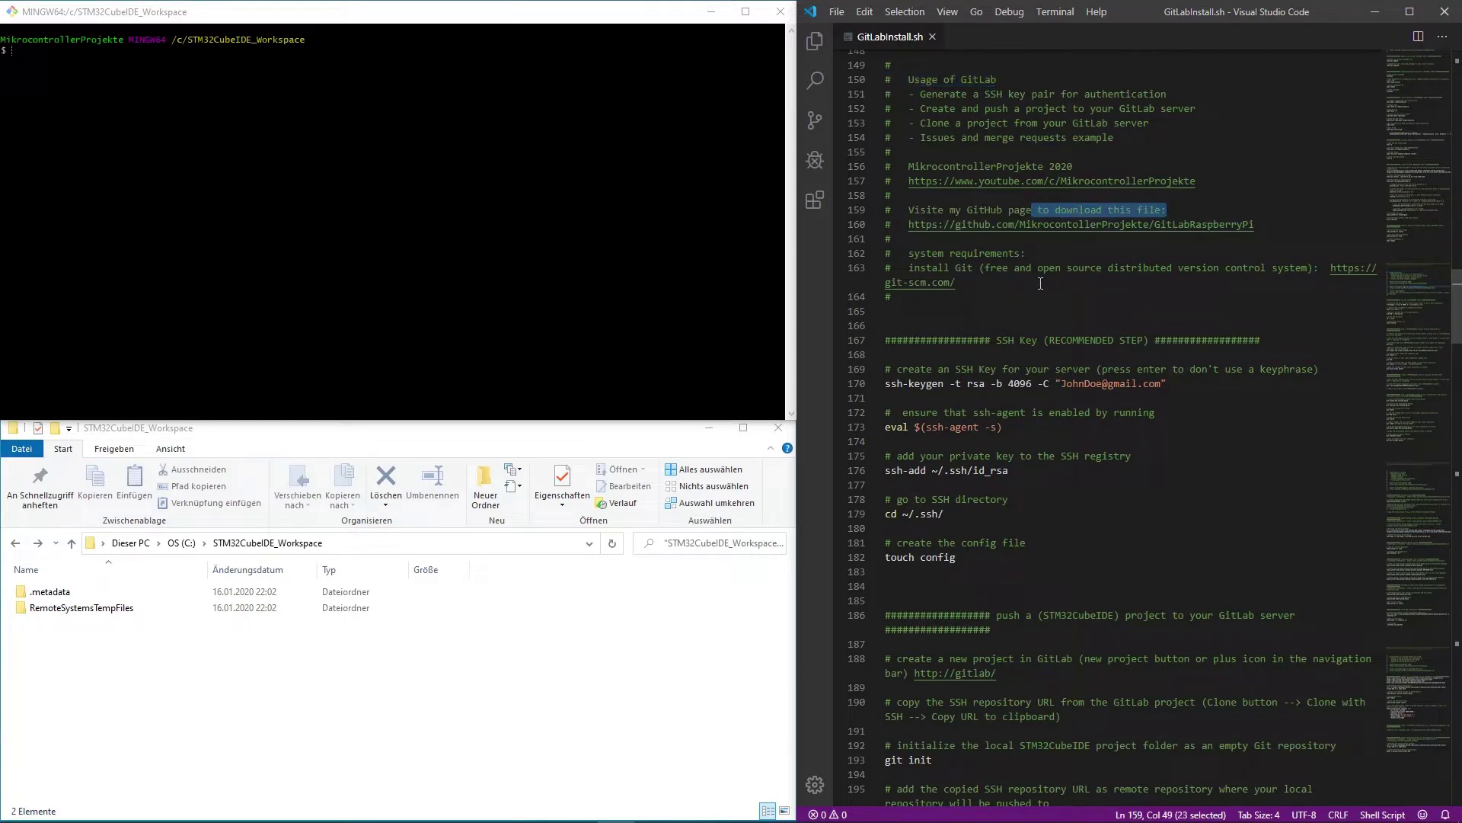
{"action": "left_click_drag", "start_coordinate": [920, 253], "coordinate": [1004, 253]}
{"action": "left_click_drag", "start_coordinate": [908, 267], "coordinate": [969, 268]}
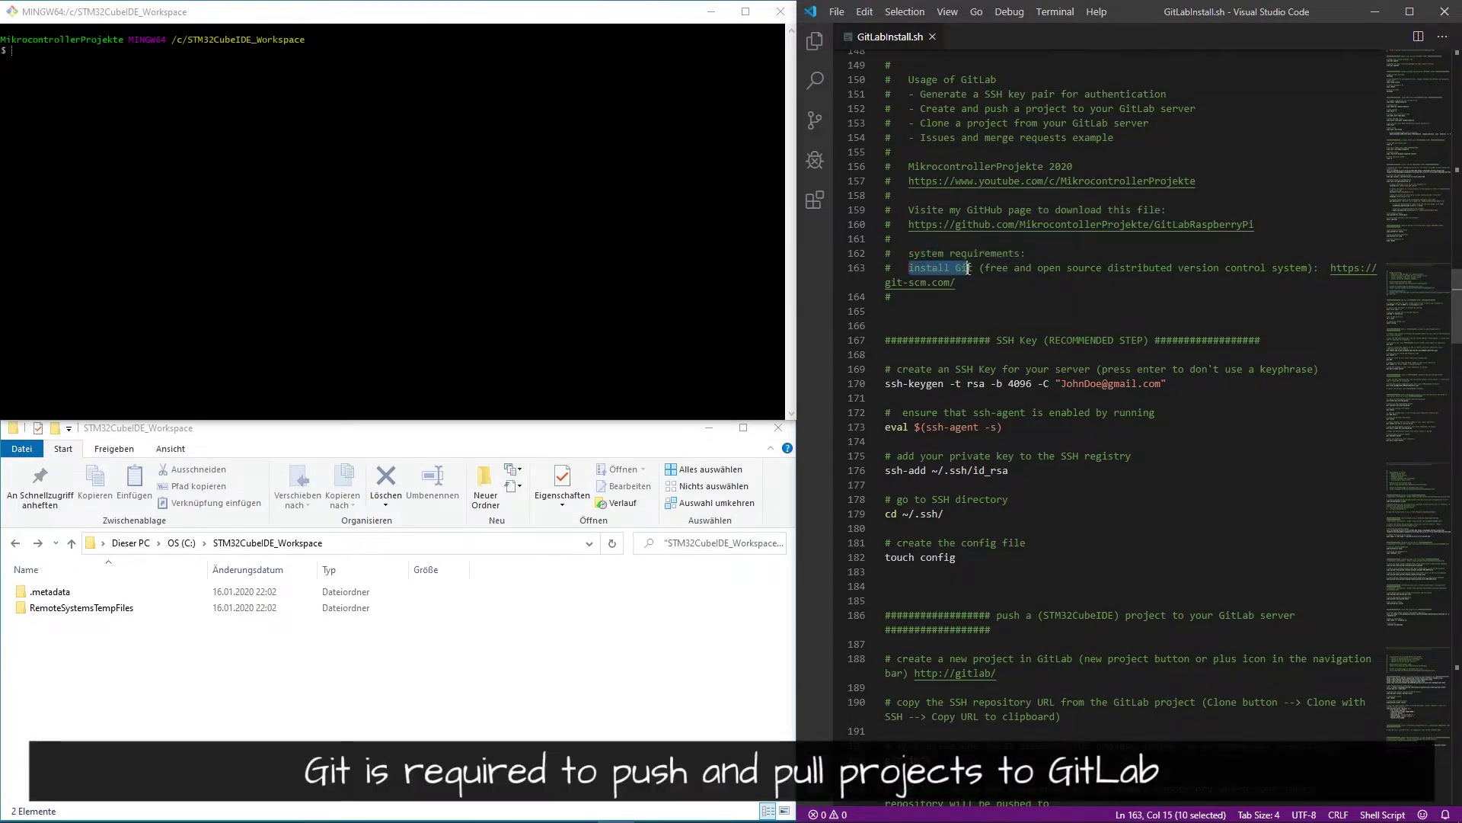
{"action": "left_click", "coordinate": [921, 282], "text": "ctrl"}
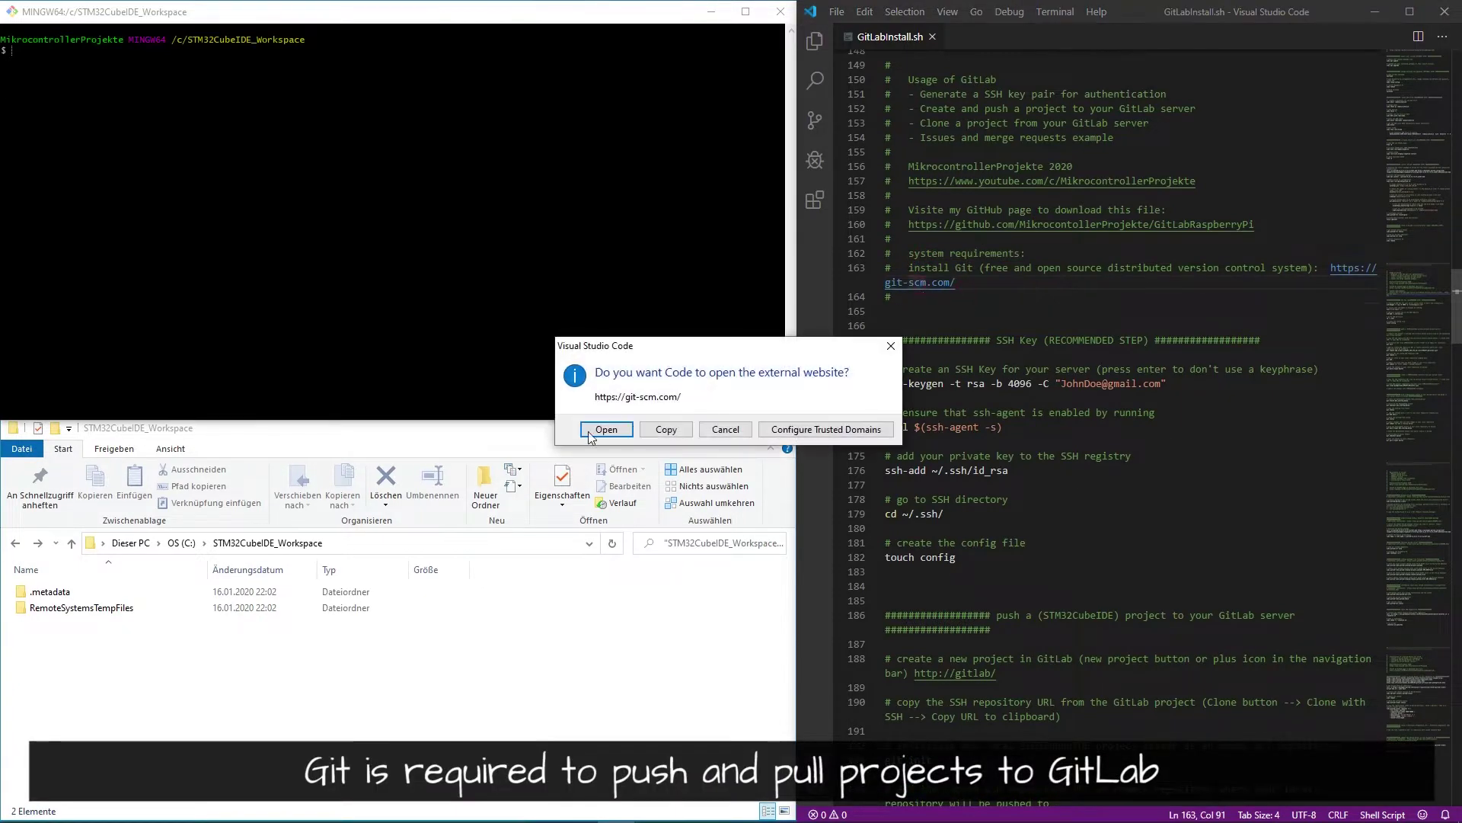
- Save the Git 2.25.0 for Windows installer from git-scm.com and close Firefox
{"action": "left_click", "coordinate": [607, 428]}
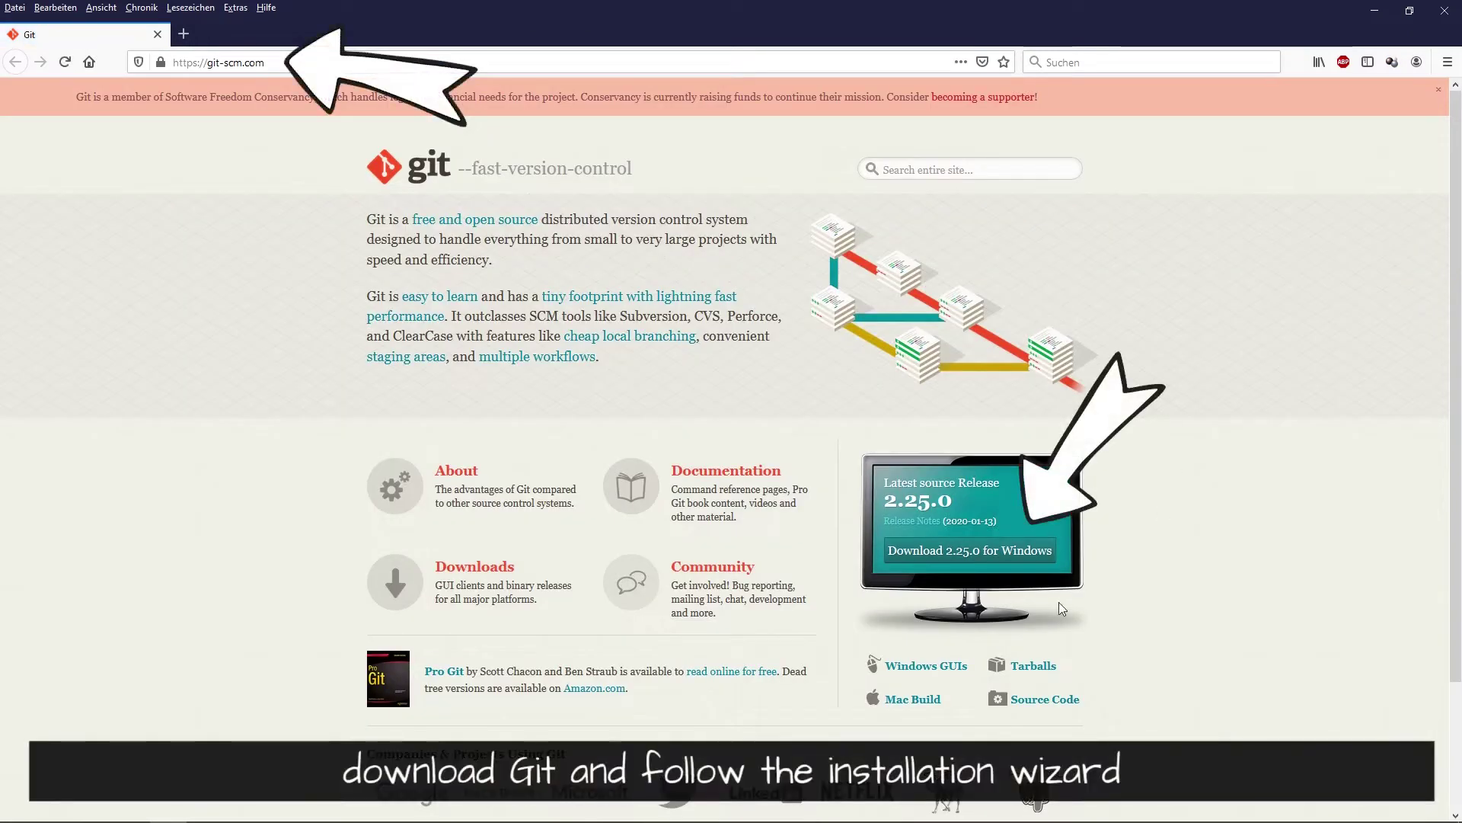
{"action": "left_click", "coordinate": [958, 584]}
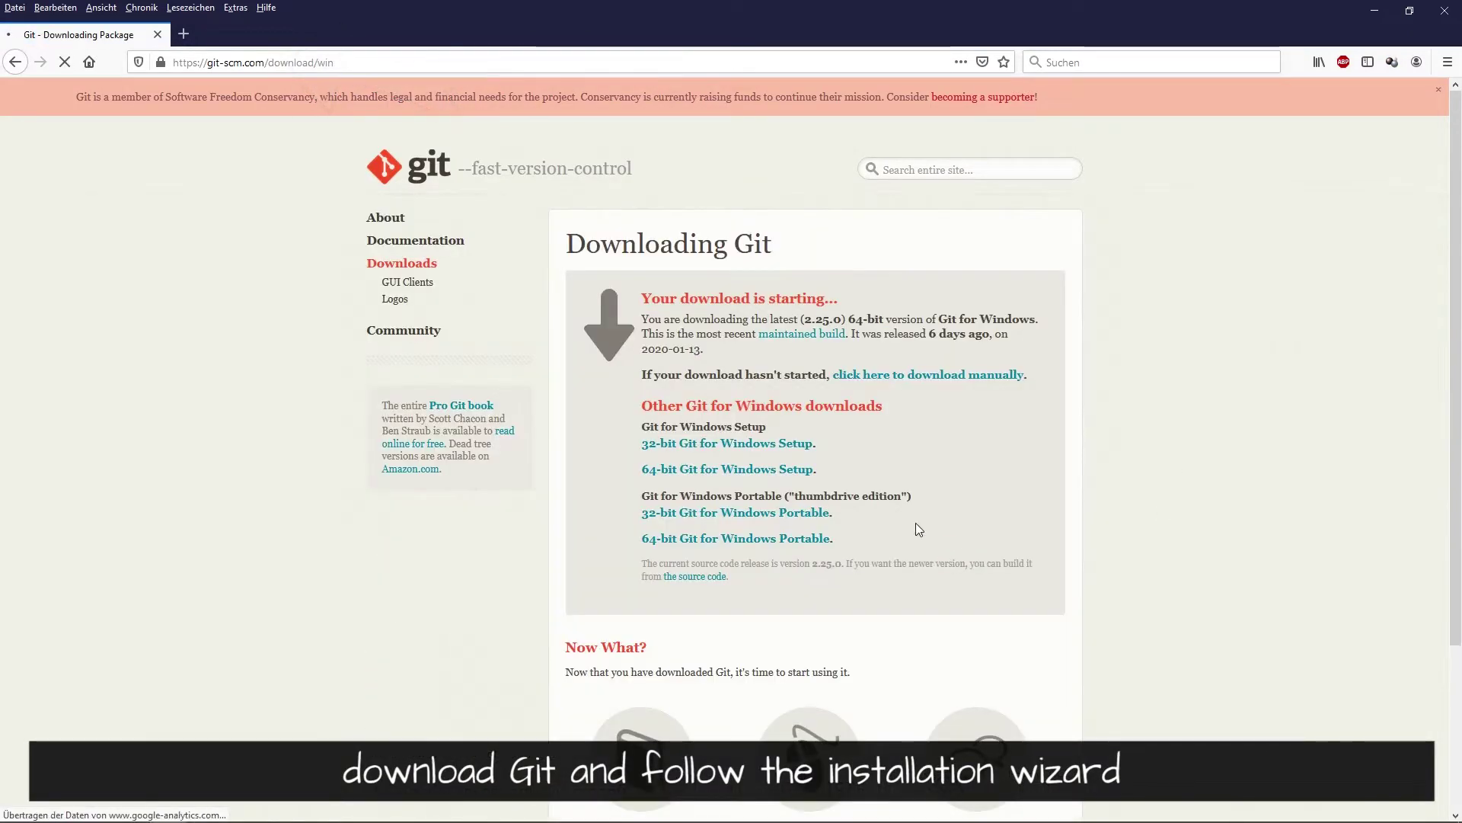
{"action": "left_click", "coordinate": [607, 238]}
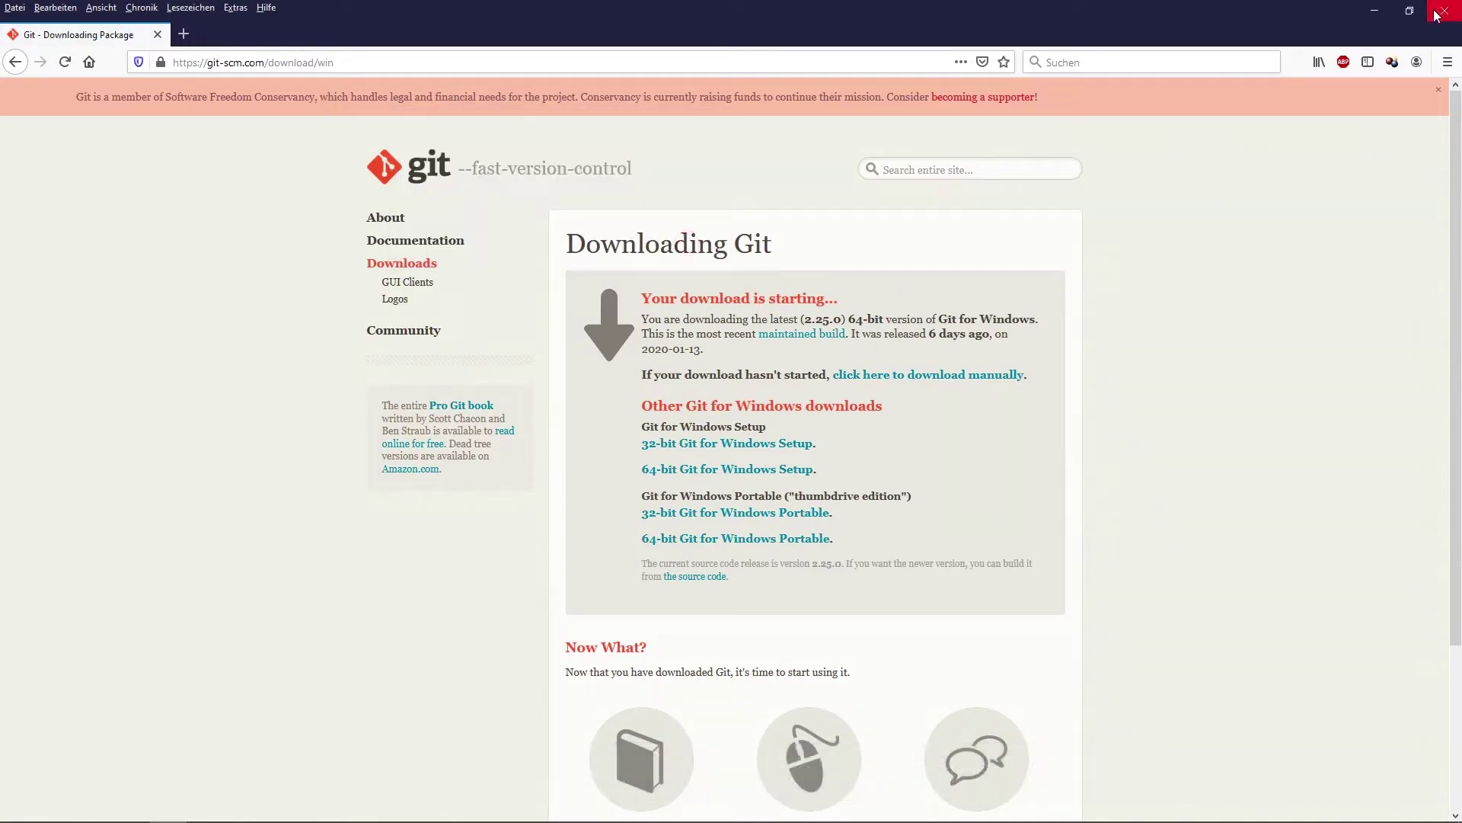
{"action": "left_click", "coordinate": [1440, 14]}
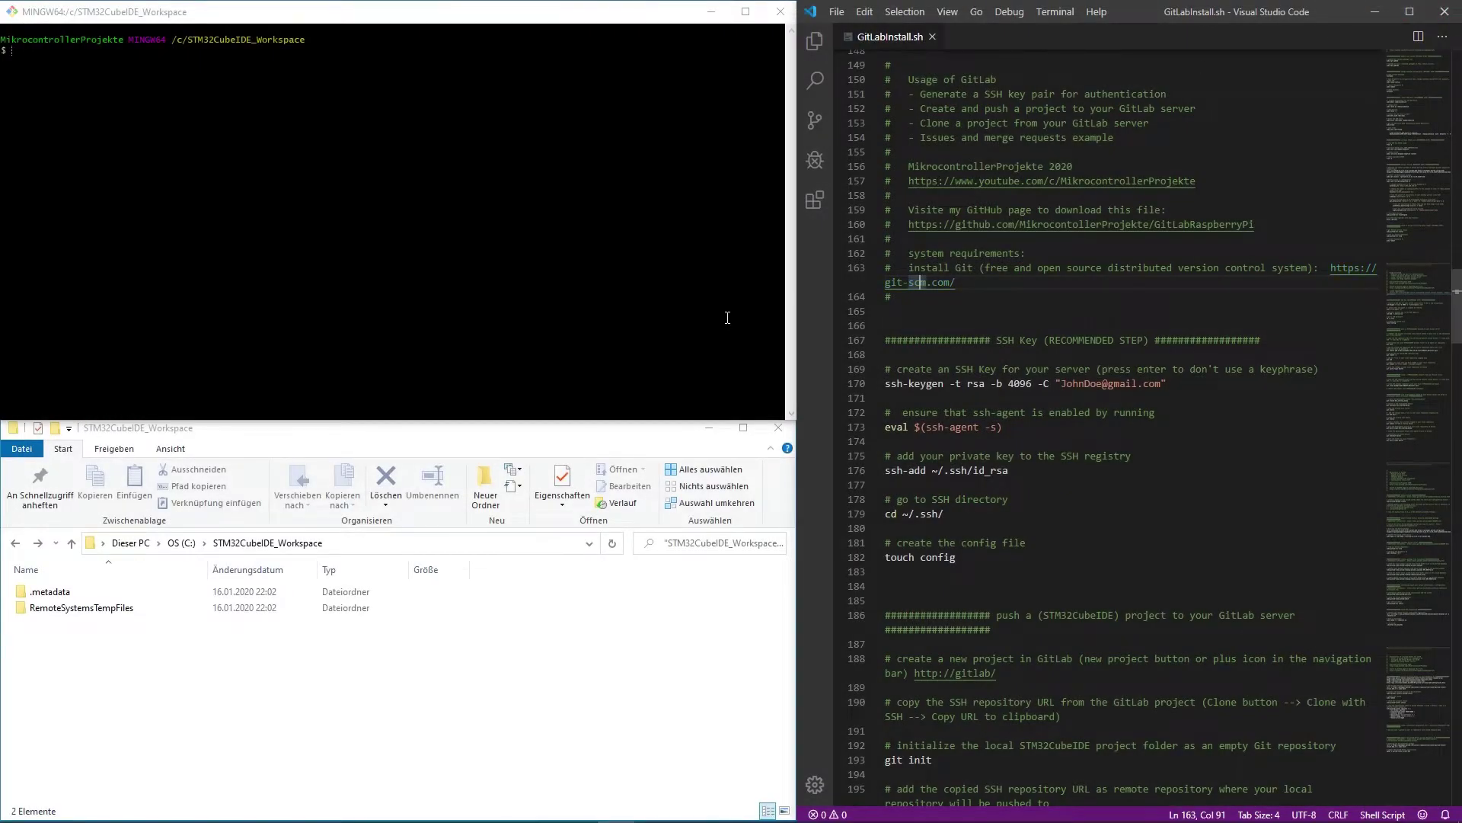
- Launch Git Bash Here in the STM32CubeIDE_Workspace folder, then close that terminal window
{"action": "right_click", "coordinate": [266, 683]}
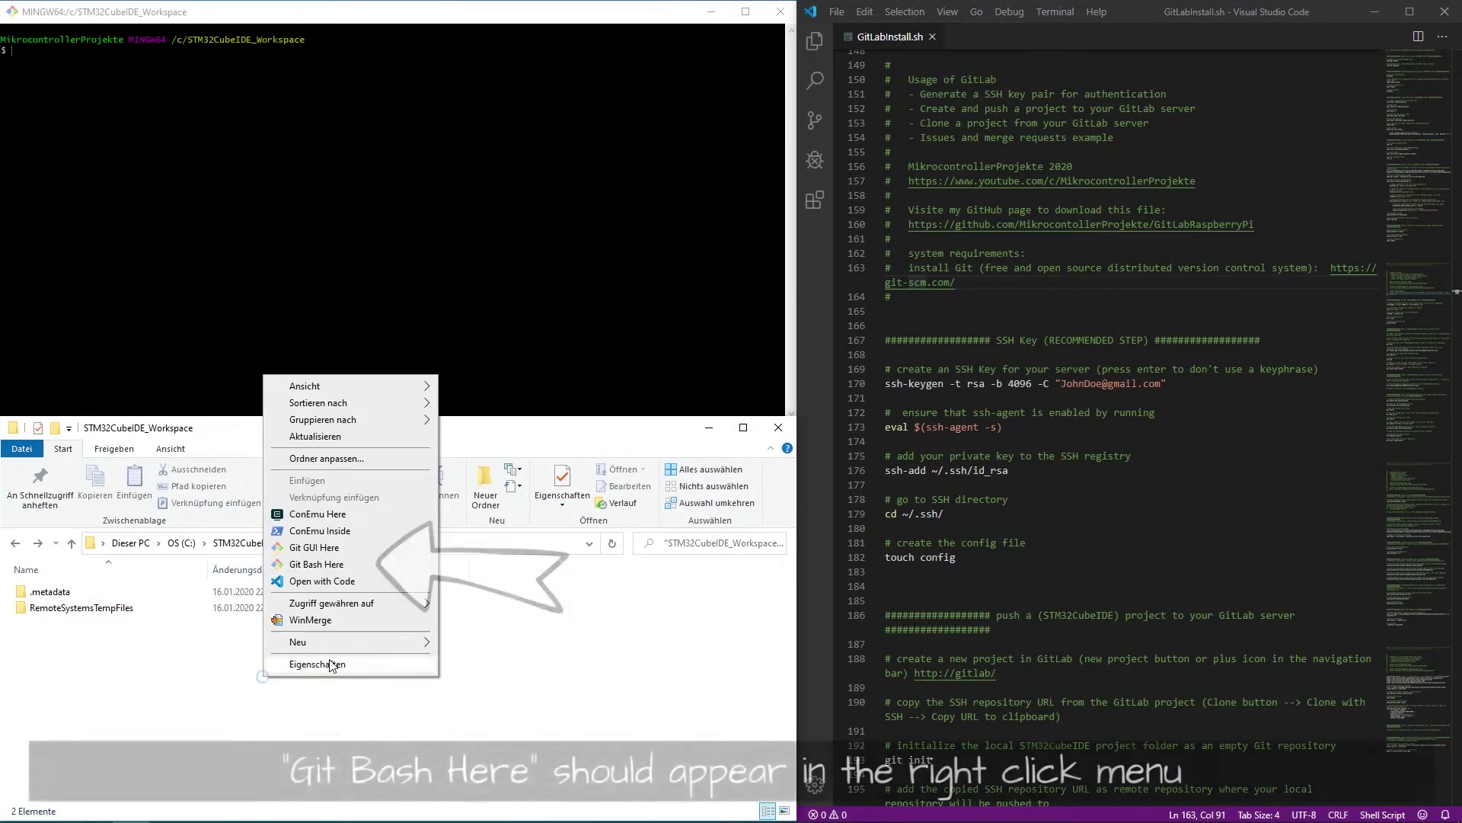
{"action": "left_click", "coordinate": [338, 570]}
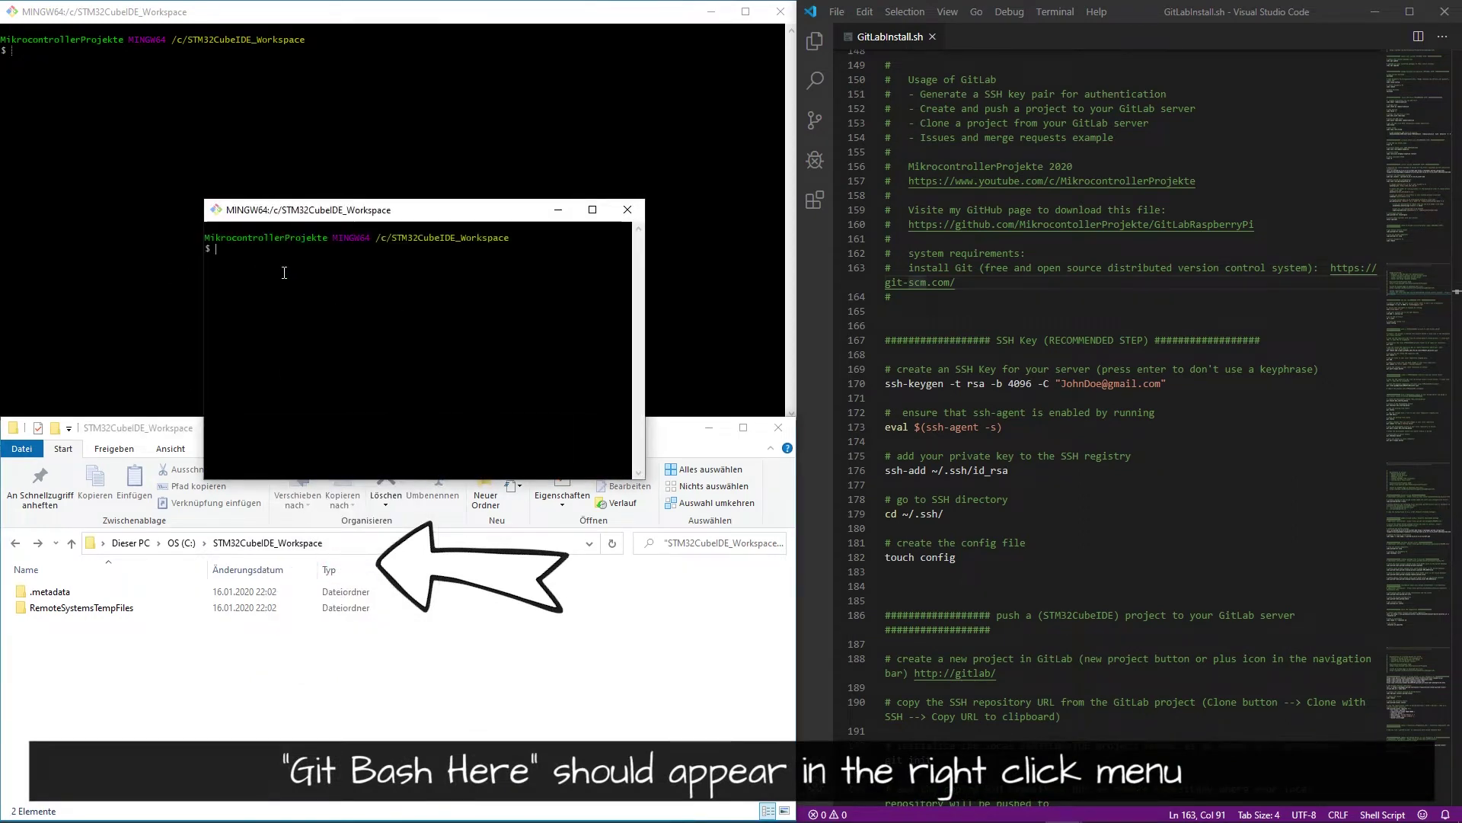
{"action": "left_click", "coordinate": [628, 209]}
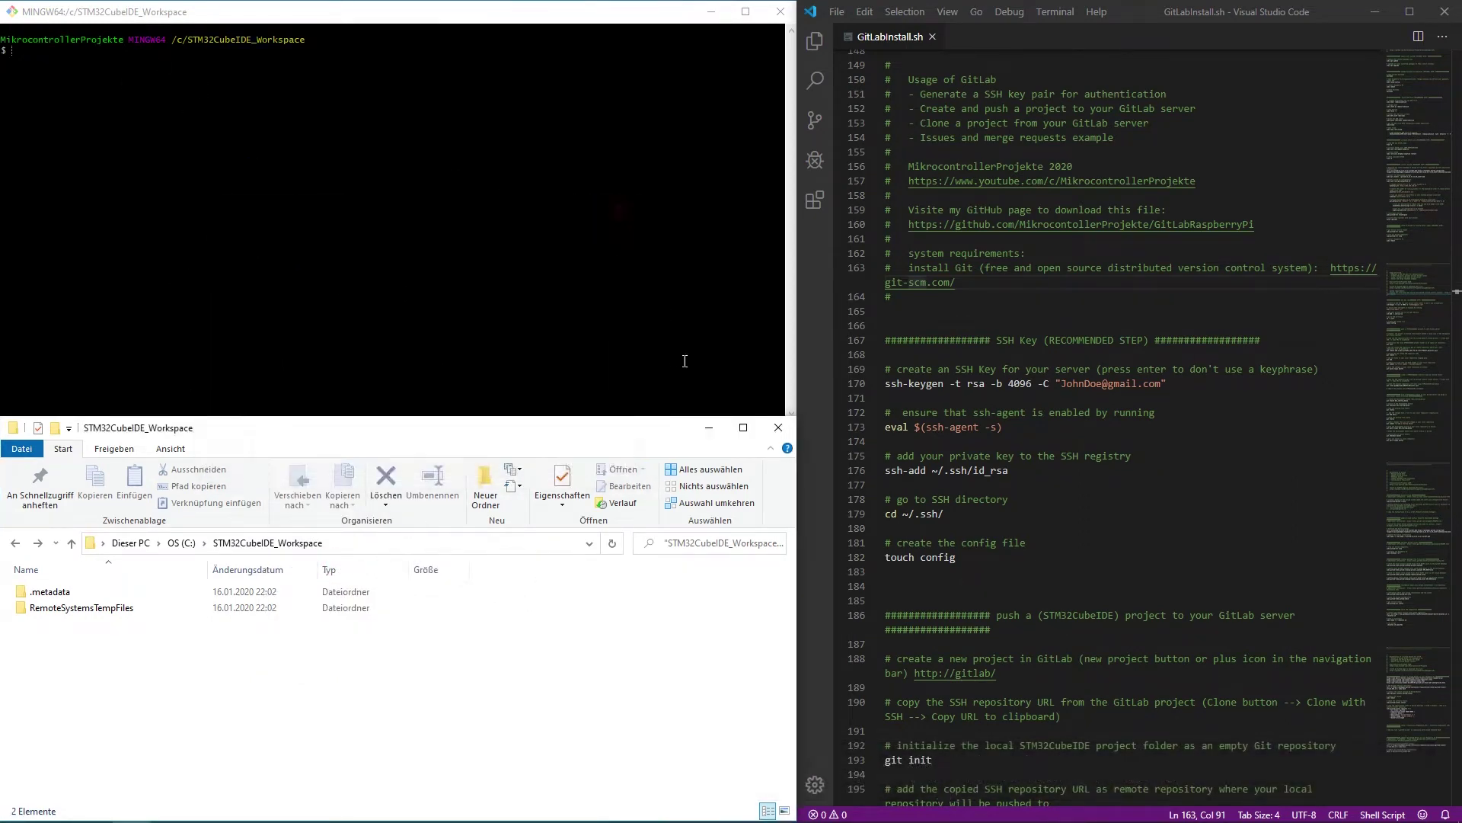
{"action": "left_click_drag", "start_coordinate": [999, 329], "coordinate": [1152, 337]}
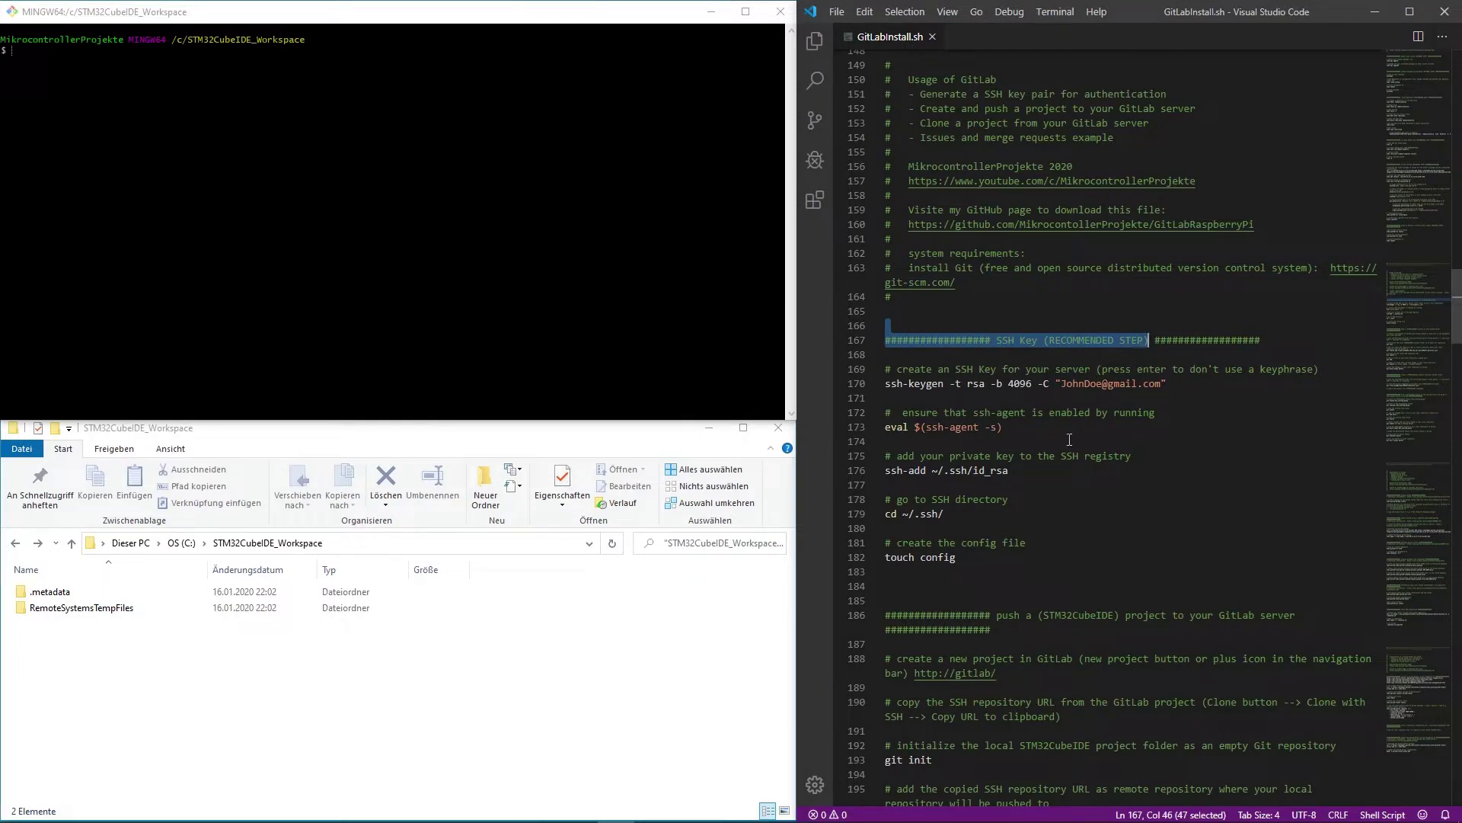
{"action": "left_click", "coordinate": [1081, 497]}
{"action": "left_click", "coordinate": [981, 674], "text": "ctrl"}
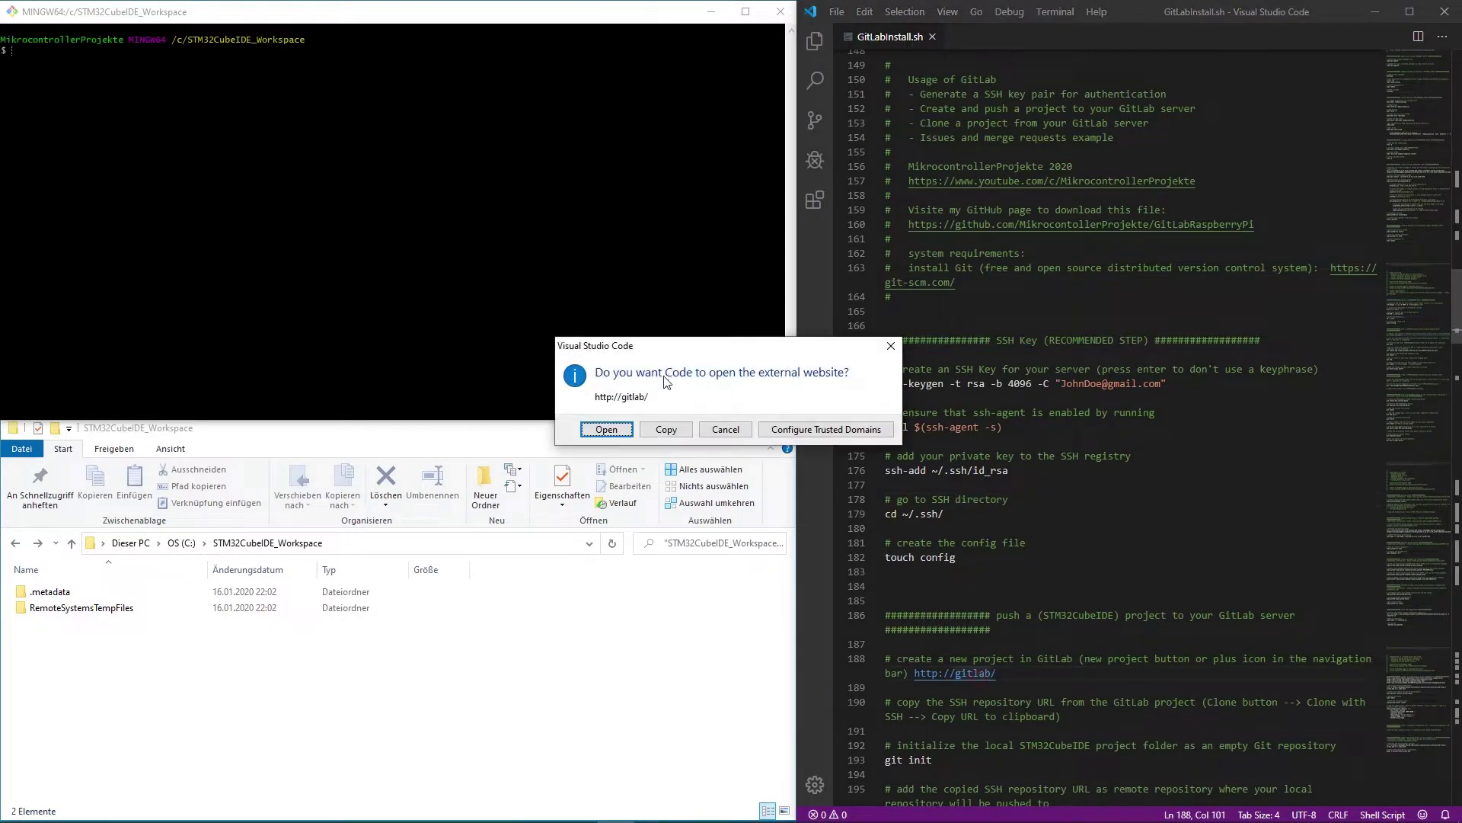
- Sign in to the local GitLab server with the account password and decline saving the login
{"action": "left_click", "coordinate": [607, 430]}
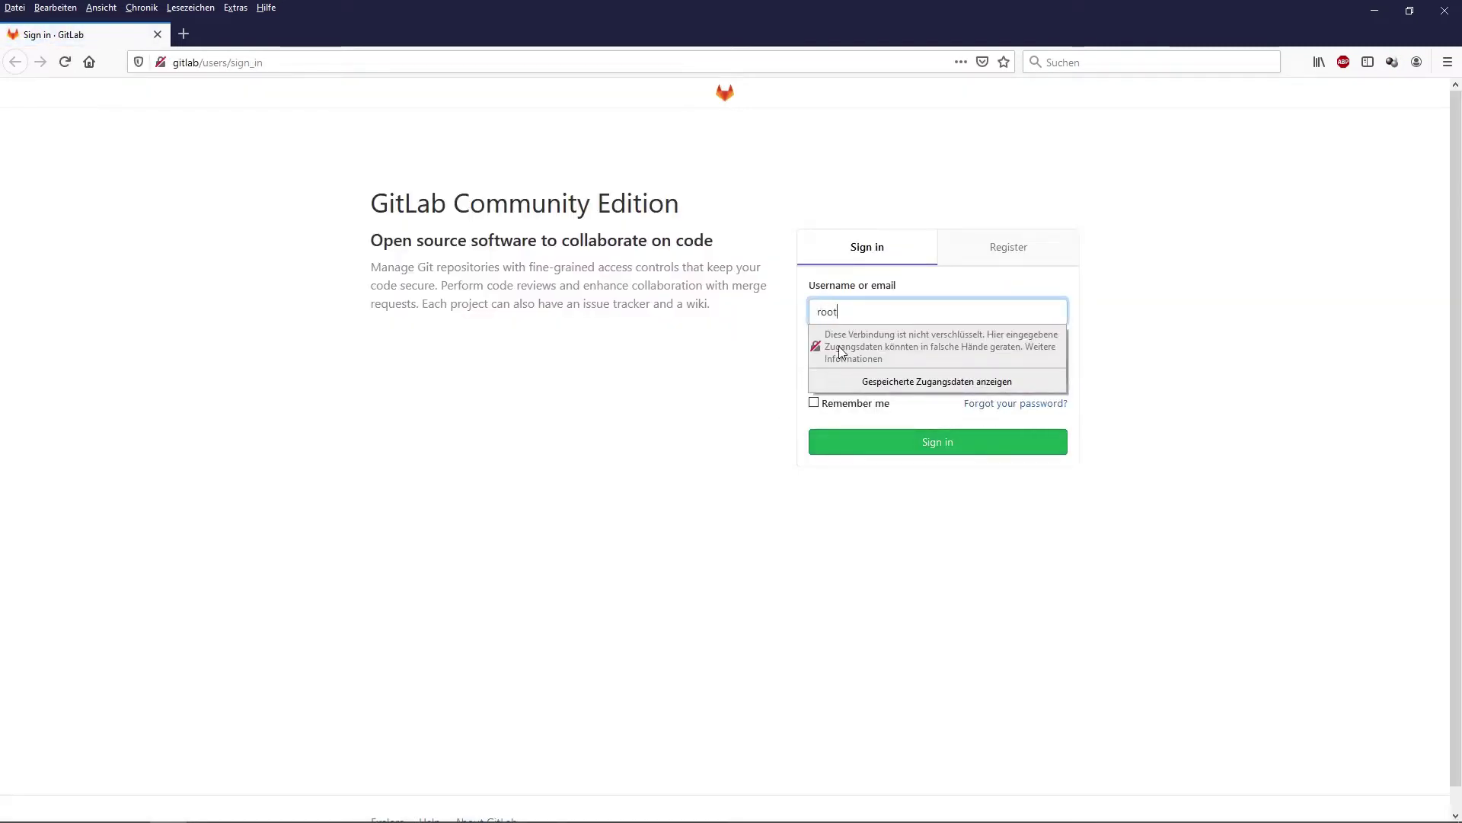
{"action": "key", "text": "Tab"}
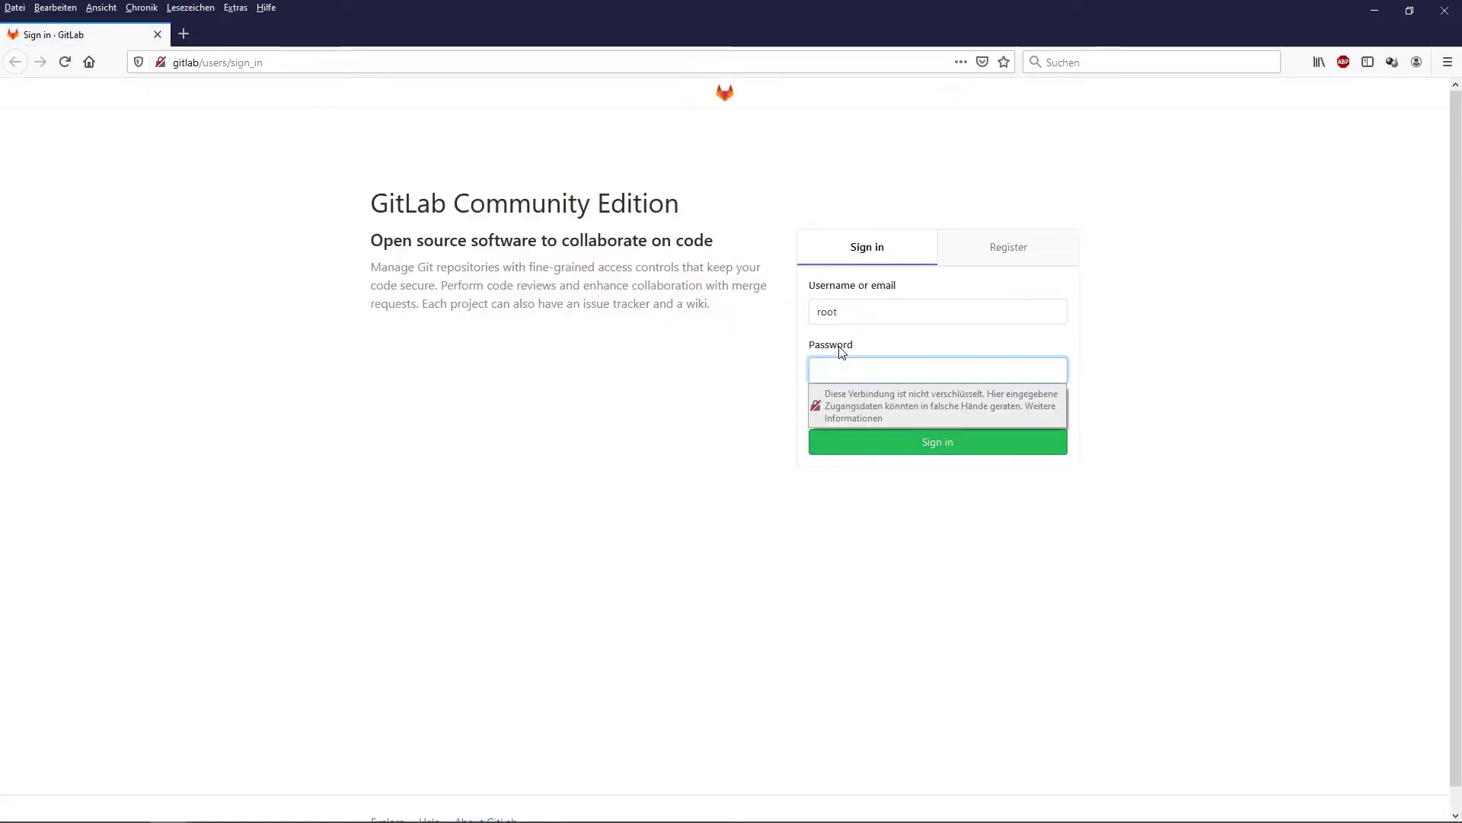
{"action": "type", "text": "••••••••"}
{"action": "key", "text": "Return"}
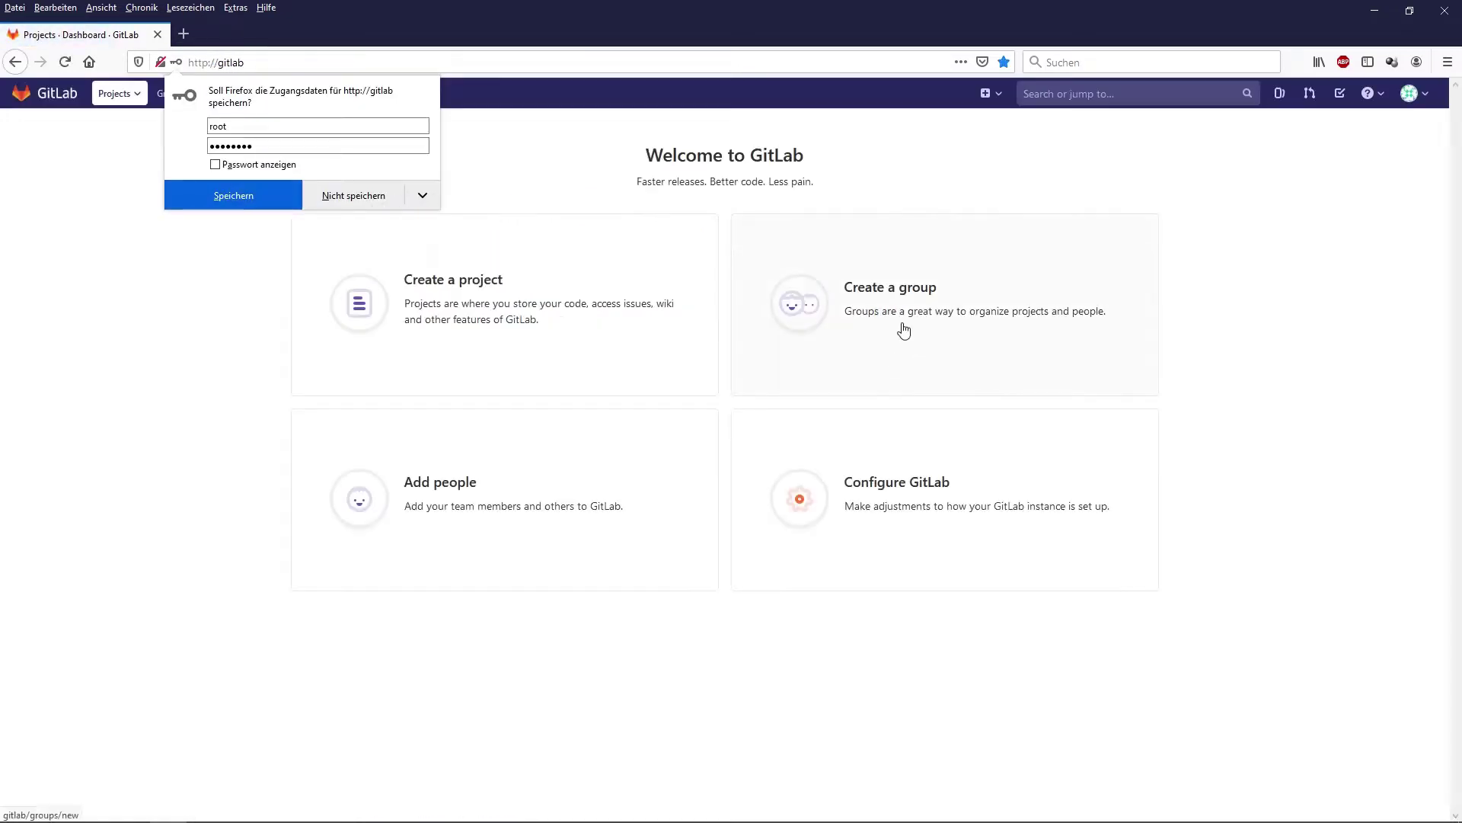
{"action": "left_click", "coordinate": [404, 271]}
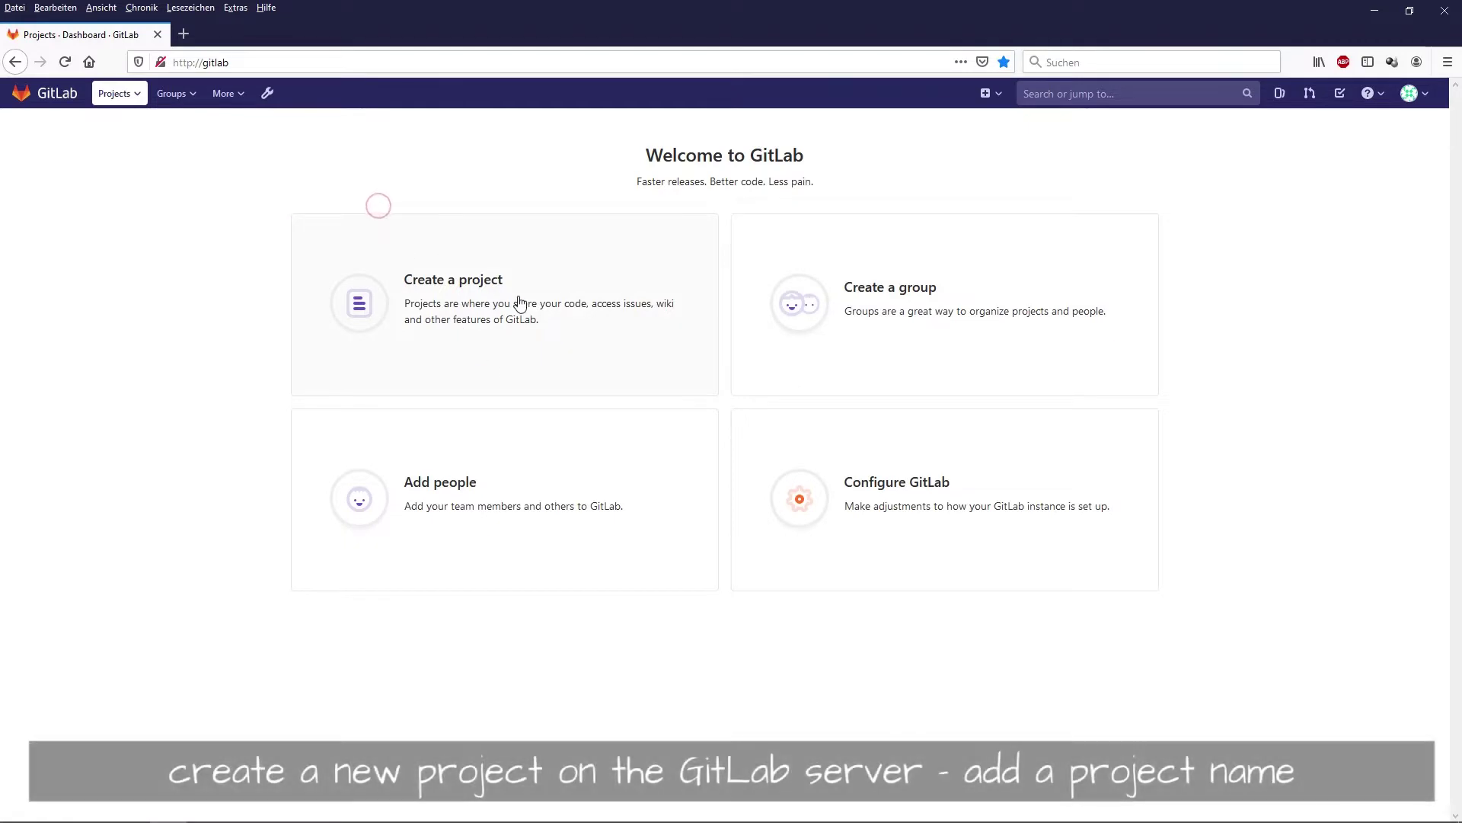
- Create a private blank project named 'testonly'
{"action": "left_click", "coordinate": [595, 349]}
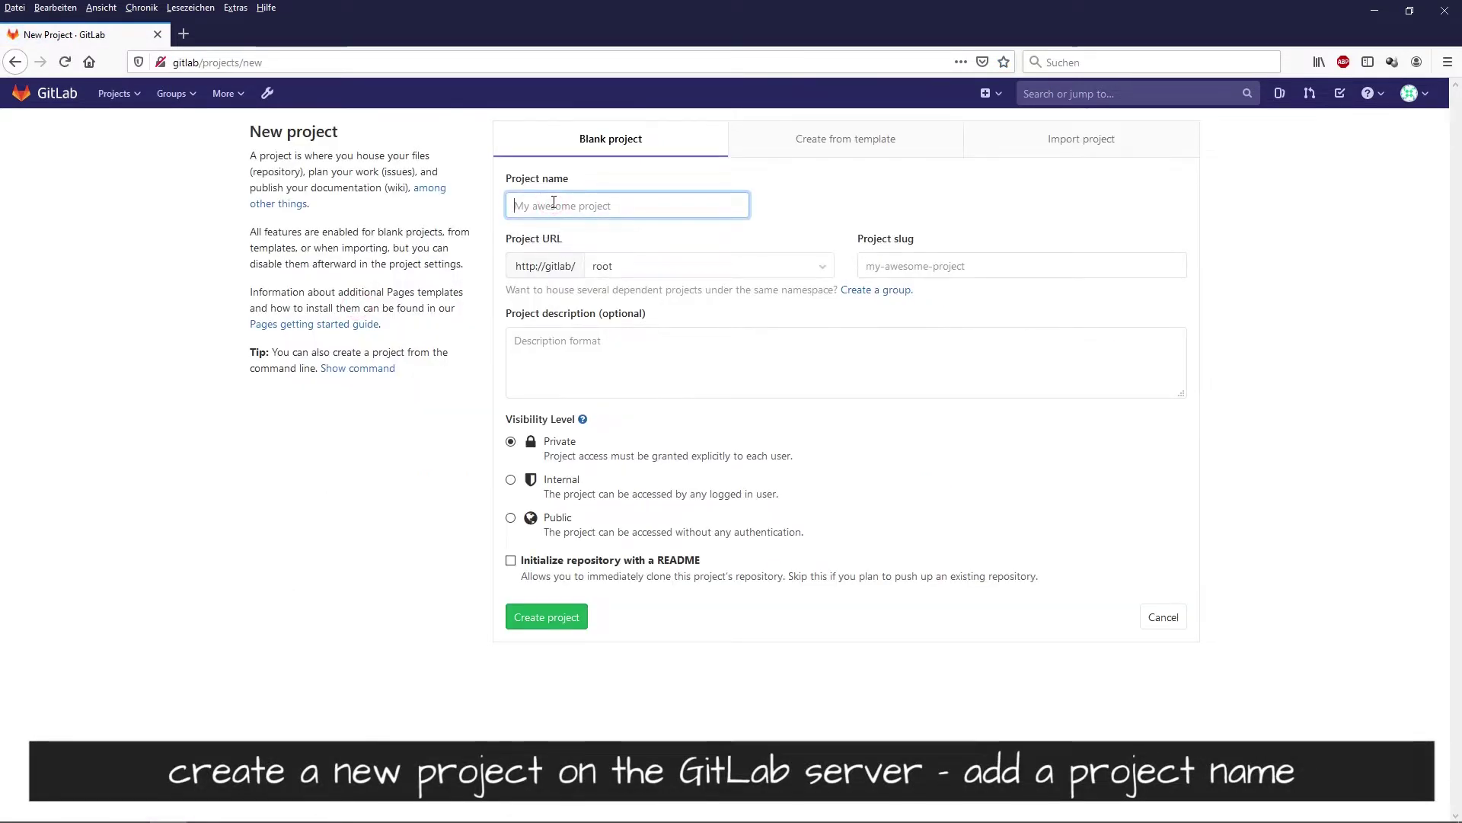
{"action": "type", "text": "test"}
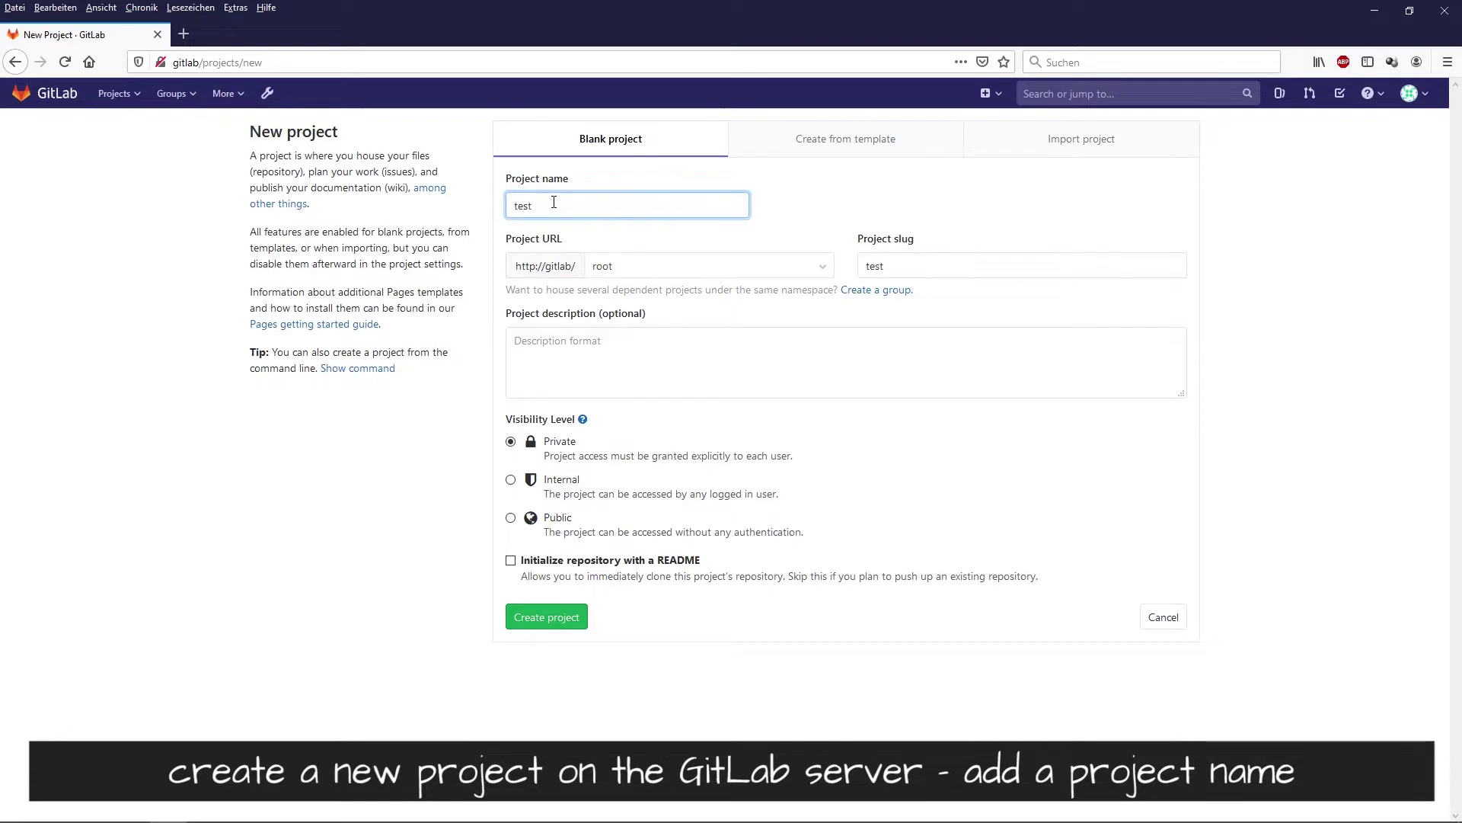
{"action": "type", "text": "only"}
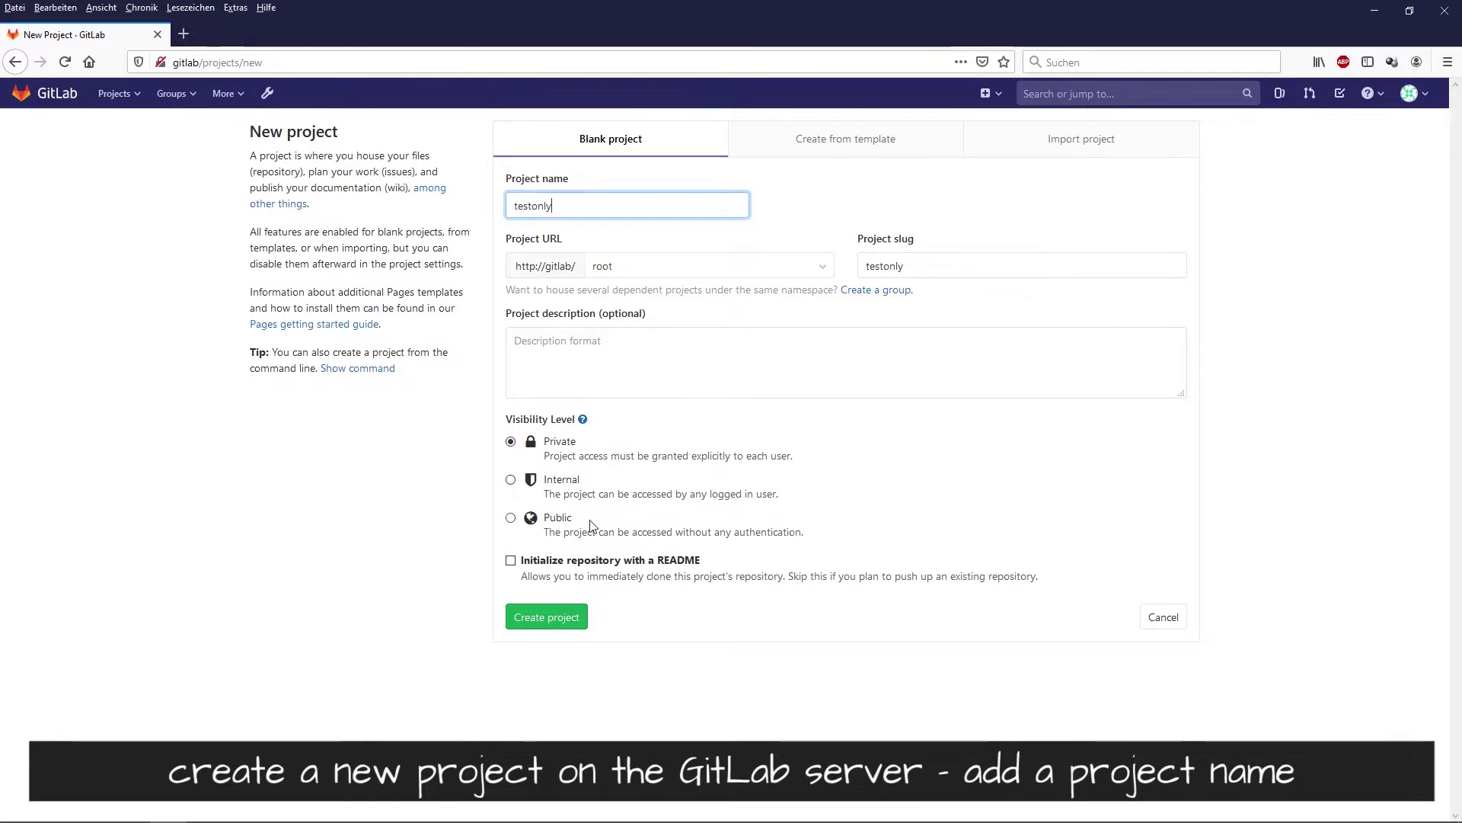
{"action": "left_click", "coordinate": [565, 627]}
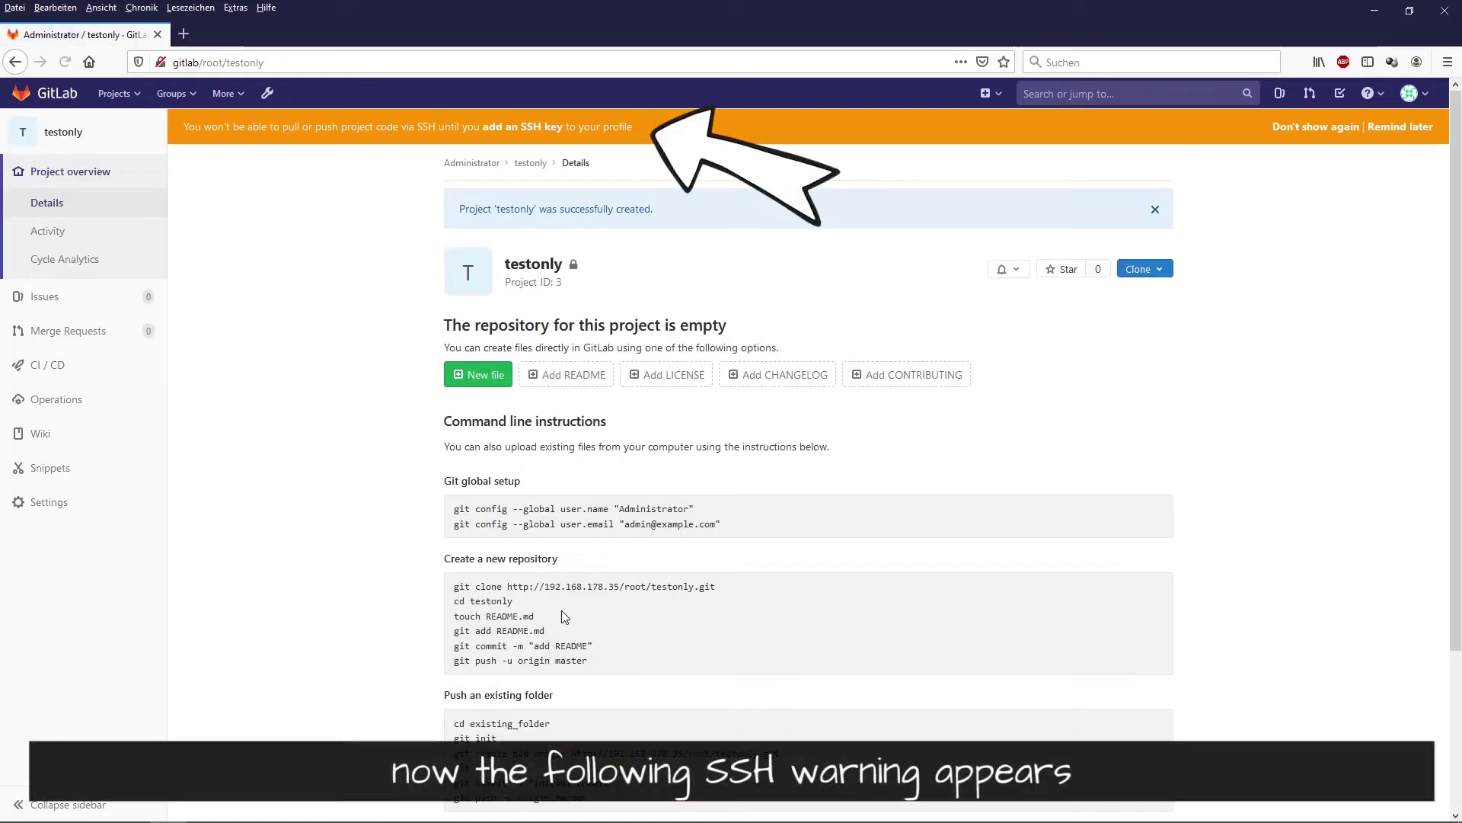
- Review the SSH key warning, follow its add-SSH-key link, then return to the dashboard
{"action": "left_click_drag", "start_coordinate": [175, 122], "coordinate": [635, 126]}
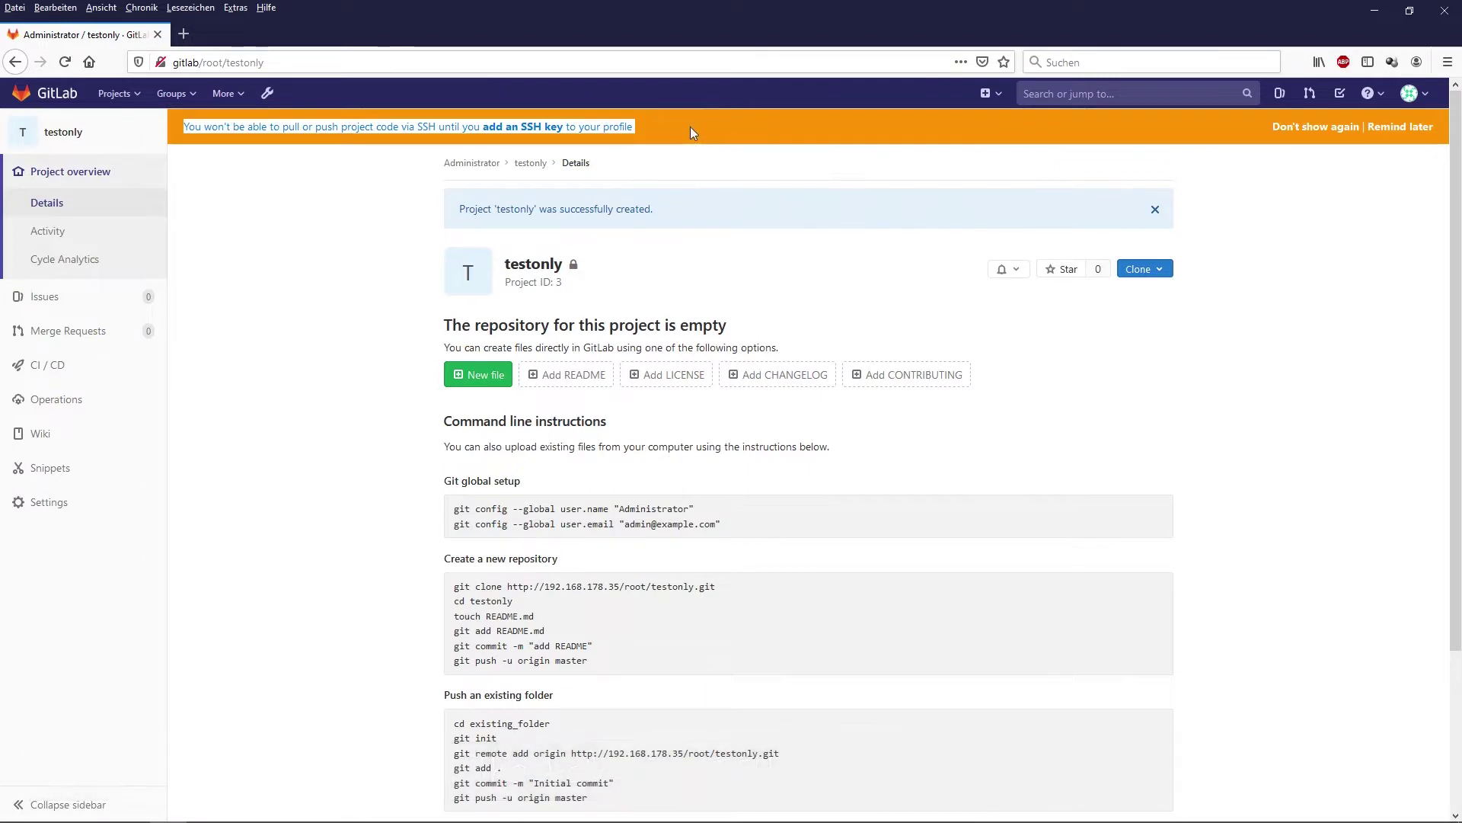
{"action": "left_click", "coordinate": [690, 126]}
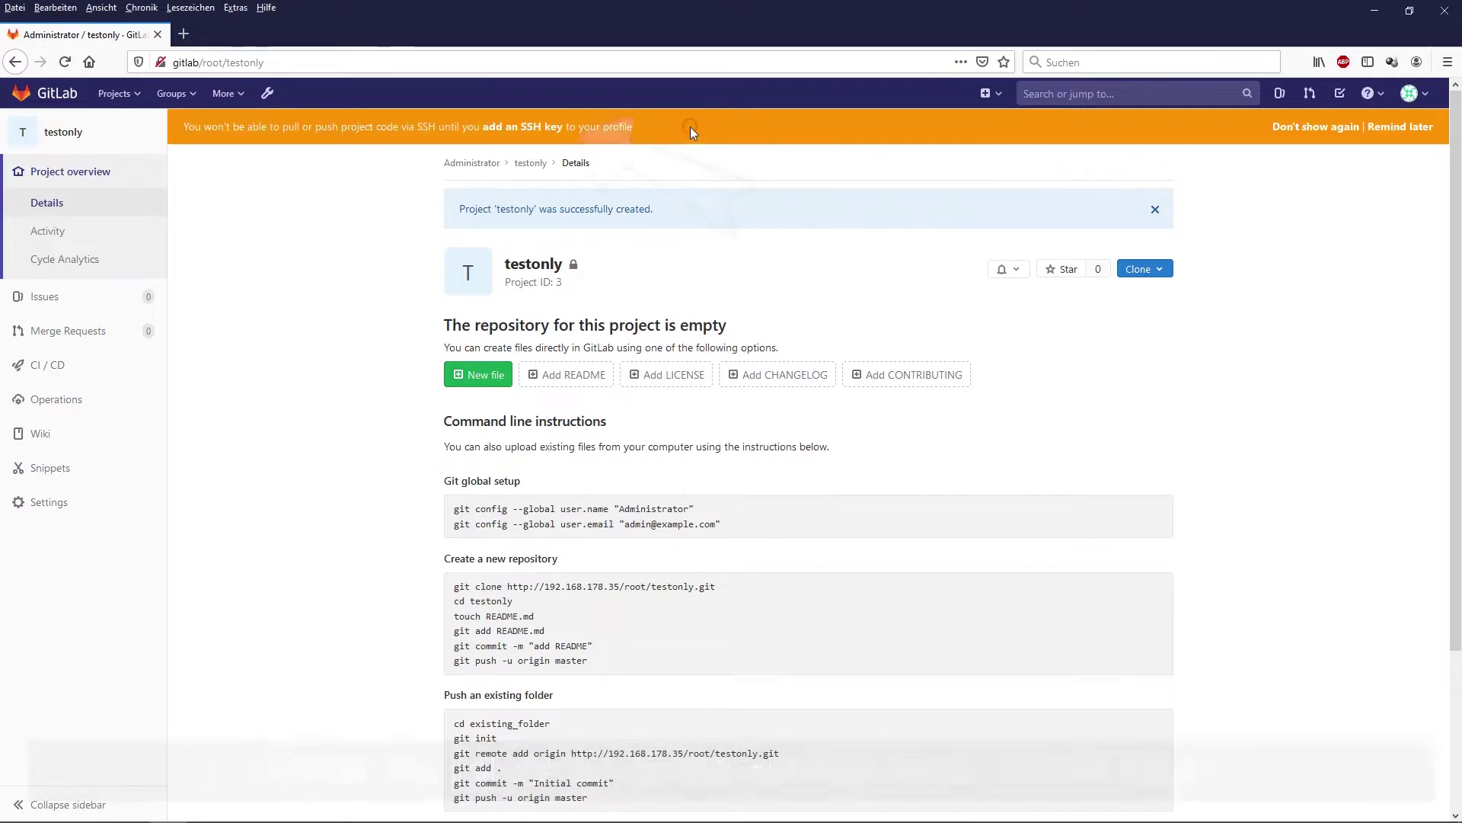
{"action": "left_click", "coordinate": [524, 128]}
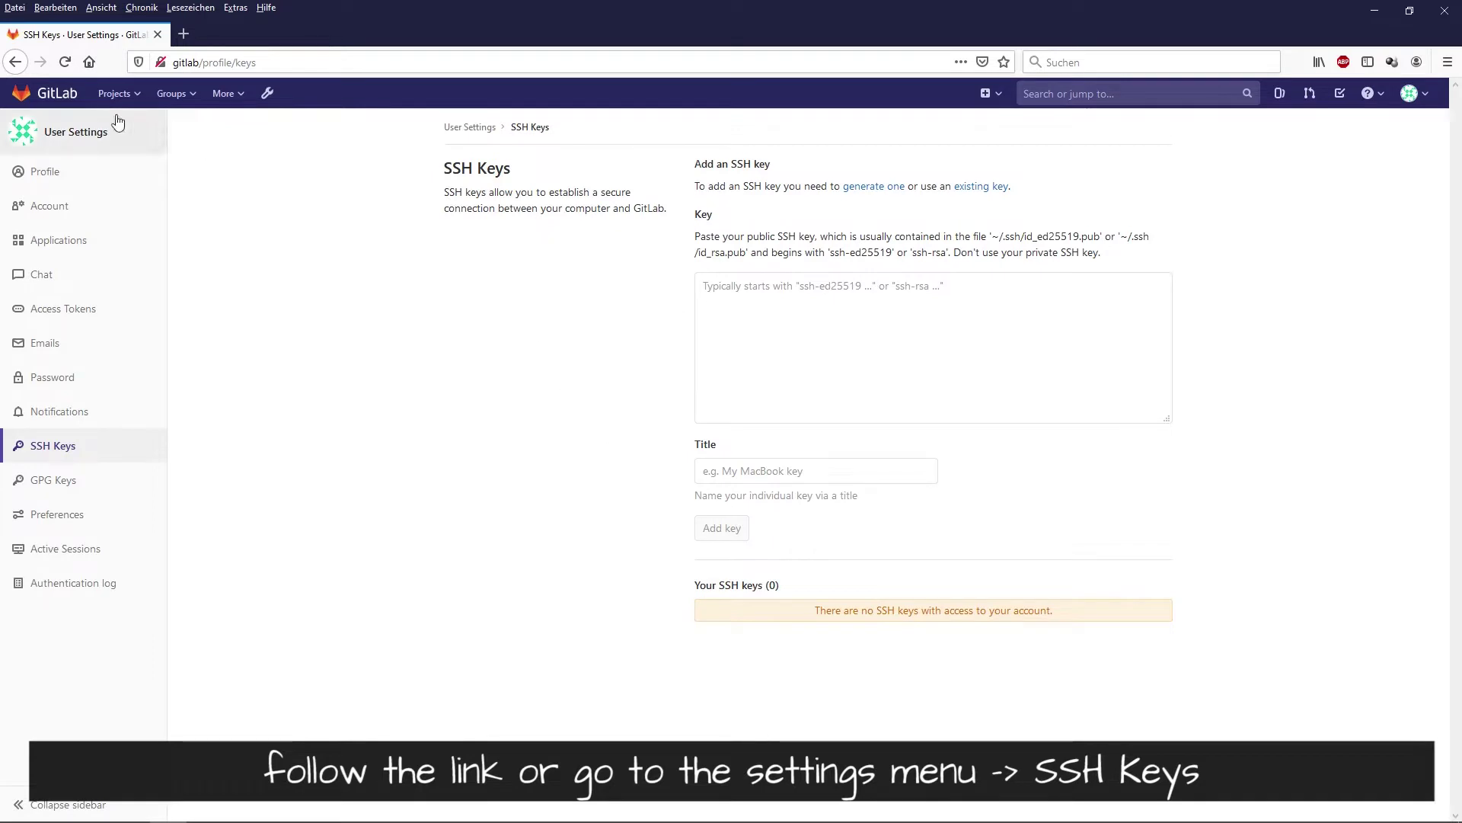
{"action": "left_click", "coordinate": [53, 94]}
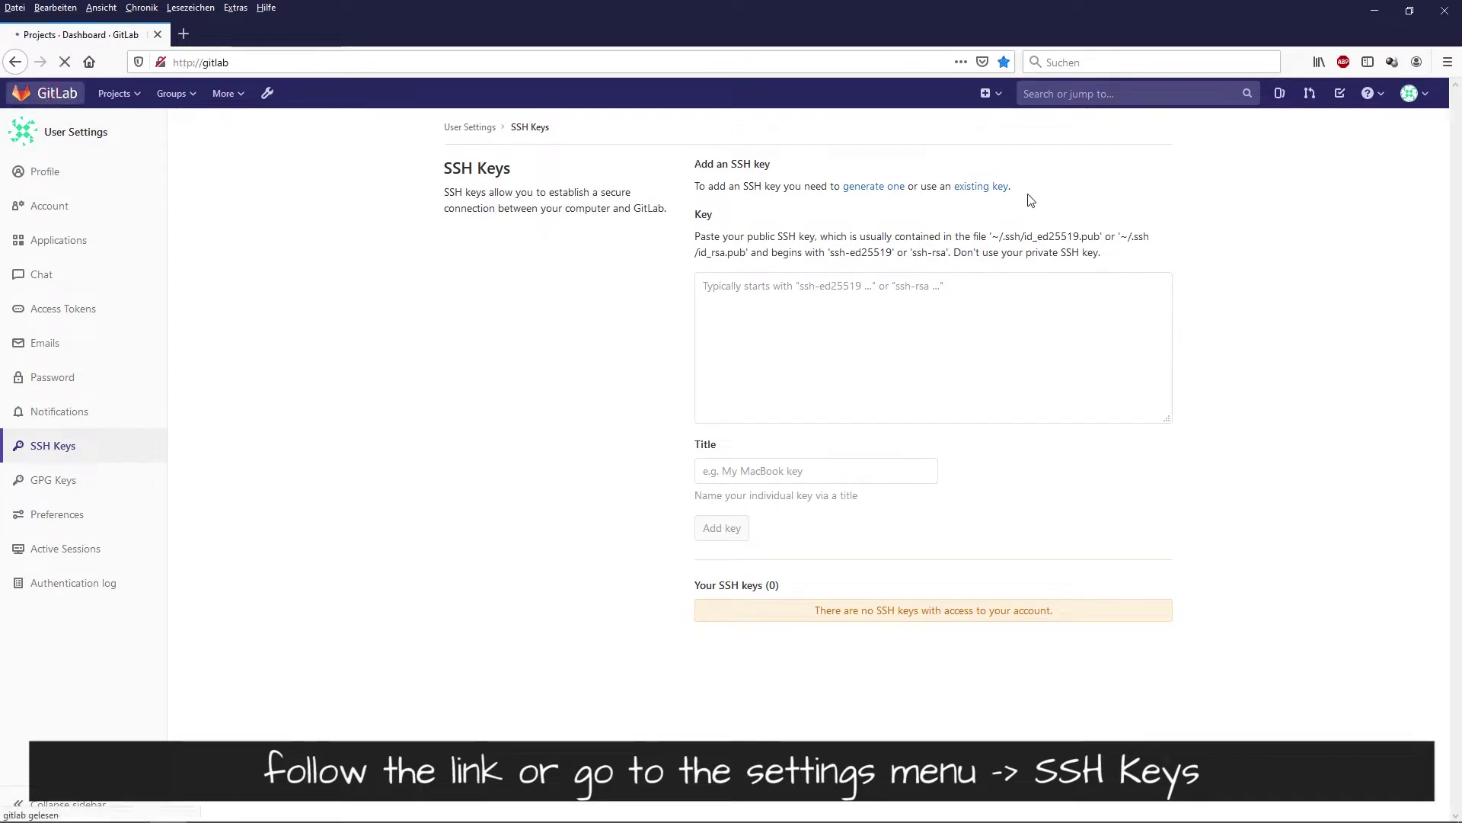
- Reach the SSH Keys page through the avatar's Settings, focus the Key box, and minimise Firefox
{"action": "left_click", "coordinate": [1412, 93]}
{"action": "left_click", "coordinate": [1287, 231]}
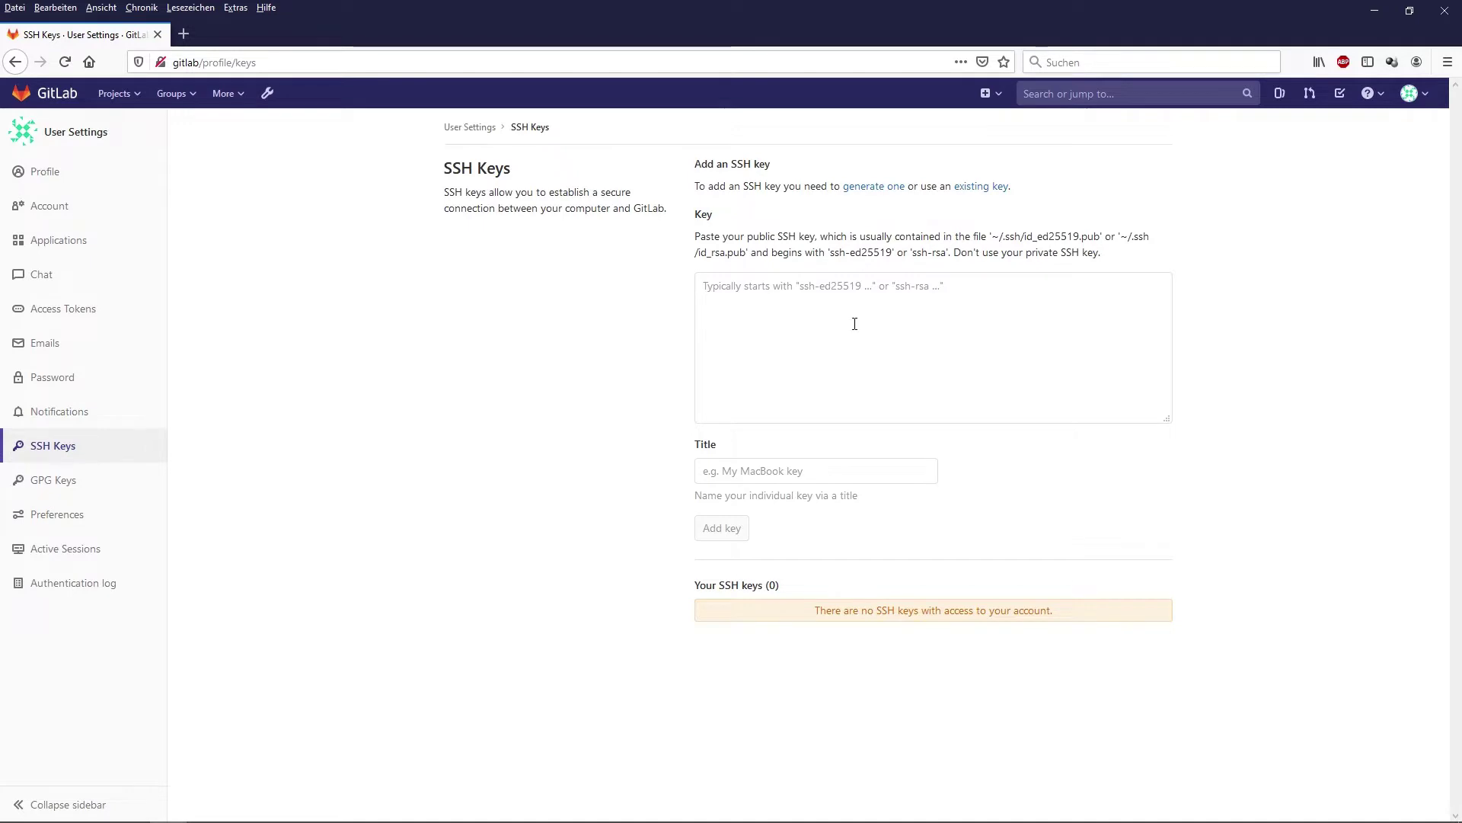
{"action": "left_click", "coordinate": [852, 323]}
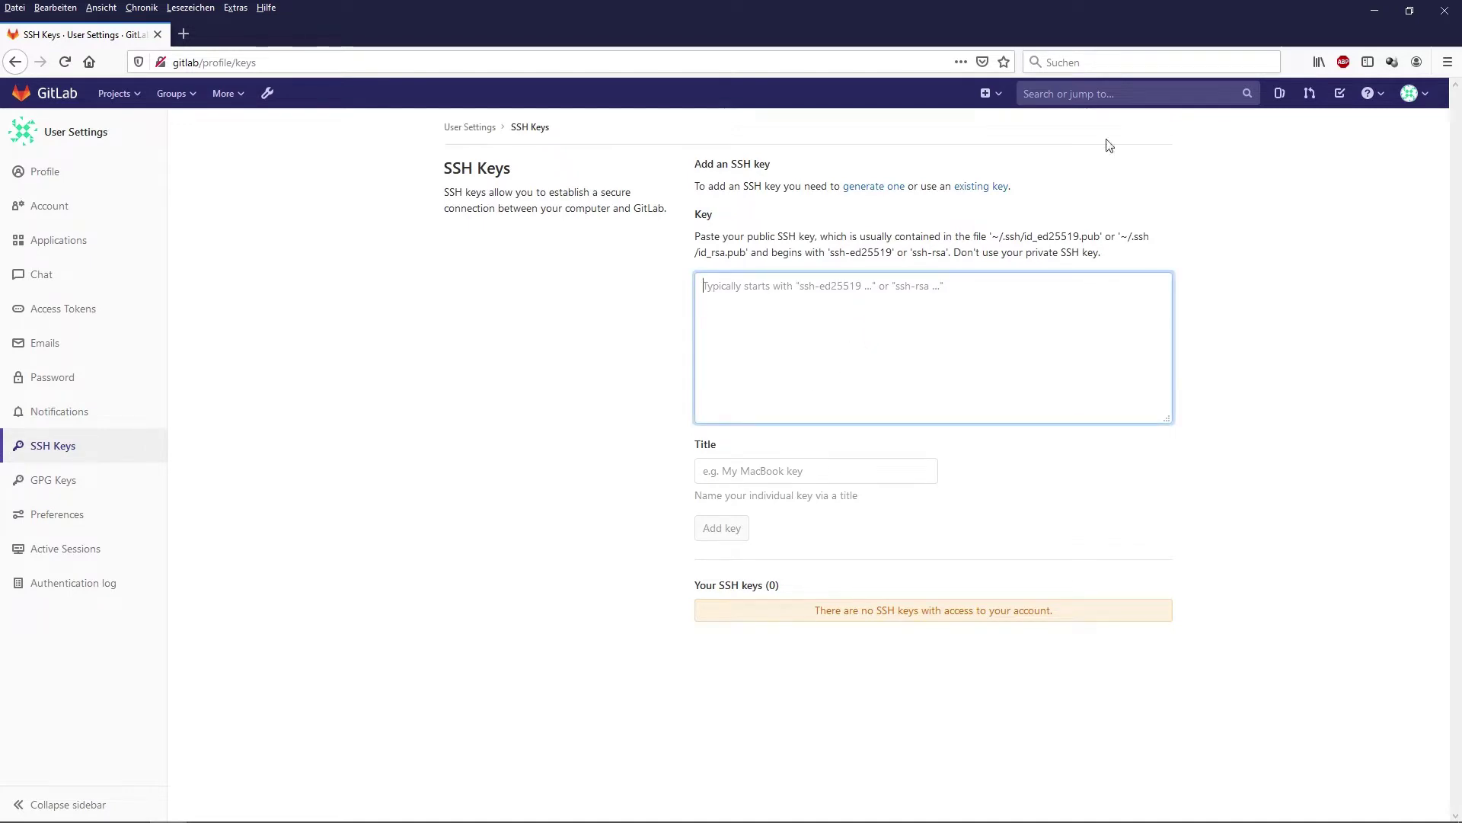
{"action": "left_click", "coordinate": [1375, 11]}
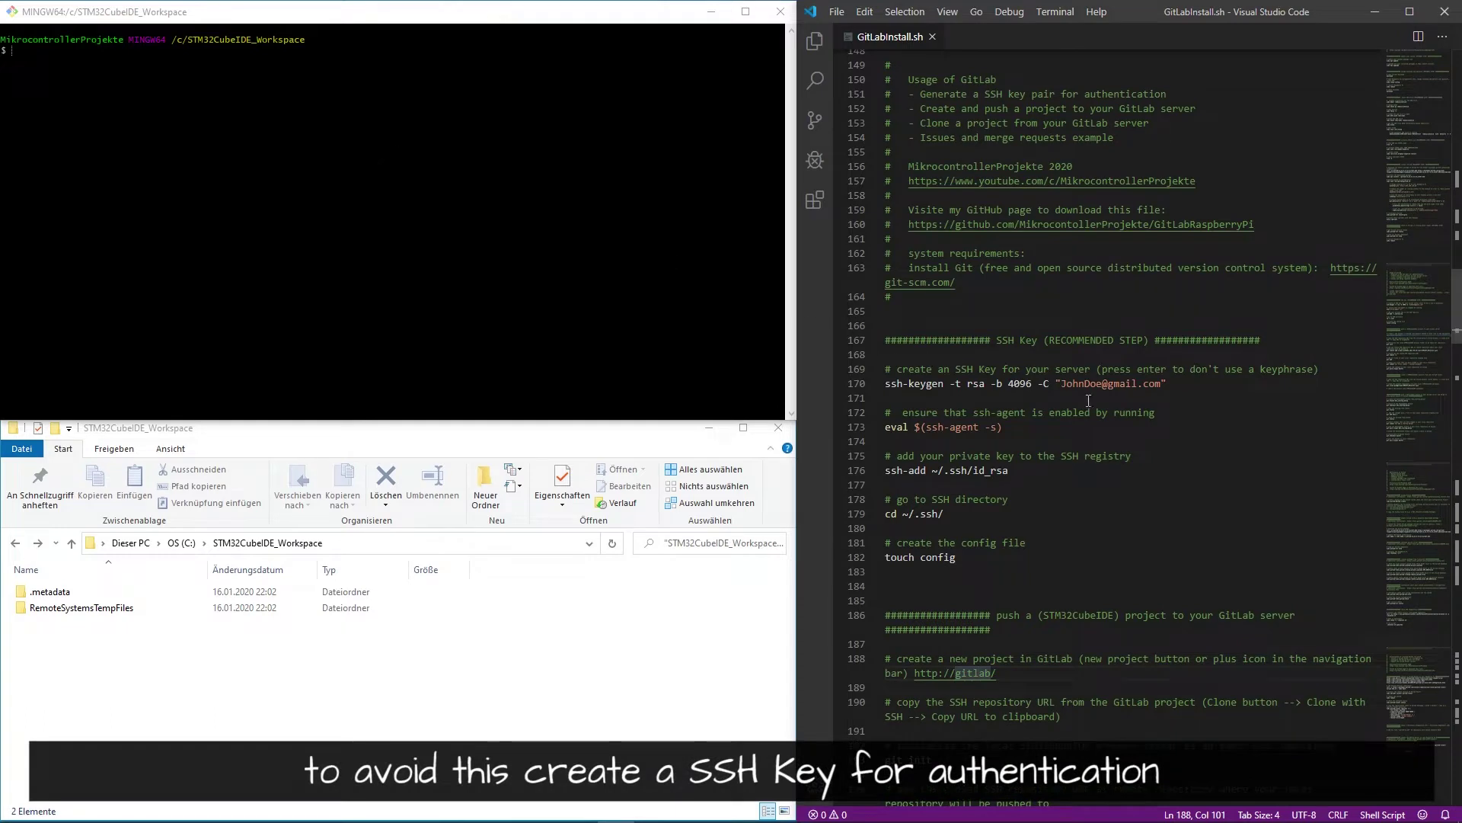
- Generate a 4096-bit RSA key with ssh-keygen, keeping the default location and no passphrase
{"action": "left_click", "coordinate": [1154, 401]}
{"action": "left_click_drag", "start_coordinate": [1183, 384], "coordinate": [885, 385]}
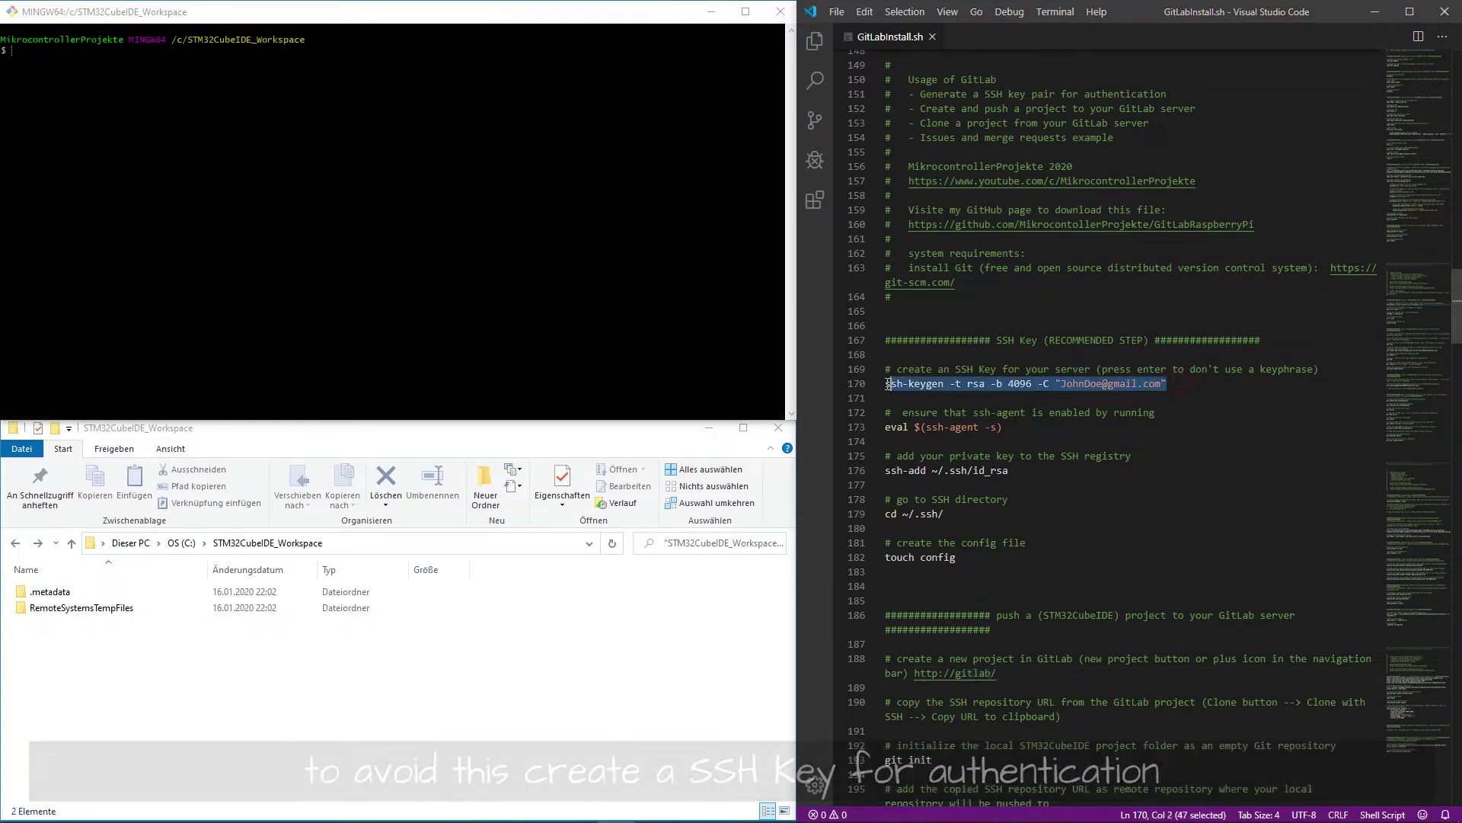
{"action": "key", "text": "ctrl+c"}
{"action": "right_click", "coordinate": [423, 213]}
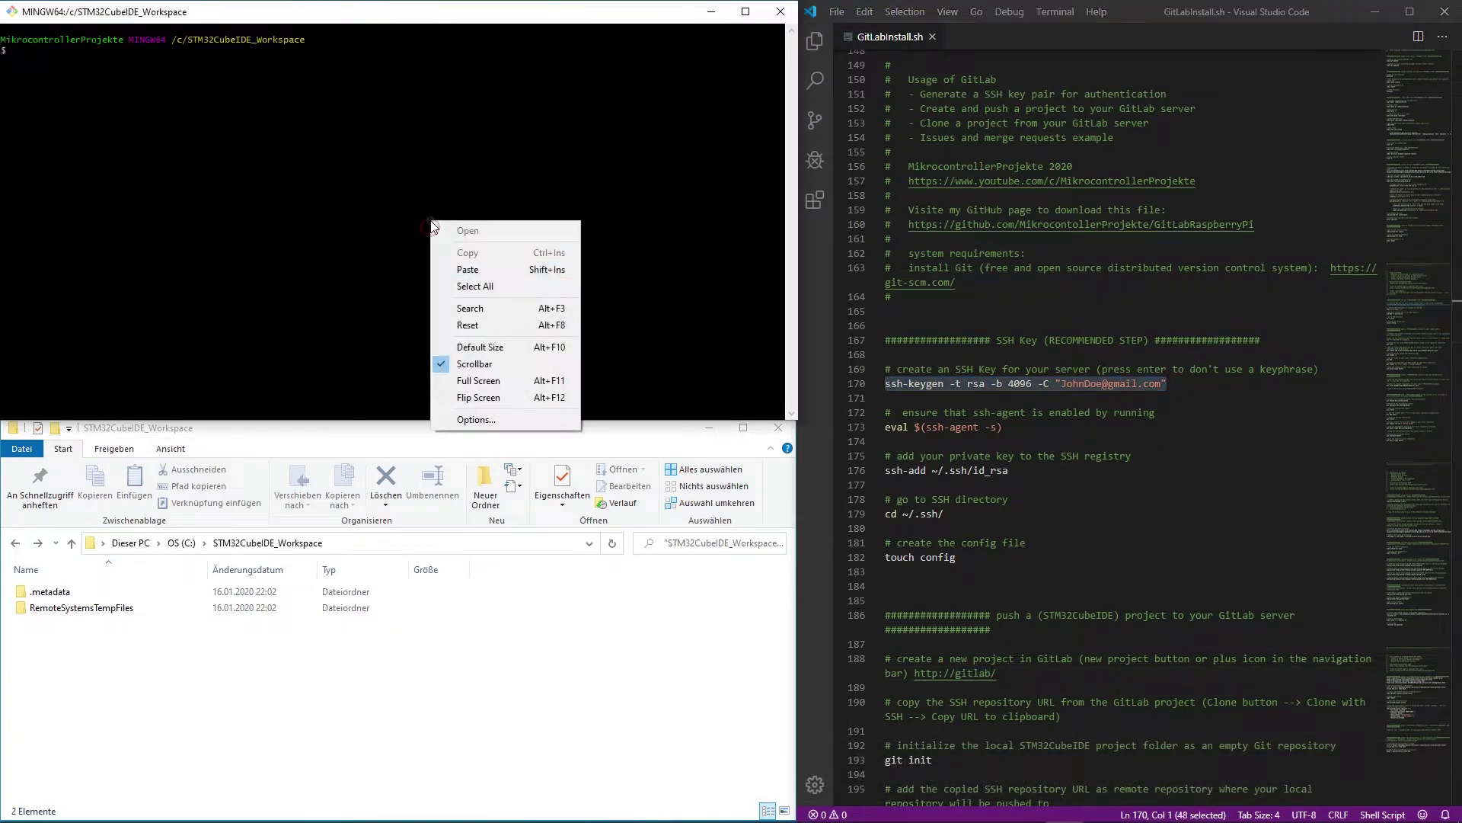
{"action": "left_click", "coordinate": [496, 267]}
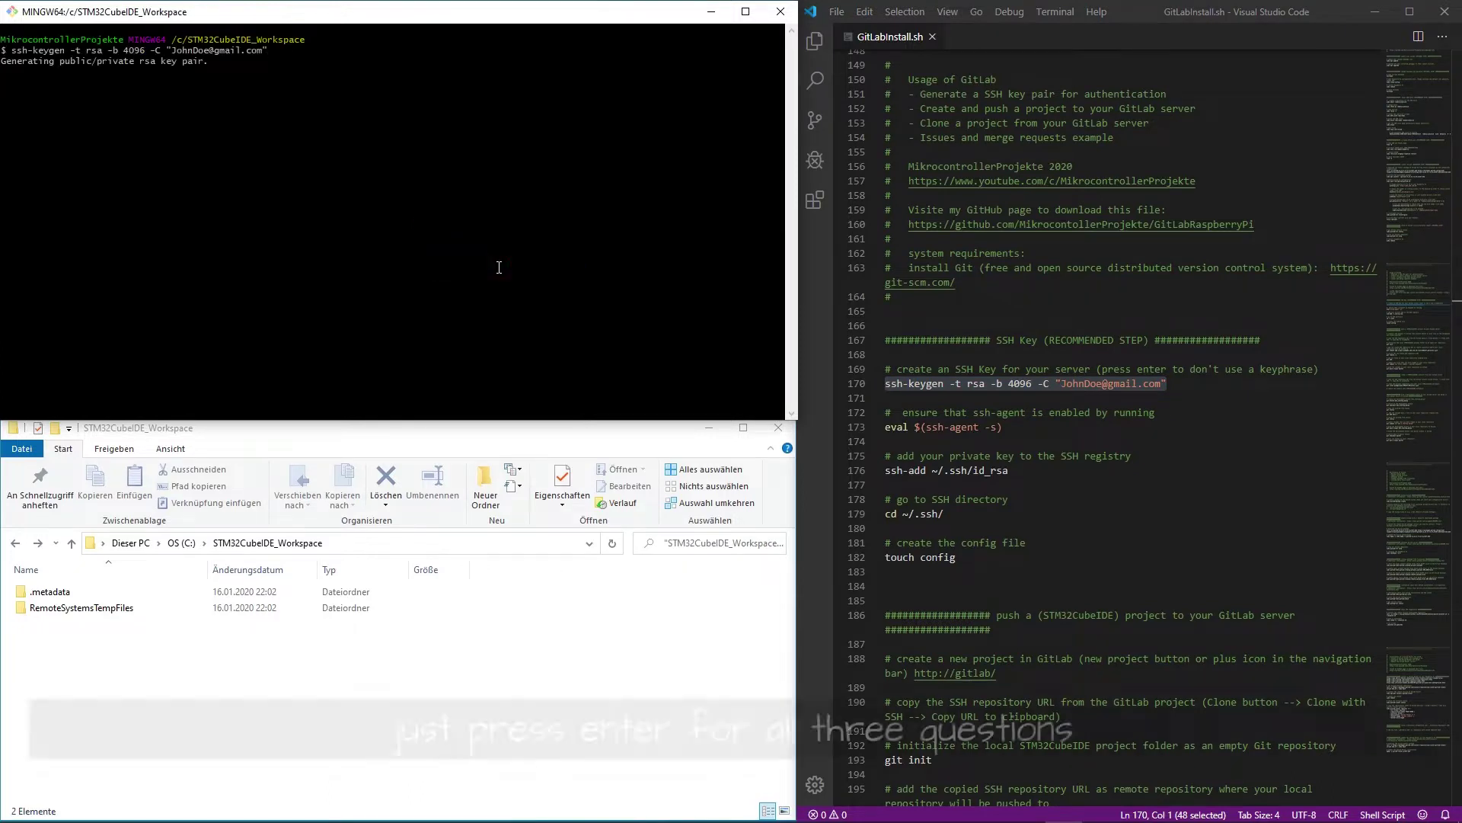
{"action": "key", "text": "Return"}
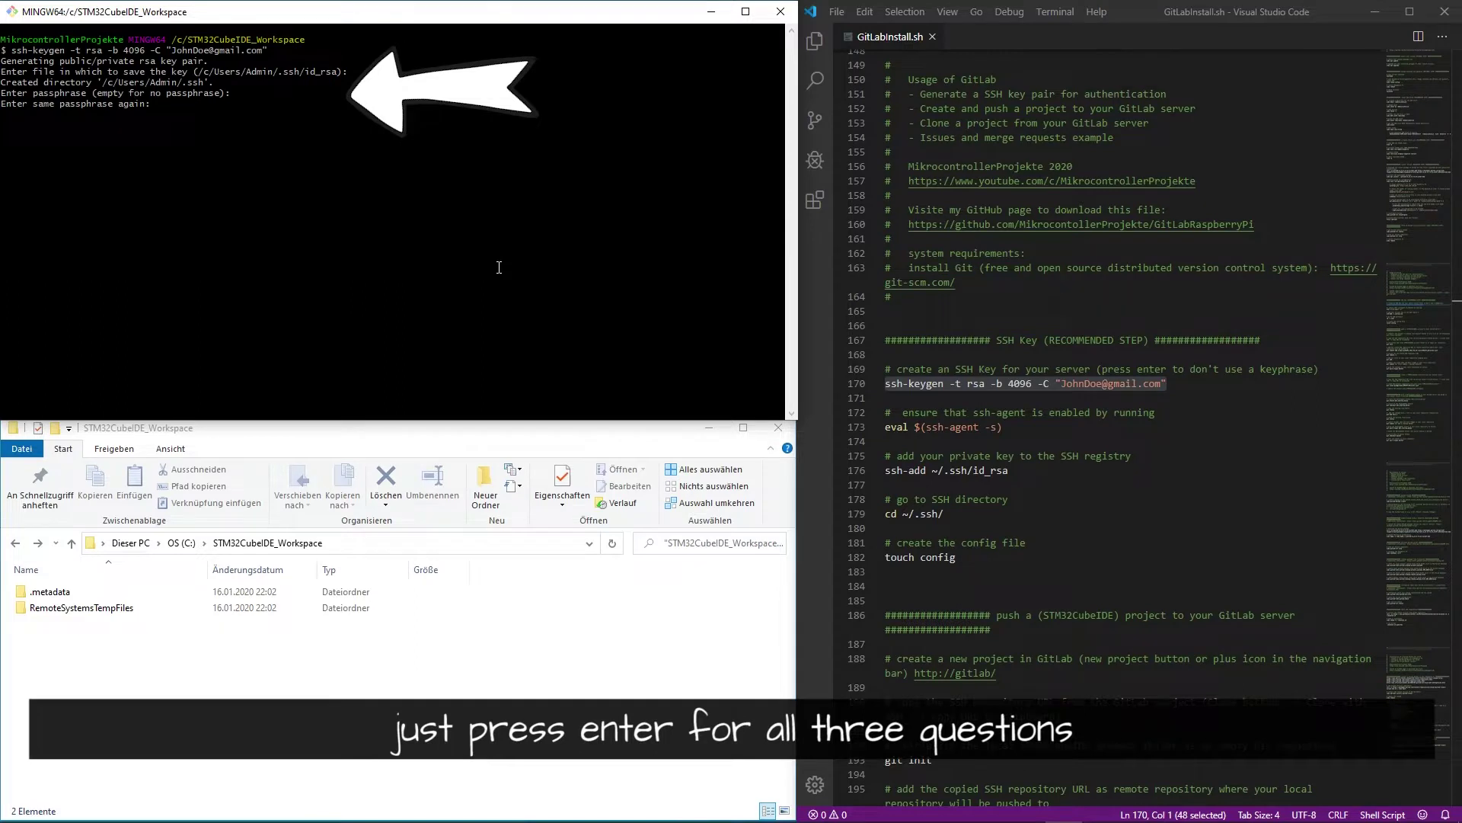
{"action": "key", "text": "Return"}
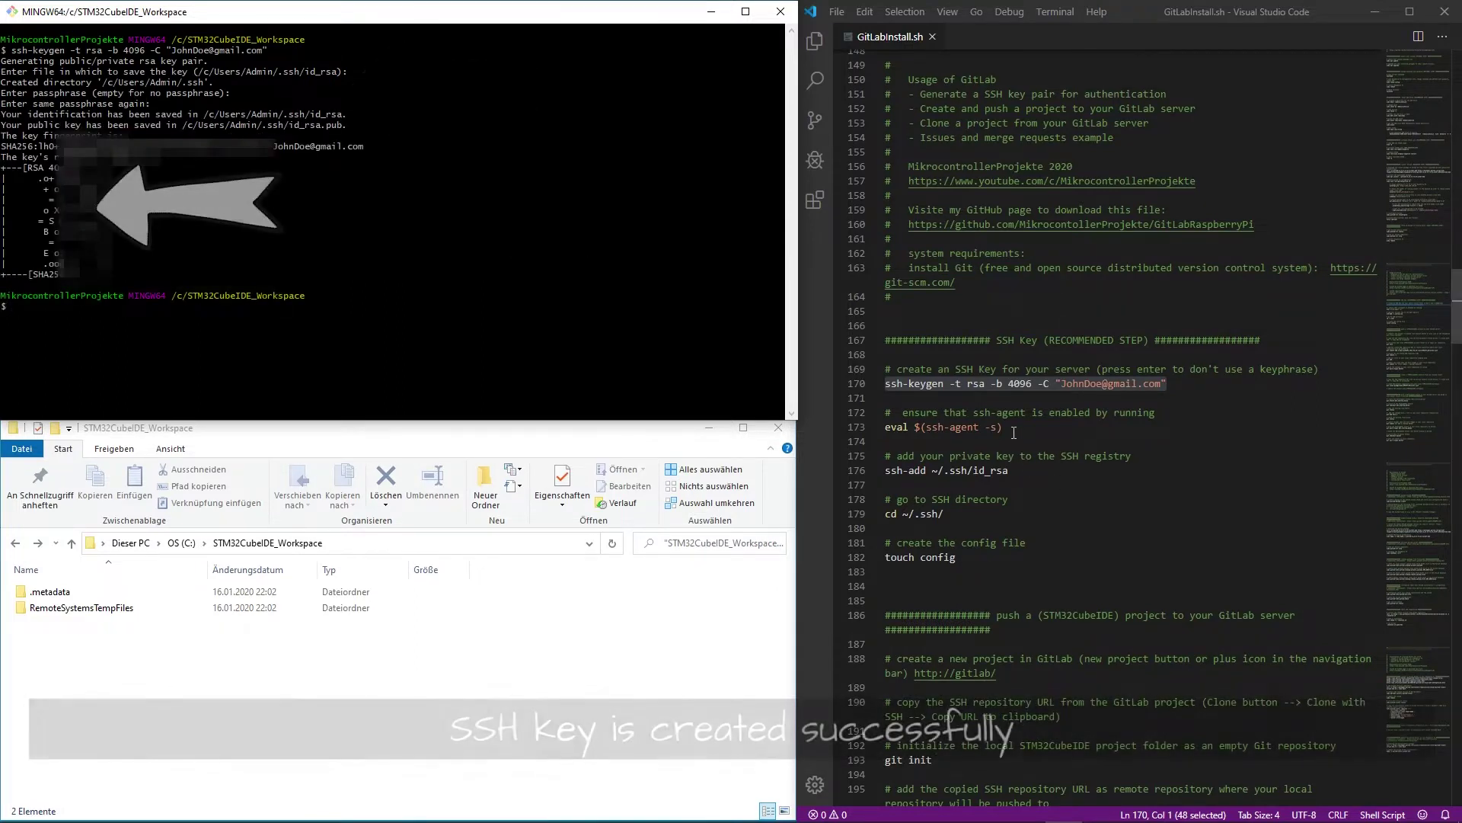
- Start the ssh-agent with eval $(ssh-agent -s) and add ~/.ssh/id_rsa to it
{"action": "left_click_drag", "start_coordinate": [1004, 427], "coordinate": [876, 427]}
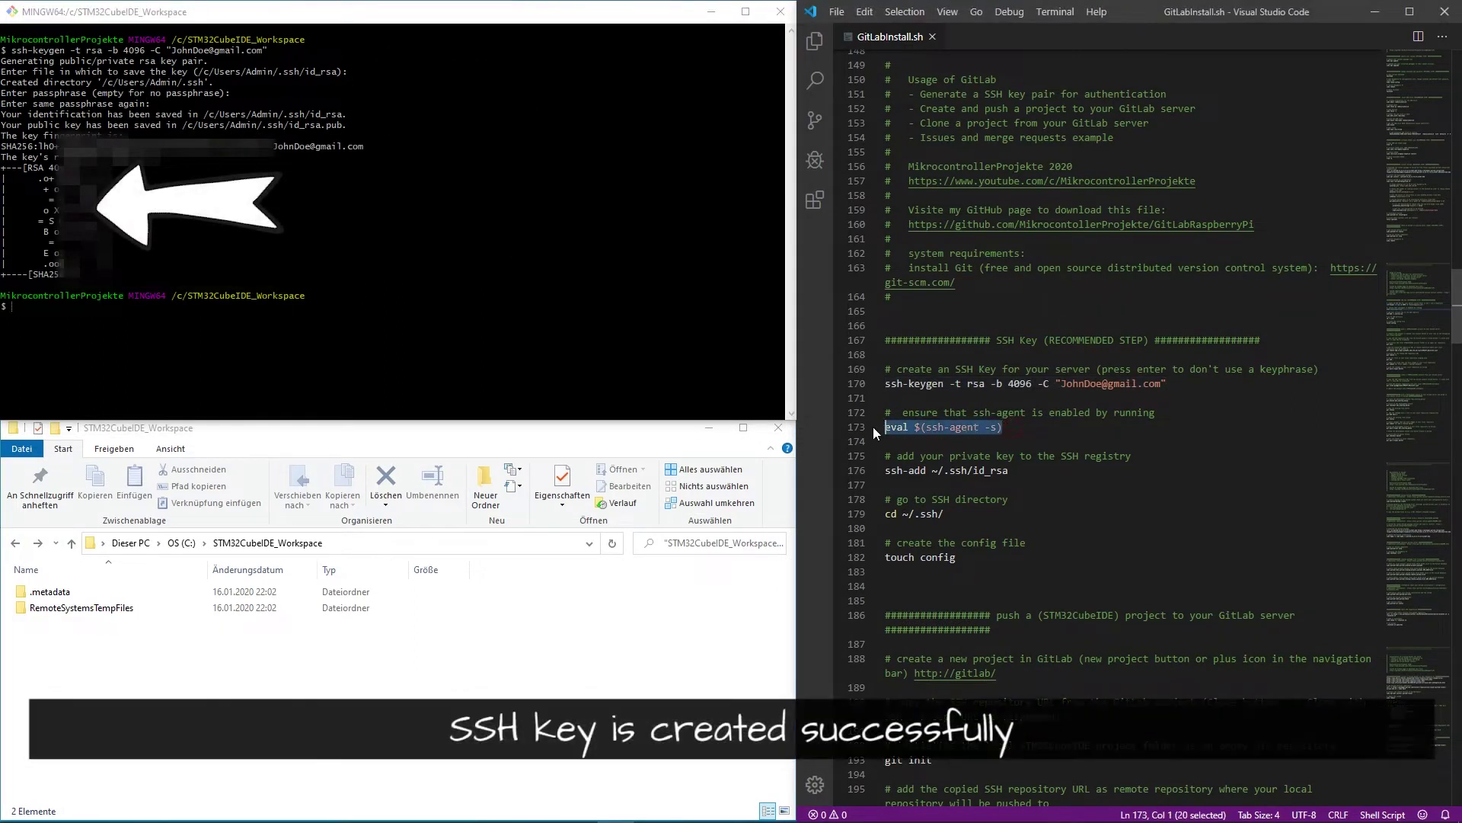
{"action": "left_click", "coordinate": [543, 334]}
{"action": "right_click", "coordinate": [539, 329]}
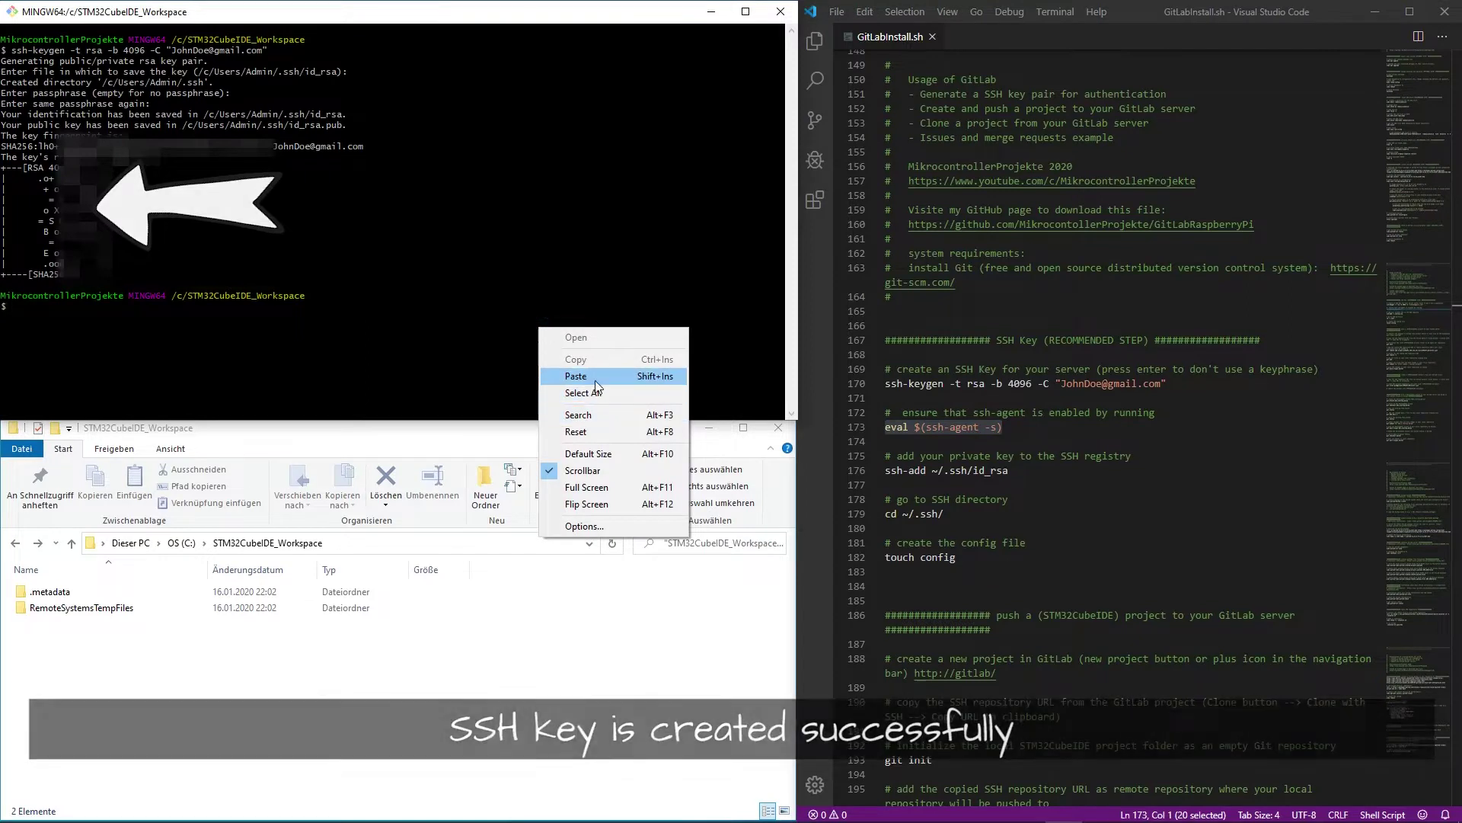
{"action": "left_click", "coordinate": [596, 378]}
{"action": "key", "text": "Return"}
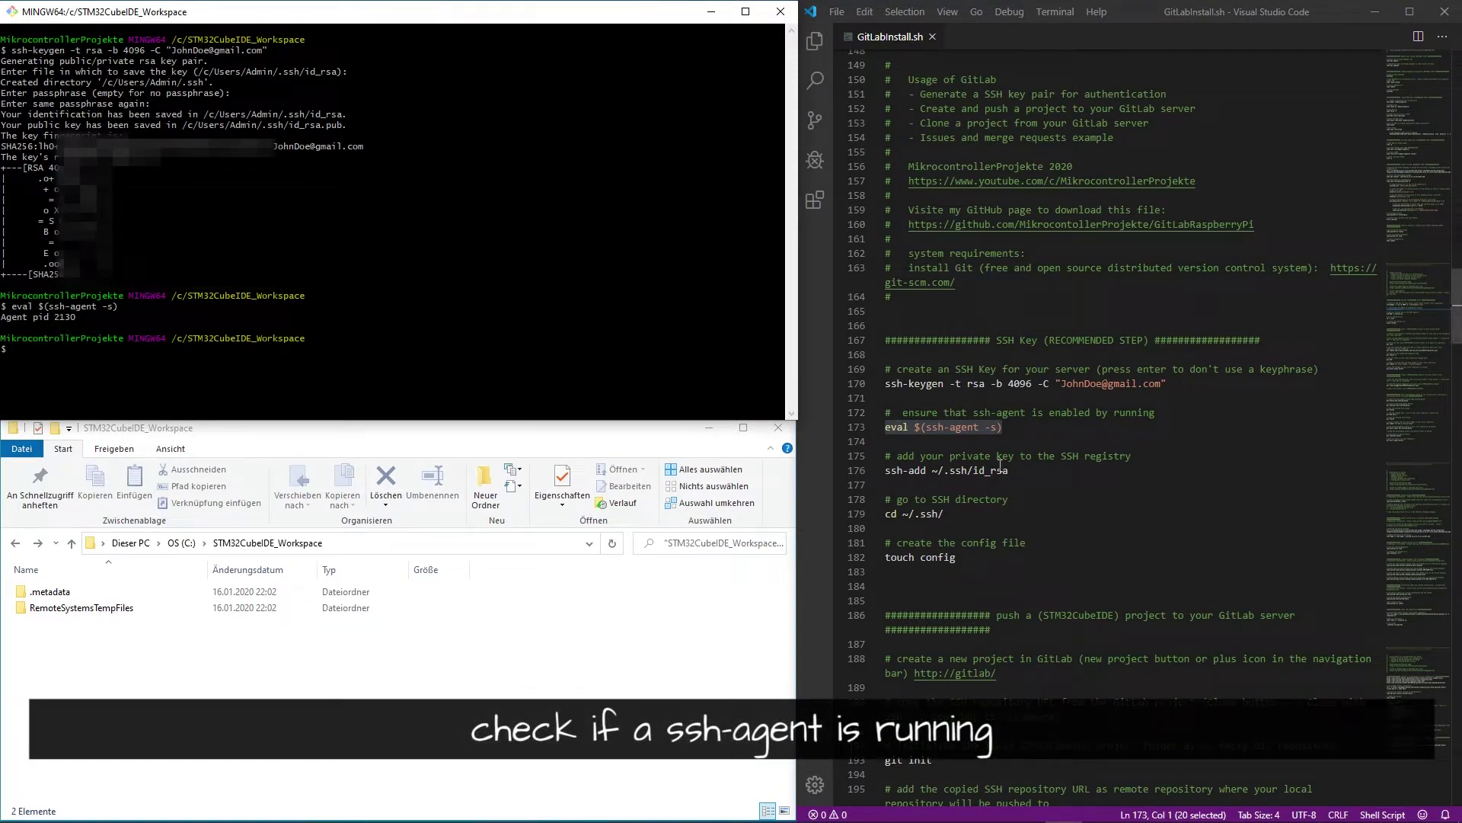
{"action": "left_click_drag", "start_coordinate": [1007, 470], "coordinate": [880, 471]}
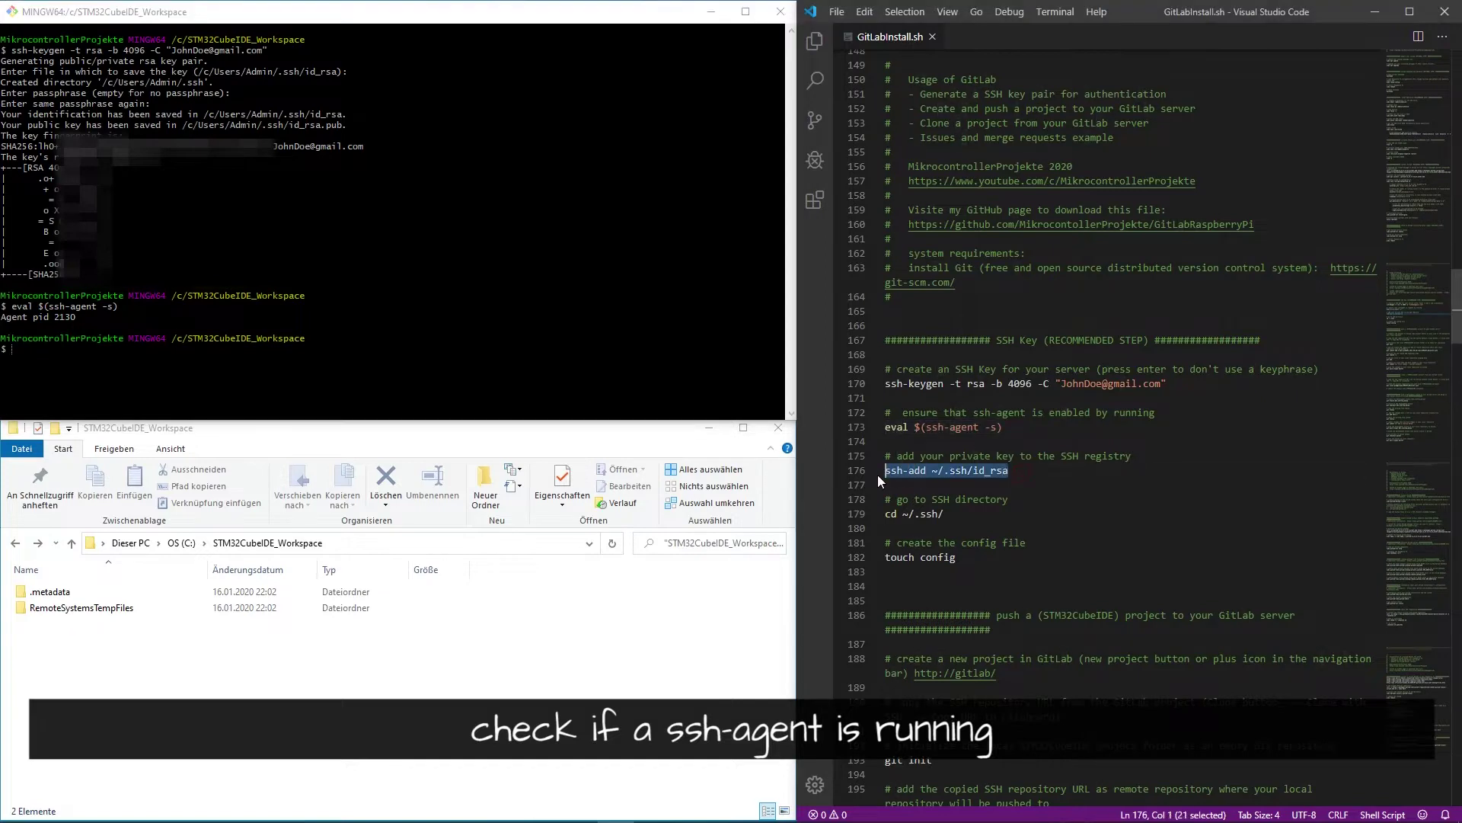
{"action": "right_click", "coordinate": [491, 363]}
{"action": "left_click", "coordinate": [569, 424]}
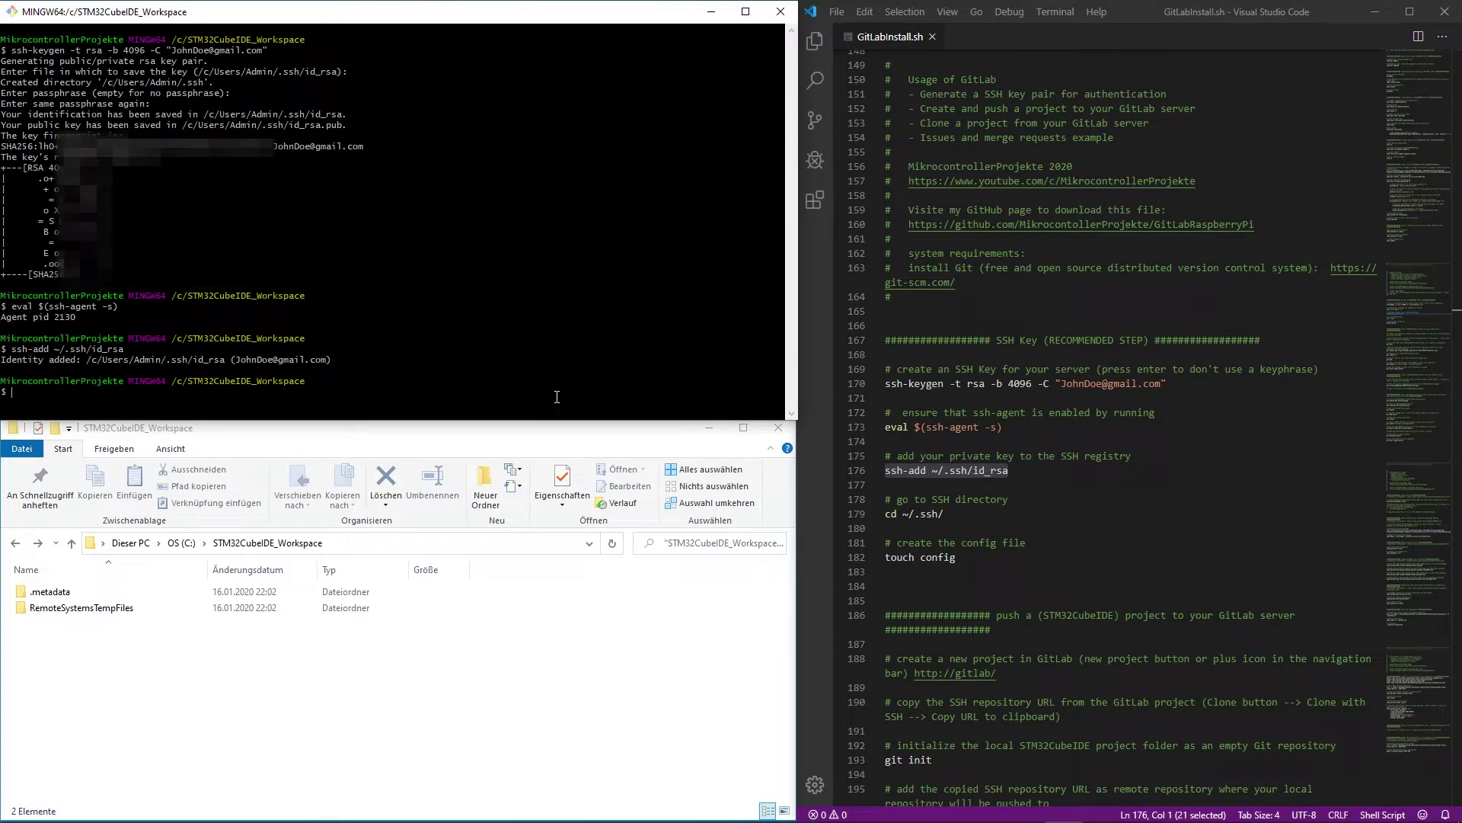
- Change to ~/.ssh/ and create an empty config file with touch config
{"action": "left_click_drag", "start_coordinate": [945, 515], "coordinate": [862, 516]}
{"action": "key", "text": "ctrl+c"}
{"action": "right_click", "coordinate": [539, 381]}
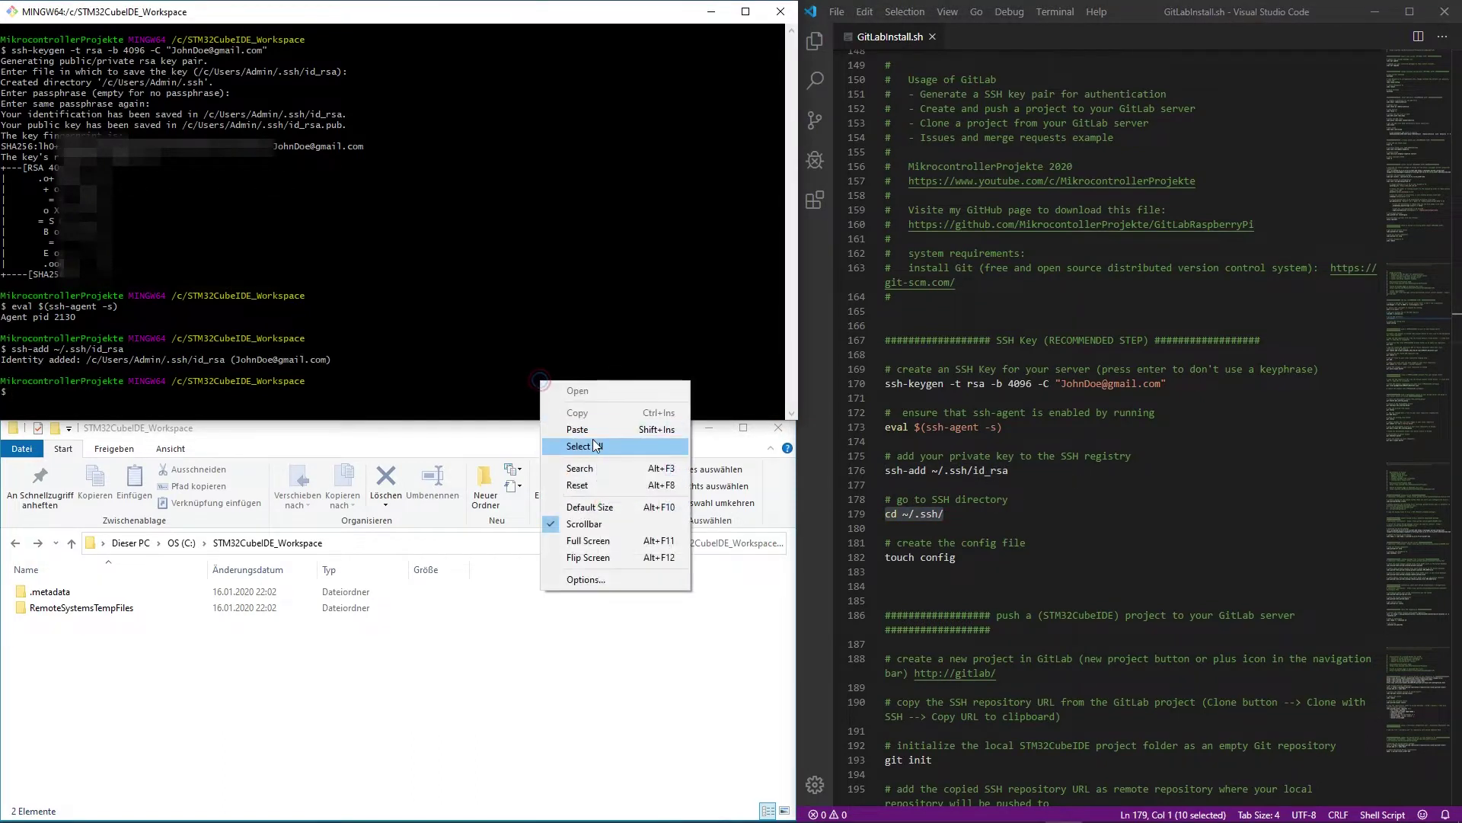
{"action": "left_click", "coordinate": [595, 429]}
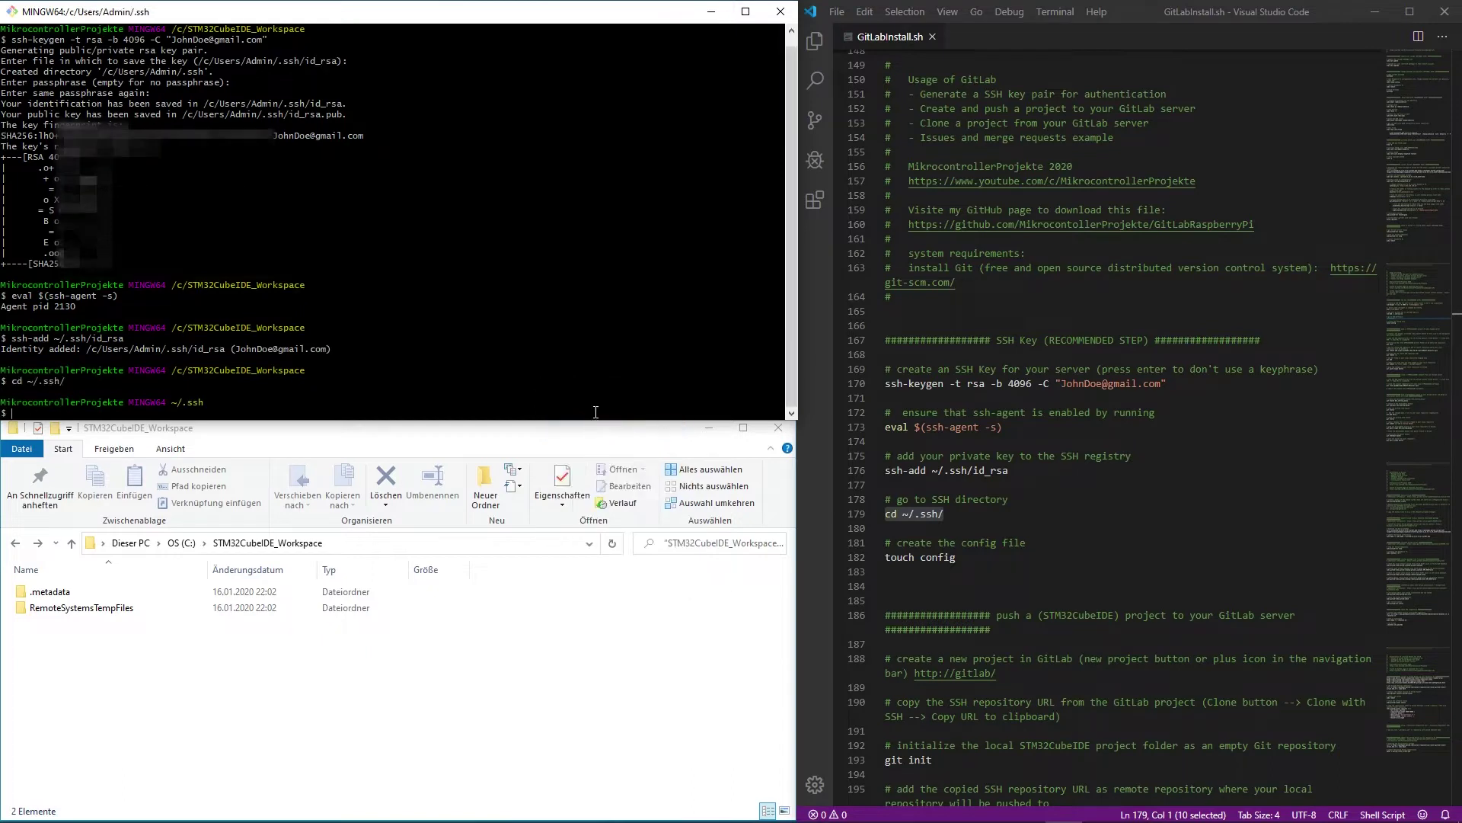
{"action": "left_click_drag", "start_coordinate": [970, 557], "coordinate": [874, 559]}
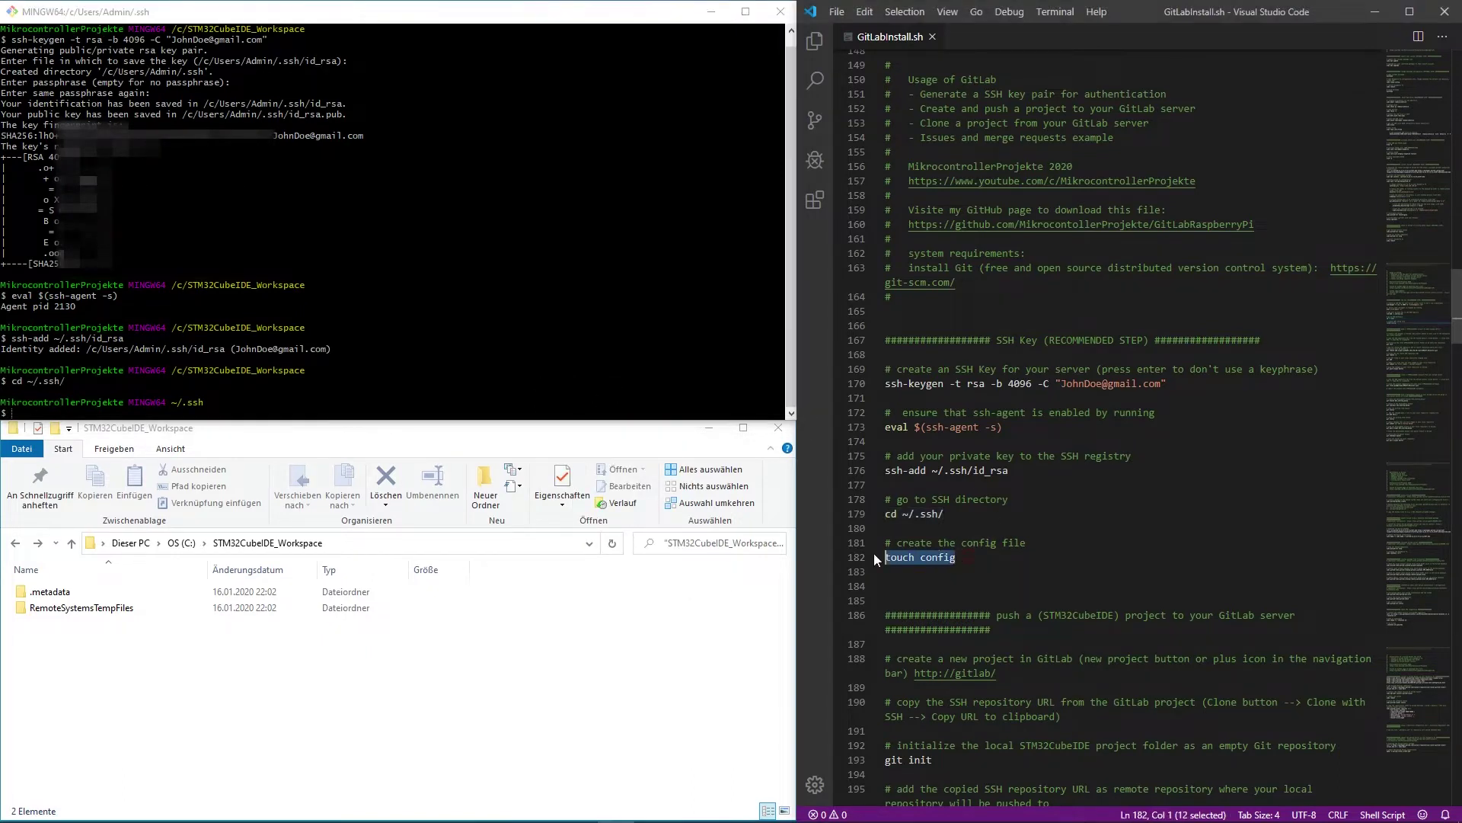
{"action": "left_click", "coordinate": [512, 382]}
{"action": "right_click", "coordinate": [512, 382]}
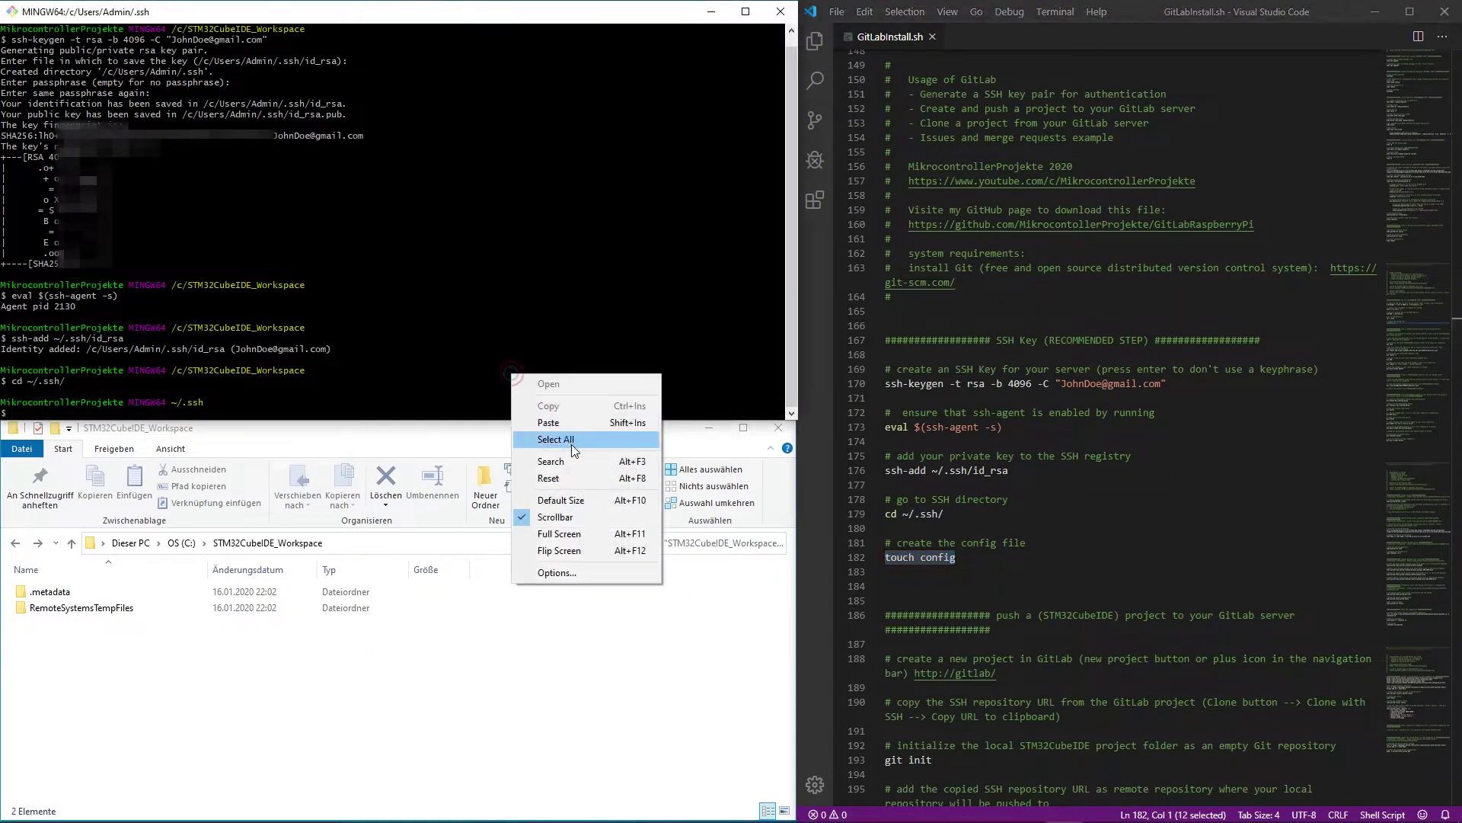
{"action": "left_click", "coordinate": [555, 424]}
{"action": "key", "text": "Return"}
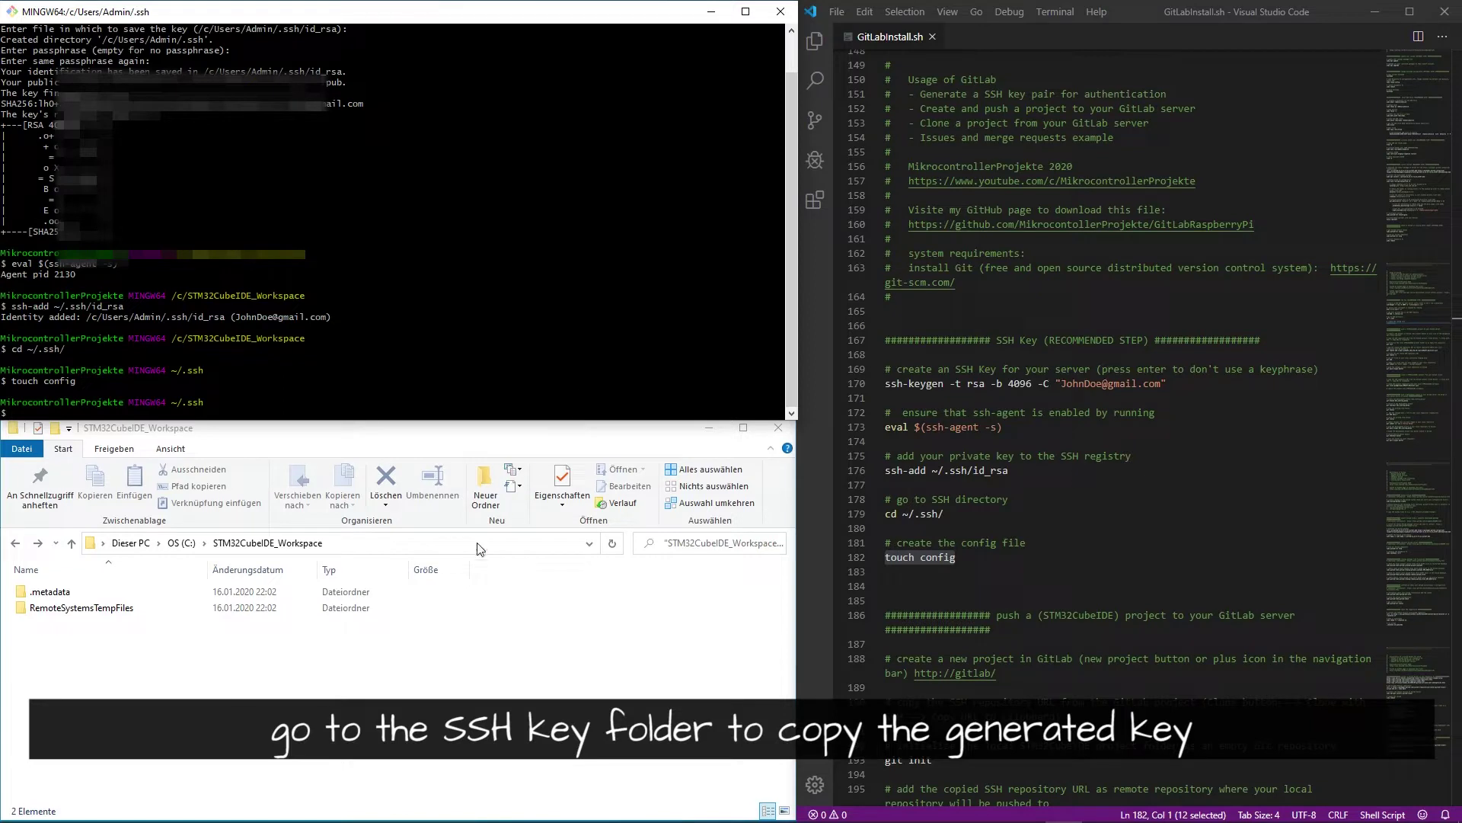
- Browse Explorer to C:\Users\Admin\.ssh, listing config, id_rsa and id_rsa.pub, and select the path
{"action": "left_click", "coordinate": [425, 544]}
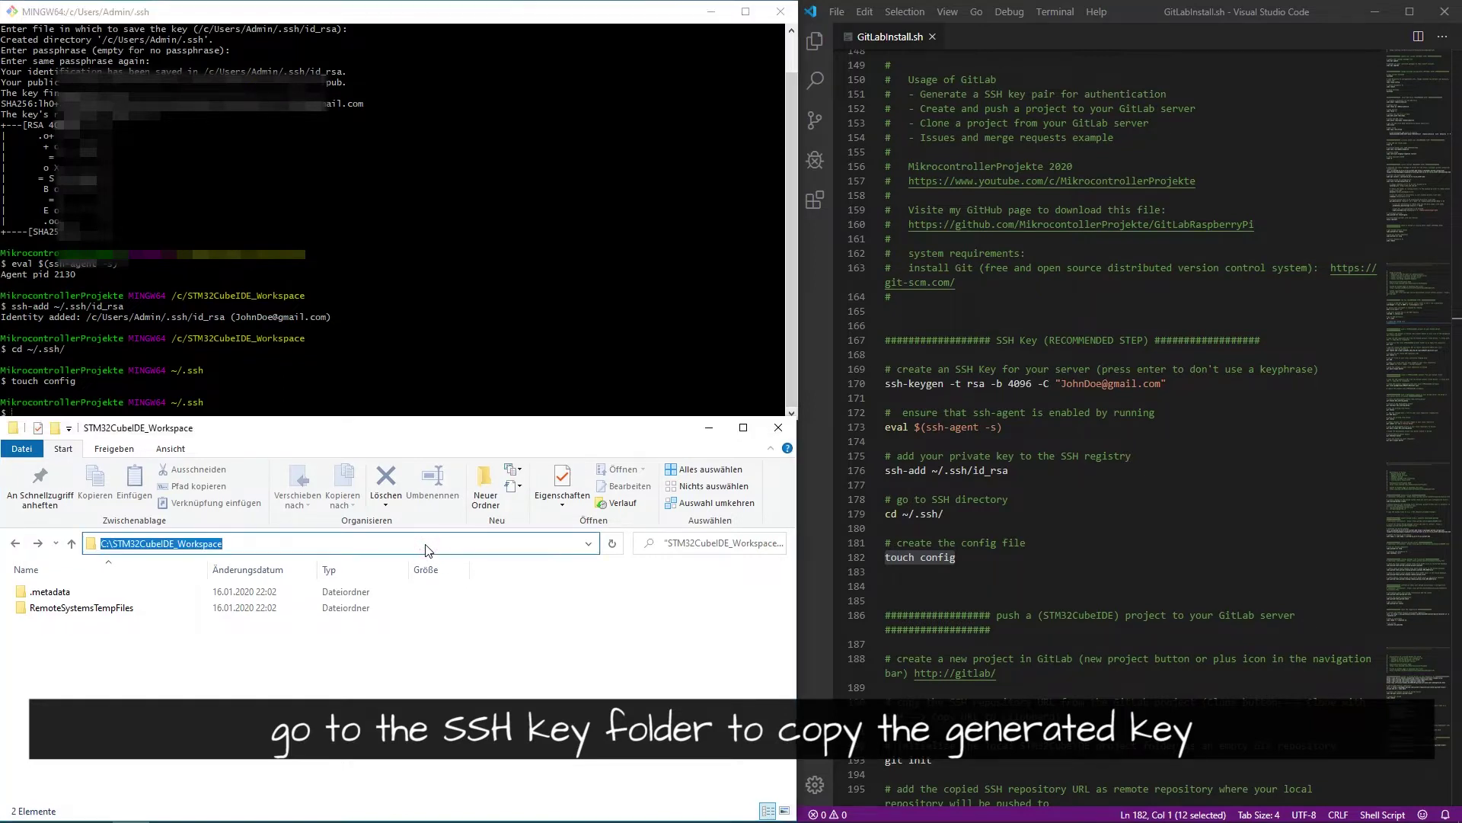
{"action": "type", "text": "c"}
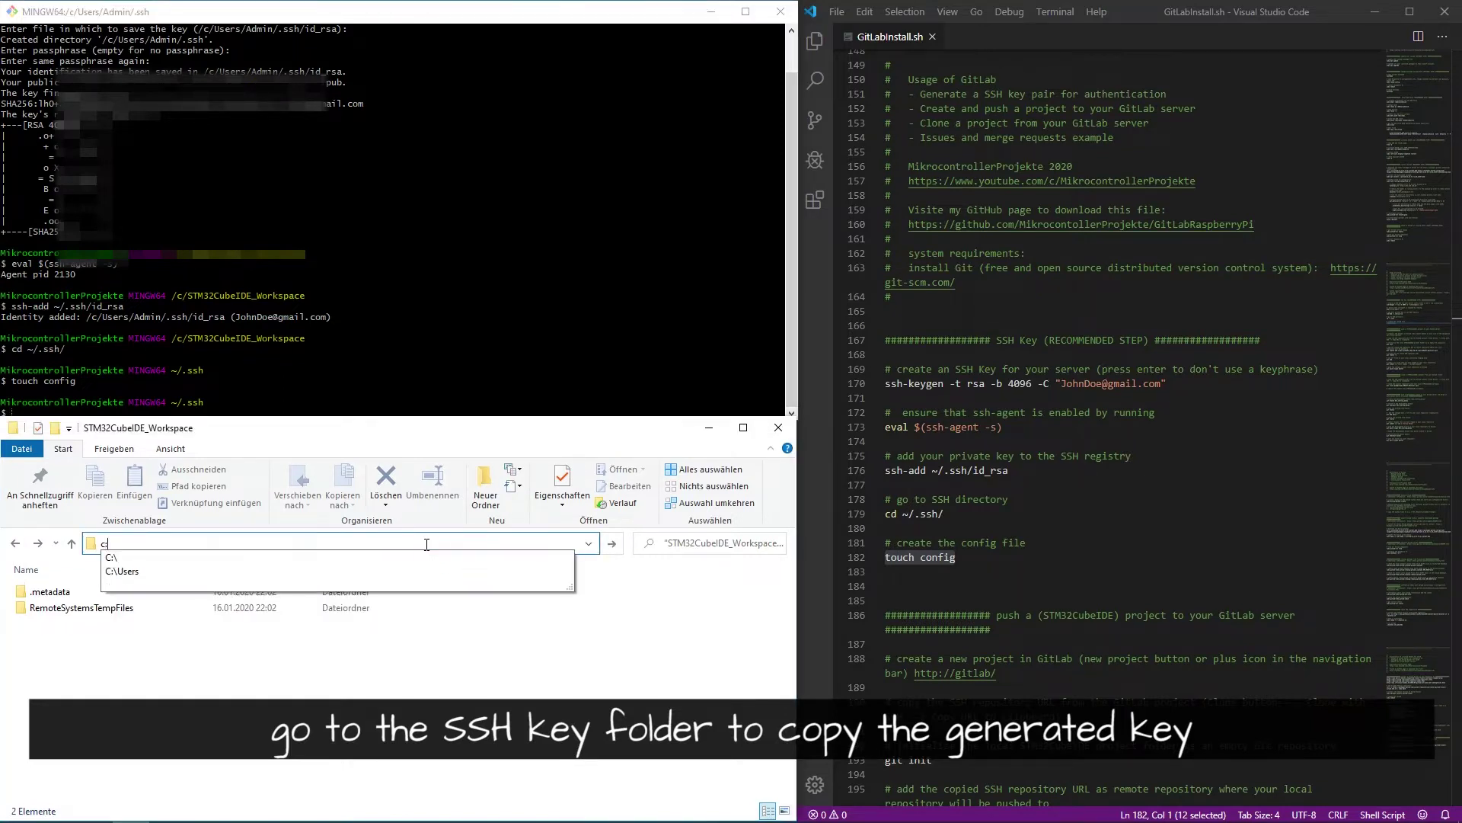
{"action": "key", "text": "Down"}
{"action": "key", "text": "Down"}
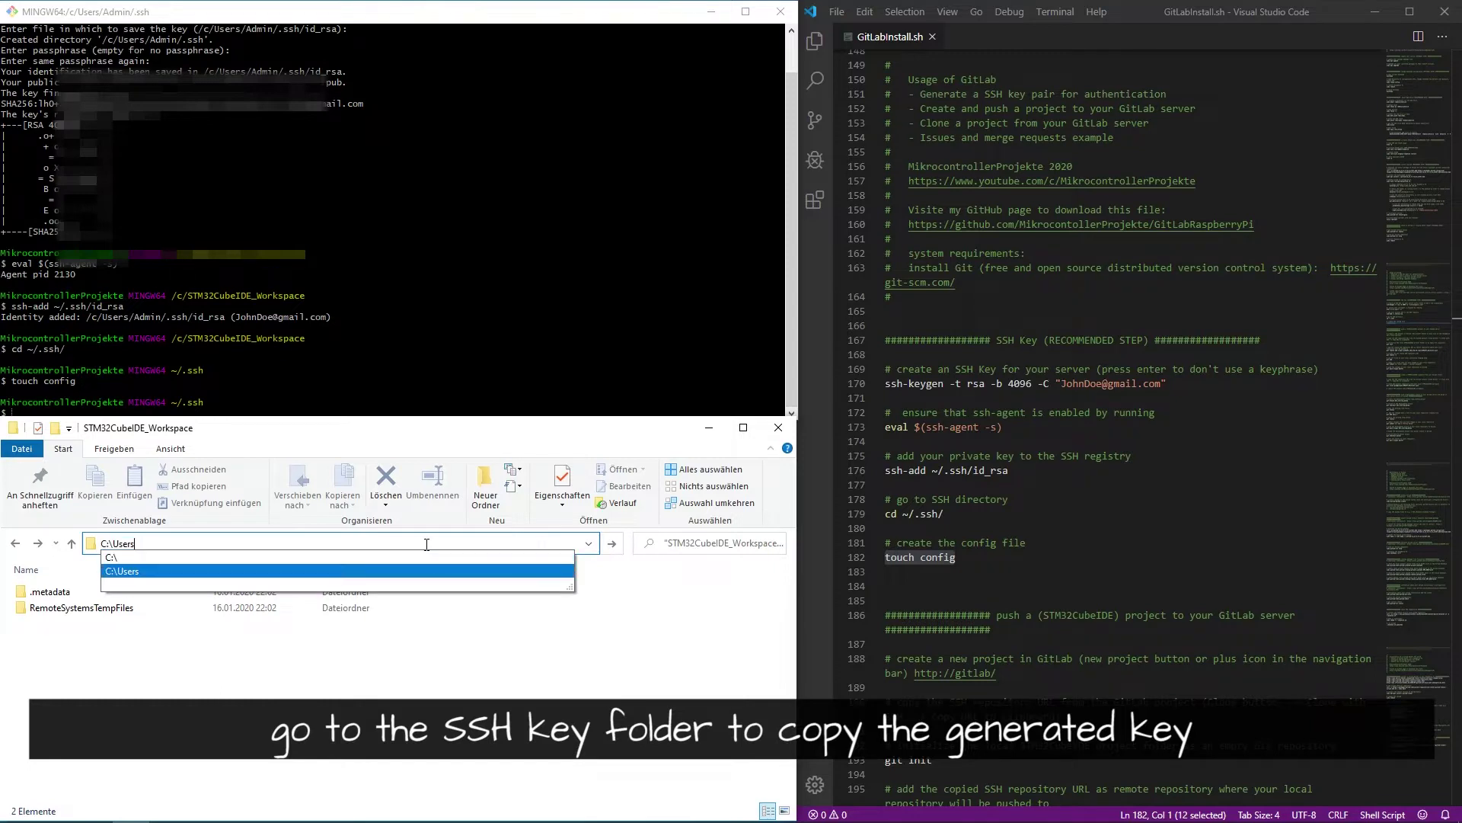
{"action": "key", "text": "Return"}
{"action": "double_click", "coordinate": [38, 591]}
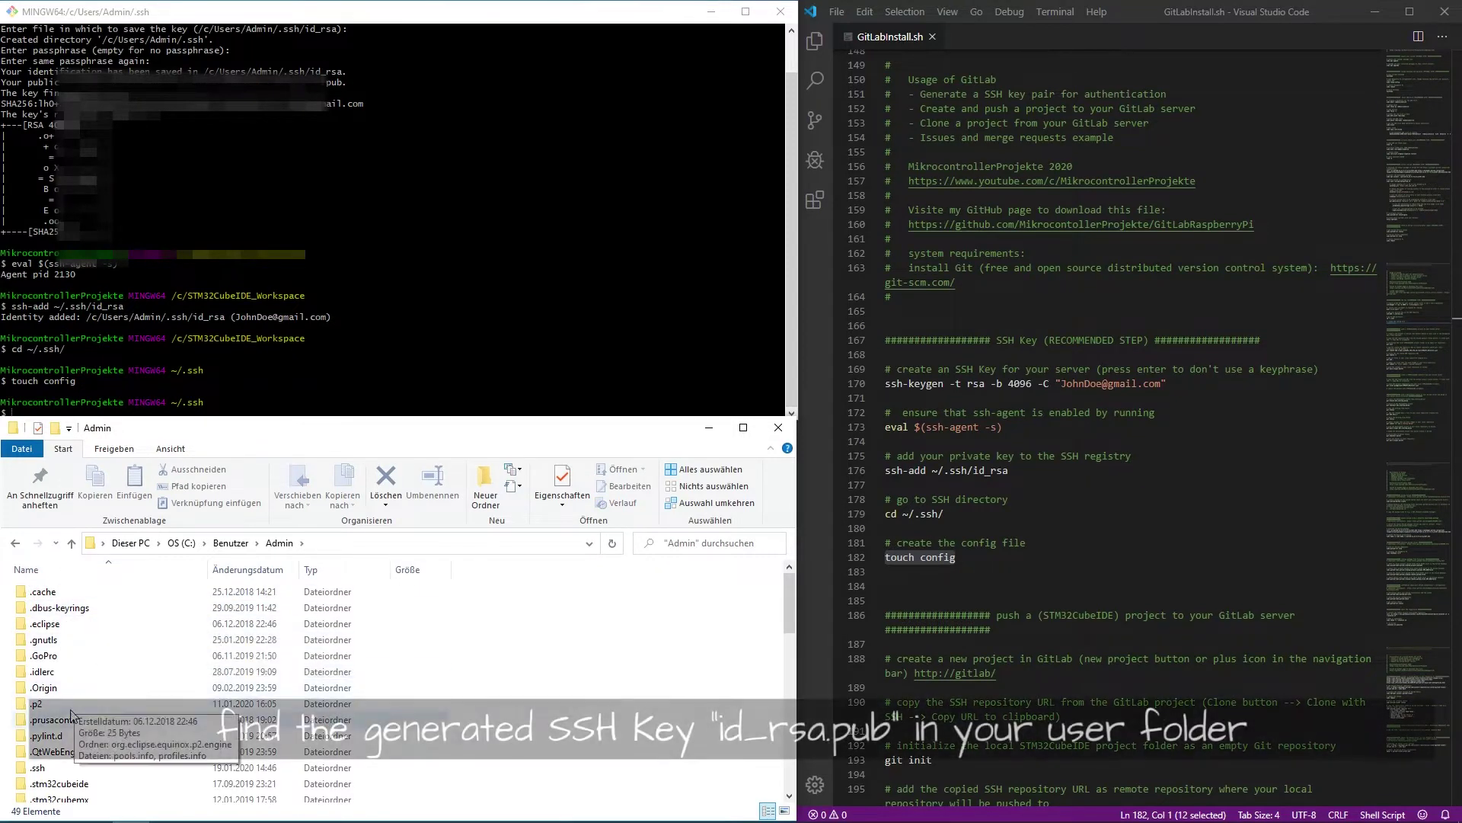
{"action": "double_click", "coordinate": [60, 769]}
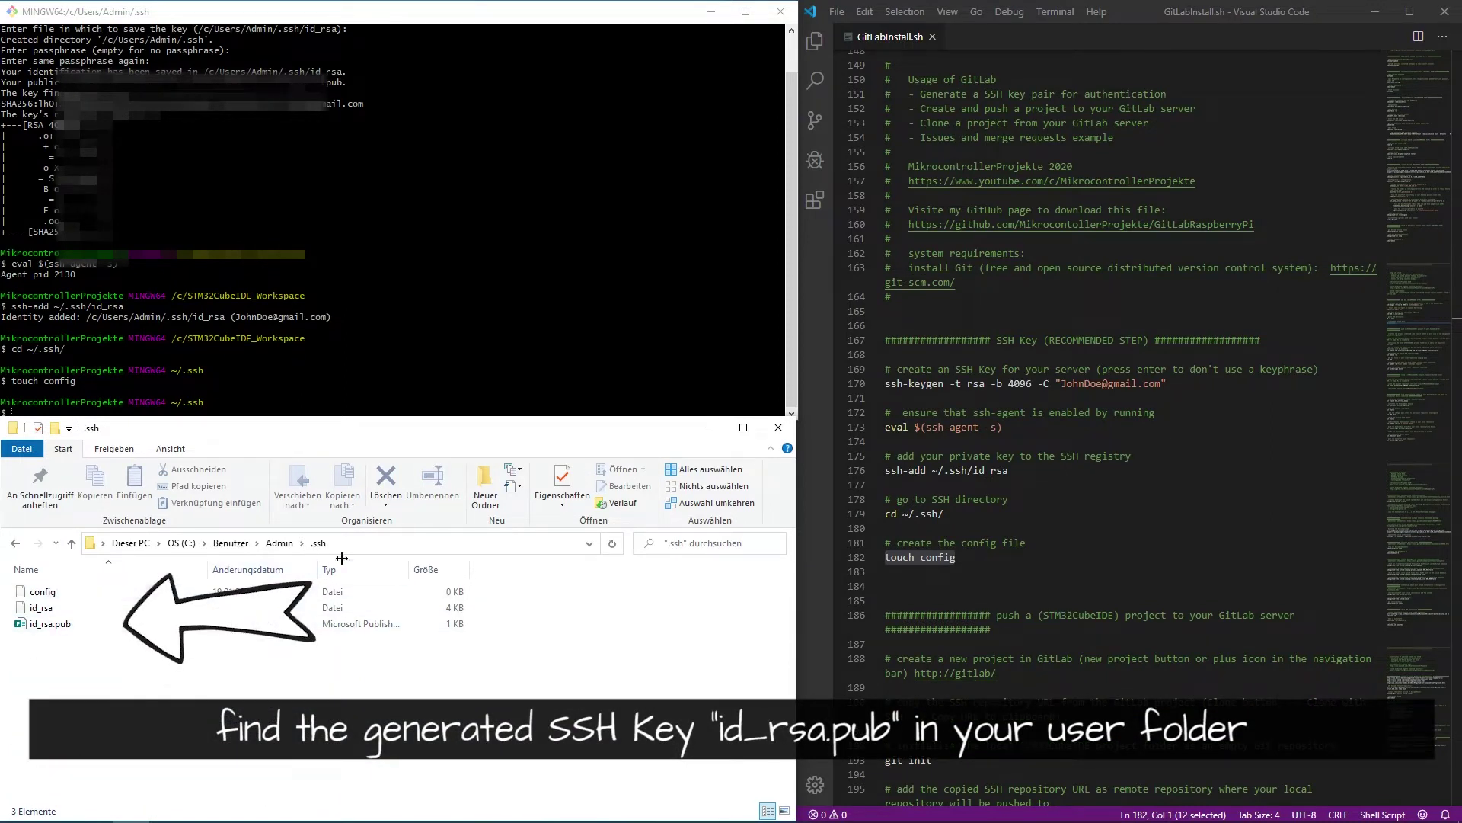
{"action": "left_click", "coordinate": [397, 547]}
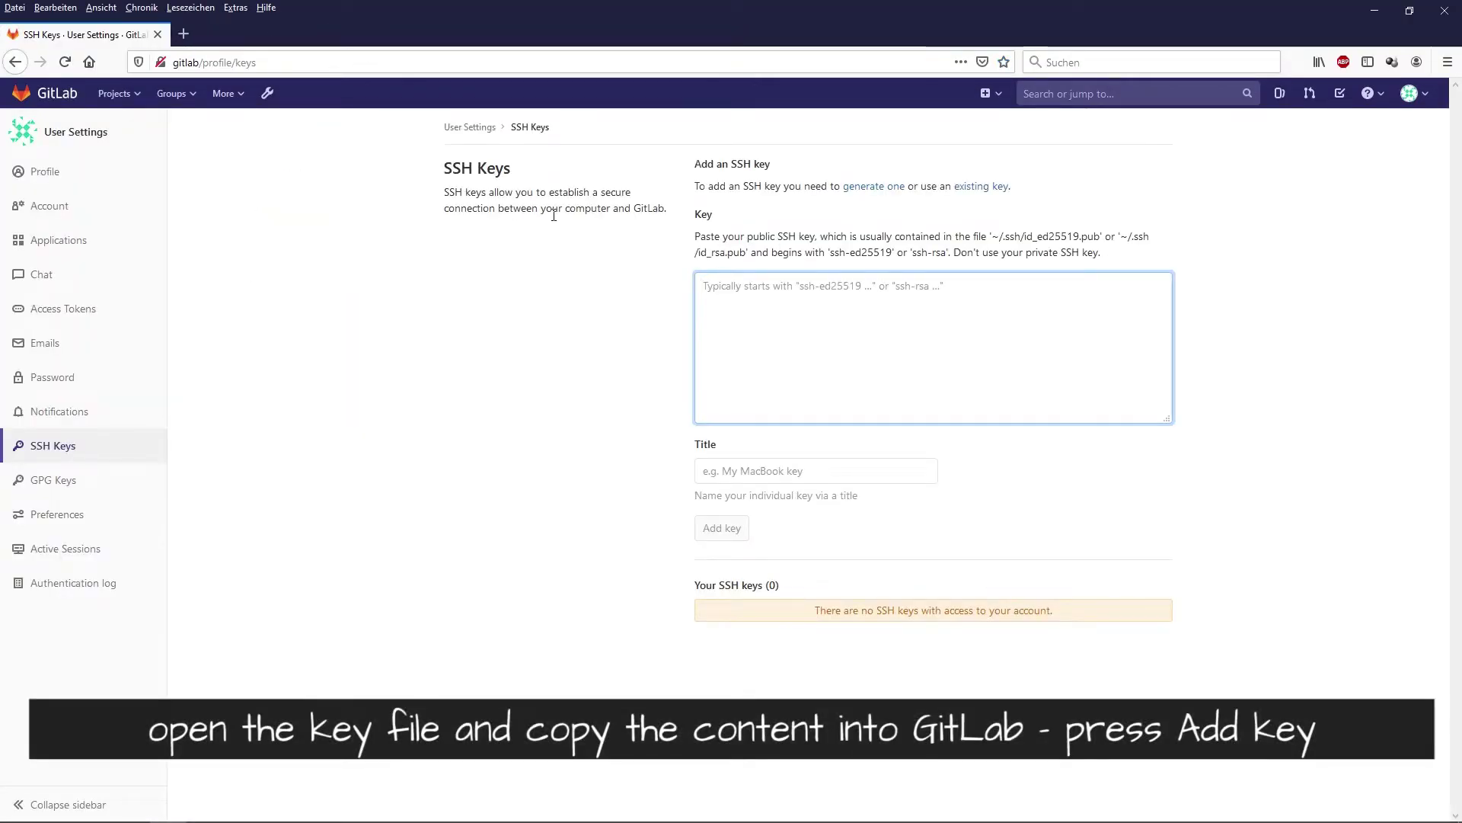
- Paste the public key into GitLab's Key box, add it, and return to the projects dashboard
{"action": "right_click", "coordinate": [811, 319]}
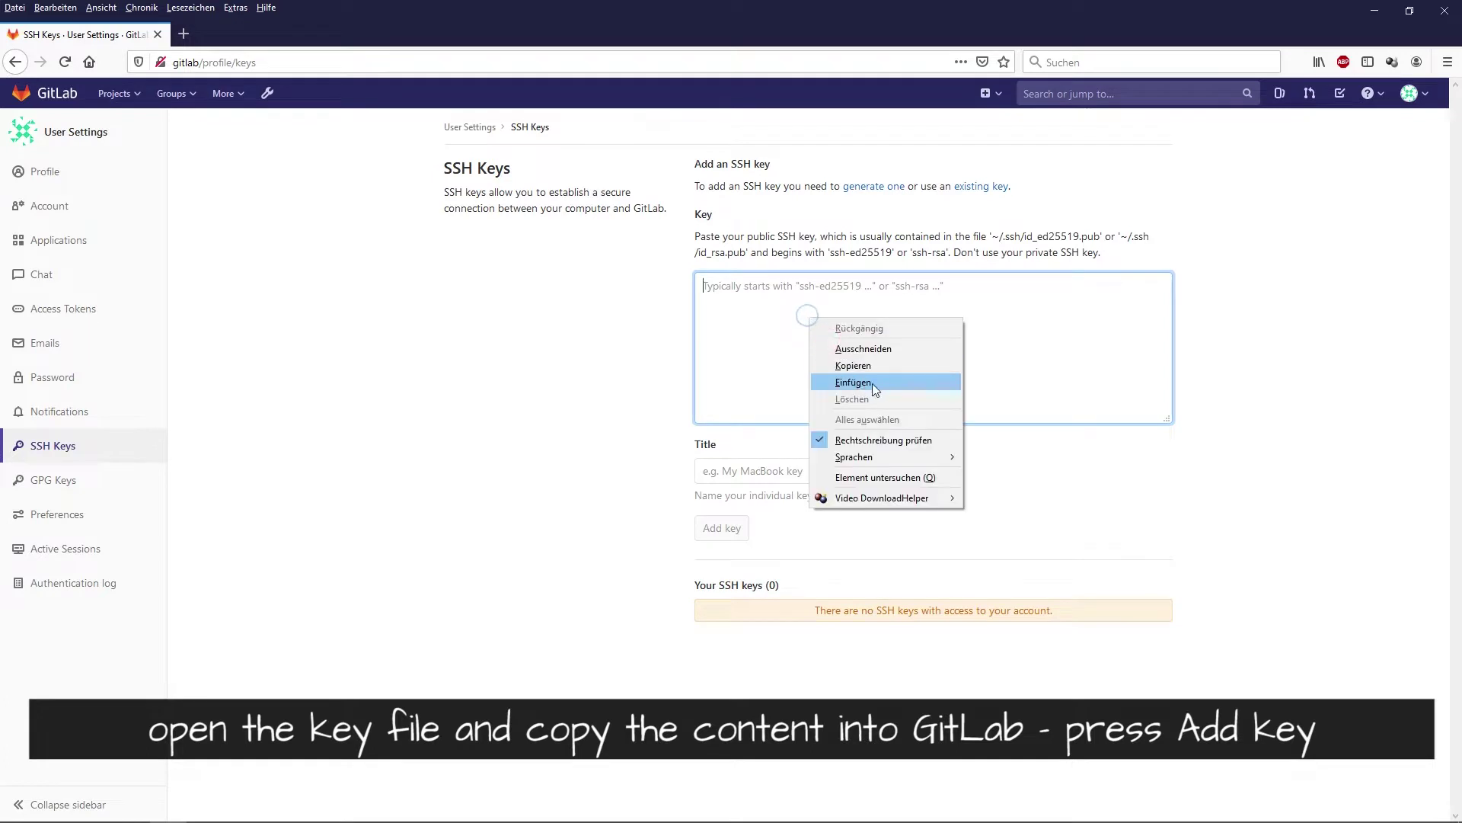
{"action": "left_click", "coordinate": [853, 382]}
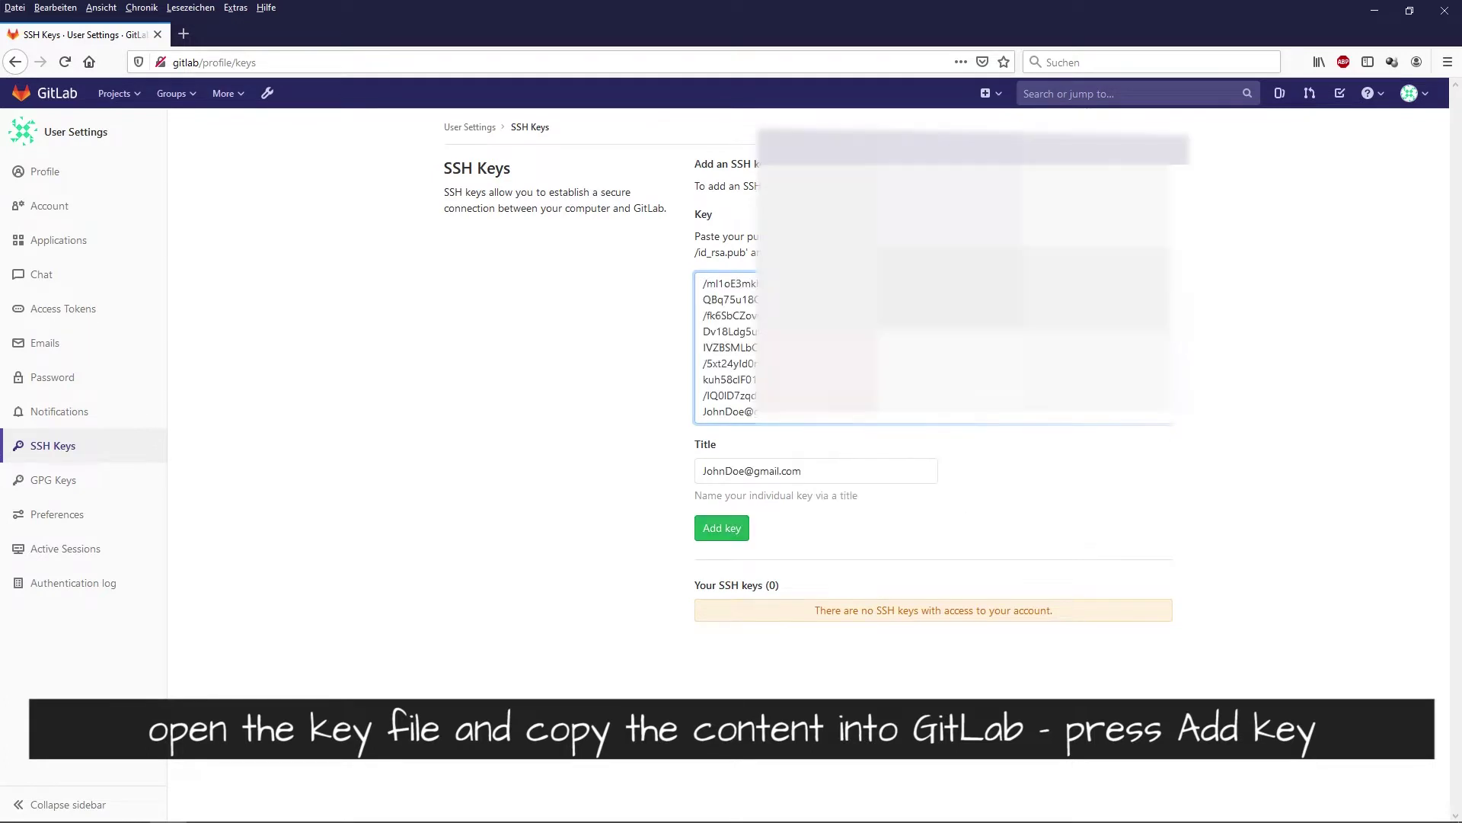
{"action": "left_click", "coordinate": [738, 537]}
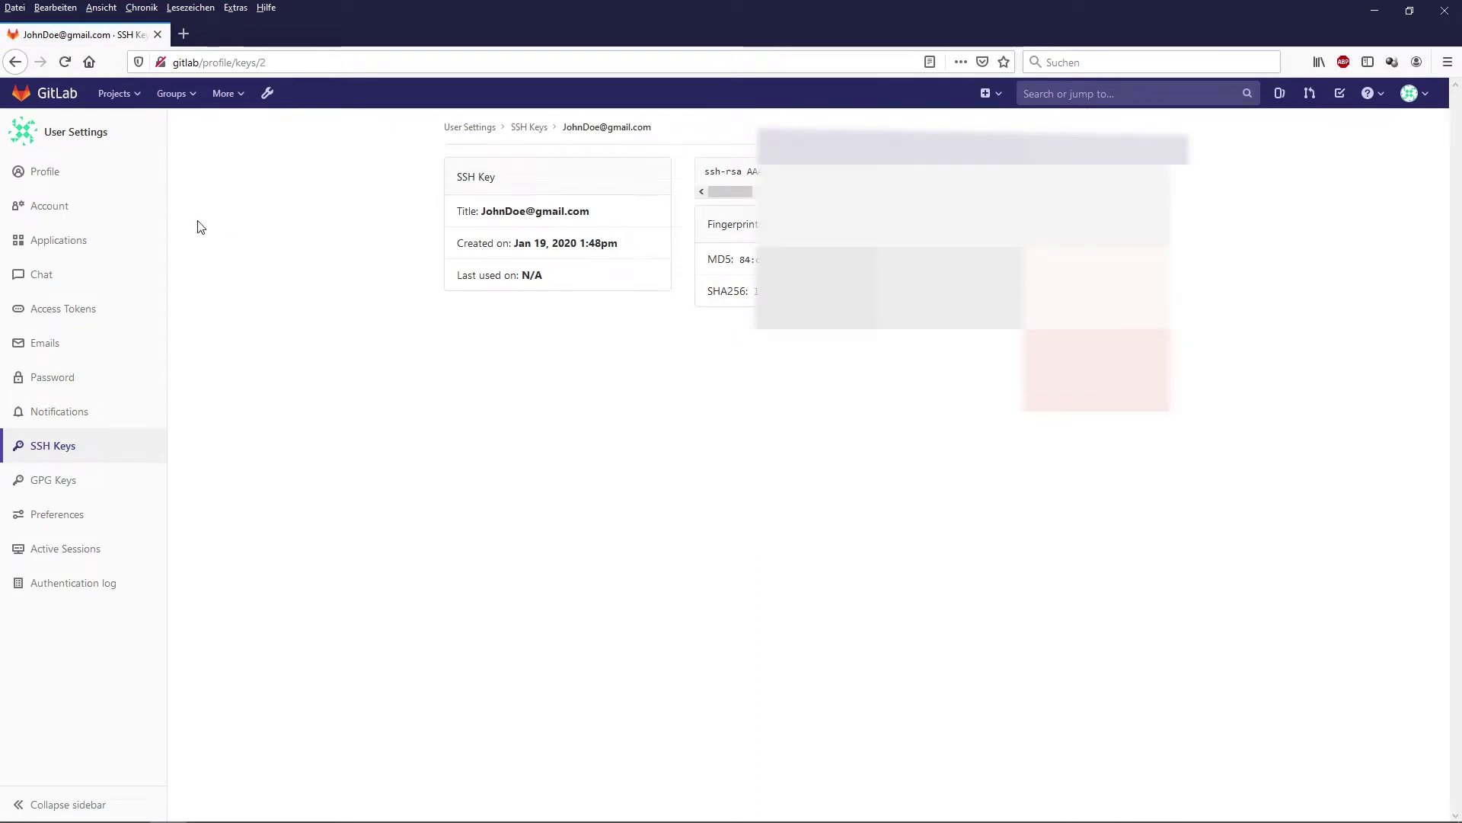
{"action": "left_click", "coordinate": [48, 92]}
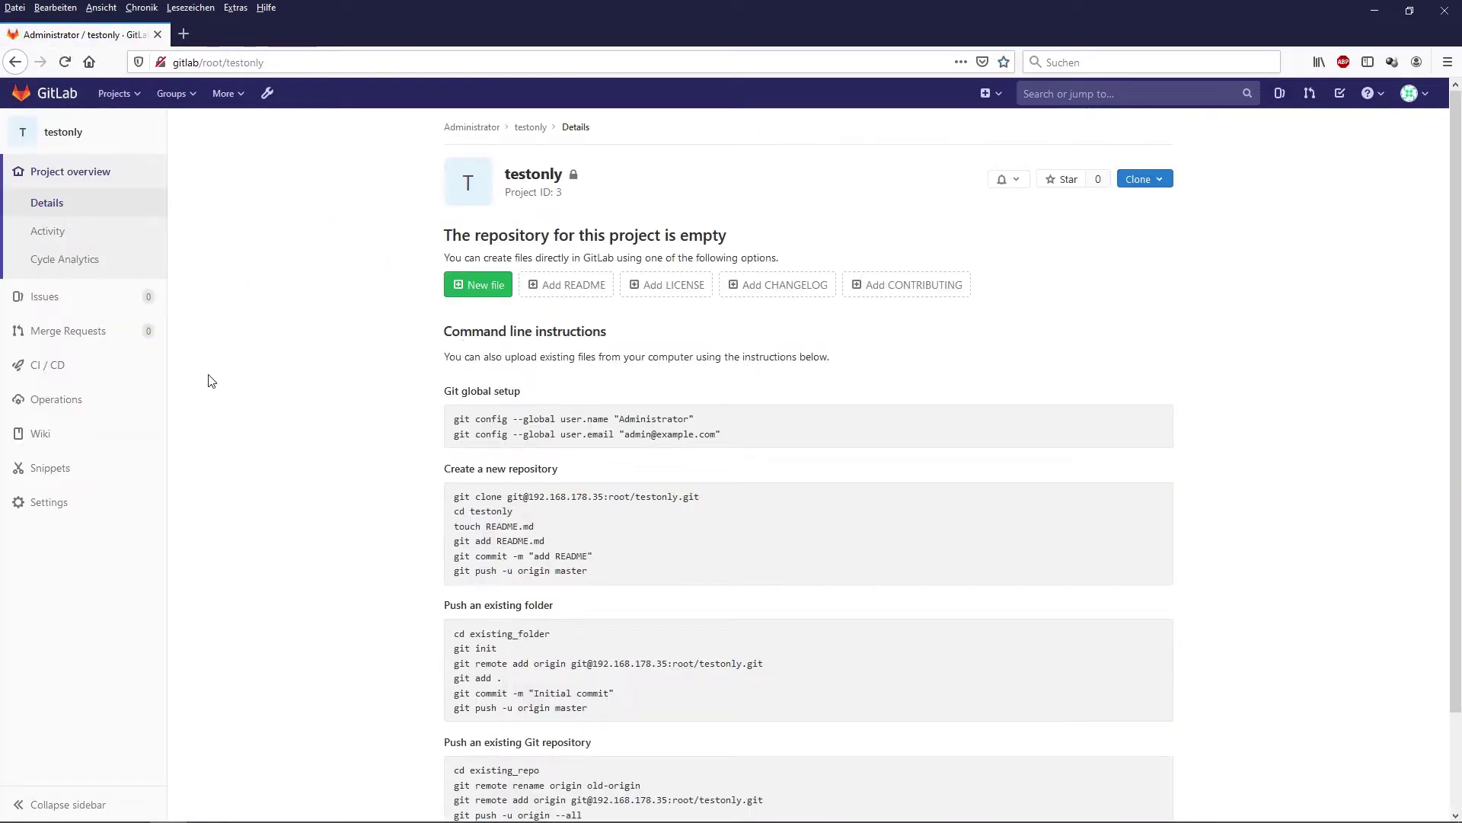
- Remove testonly from Settings > General > Advanced, confirming with its name, then minimise Firefox
{"action": "left_click", "coordinate": [34, 502]}
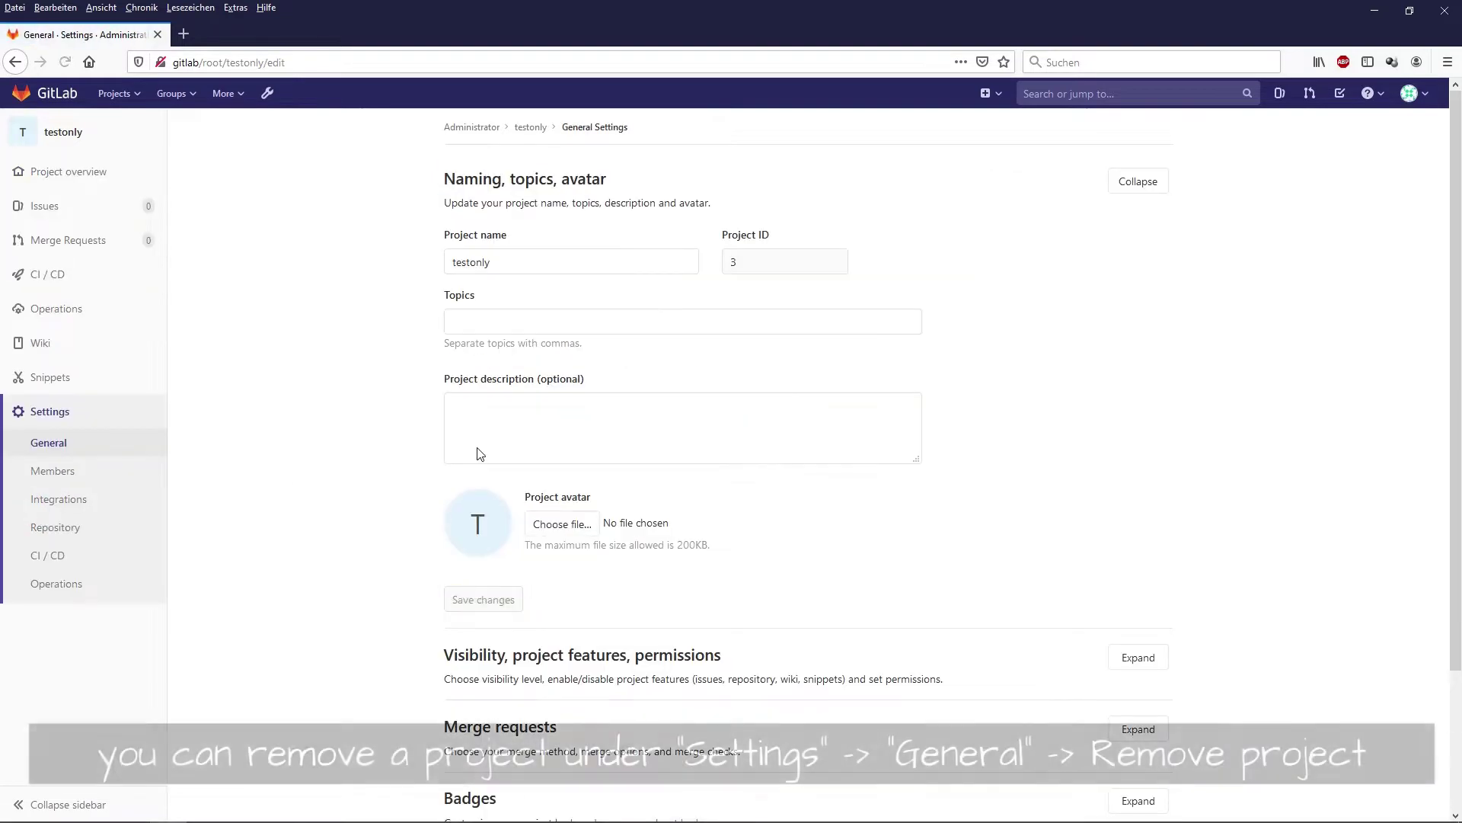
{"action": "scroll", "coordinate": [564, 640], "scroll_direction": "down", "scroll_amount": 3}
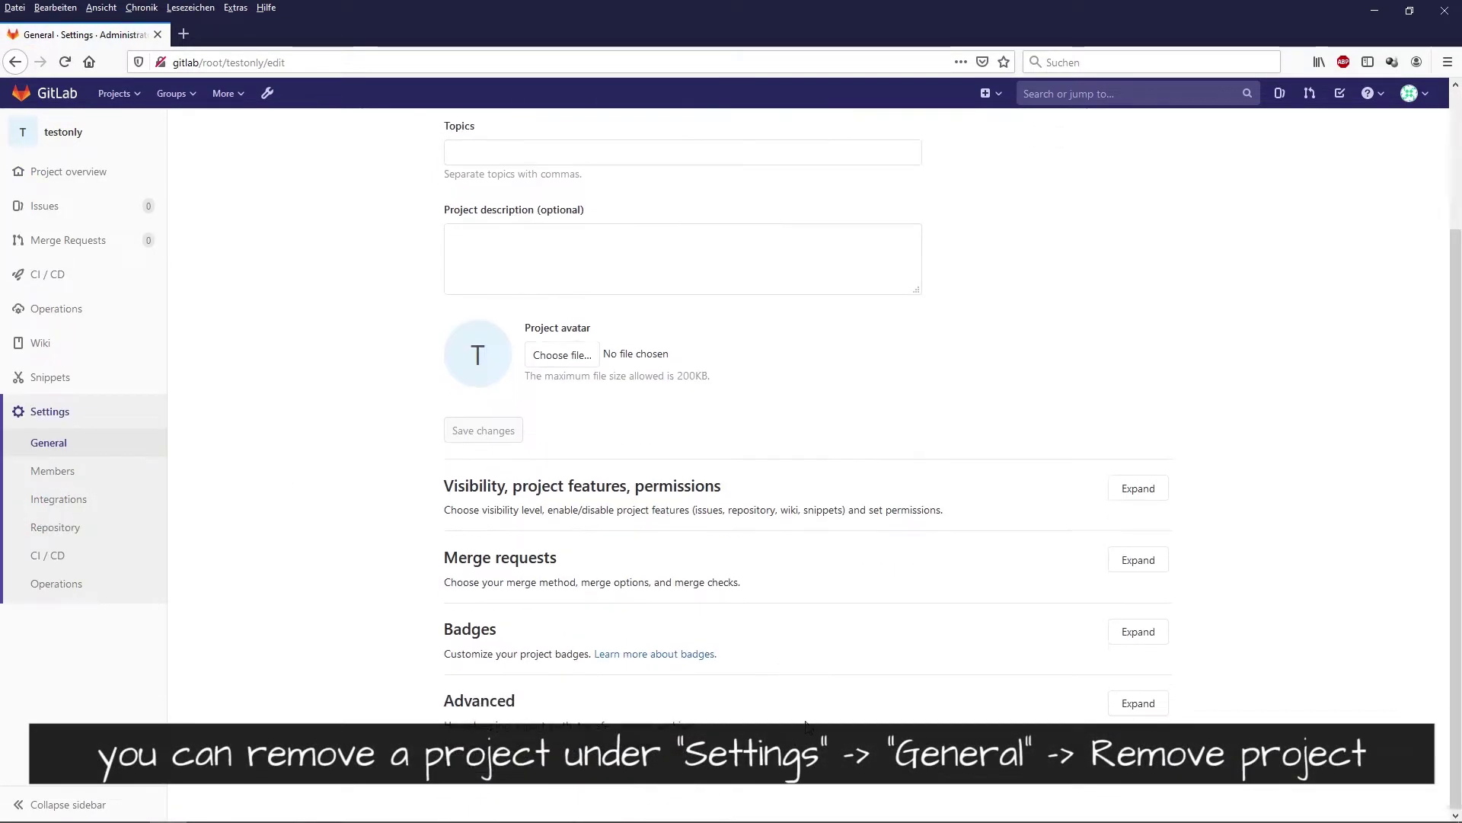
{"action": "left_click", "coordinate": [1138, 703]}
{"action": "scroll", "coordinate": [828, 648], "scroll_direction": "down", "scroll_amount": 10}
{"action": "scroll", "coordinate": [828, 648], "scroll_direction": "down", "scroll_amount": 10}
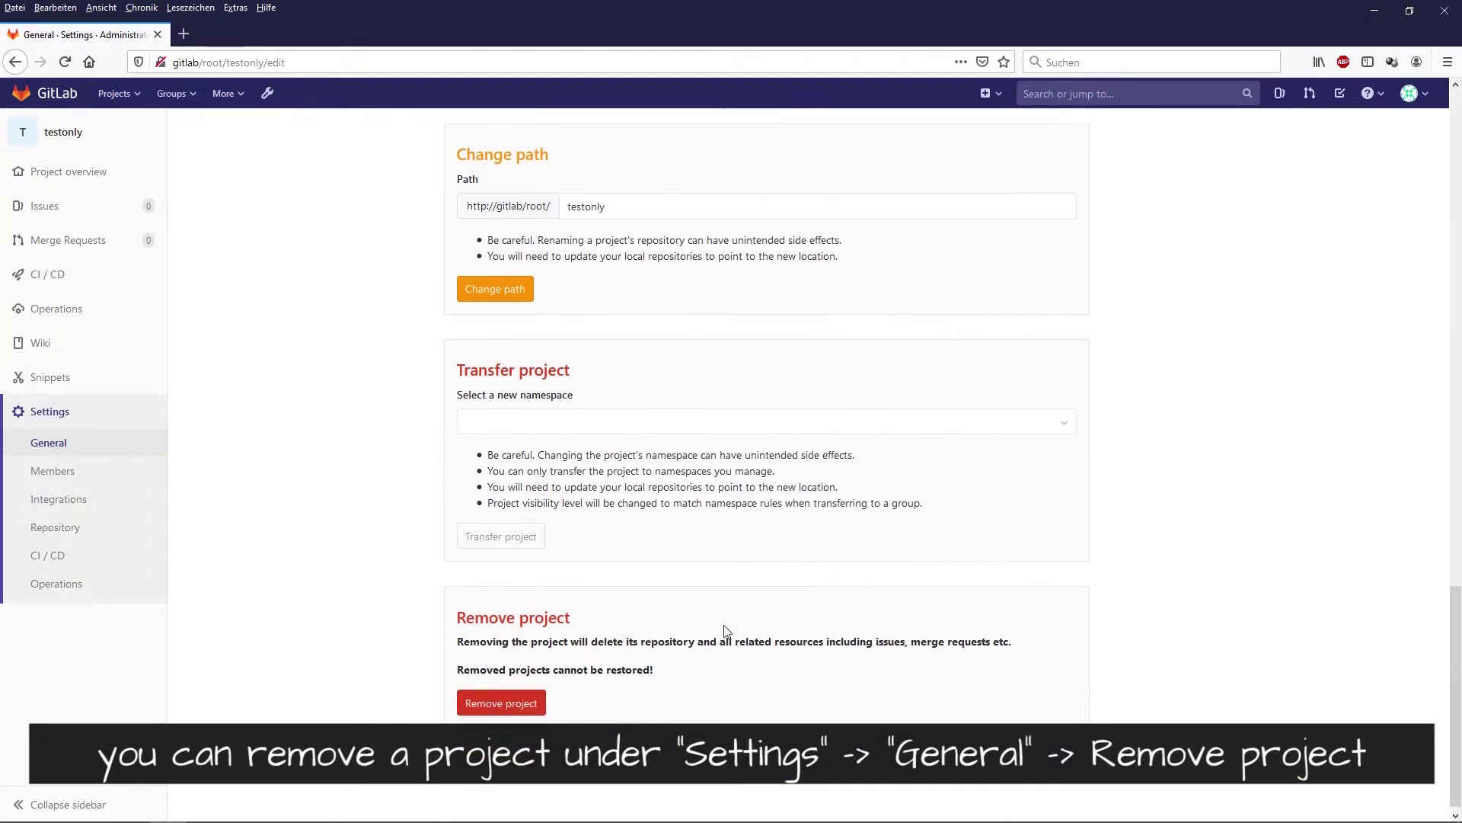
{"action": "left_click", "coordinate": [513, 696]}
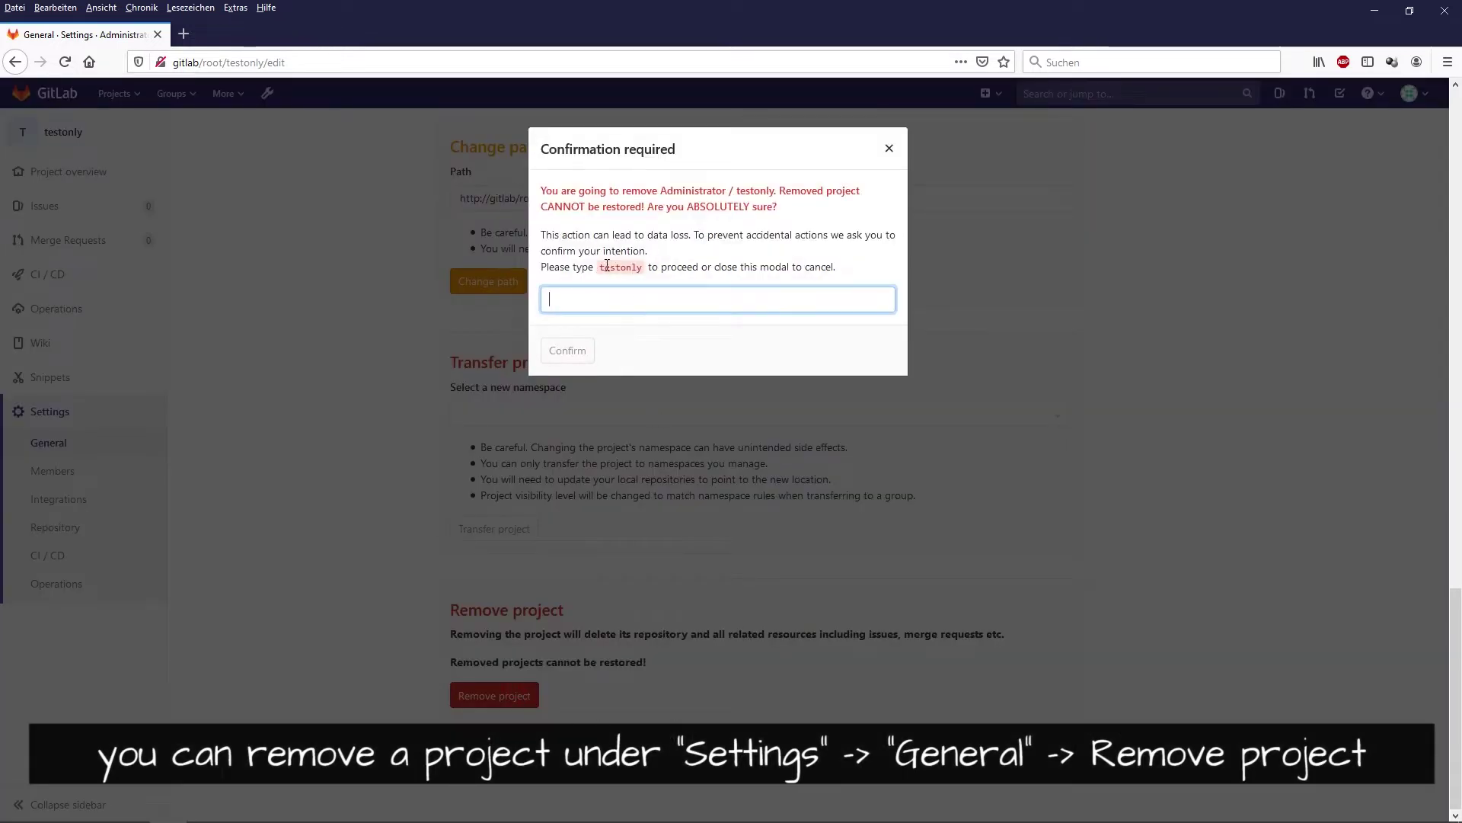
{"action": "left_click_drag", "start_coordinate": [600, 267], "coordinate": [607, 301]}
{"action": "left_click", "coordinate": [564, 368]}
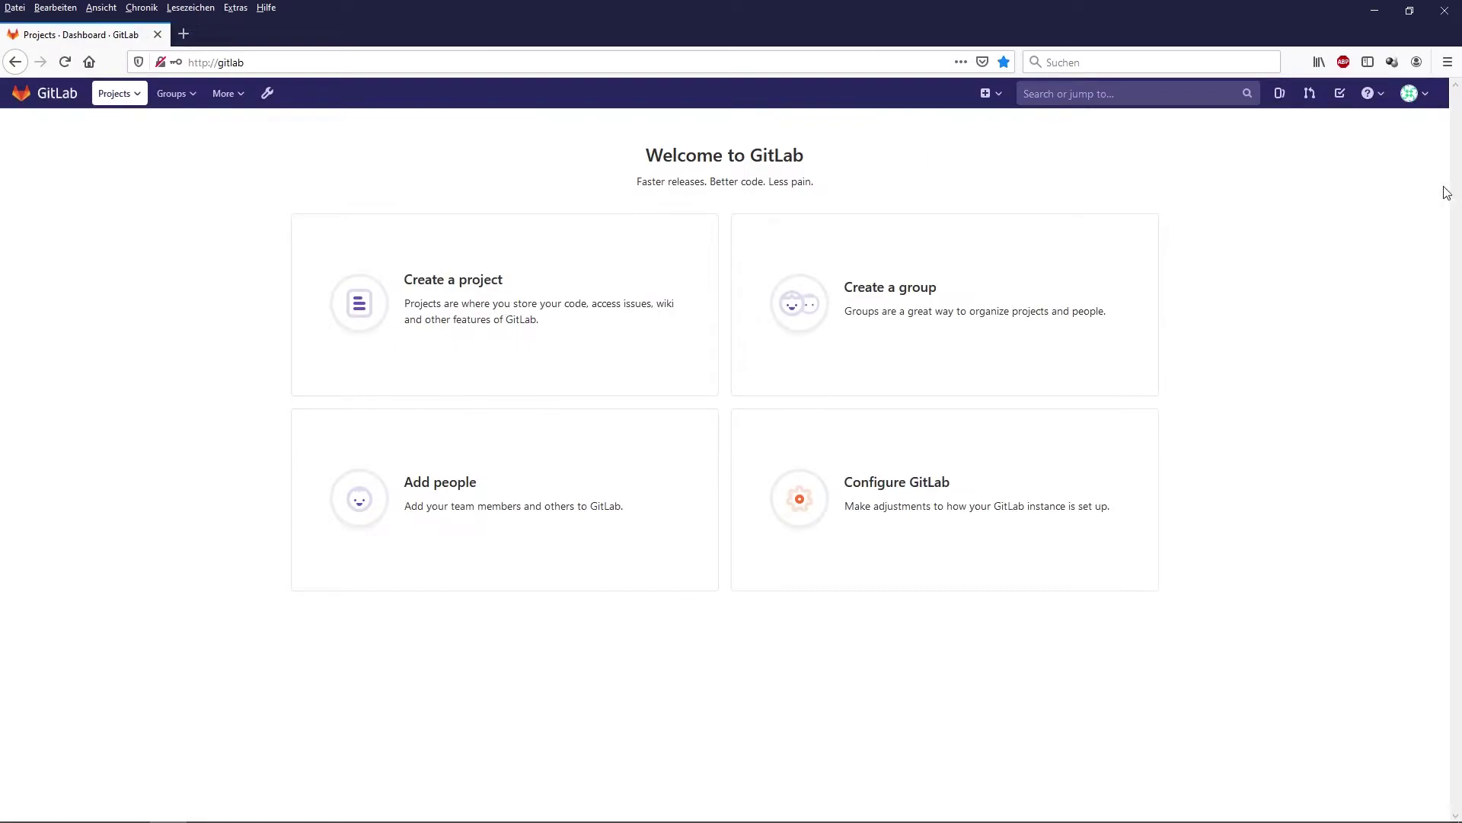
{"action": "left_click", "coordinate": [1375, 10]}
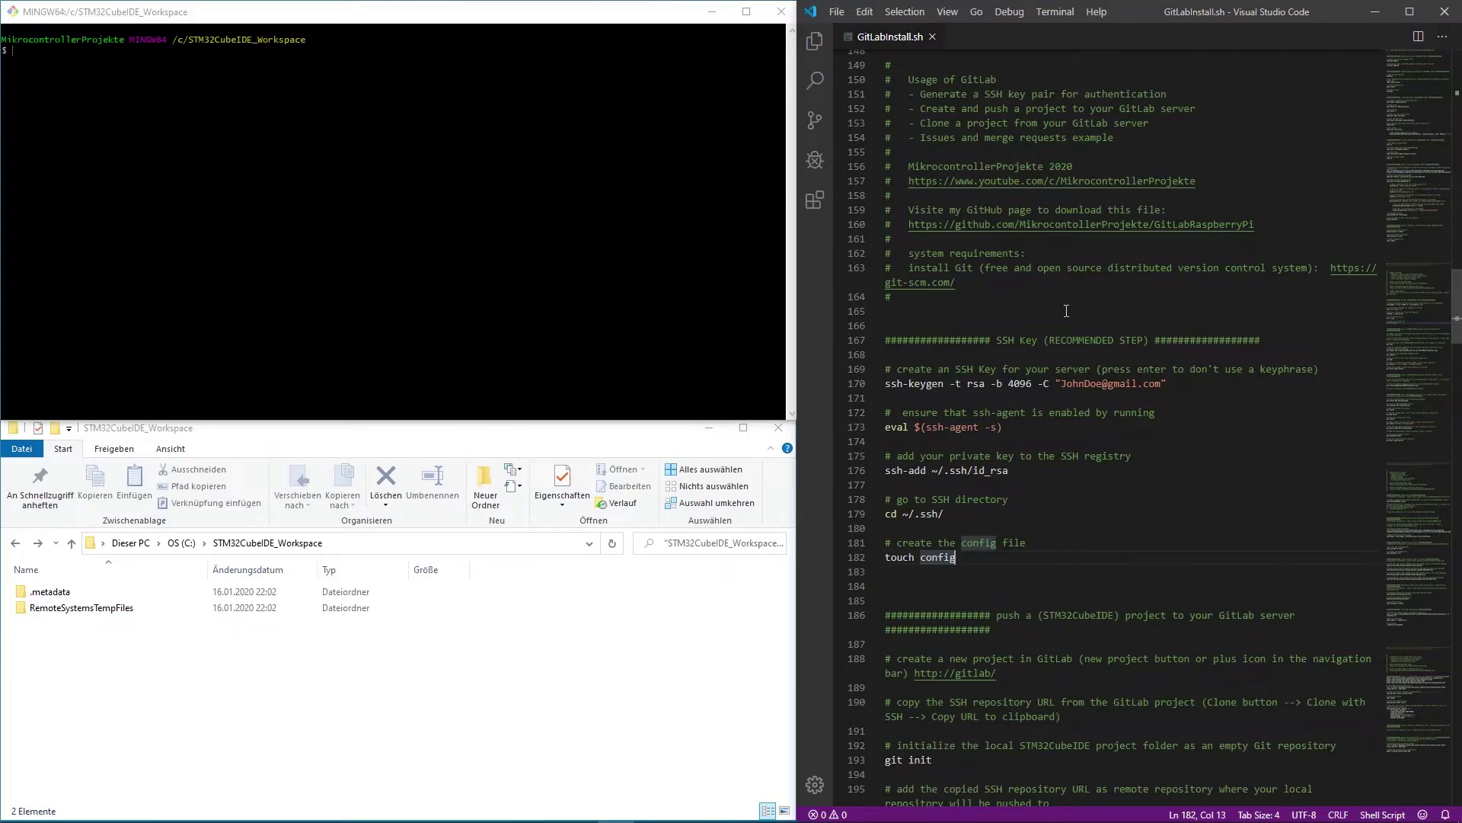
{"action": "scroll", "coordinate": [1067, 311], "scroll_direction": "down", "scroll_amount": 5}
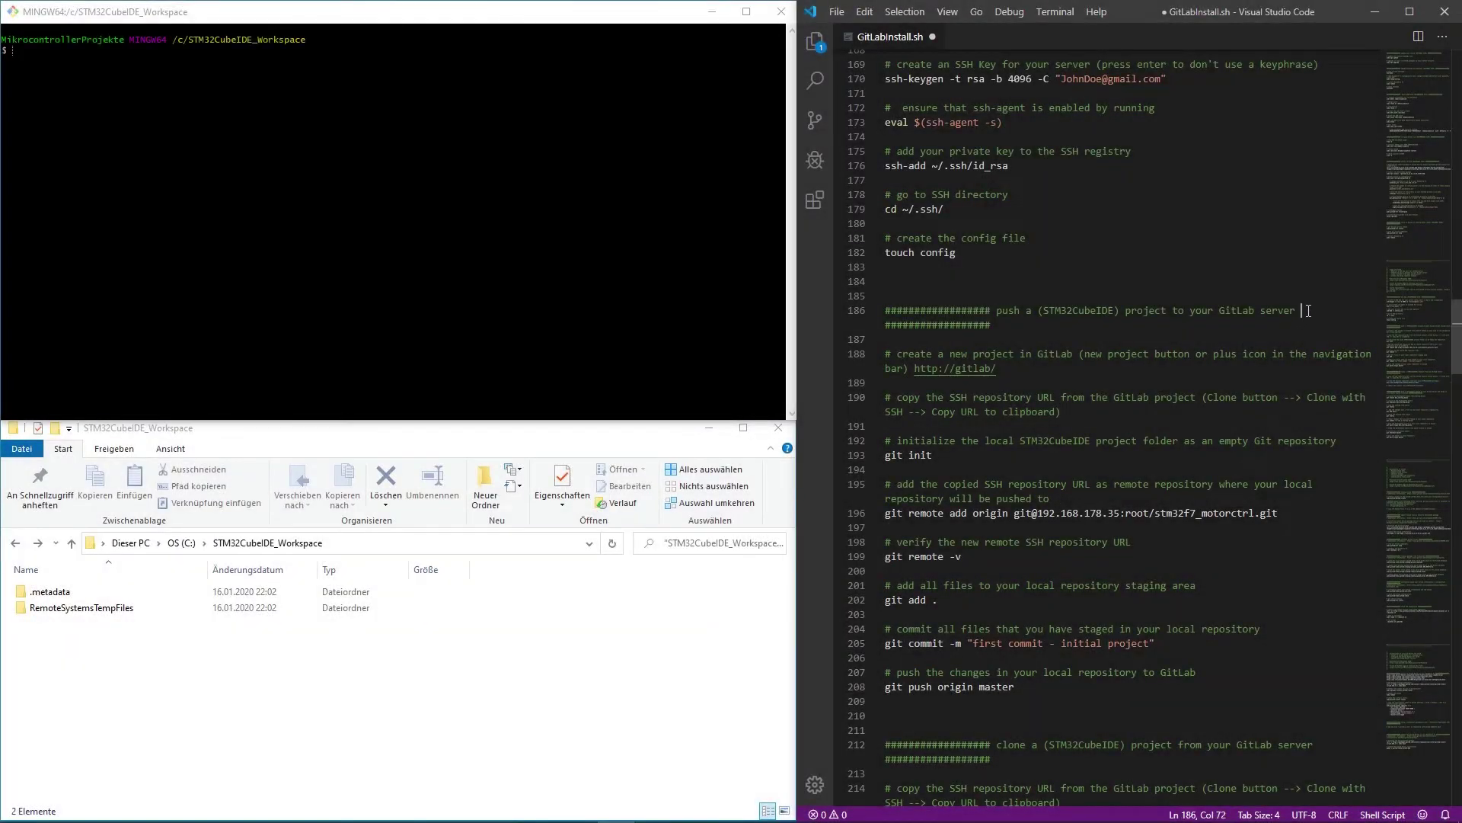
{"action": "left_click_drag", "start_coordinate": [1303, 310], "coordinate": [1001, 310]}
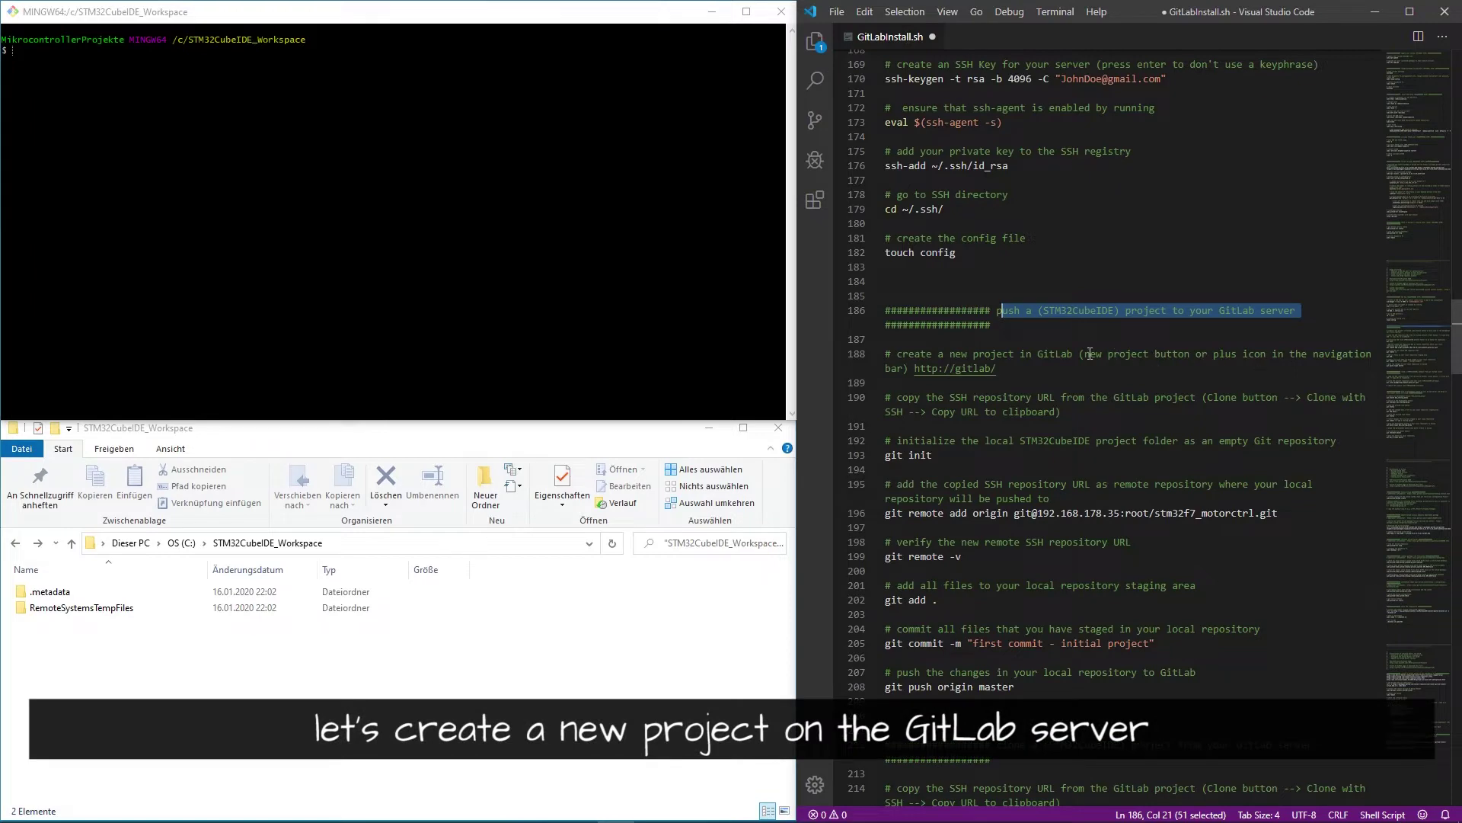
{"action": "left_click_drag", "start_coordinate": [926, 353], "coordinate": [1059, 354]}
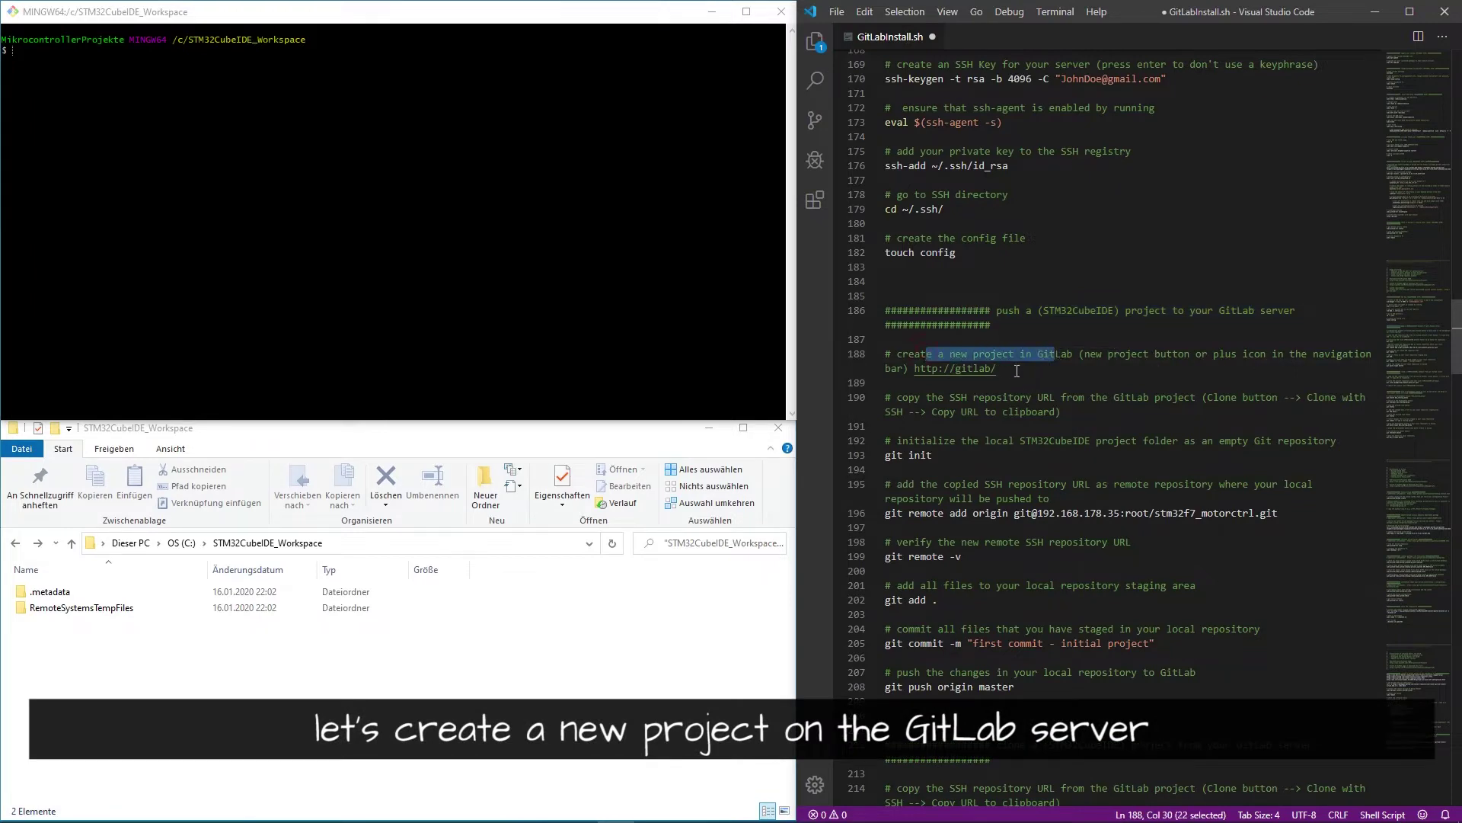
{"action": "left_click", "coordinate": [977, 374], "text": "ctrl"}
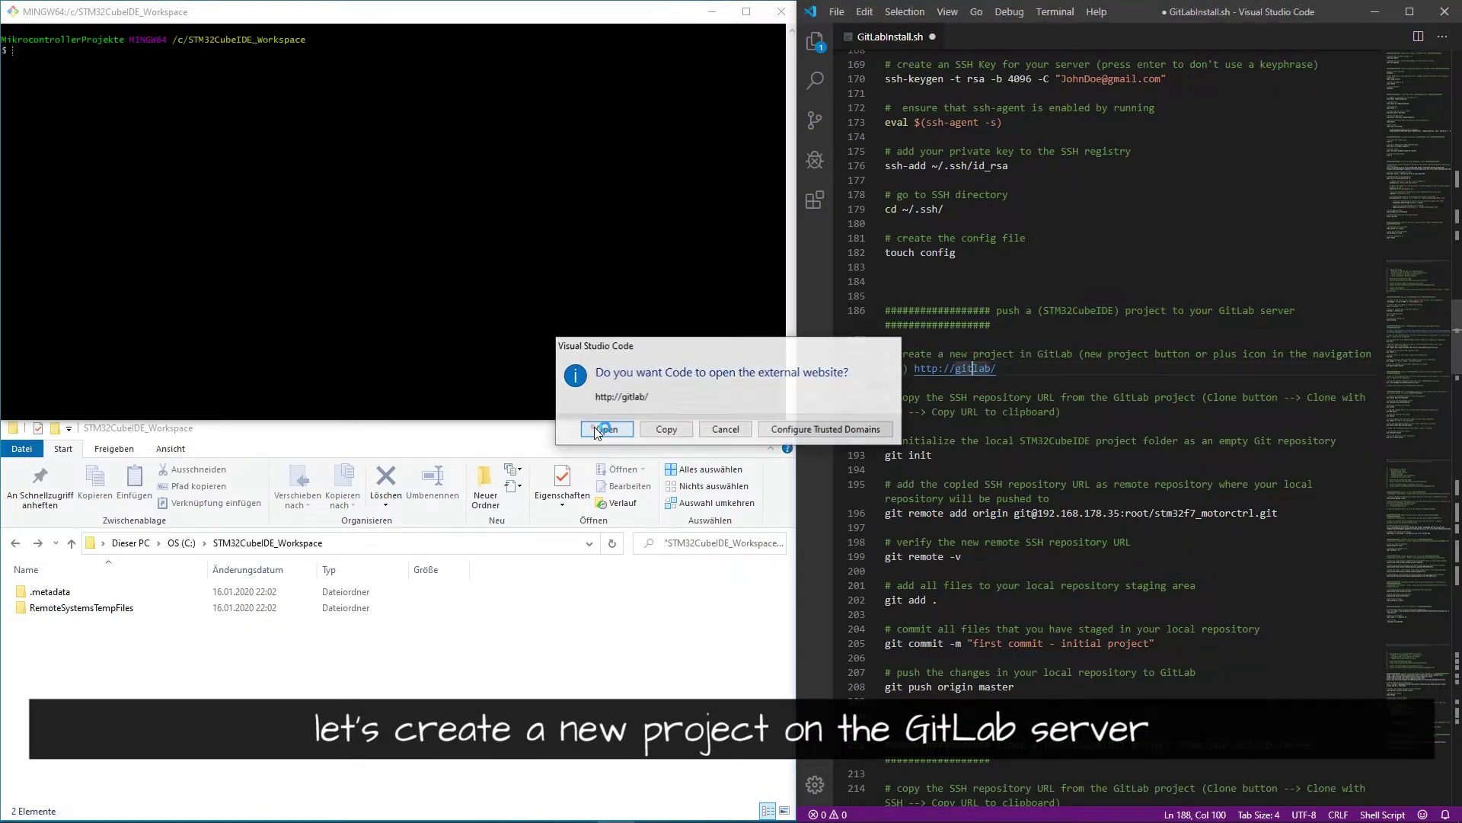
{"action": "left_click", "coordinate": [593, 427]}
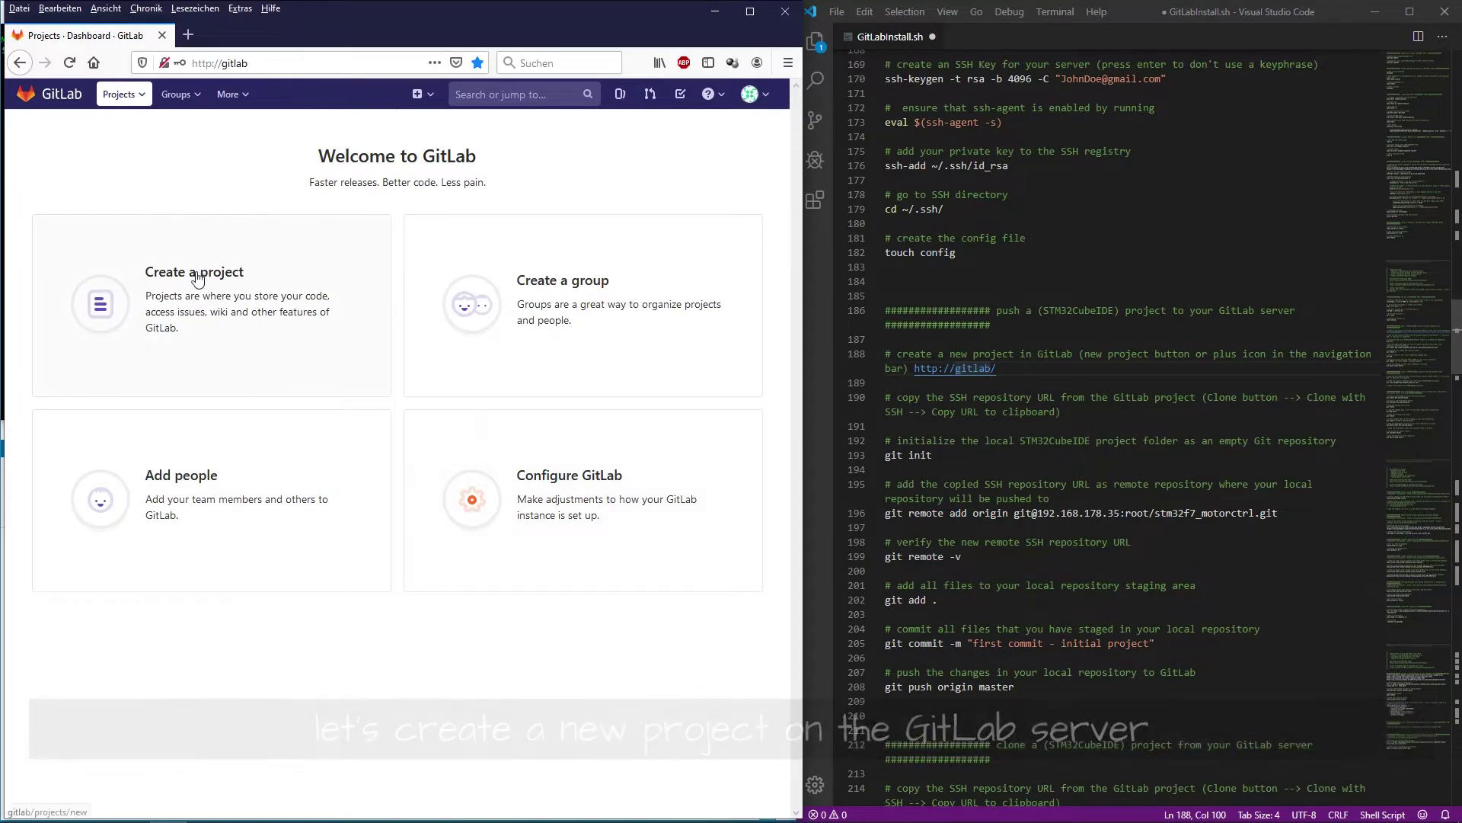
- Create a new GitLab project named STM32F7_MotorCtrl with the description 'Awesome STM32 Project'
{"action": "left_click", "coordinate": [421, 93]}
{"action": "left_click", "coordinate": [304, 134]}
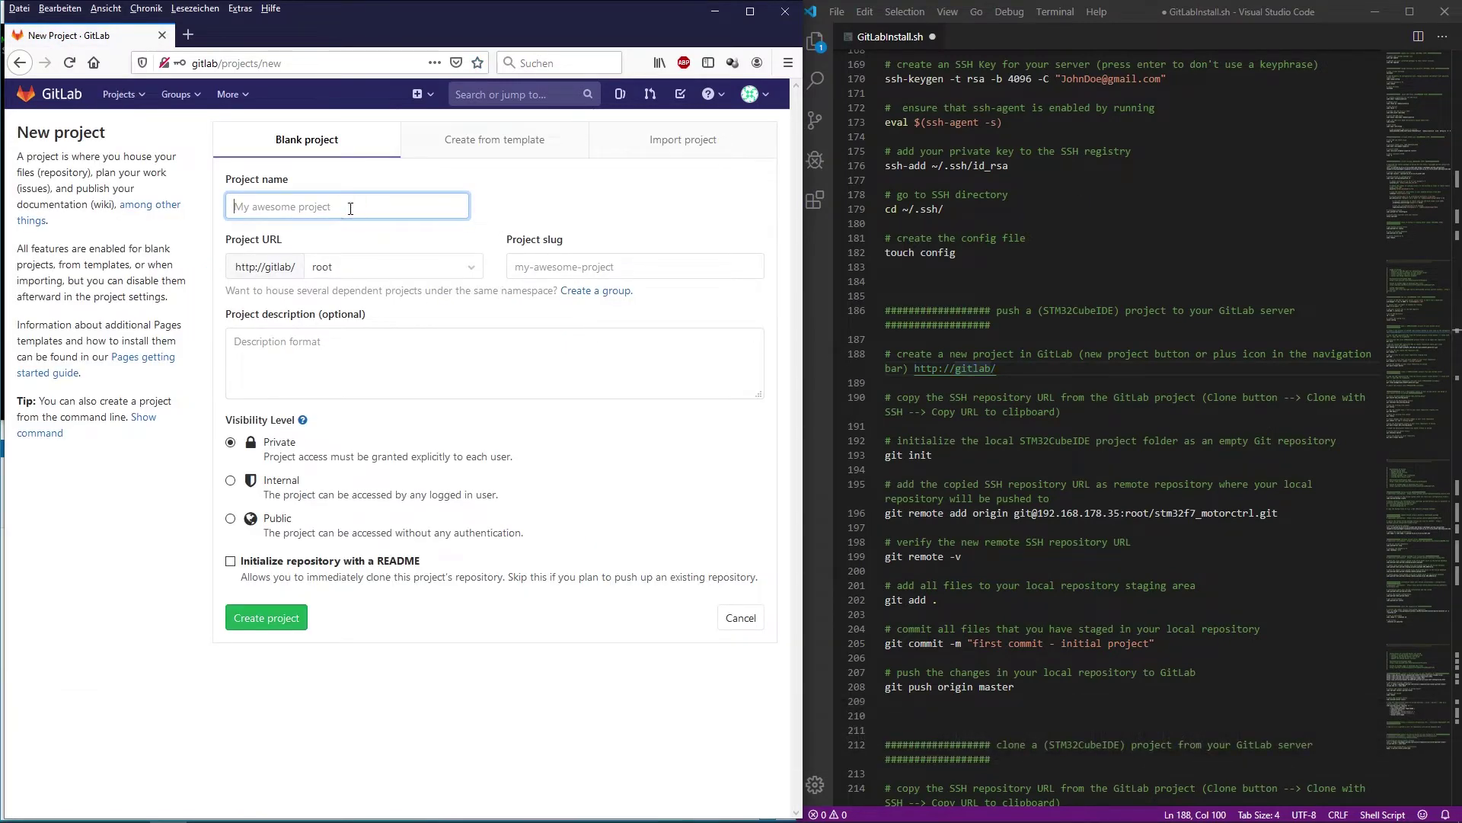
{"action": "type", "text": "STM32F7_MotorCtrl"}
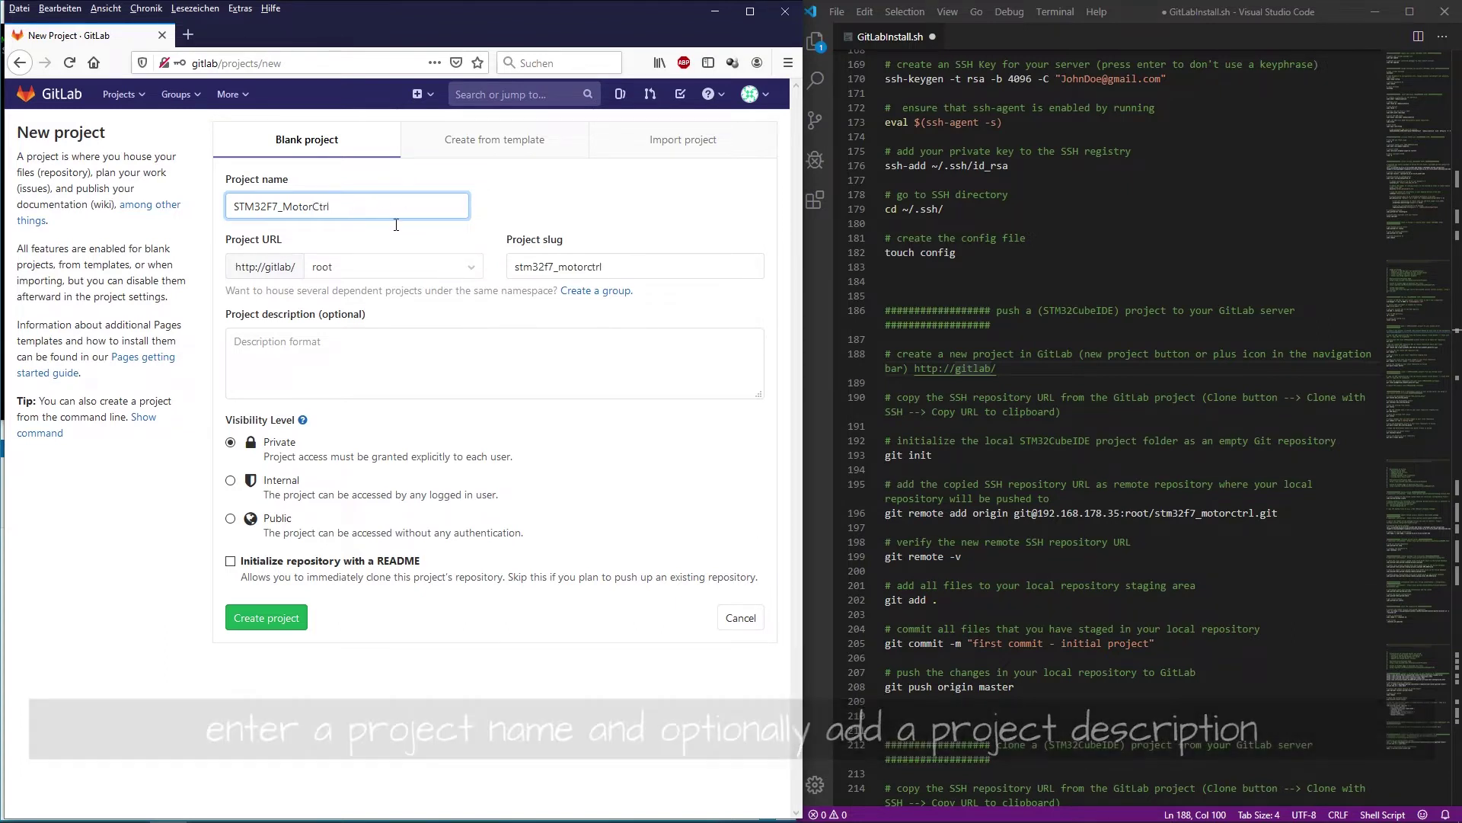
{"action": "left_click", "coordinate": [343, 353]}
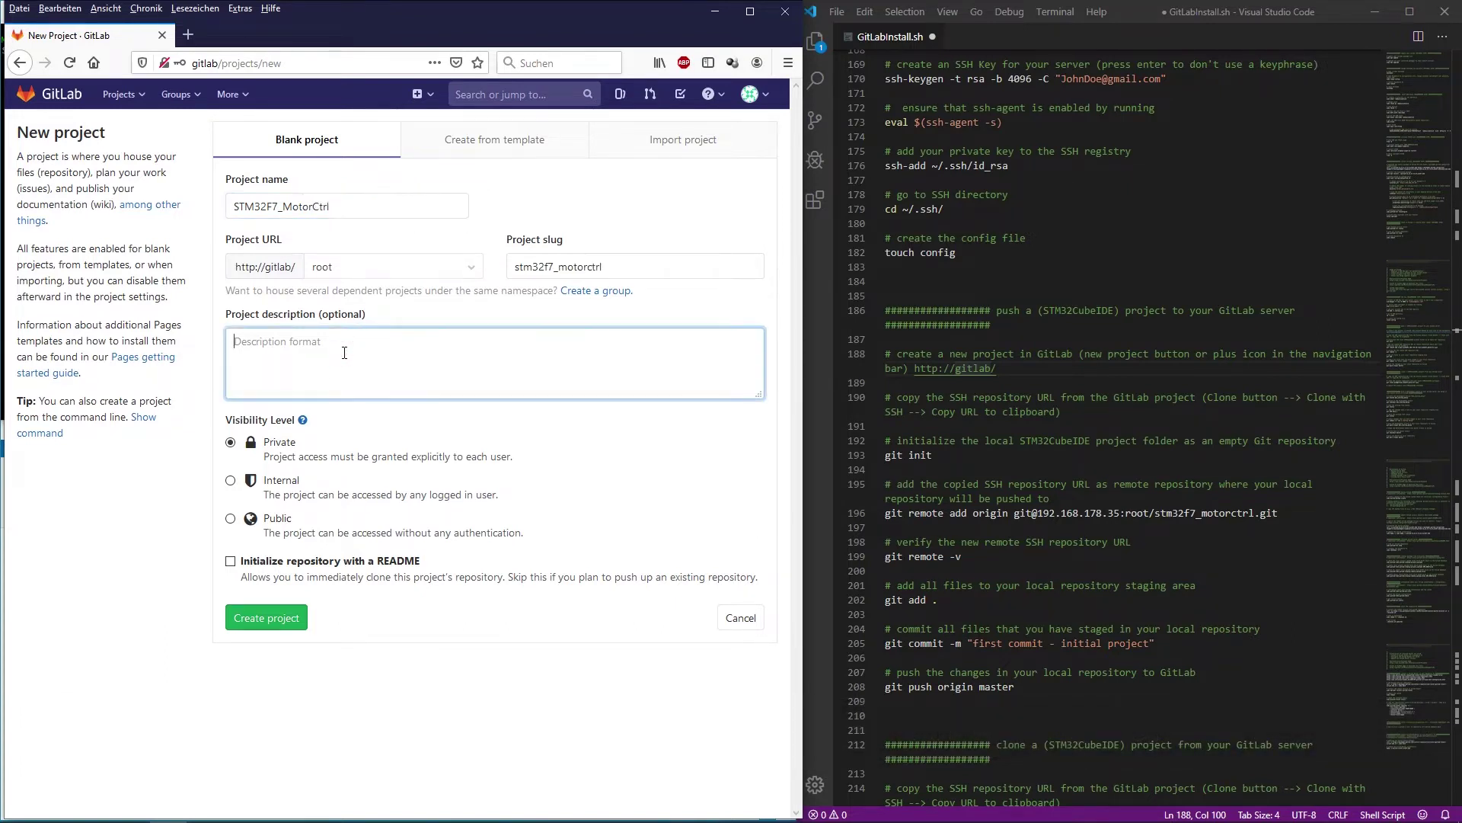
{"action": "type", "text": "Awesome STM32 Project"}
{"action": "left_click", "coordinate": [268, 622]}
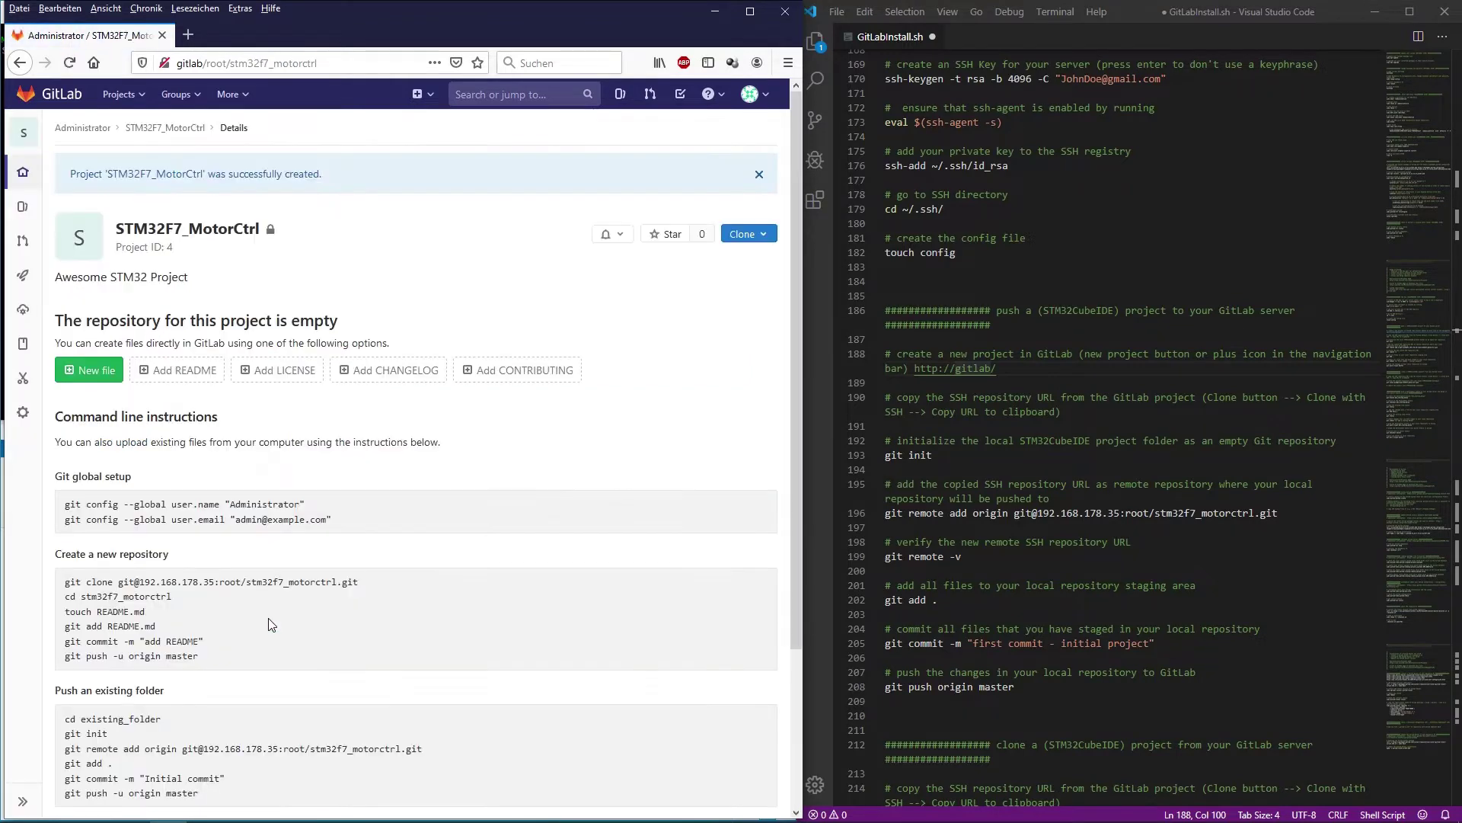
- Maximize Firefox, copy STM32F7_MotorCtrl's Clone with SSH URL, then minimize the browser
{"action": "left_click_drag", "start_coordinate": [358, 175], "coordinate": [67, 176]}
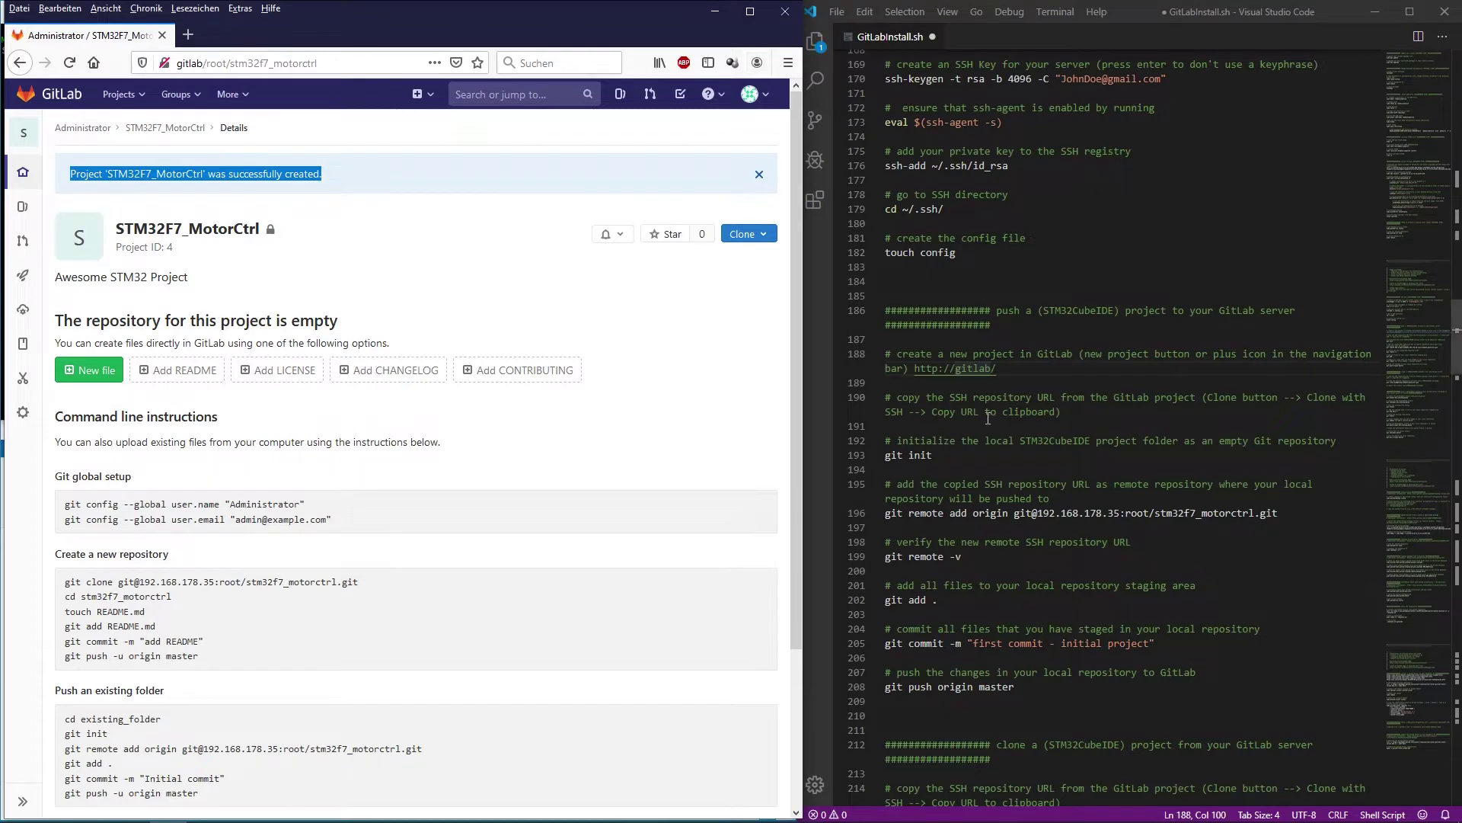
{"action": "mouse_move", "coordinate": [898, 397]}
{"action": "left_mouse_down"}
{"action": "mouse_move", "coordinate": [1367, 397]}
{"action": "mouse_move", "coordinate": [1118, 396]}
{"action": "mouse_move", "coordinate": [1184, 397]}
{"action": "left_mouse_up"}
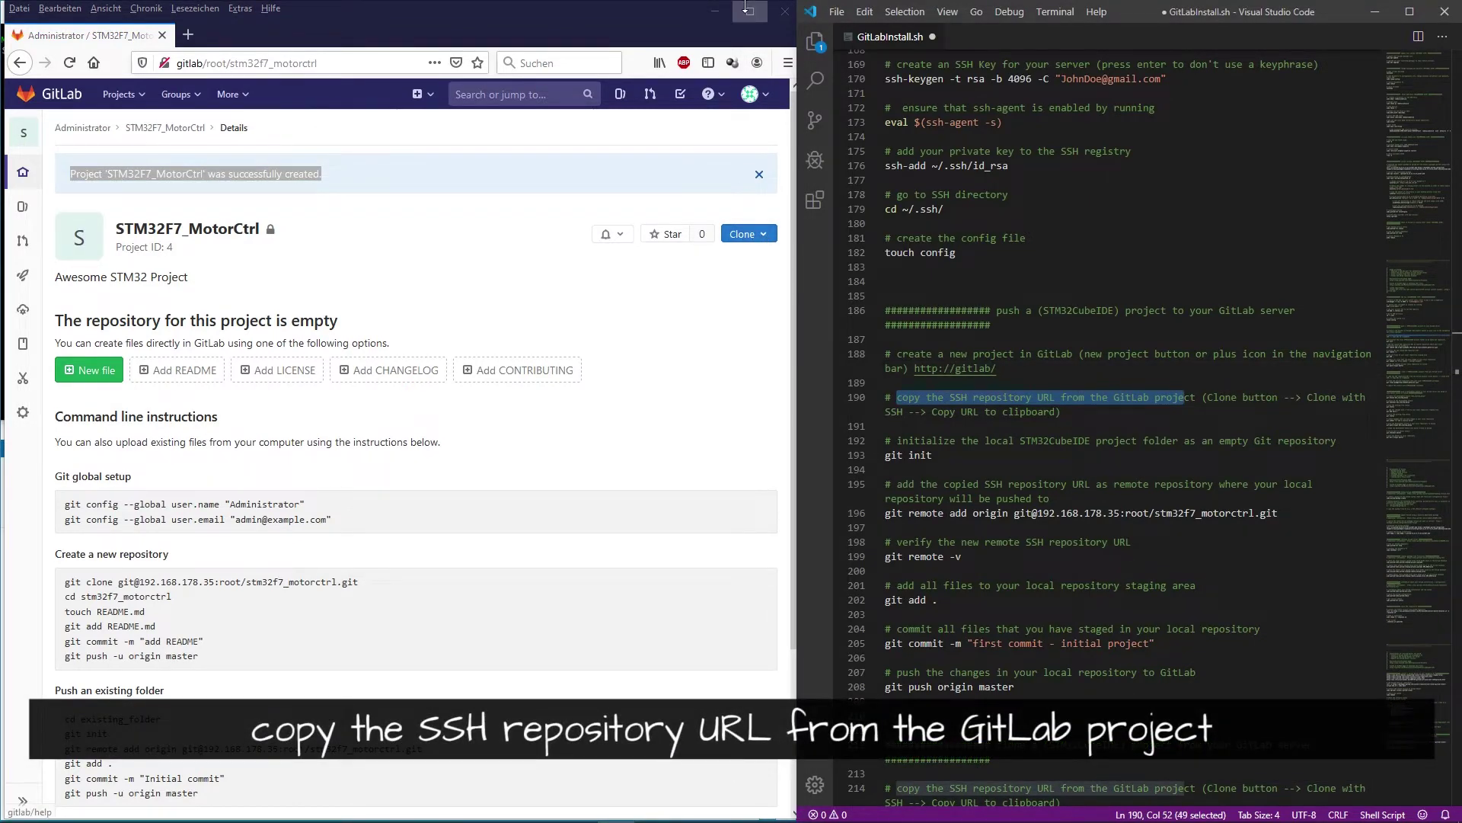
{"action": "key", "text": "super+Up"}
{"action": "left_click", "coordinate": [1160, 241]}
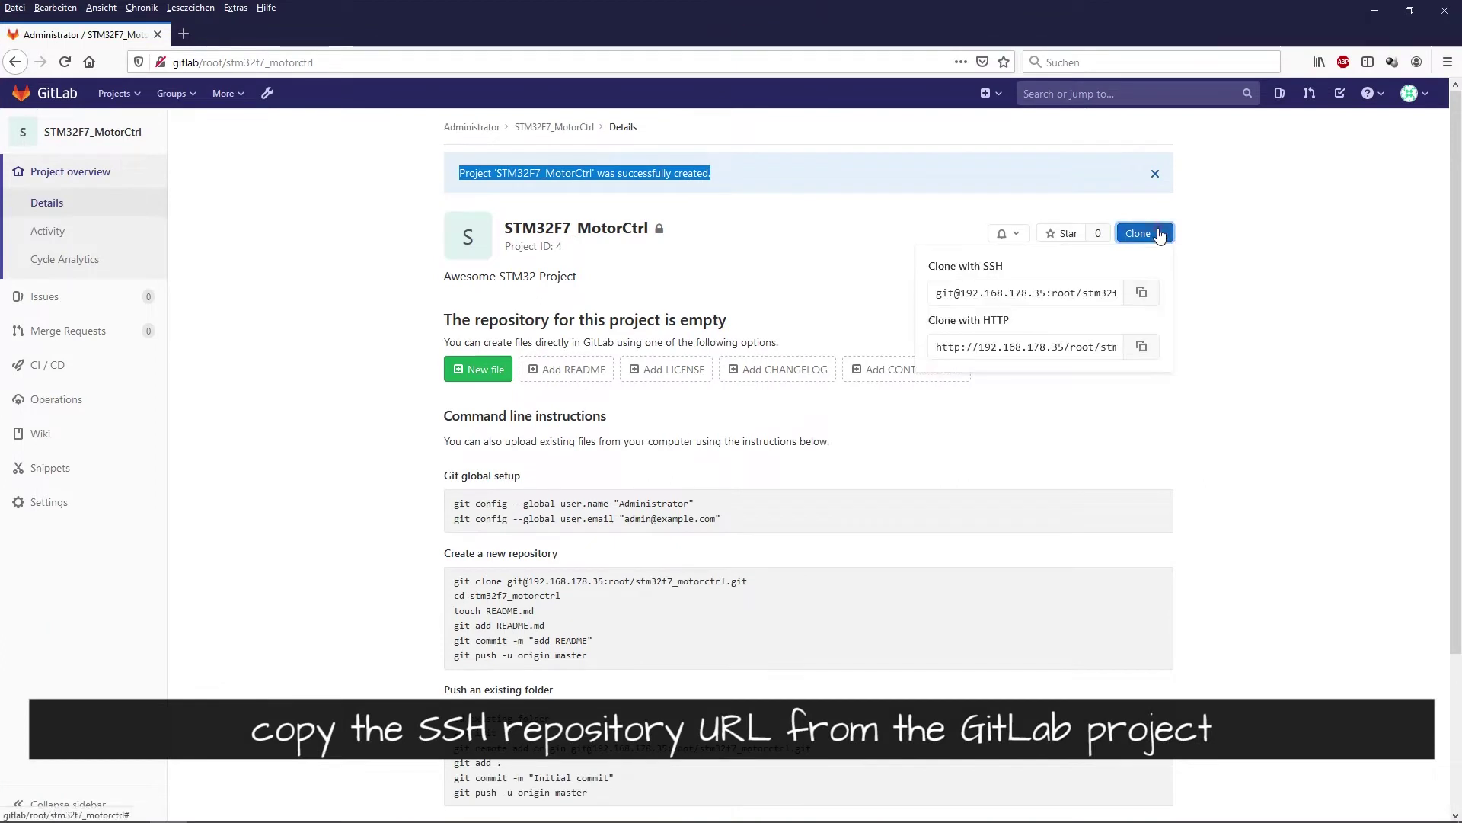
{"action": "left_click_drag", "start_coordinate": [924, 266], "coordinate": [1010, 270]}
{"action": "key", "text": "Escape"}
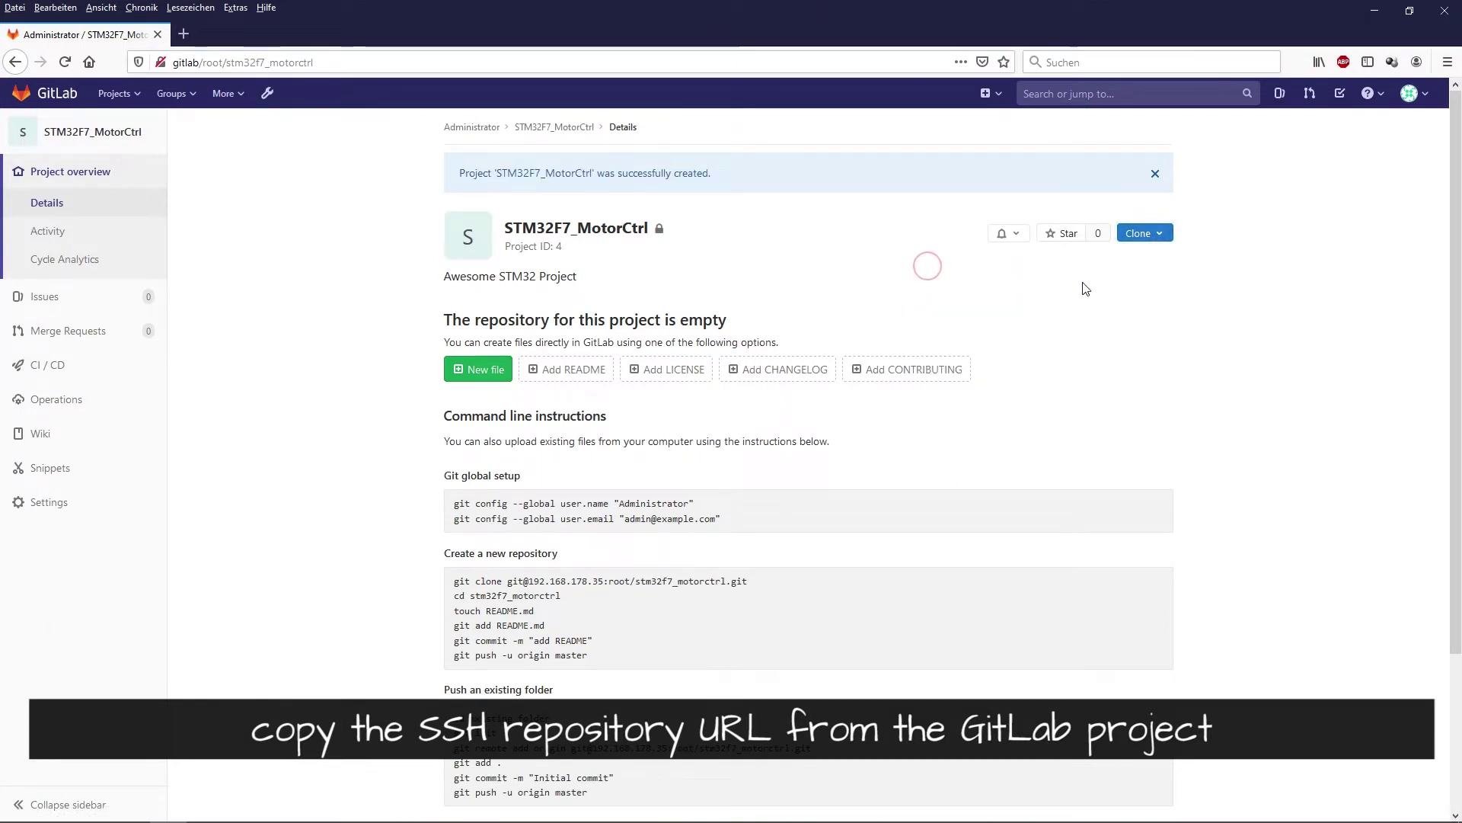
{"action": "left_click", "coordinate": [1142, 233]}
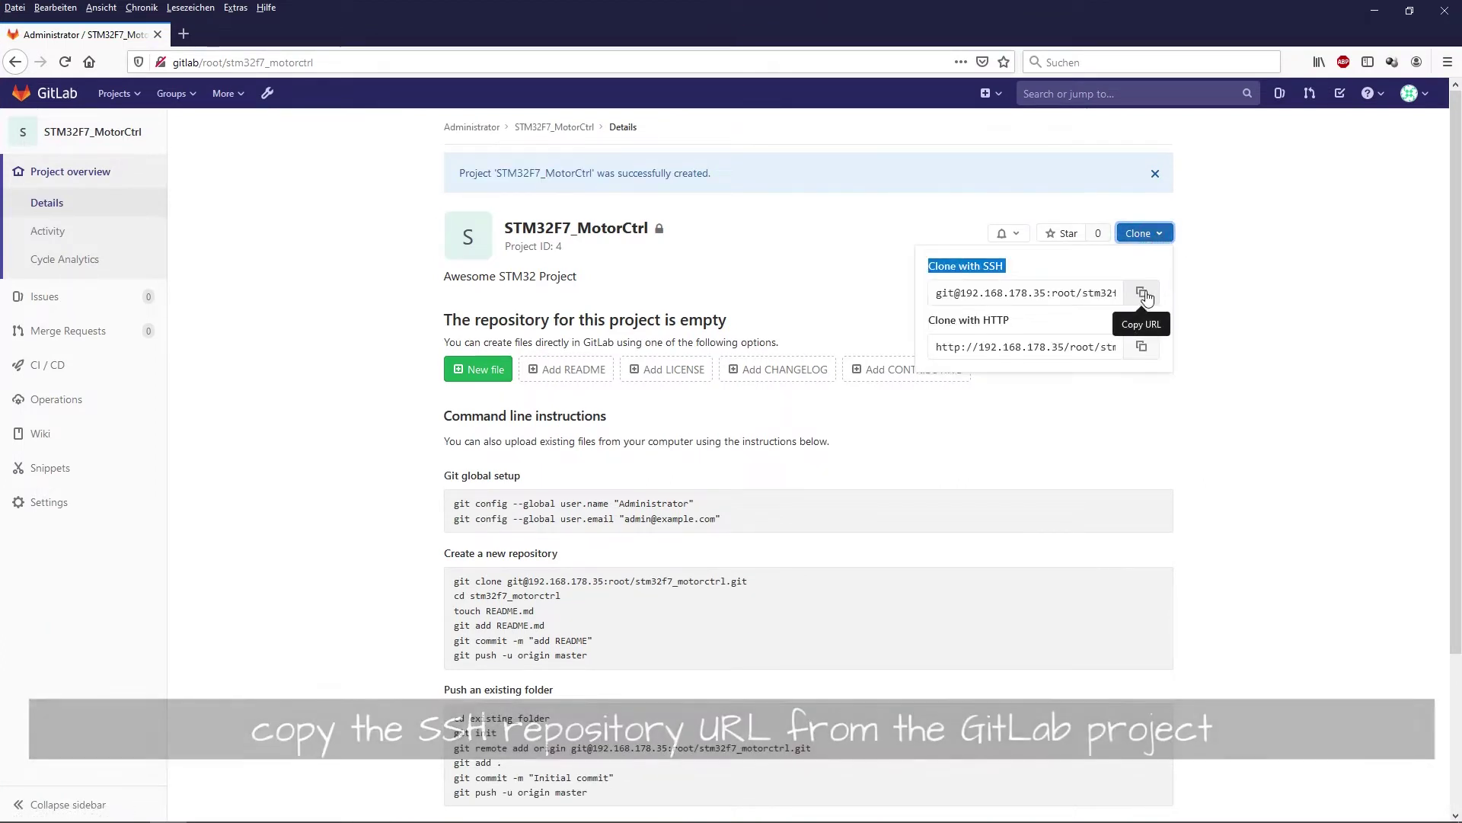
{"action": "left_click", "coordinate": [1143, 294]}
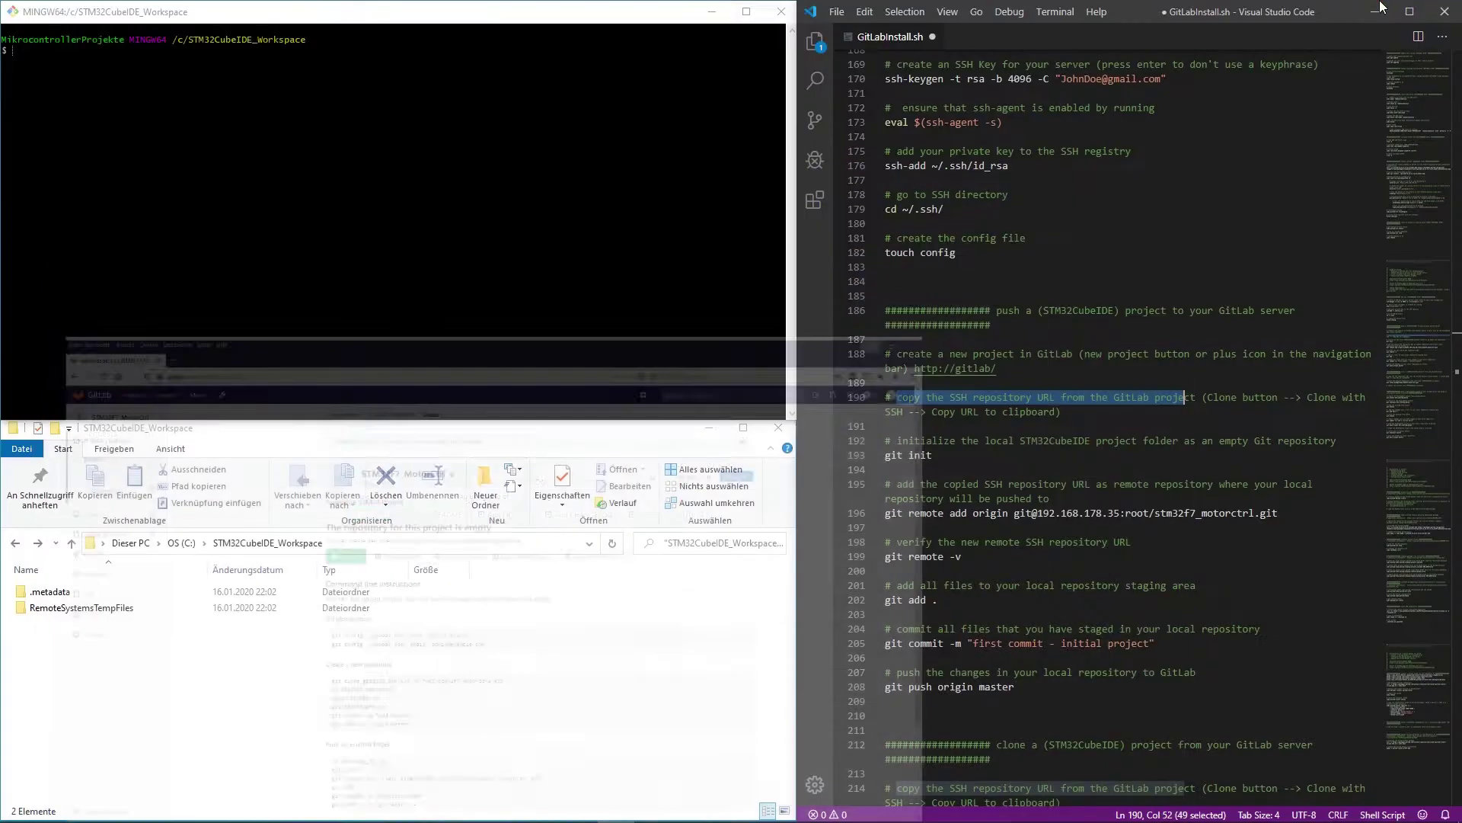
{"action": "left_click", "coordinate": [1375, 11]}
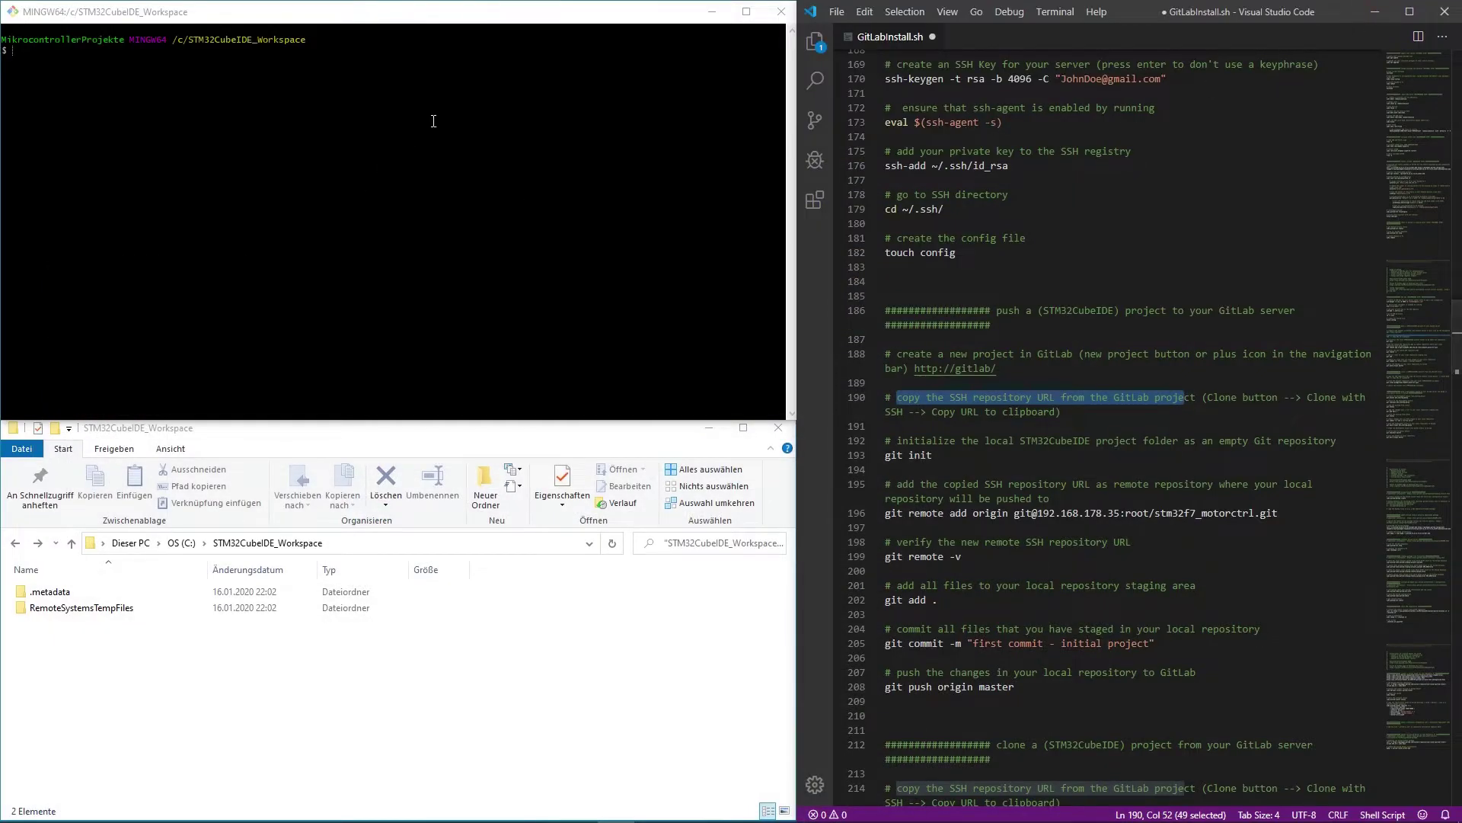
- Launch STM32CubeIDE using the C:\STM32CubeIDE_Workspace workspace
{"action": "key", "text": "alt+space"}
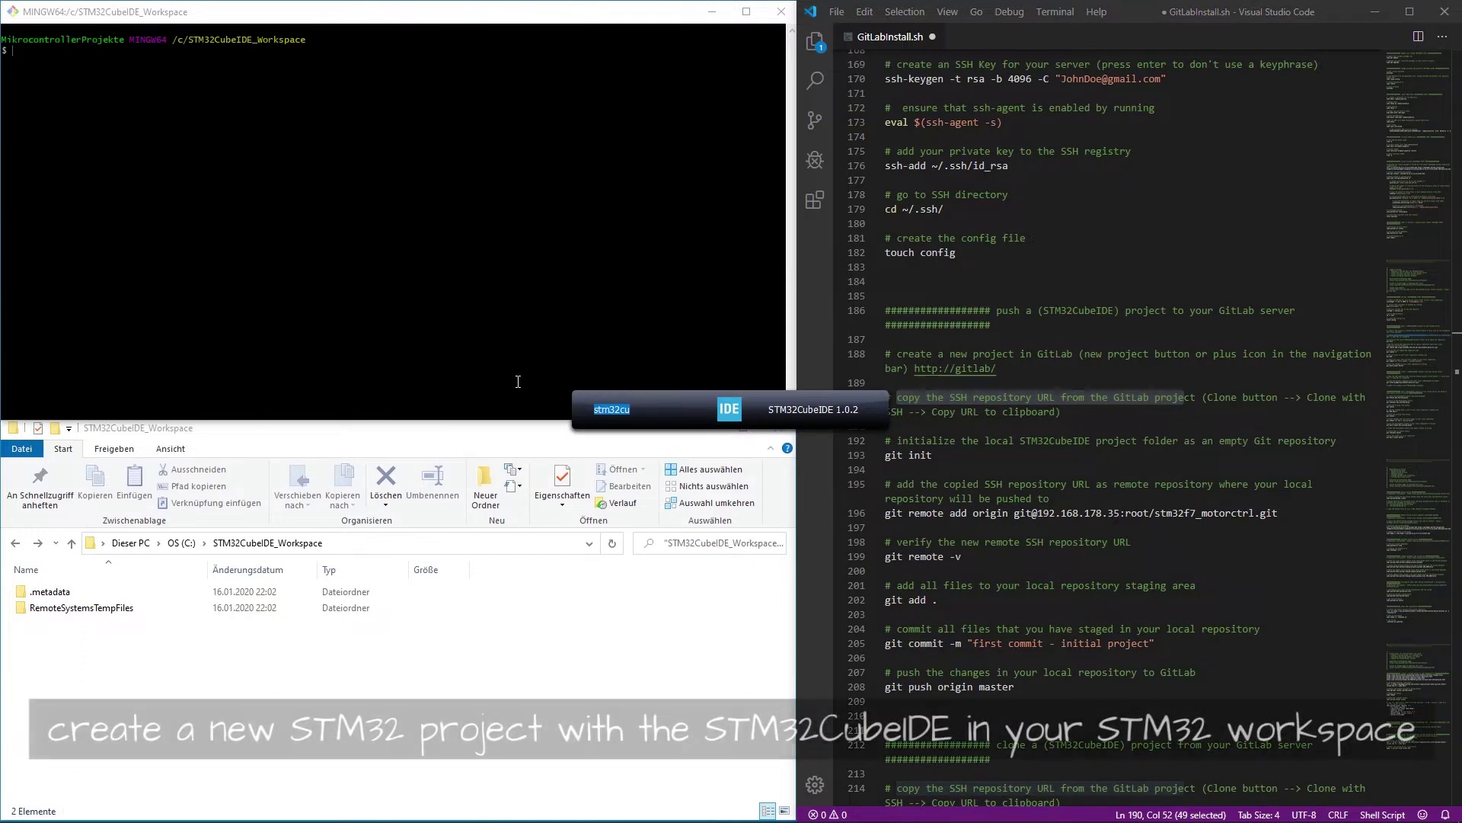
{"action": "key", "text": "Return"}
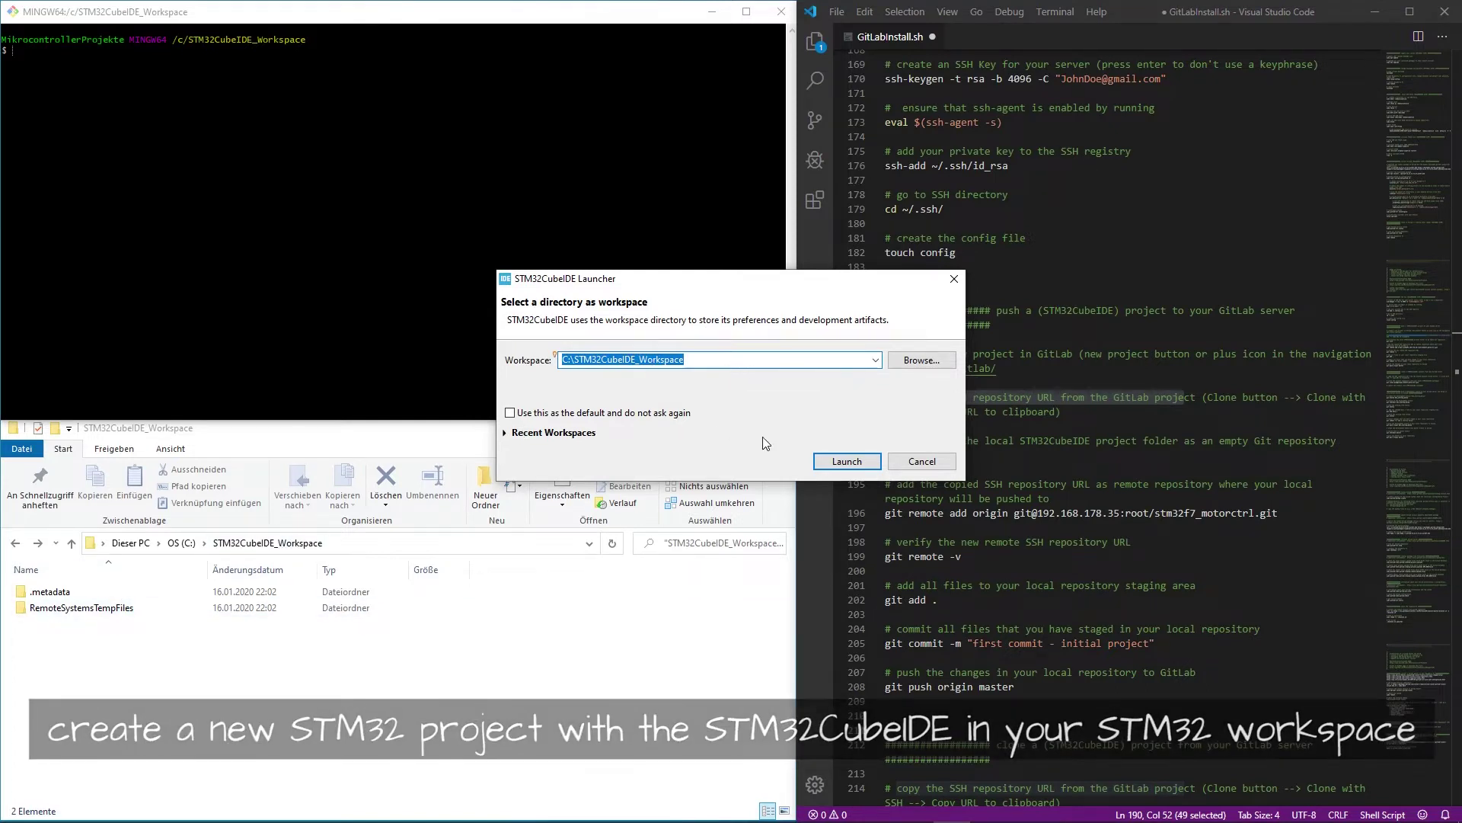
{"action": "left_click", "coordinate": [847, 462]}
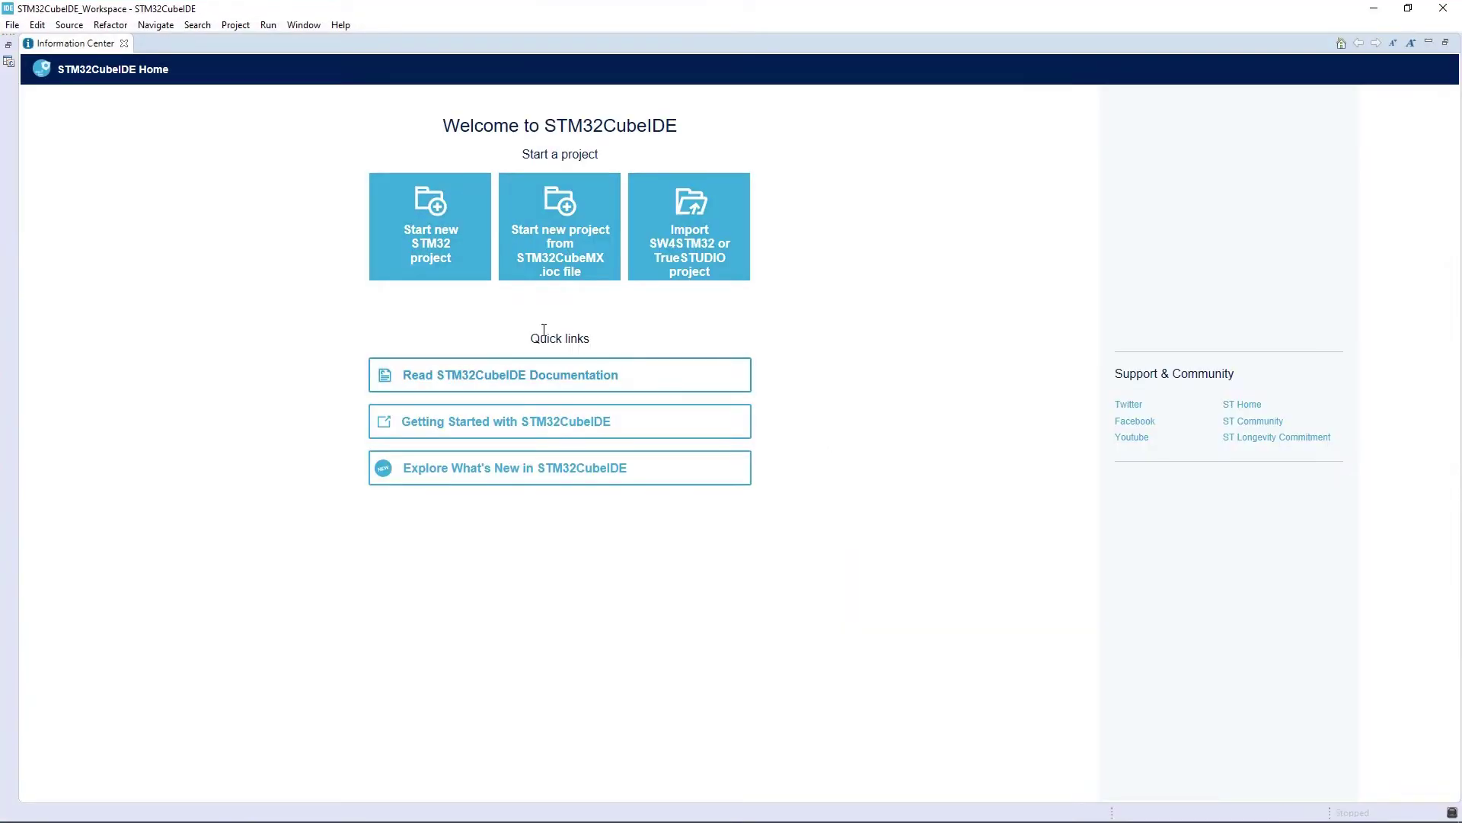
- Start a new STM32 project on the 32F746GDISCOVERY board, filtered by Discovery kit and STM32F7
{"action": "left_click", "coordinate": [444, 229]}
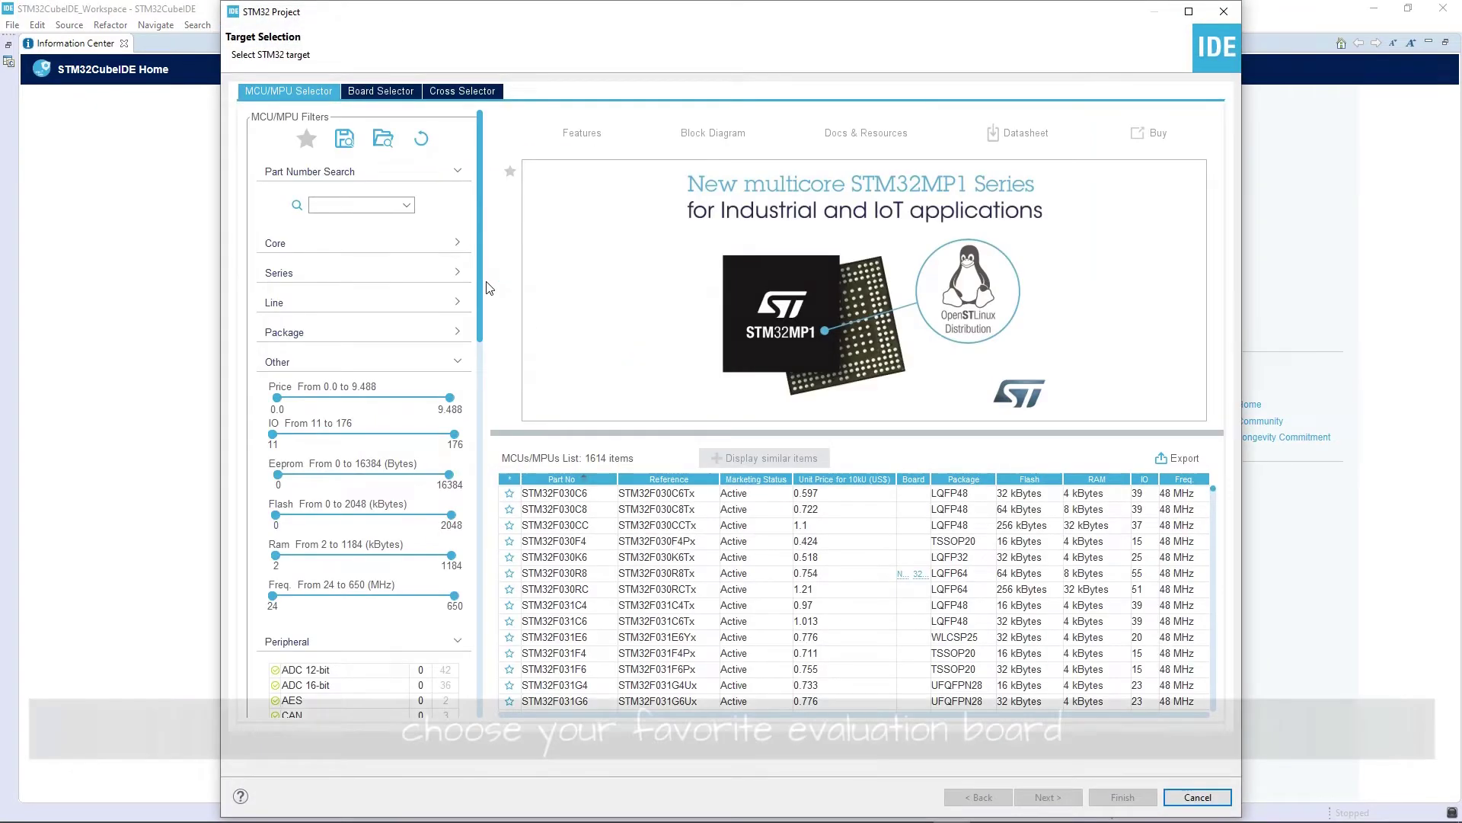
{"action": "left_click", "coordinate": [406, 93]}
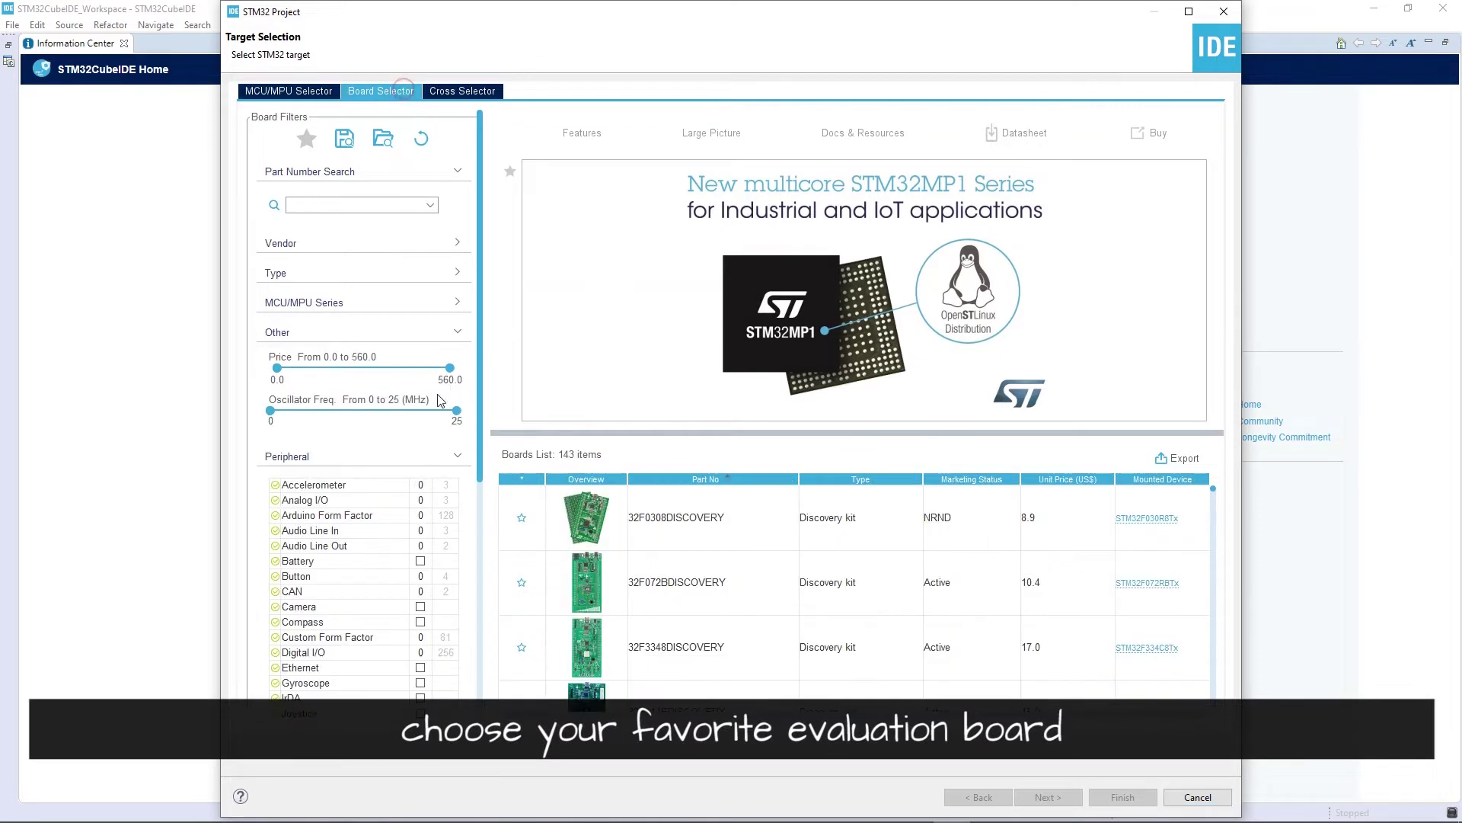
{"action": "left_click", "coordinate": [318, 272]}
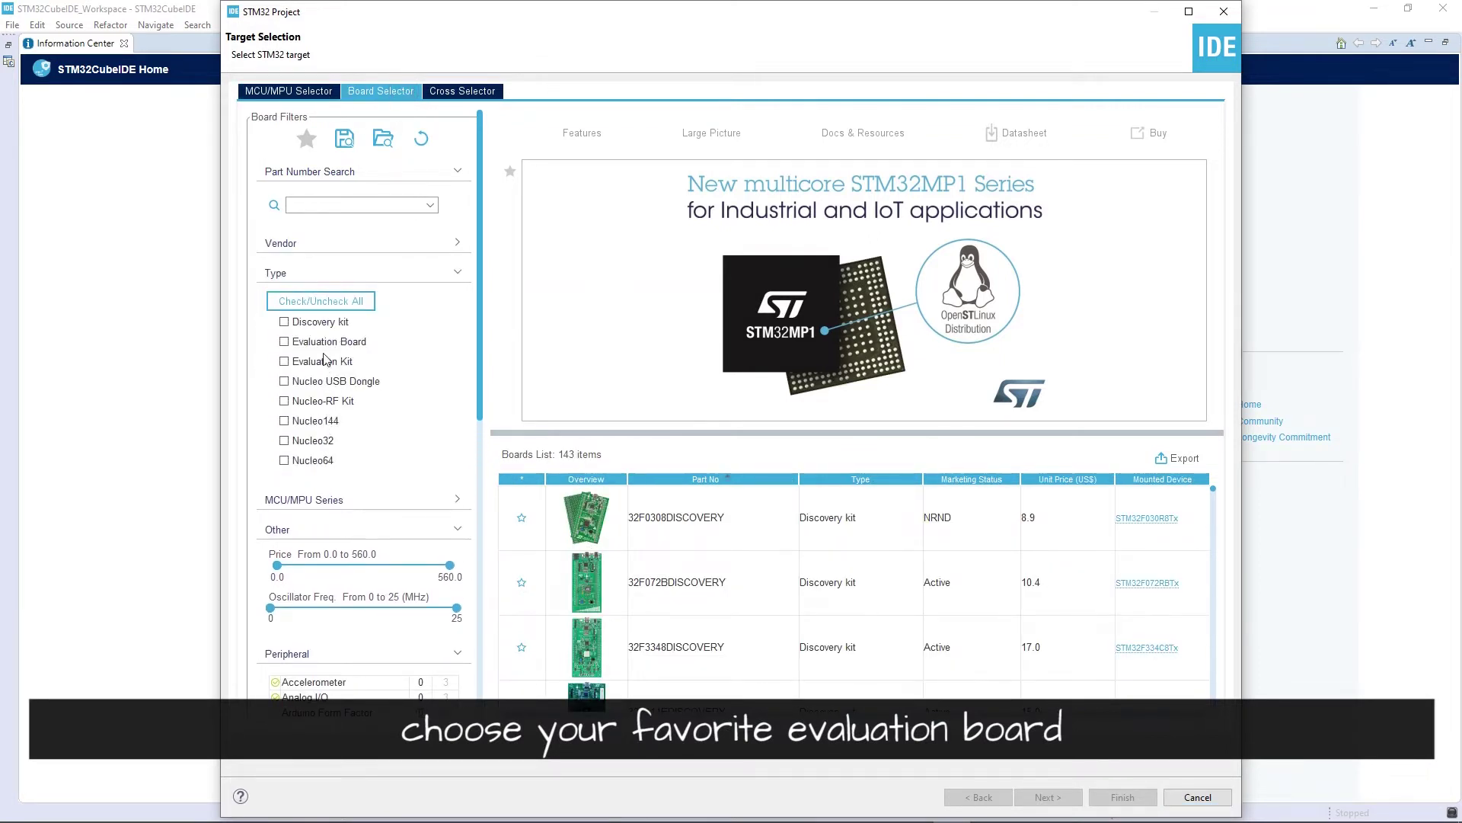
{"action": "left_click", "coordinate": [328, 326]}
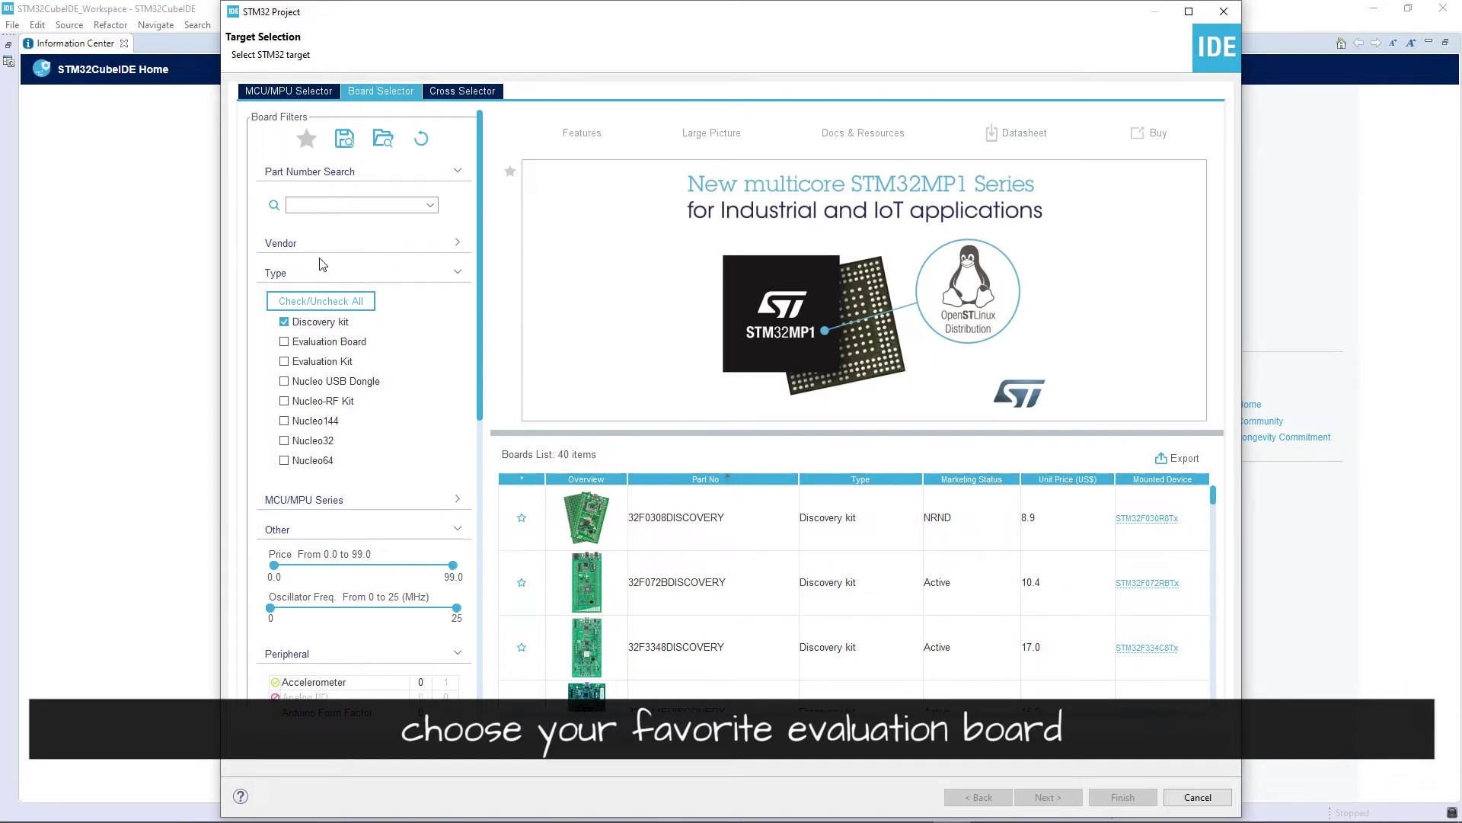
{"action": "scroll", "coordinate": [335, 281], "scroll_direction": "down", "scroll_amount": 1}
{"action": "left_click", "coordinate": [335, 454]}
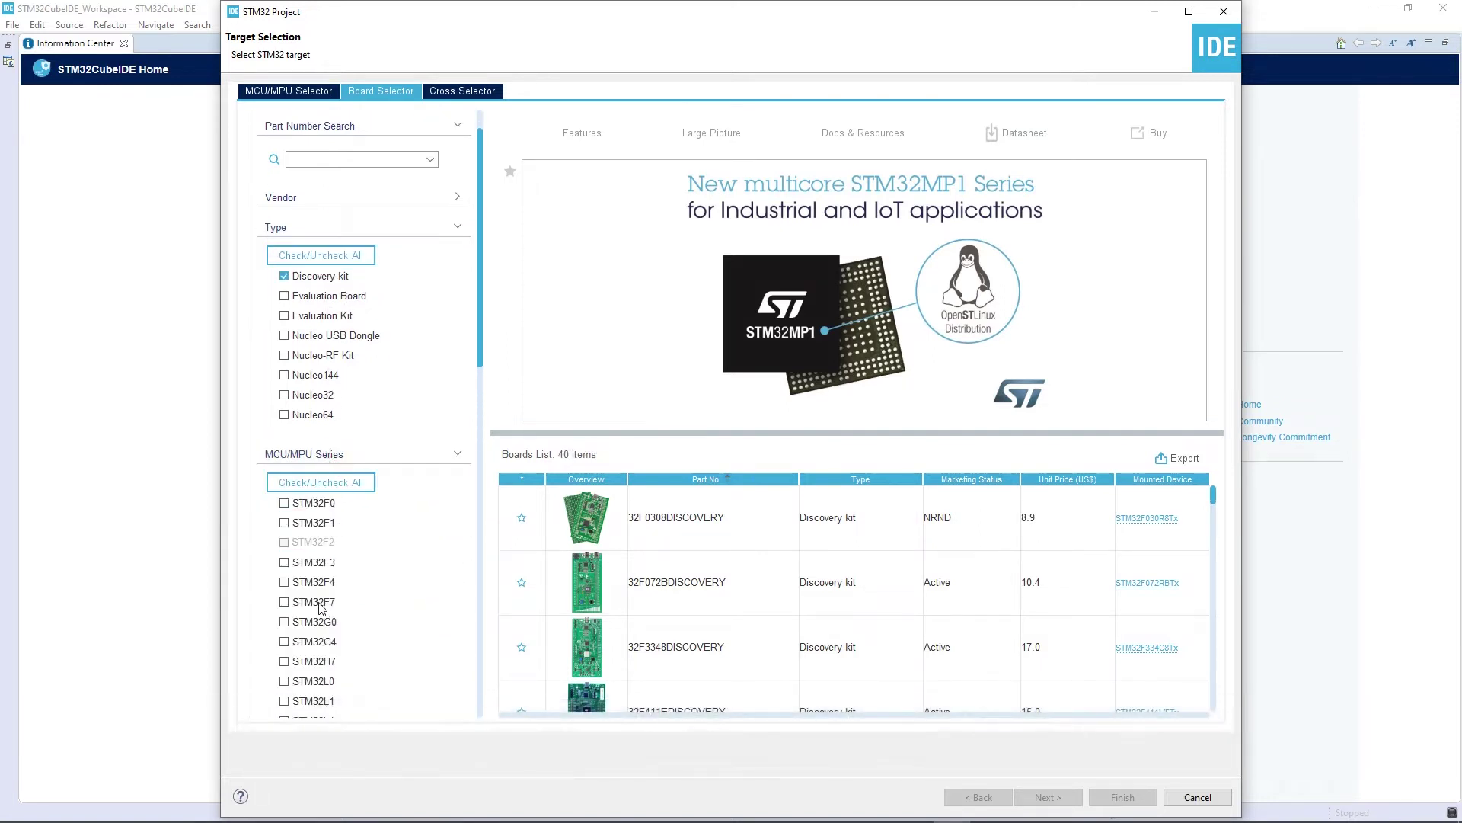
{"action": "left_click", "coordinate": [314, 601]}
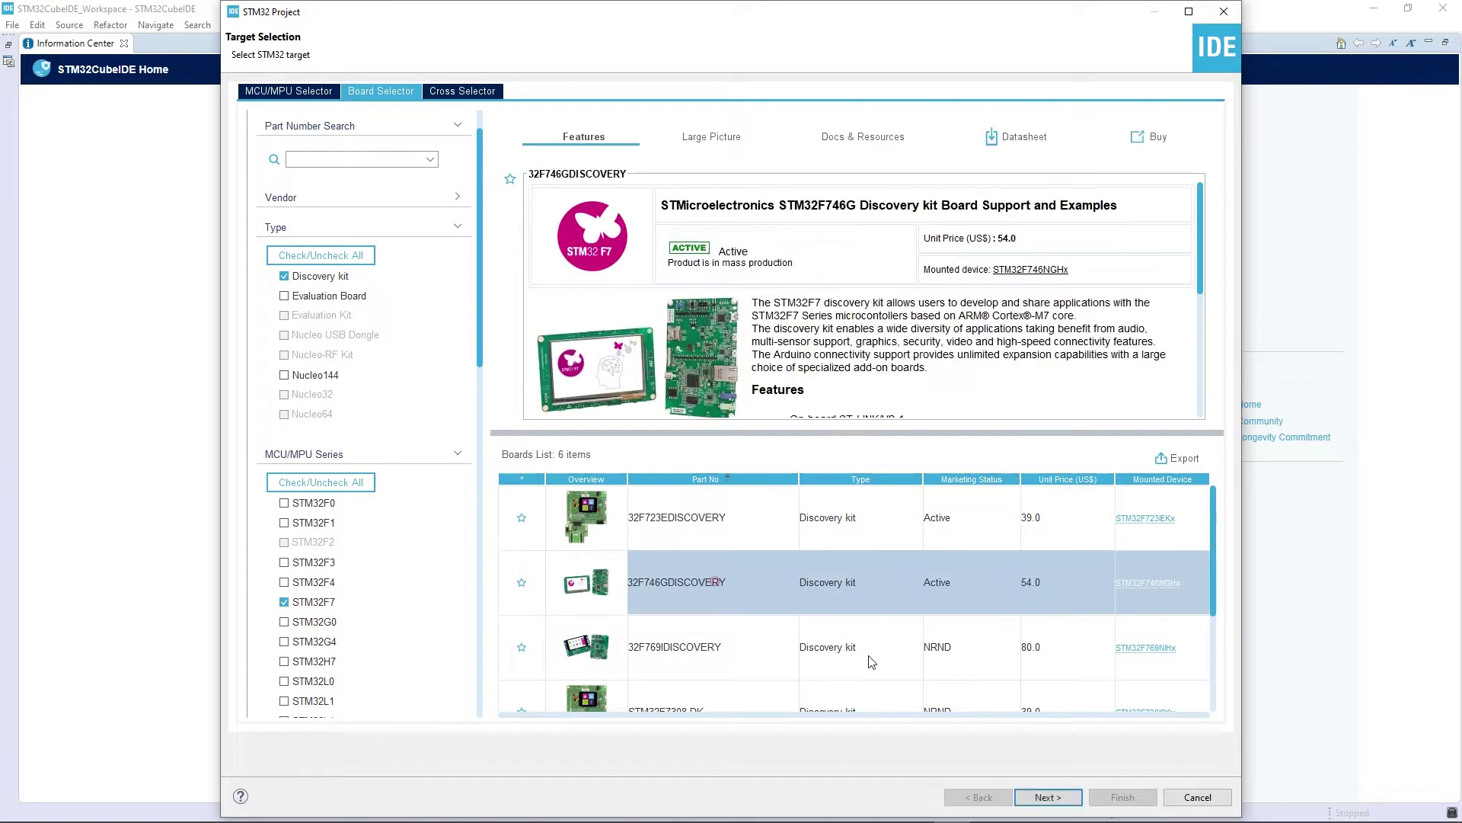
{"action": "left_click", "coordinate": [716, 583]}
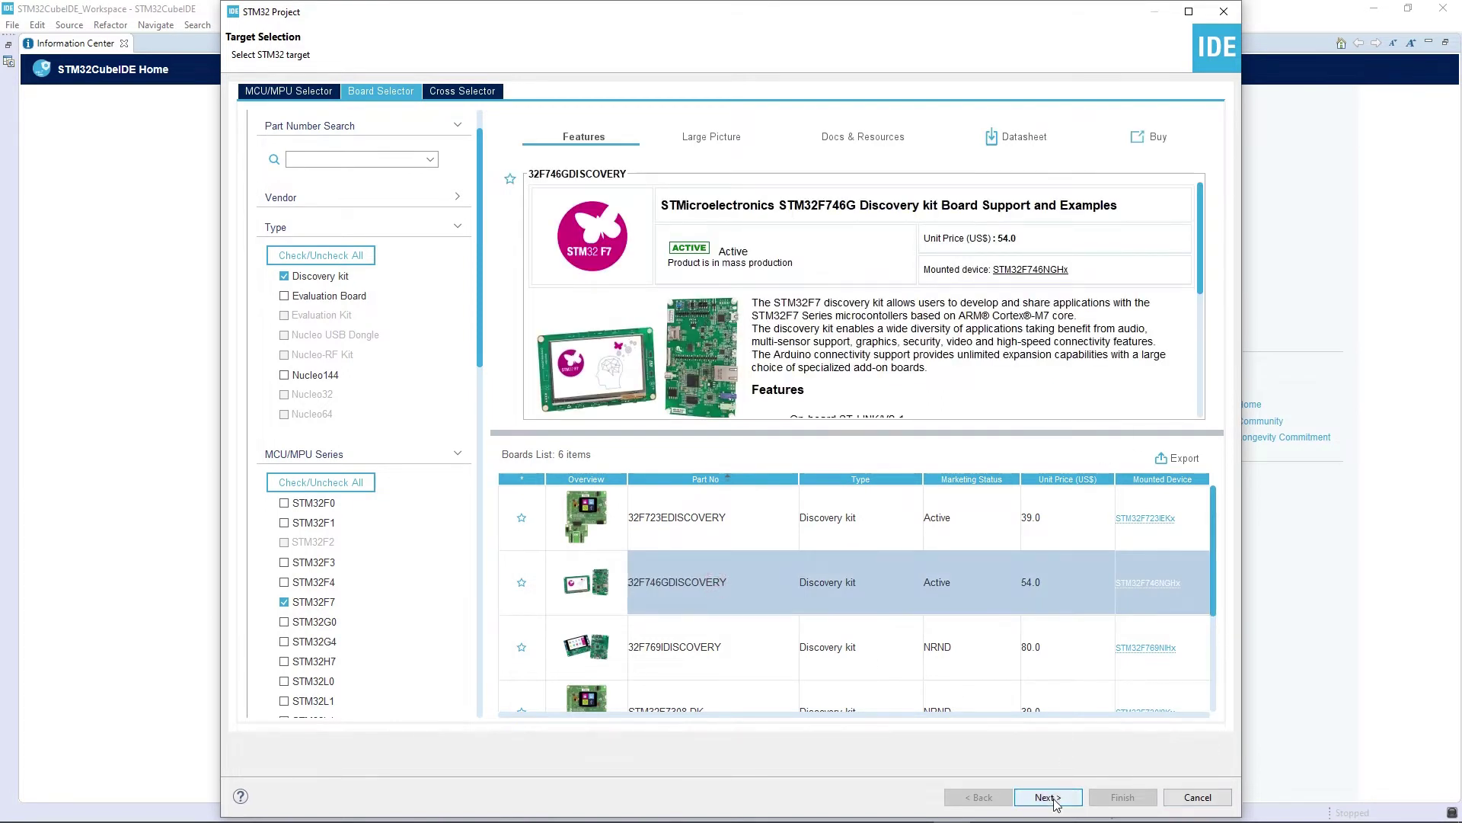
{"action": "left_click", "coordinate": [1054, 798]}
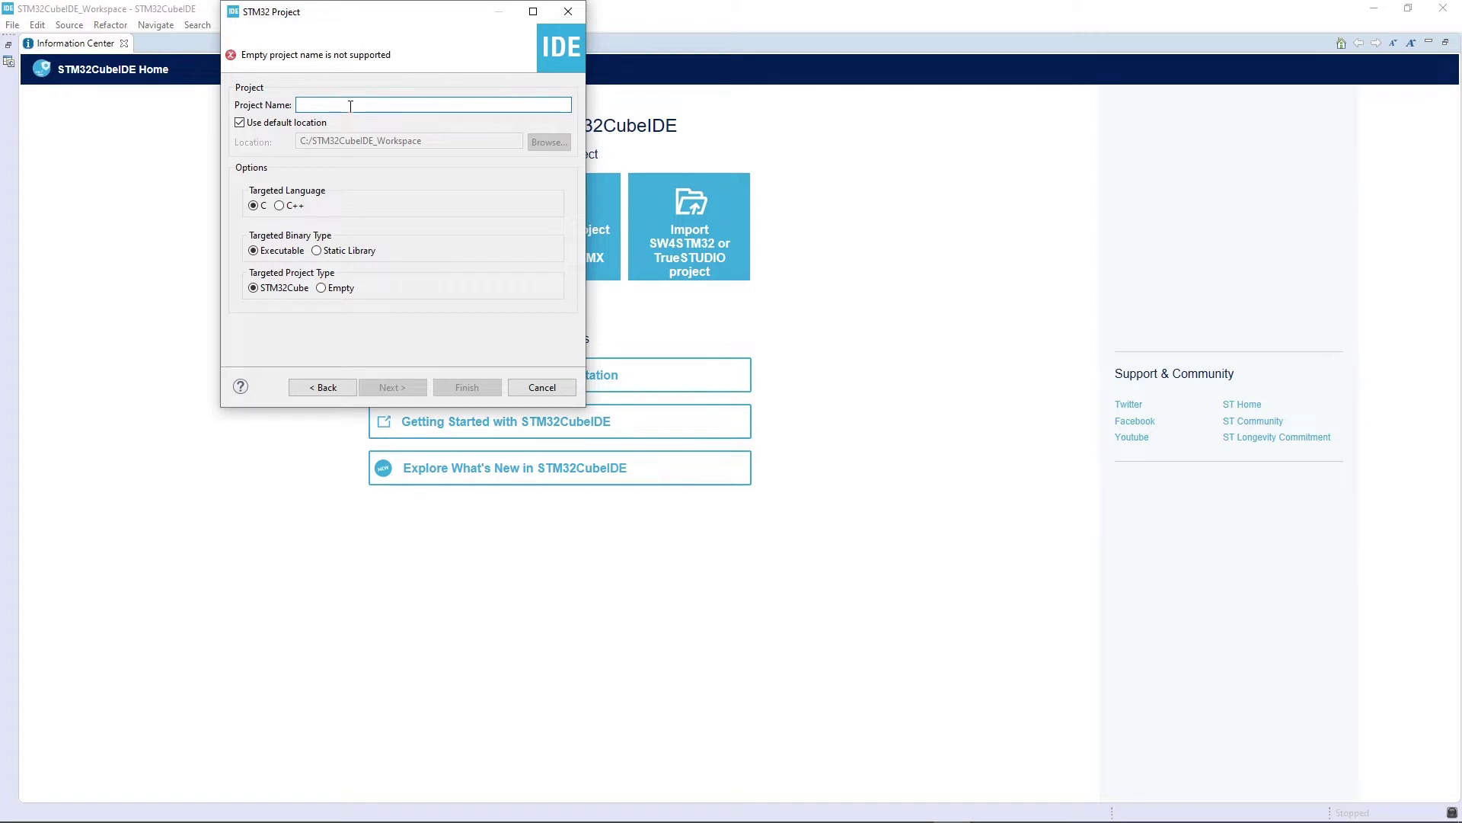
- Name the project STM32F7_MotorCtrl and finish the wizard past the firmware package setup page
{"action": "type", "text": "STM32F7_Motor"}
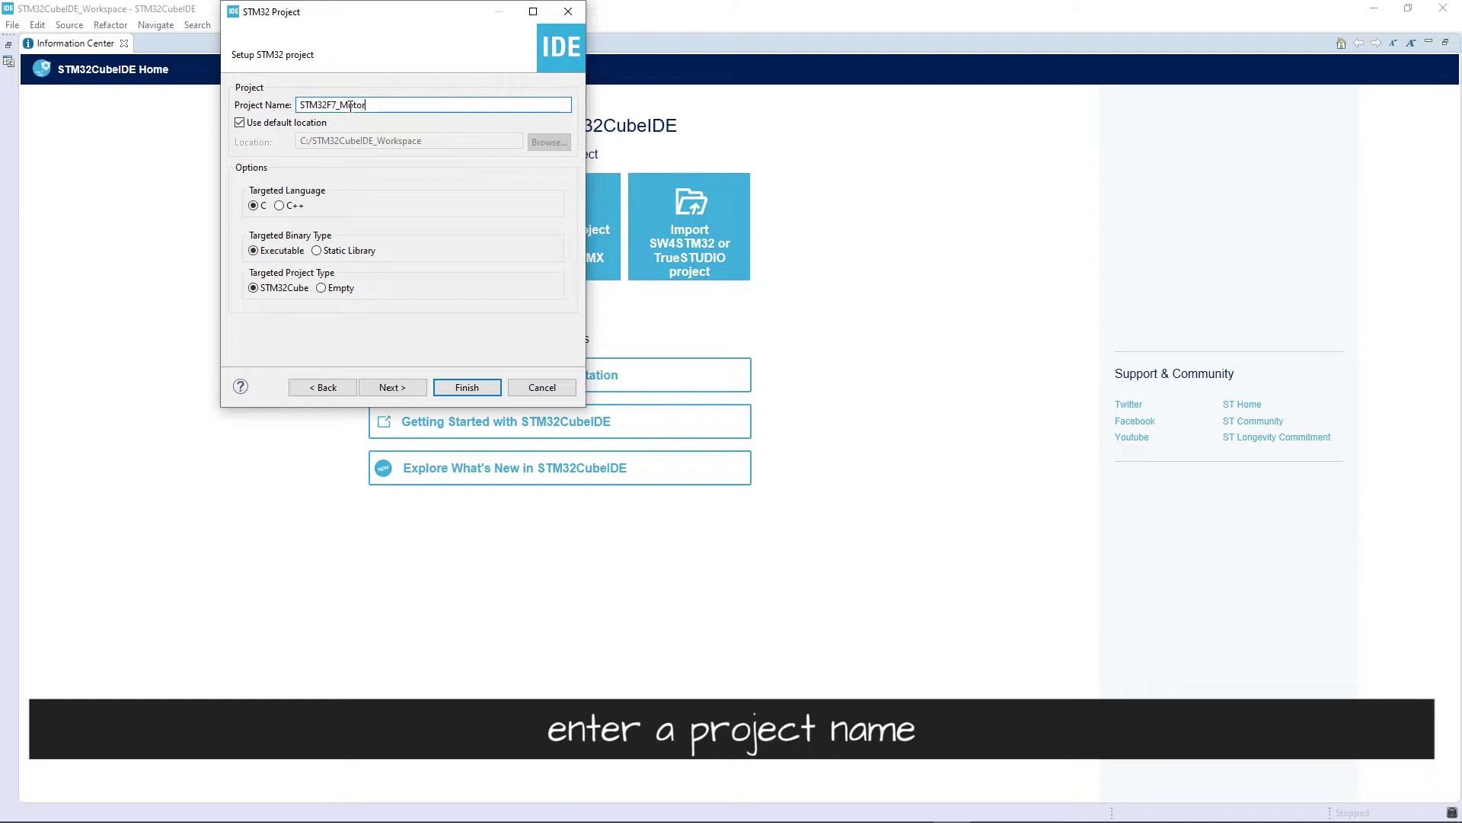
{"action": "type", "text": "Ctrol"}
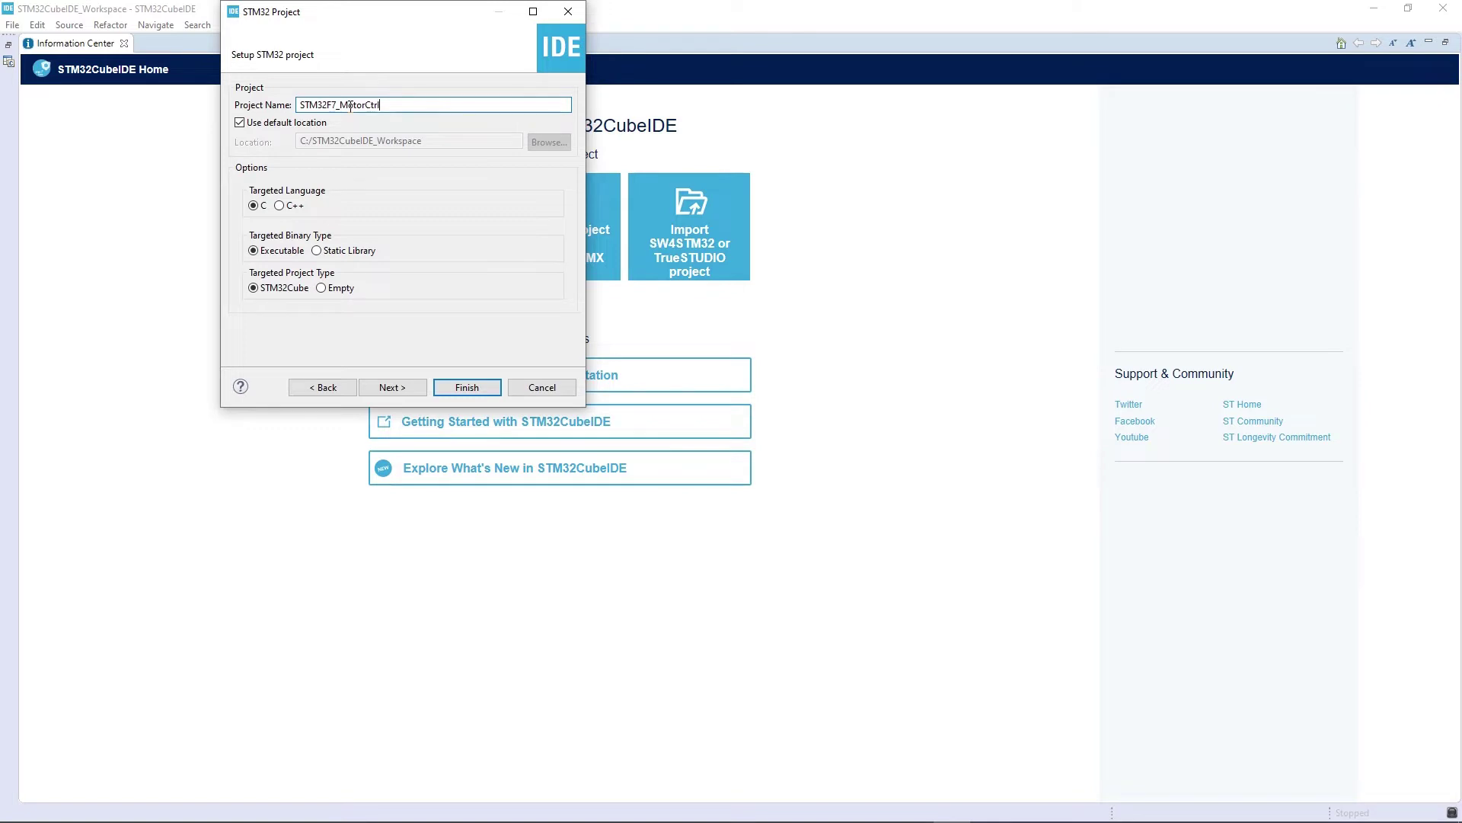
{"action": "left_click", "coordinate": [419, 389]}
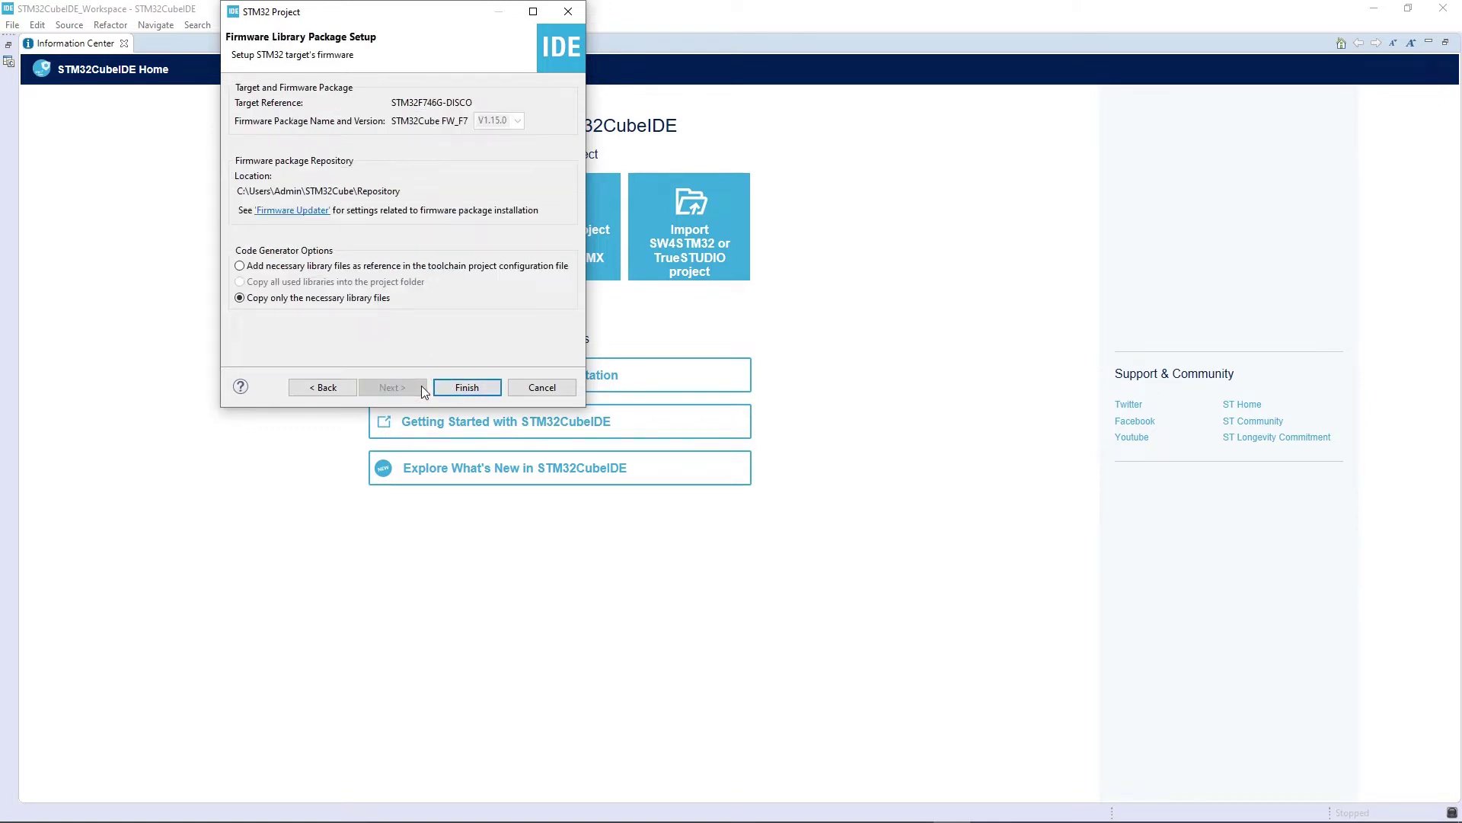
{"action": "left_click", "coordinate": [481, 389]}
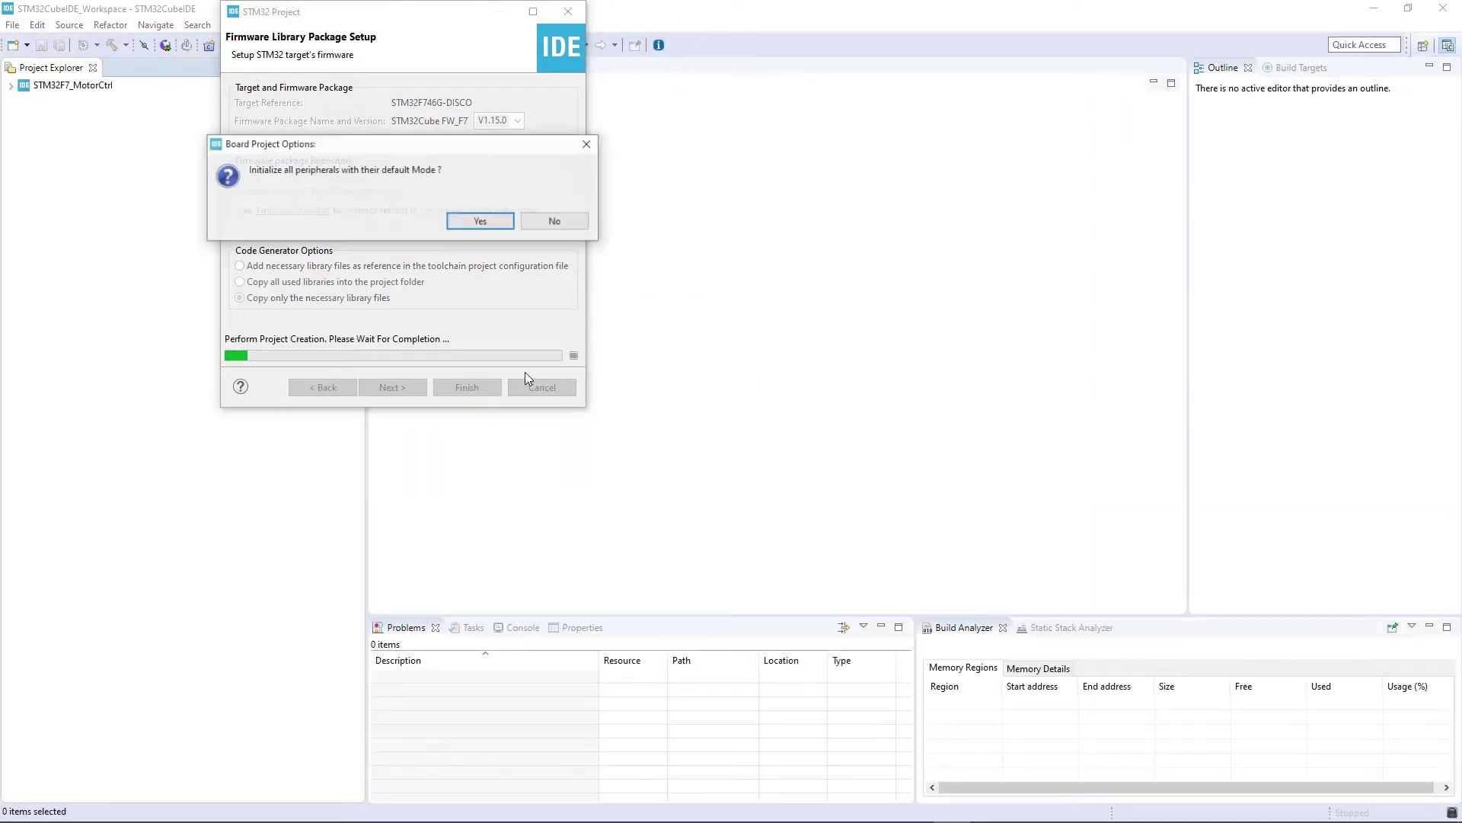
- Initialize peripherals in default mode, accept the CubeMX perspective, and open Core/Src/main.c
{"action": "left_click", "coordinate": [507, 219]}
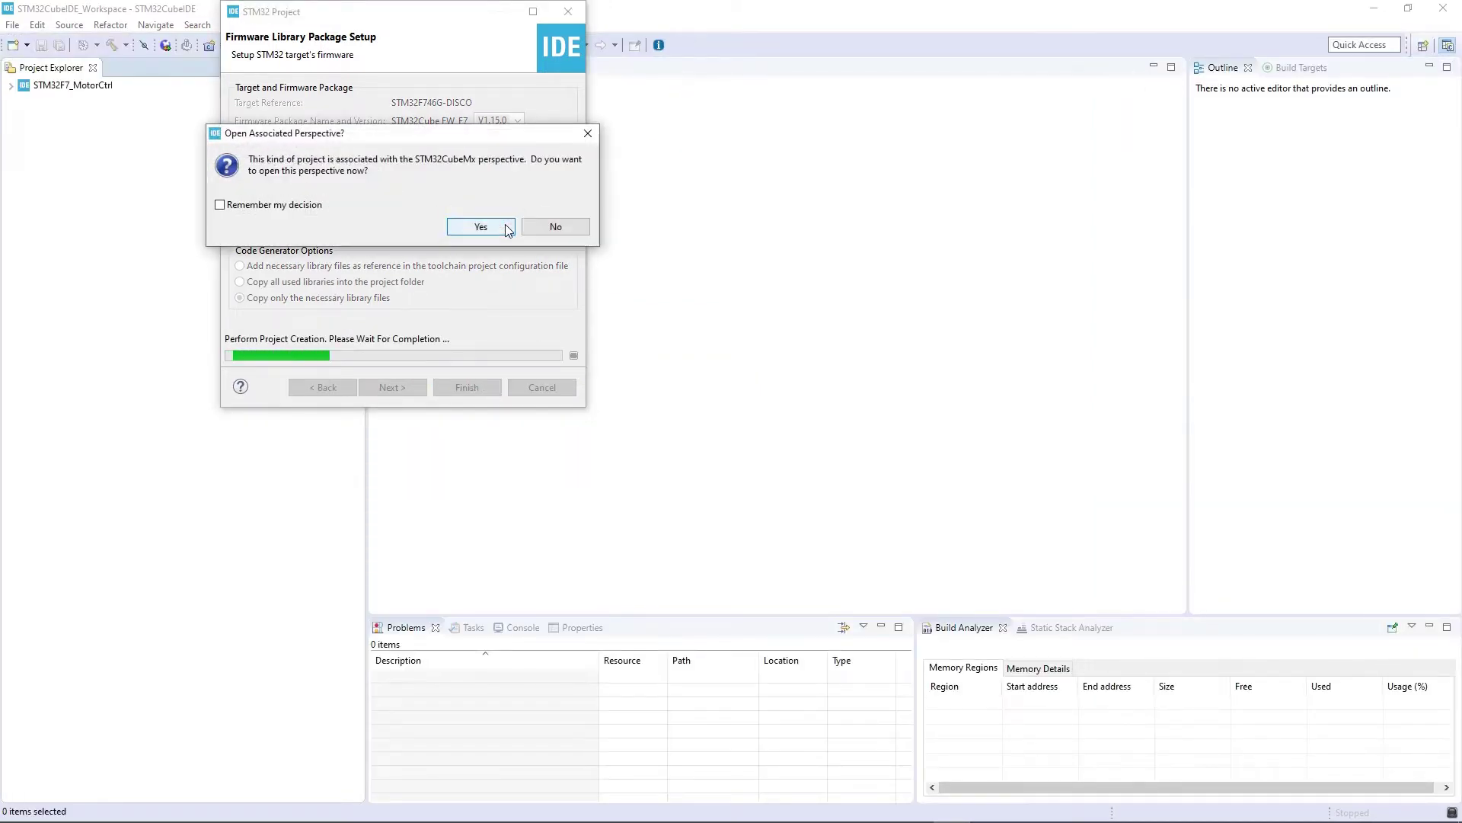
{"action": "left_click", "coordinate": [505, 224]}
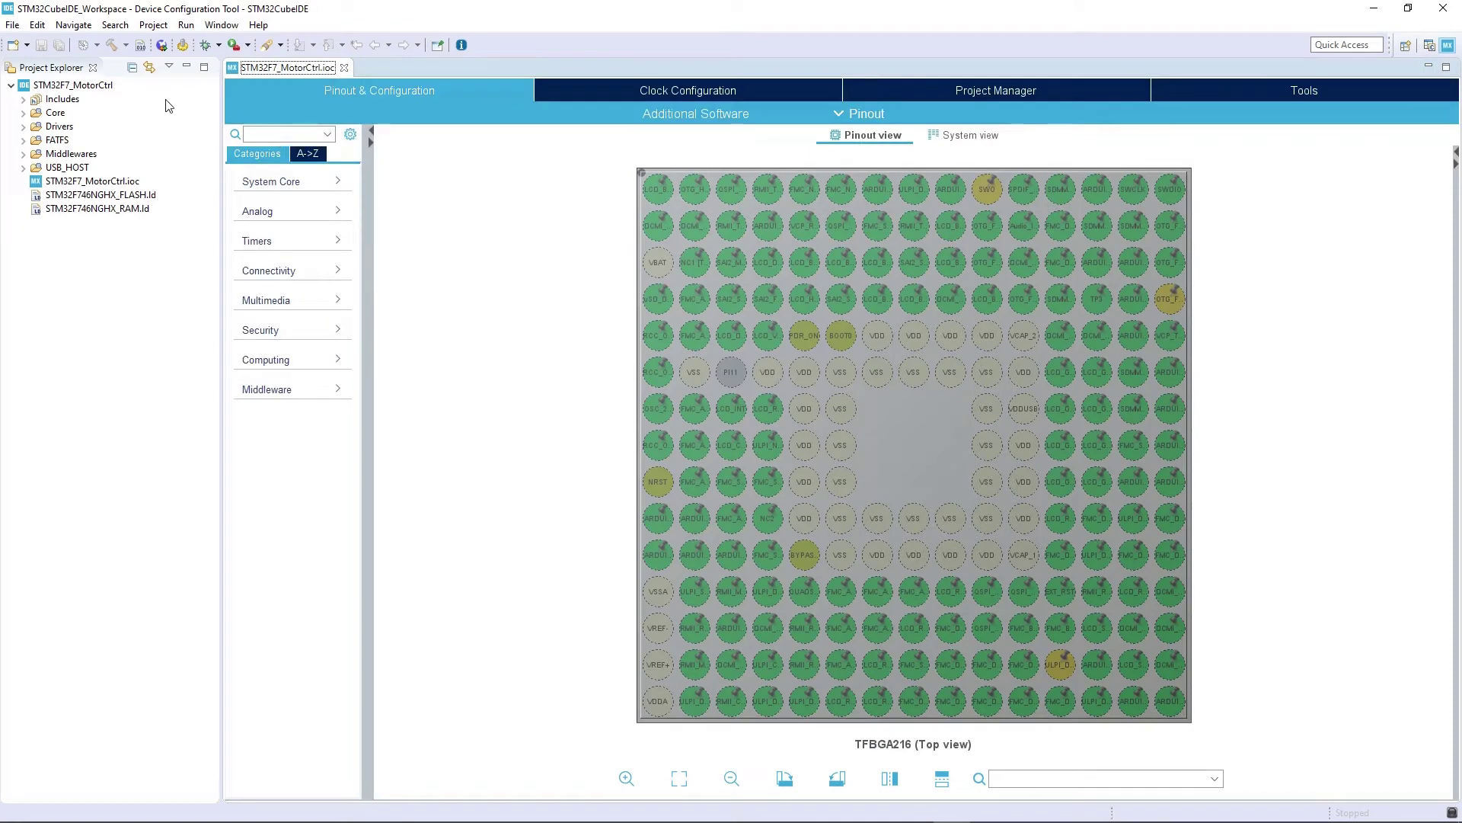
{"action": "left_click", "coordinate": [23, 114]}
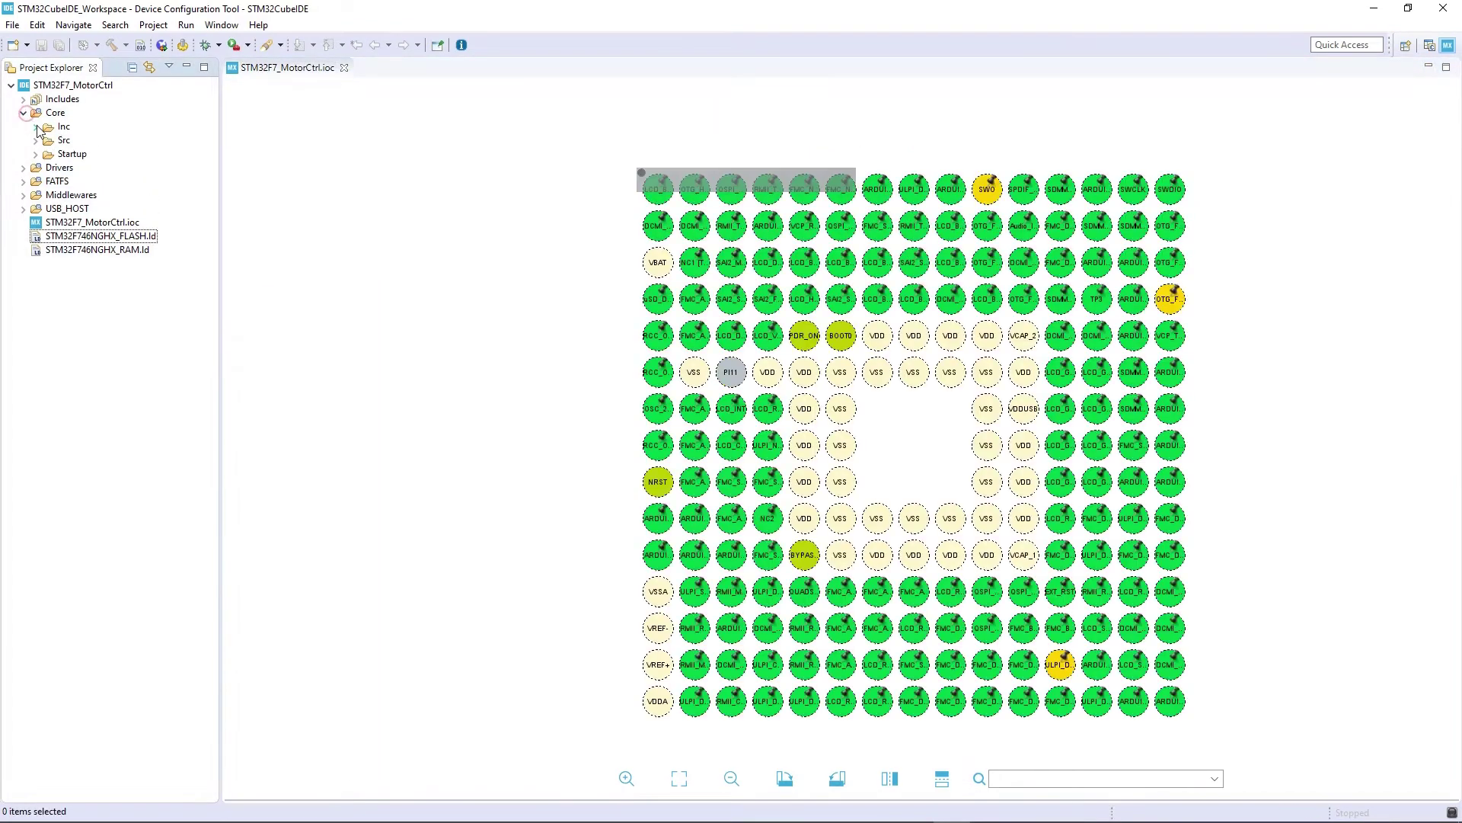
{"action": "left_click", "coordinate": [36, 140]}
{"action": "double_click", "coordinate": [79, 169]}
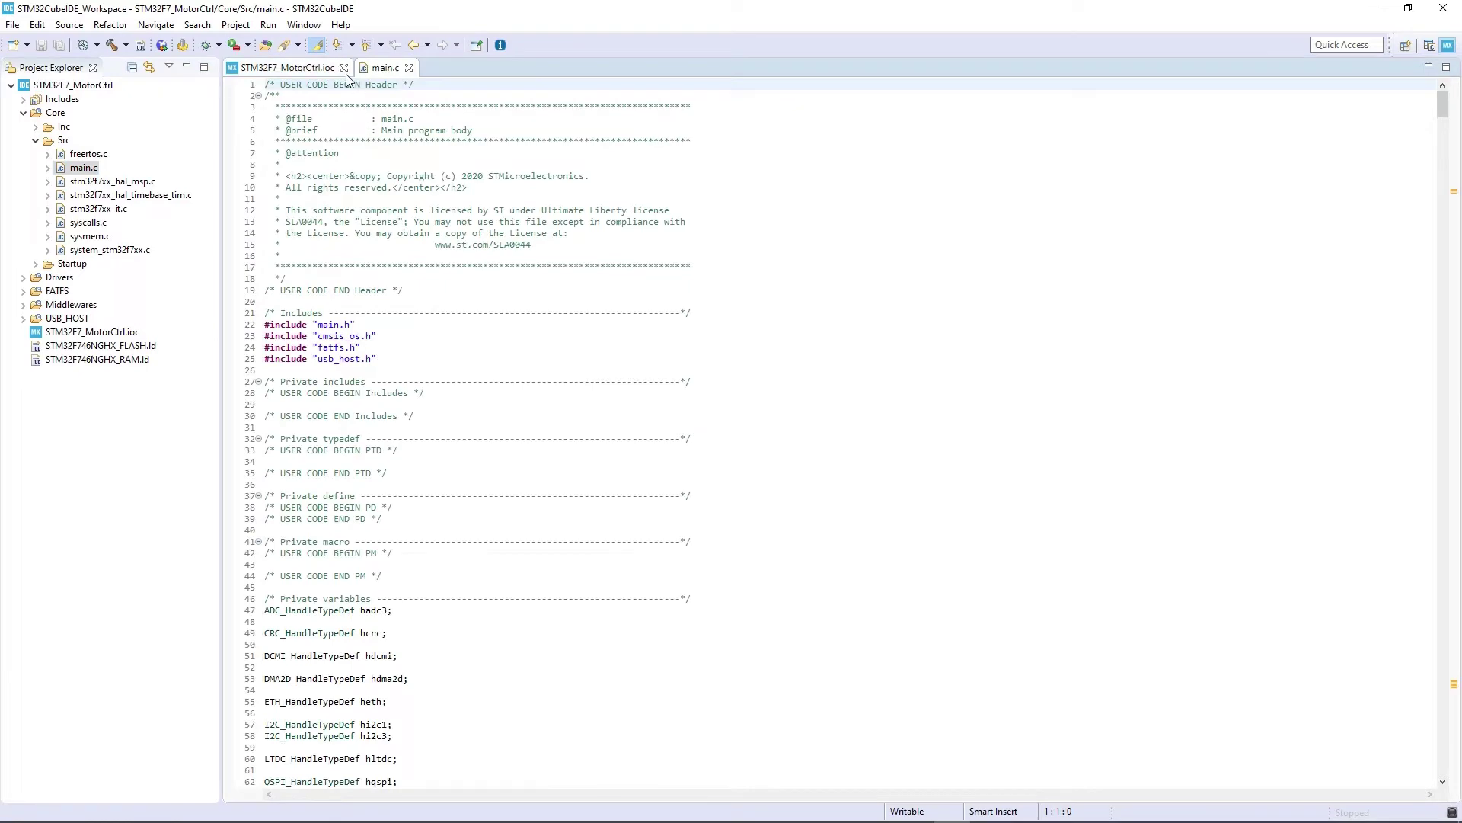
- Close the .ioc pinout tab and build the project with 0 errors and 0 warnings
{"action": "left_click", "coordinate": [344, 67]}
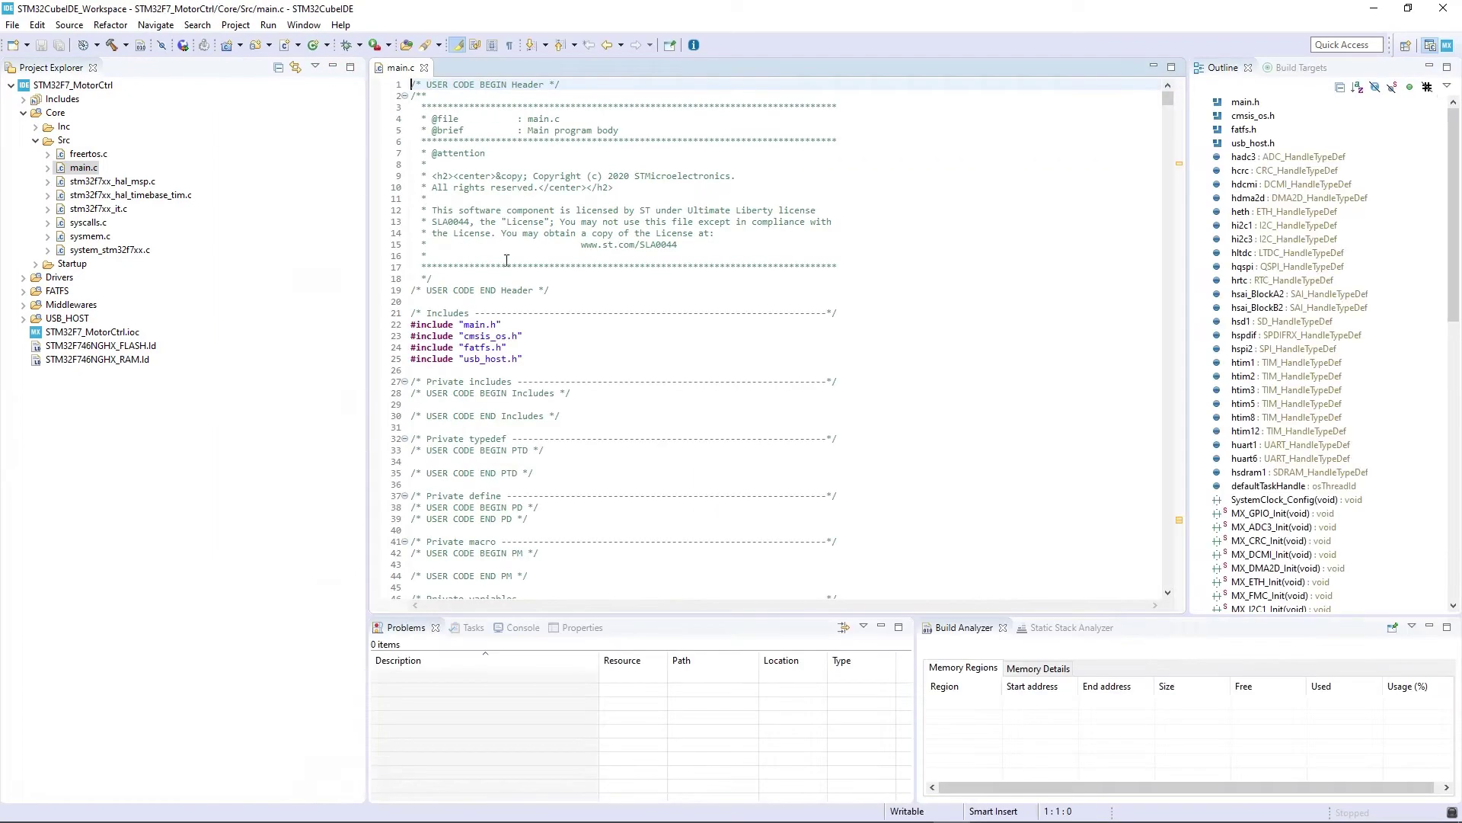
{"action": "left_click", "coordinate": [542, 278]}
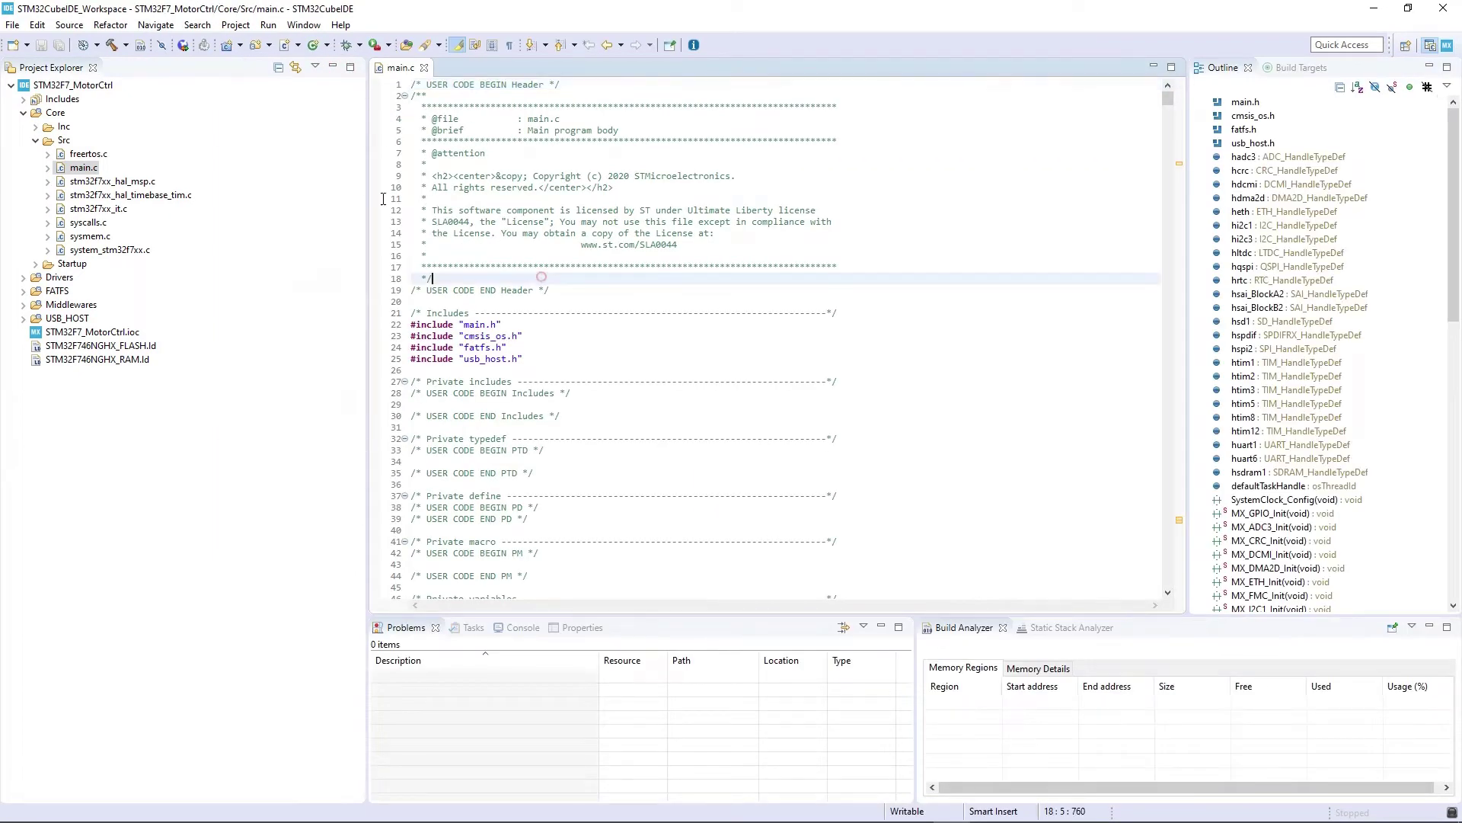
{"action": "left_click", "coordinate": [112, 45]}
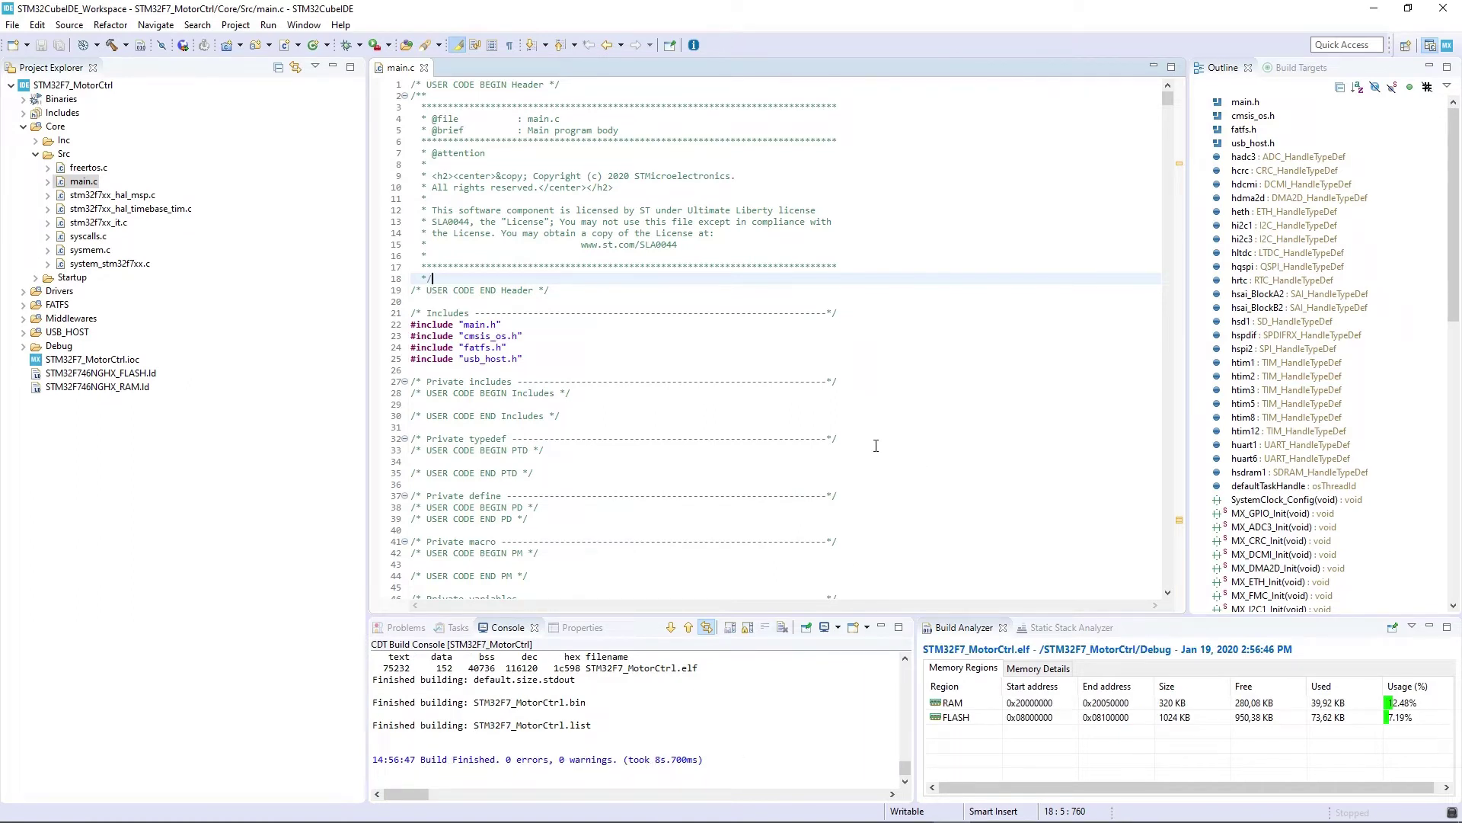
- Minimize the IDE and open the STM32F7_MotorCtrl folder inside STM32CubeIDE_Workspace in Explorer
{"action": "left_click", "coordinate": [1374, 8]}
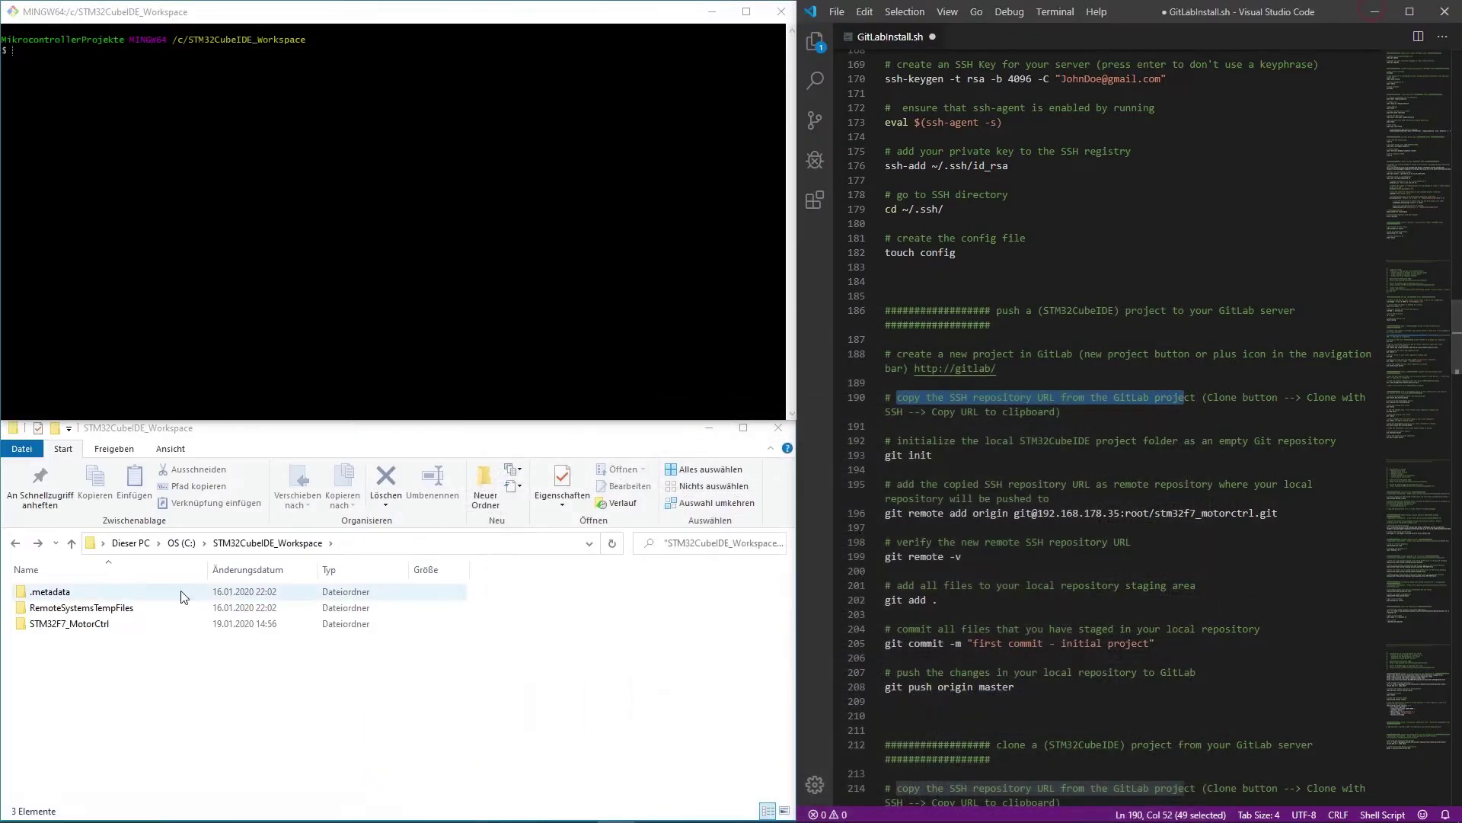
{"action": "left_click", "coordinate": [82, 629]}
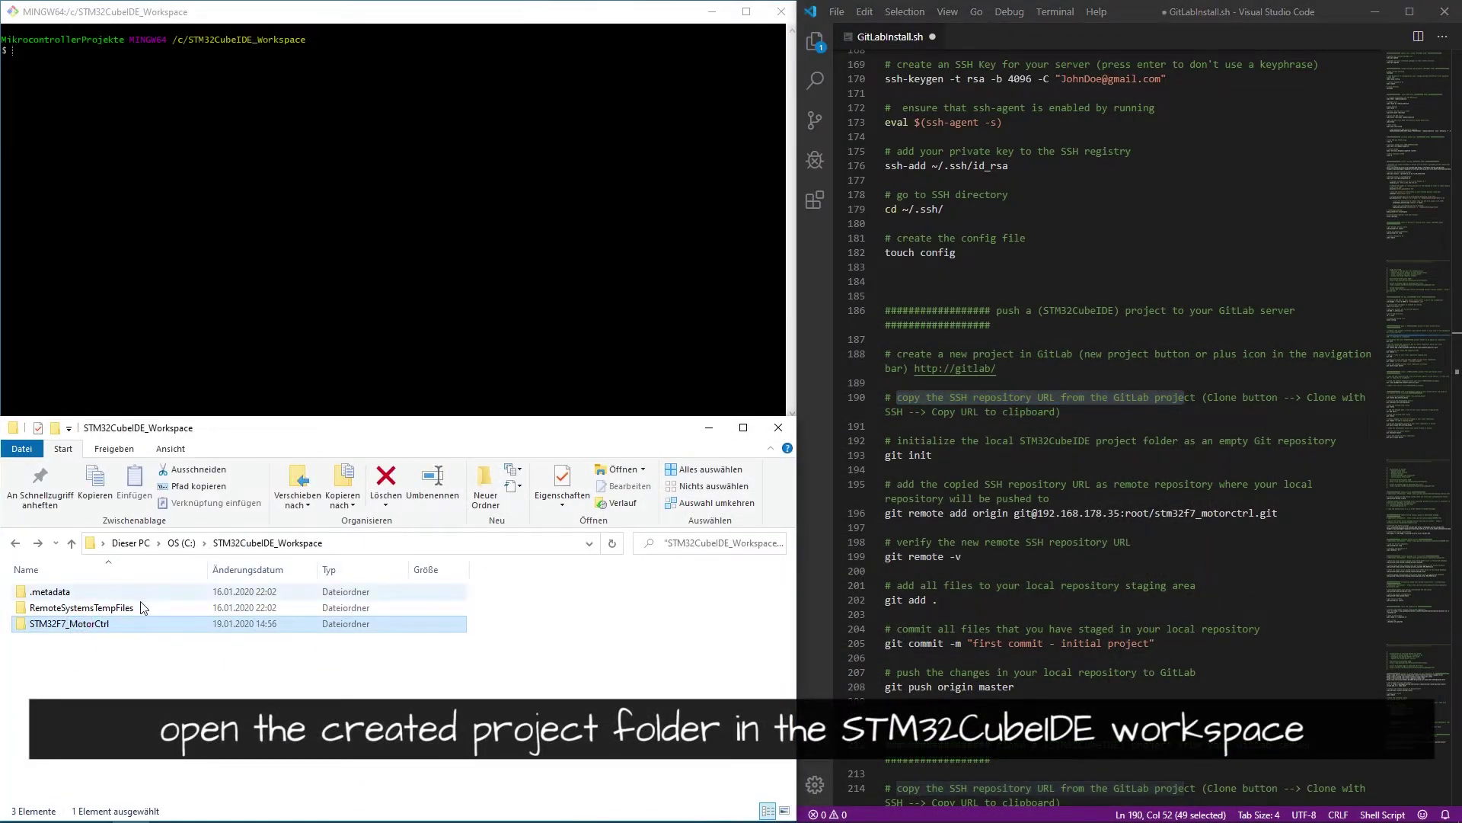
{"action": "double_click", "coordinate": [89, 626]}
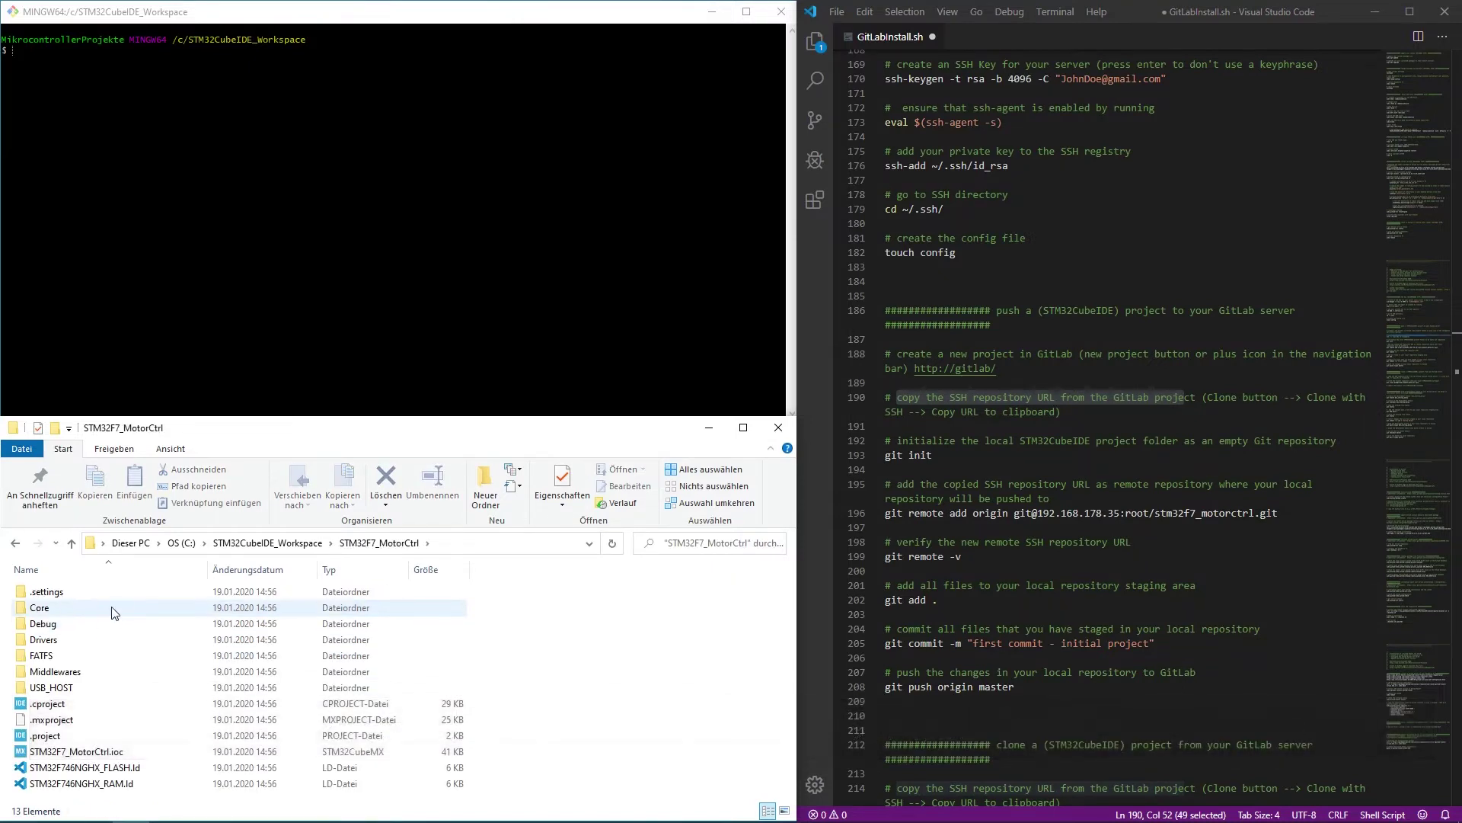
{"action": "left_click", "coordinate": [16, 543]}
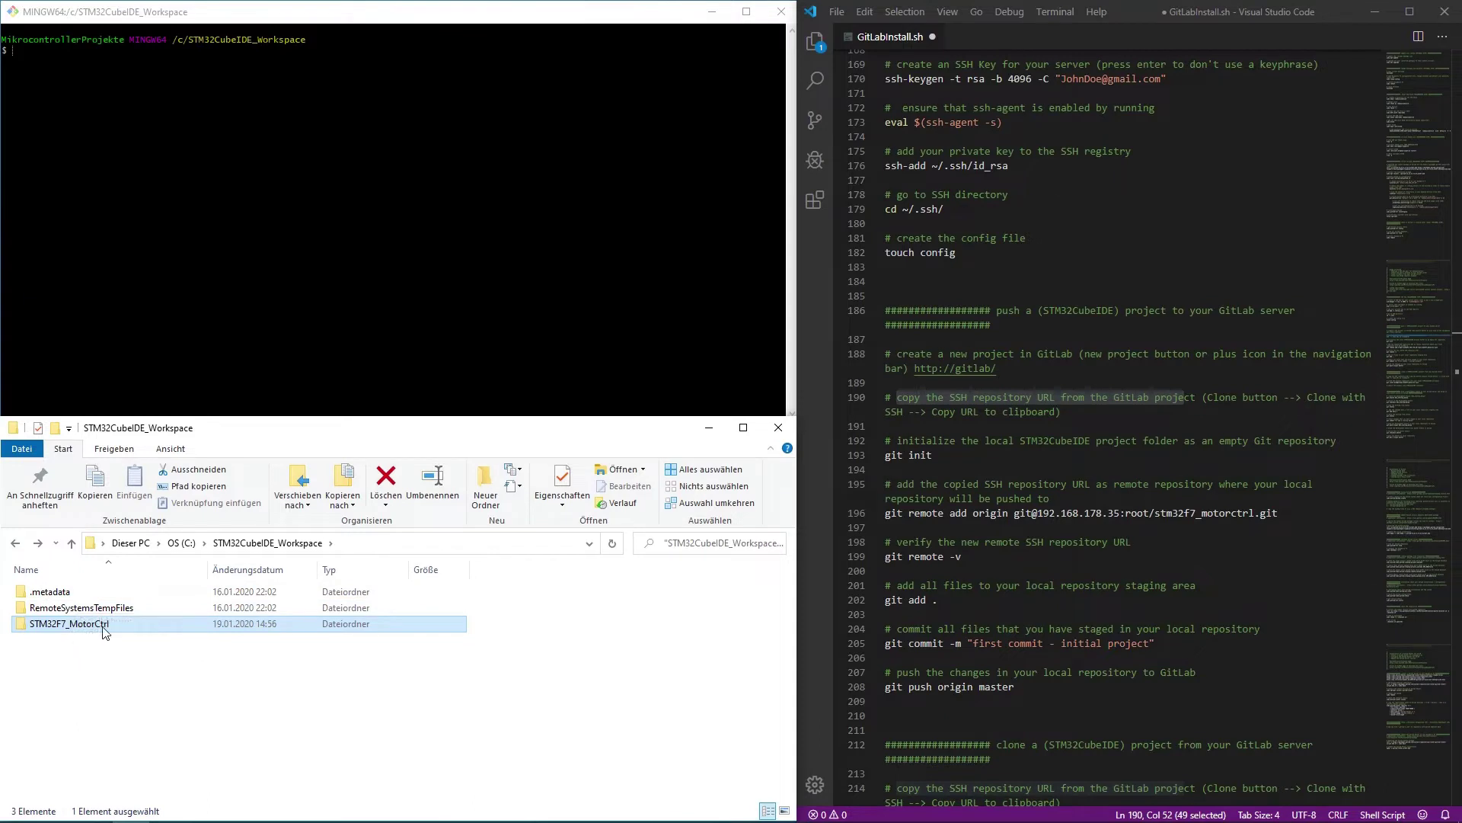
{"action": "double_click", "coordinate": [87, 626]}
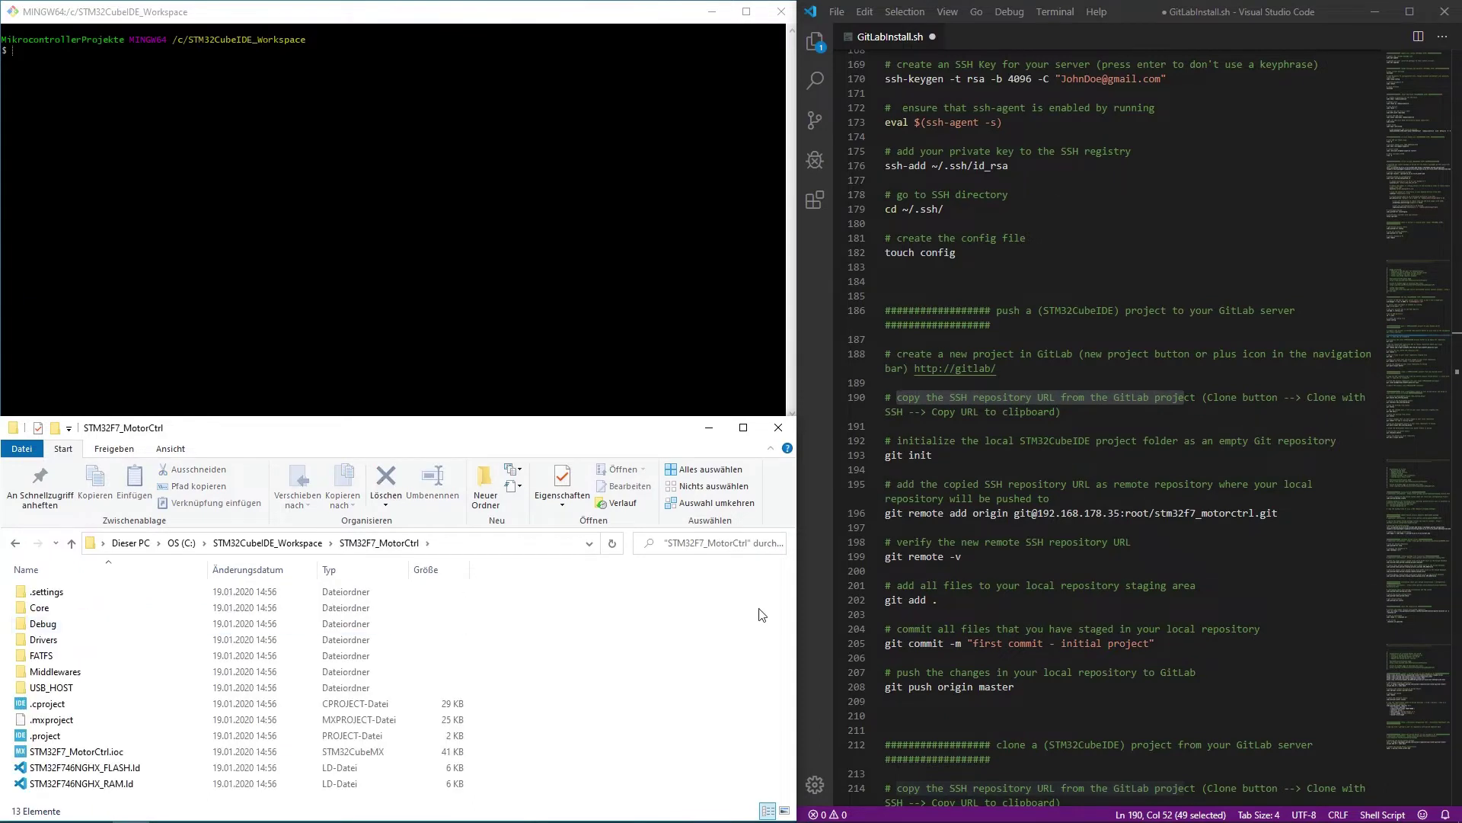
{"action": "left_click_drag", "start_coordinate": [897, 441], "coordinate": [1333, 440]}
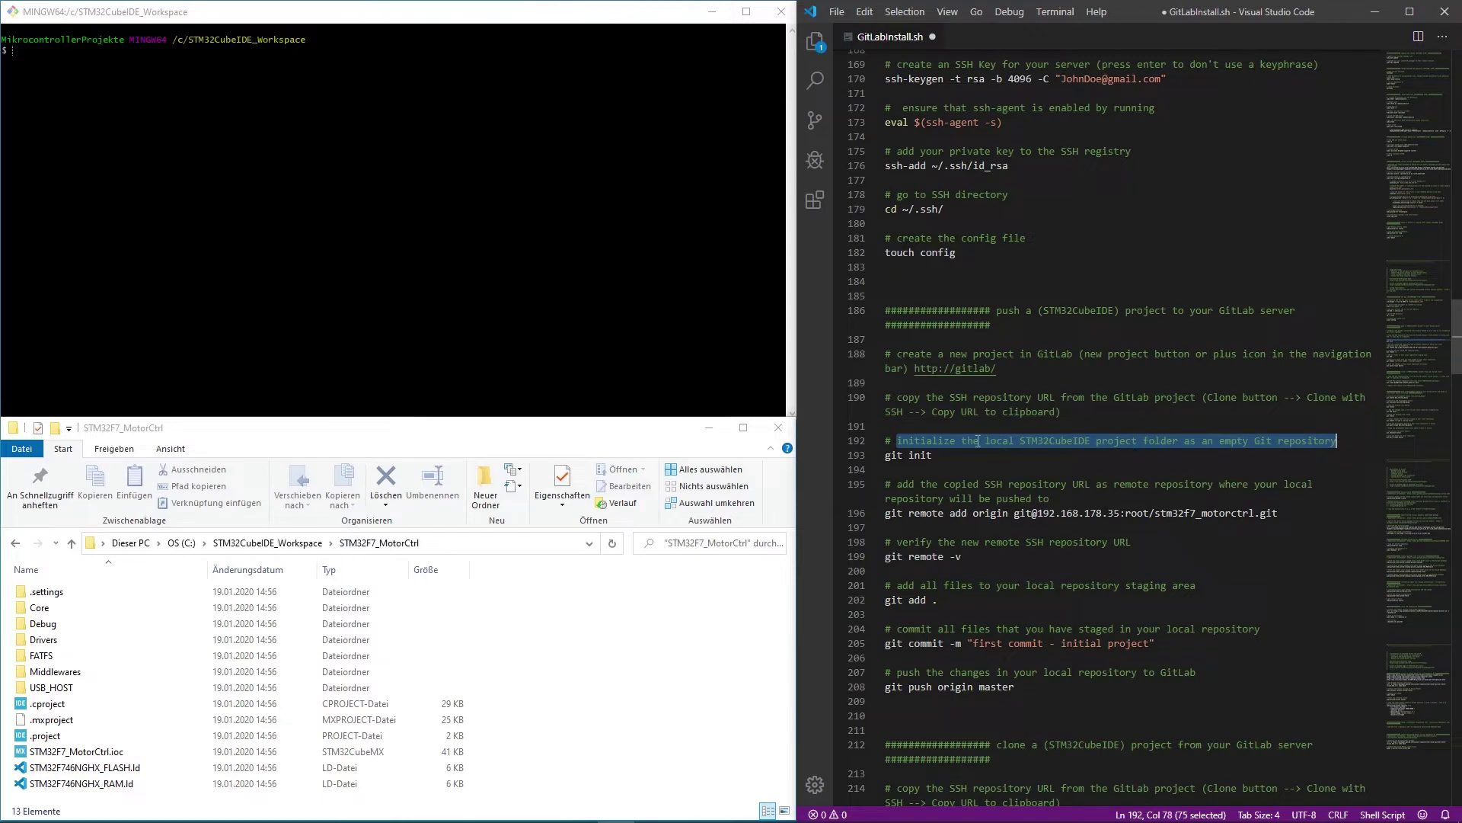
- Open Git Bash in the project folder, snap it top-left, and run git init
{"action": "right_click", "coordinate": [573, 674]}
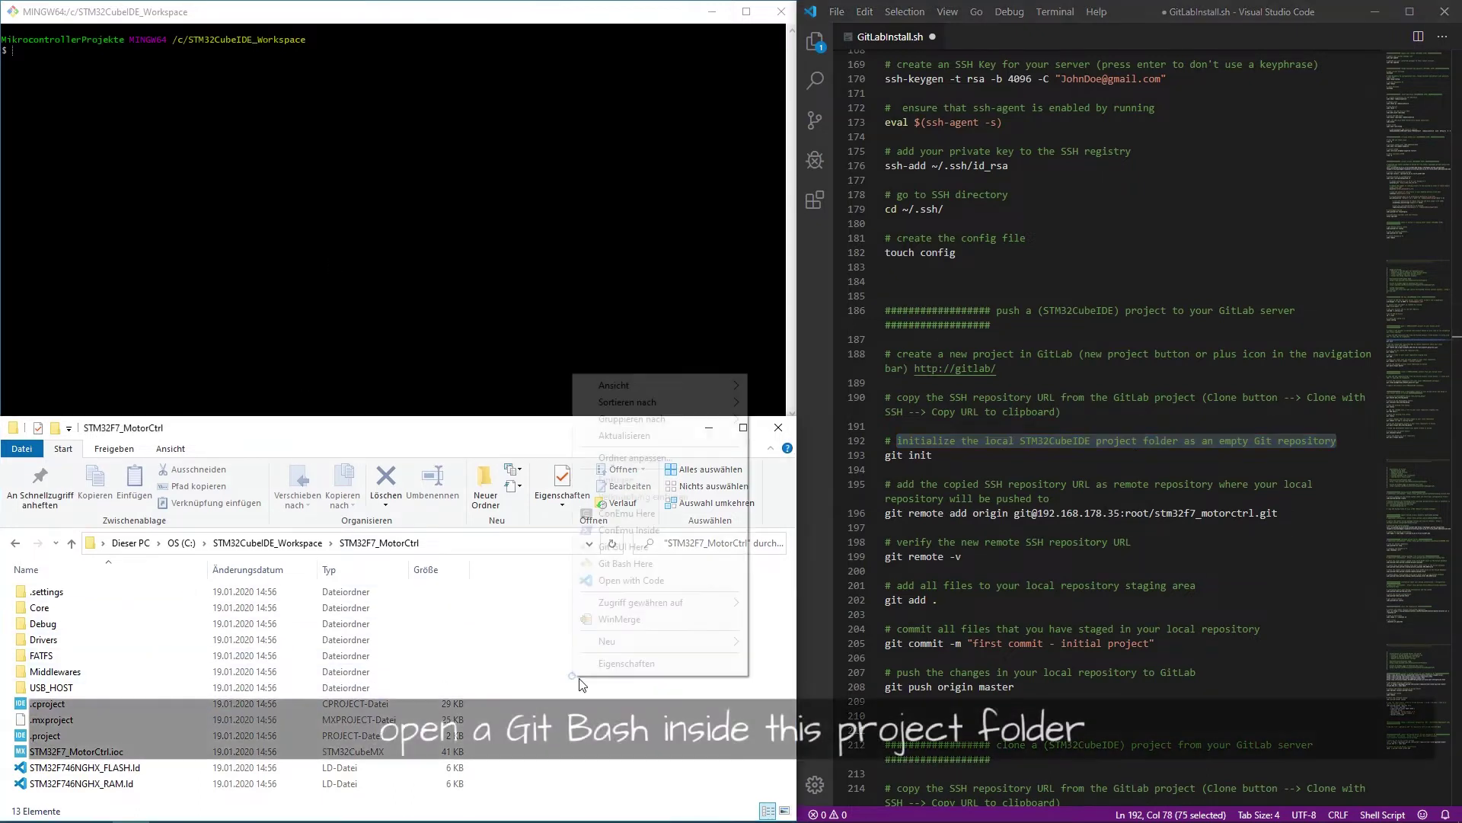
{"action": "left_click", "coordinate": [631, 565]}
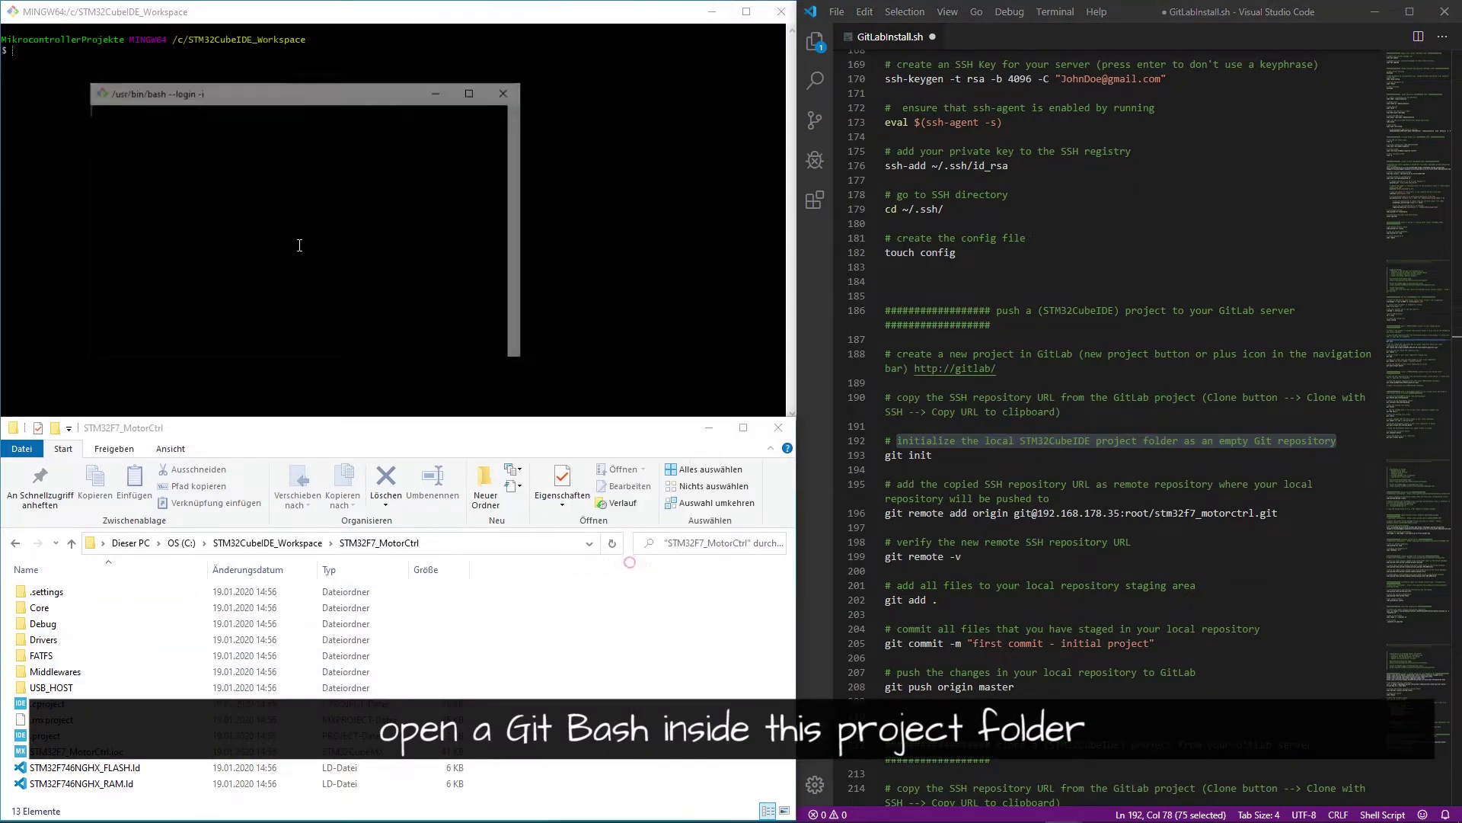
{"action": "left_click_drag", "start_coordinate": [431, 90], "coordinate": [3, 2]}
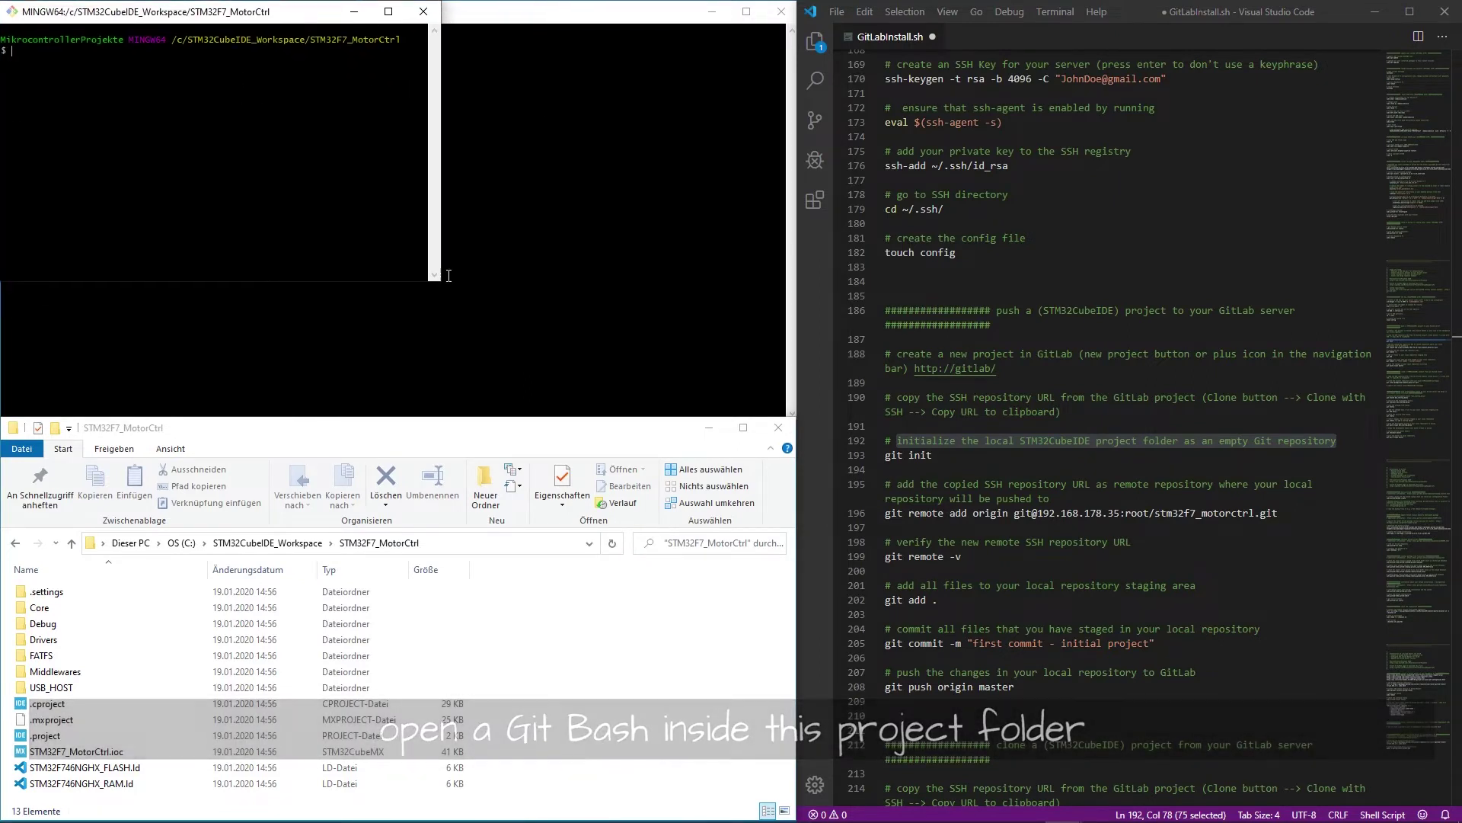
{"action": "type", "text": "git"}
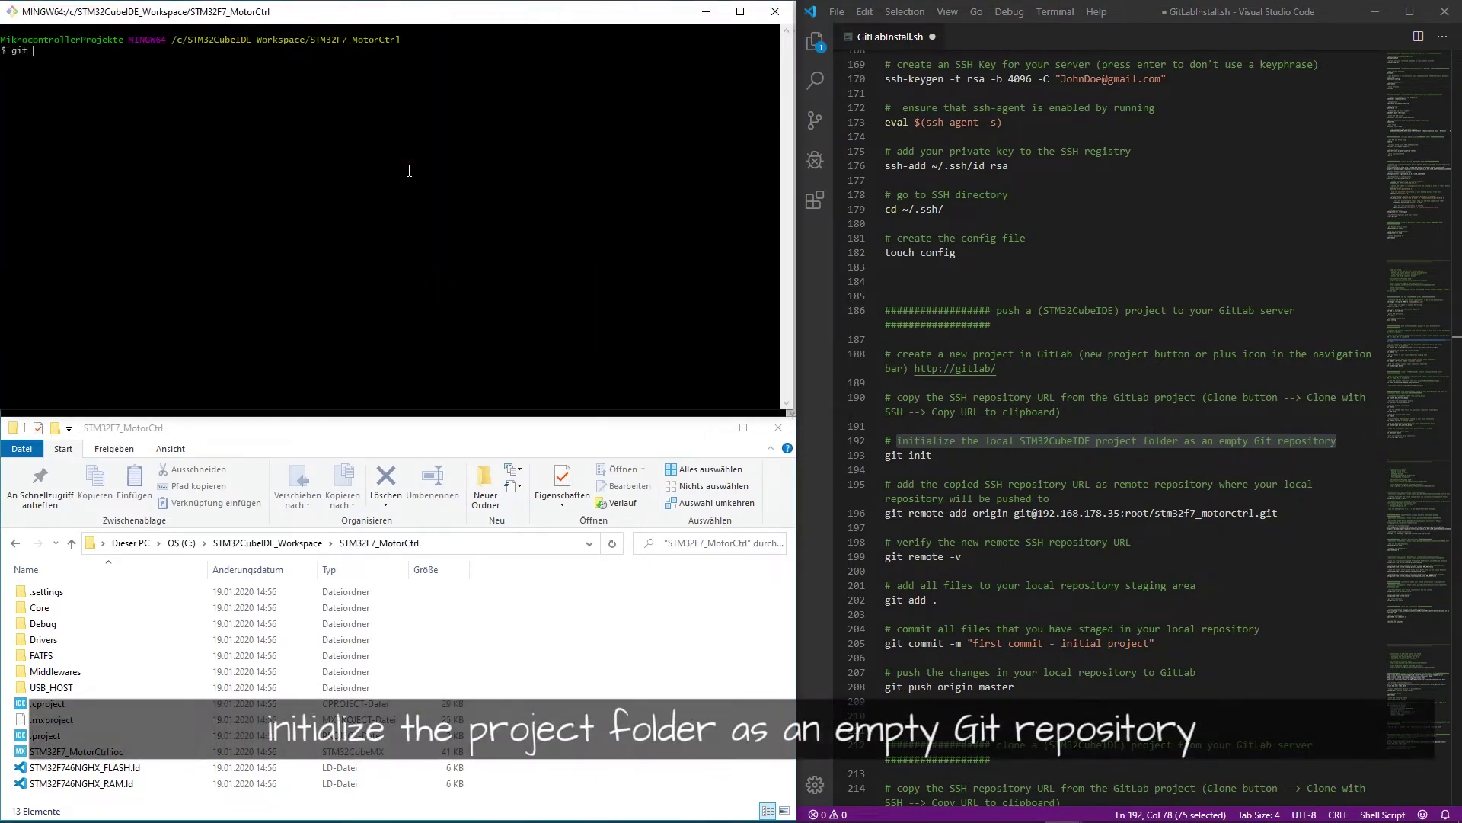
{"action": "type", "text": " init"}
{"action": "key", "text": "Return"}
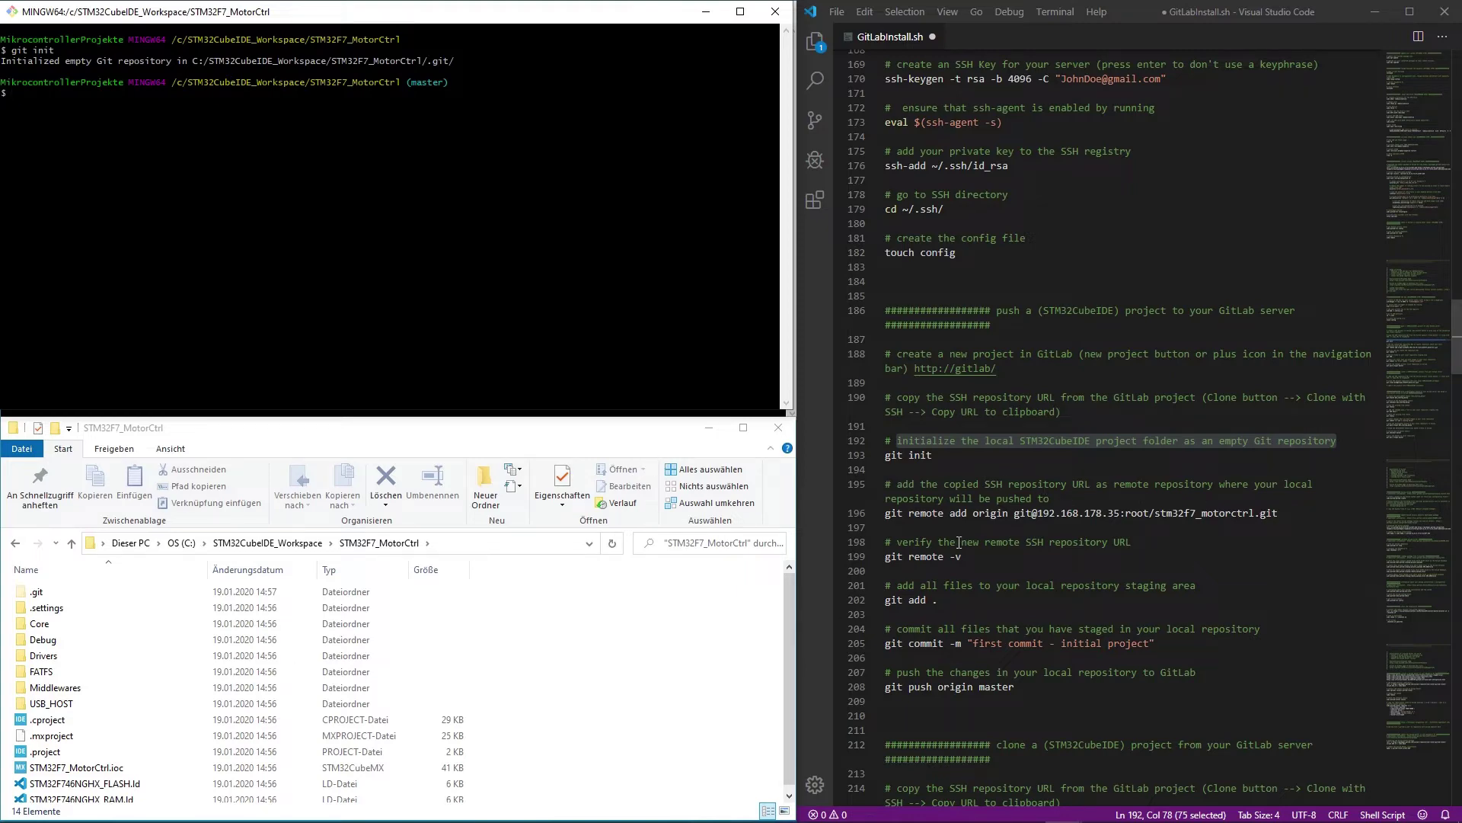
{"action": "key", "text": "alt+Tab"}
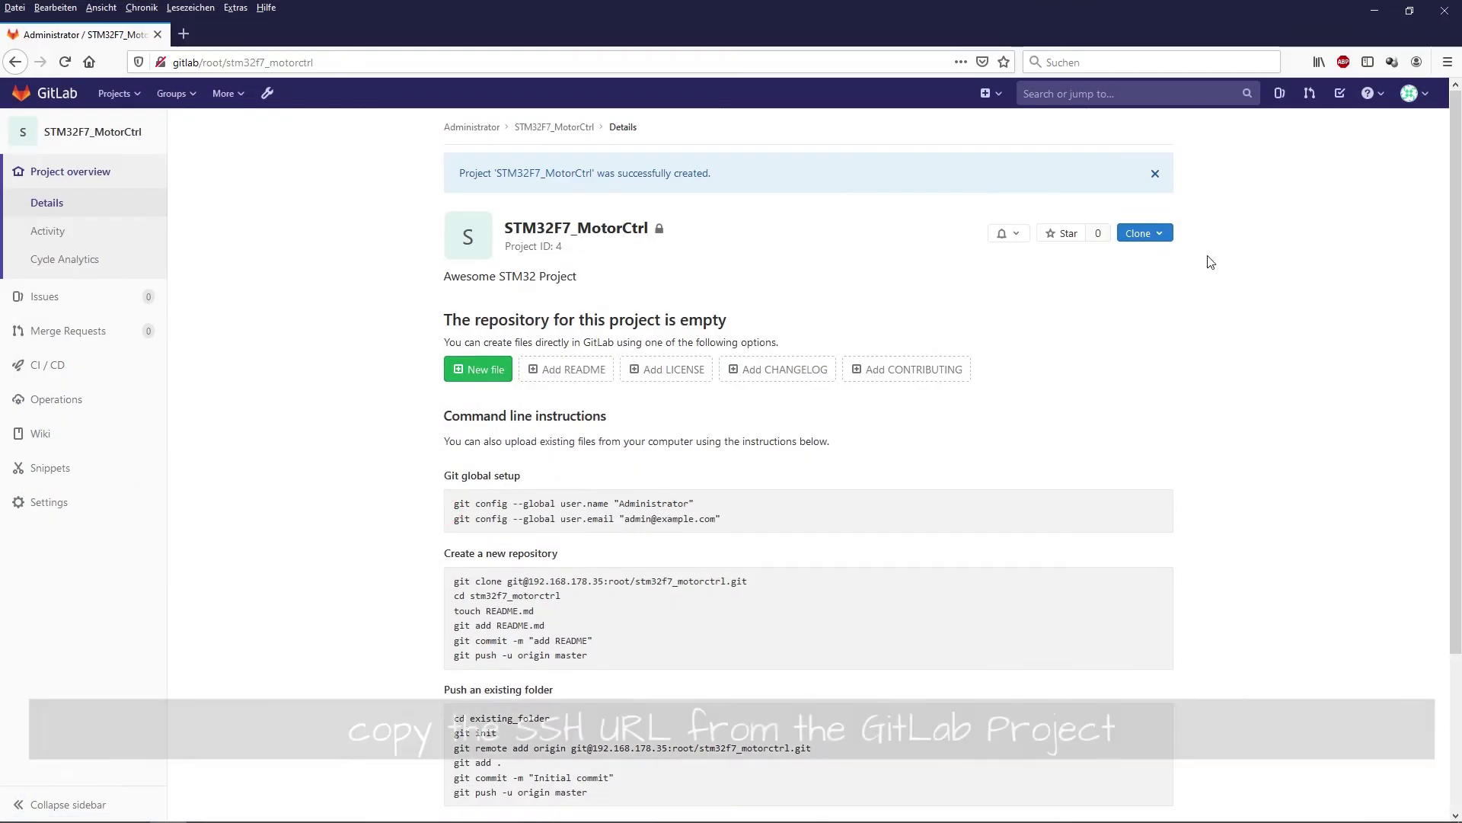
{"action": "left_click", "coordinate": [1145, 233]}
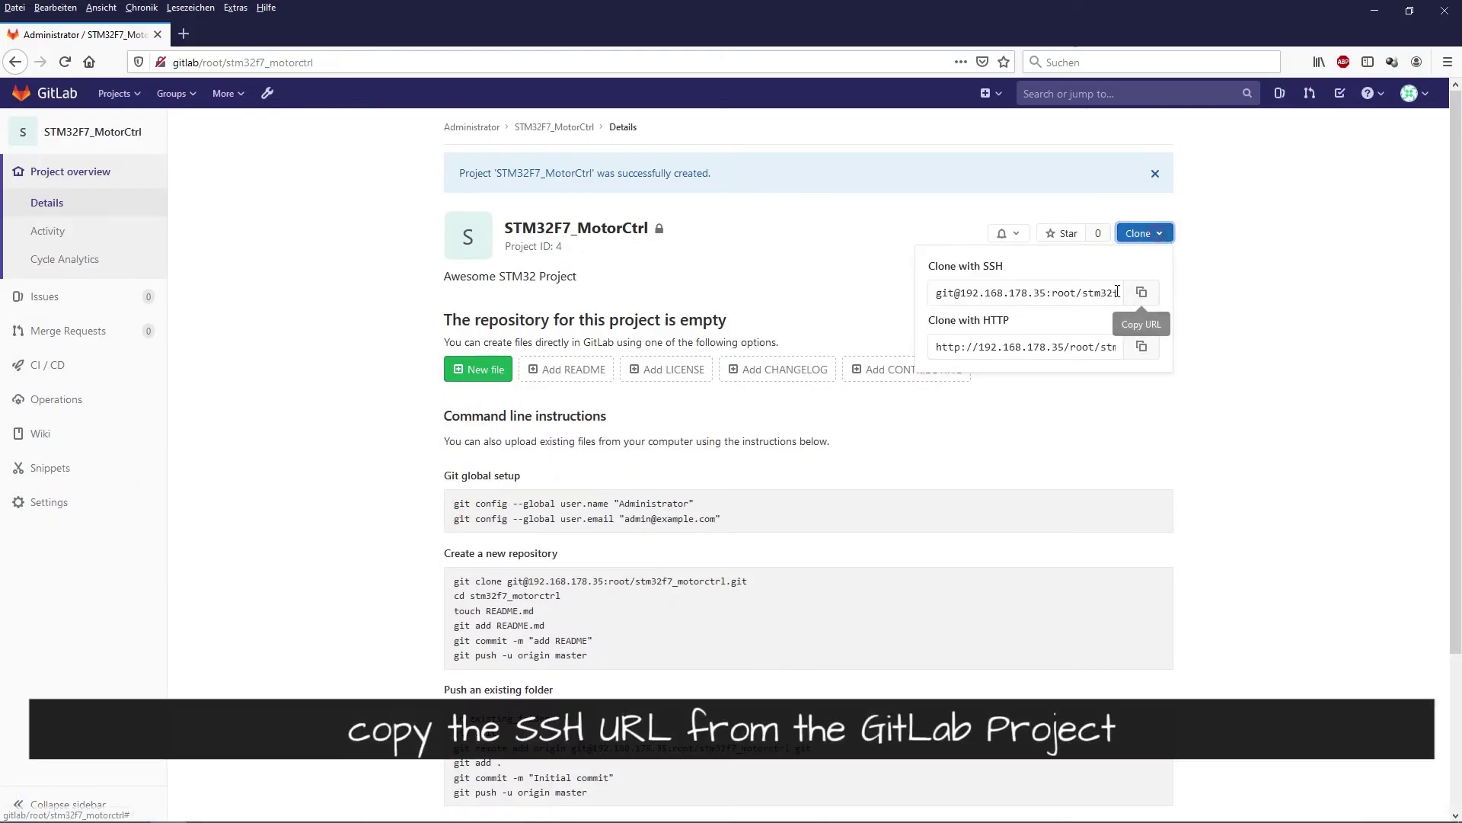
{"action": "left_click", "coordinate": [1142, 293]}
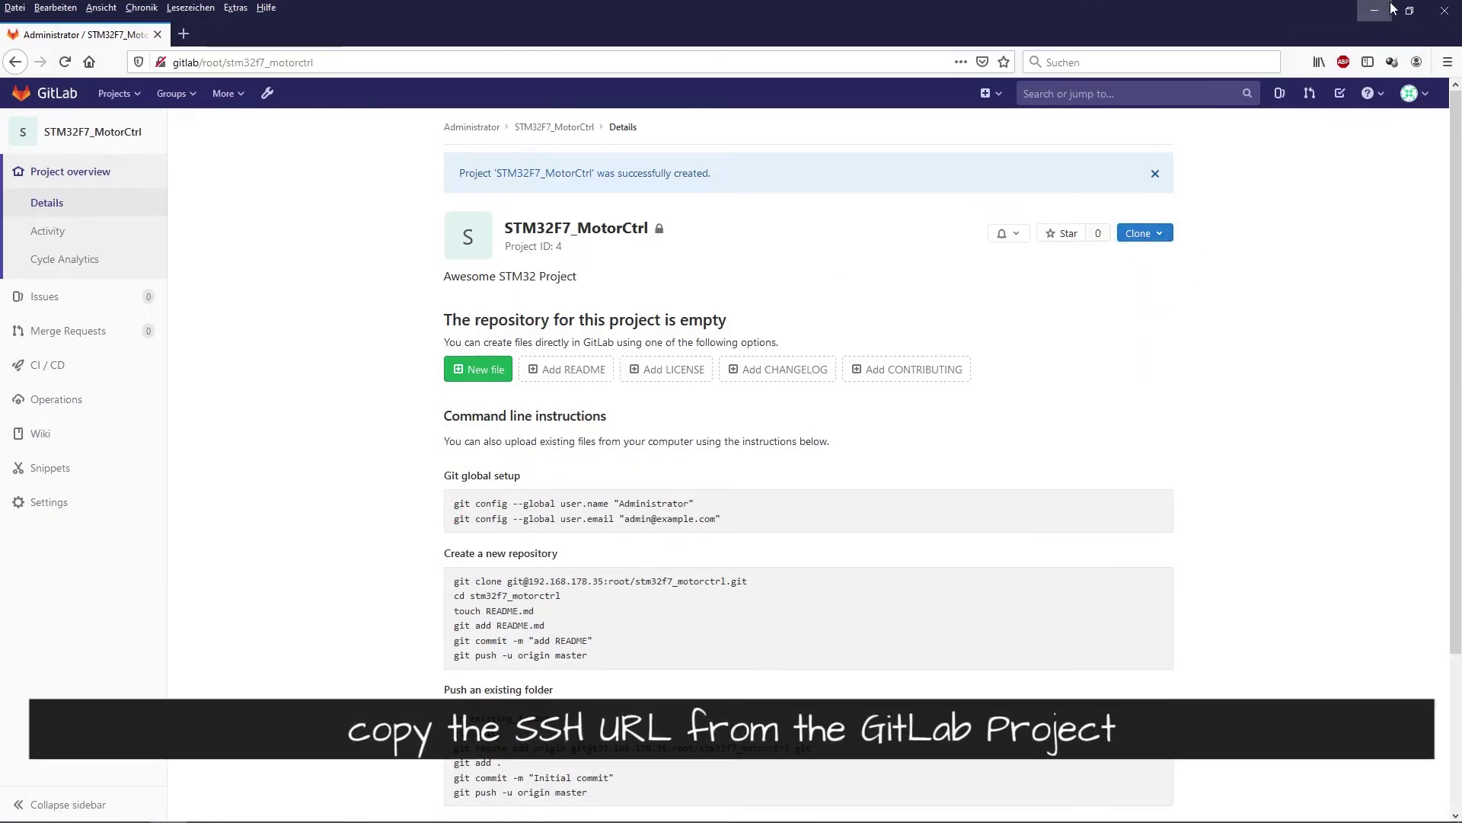
{"action": "left_click", "coordinate": [1391, 8]}
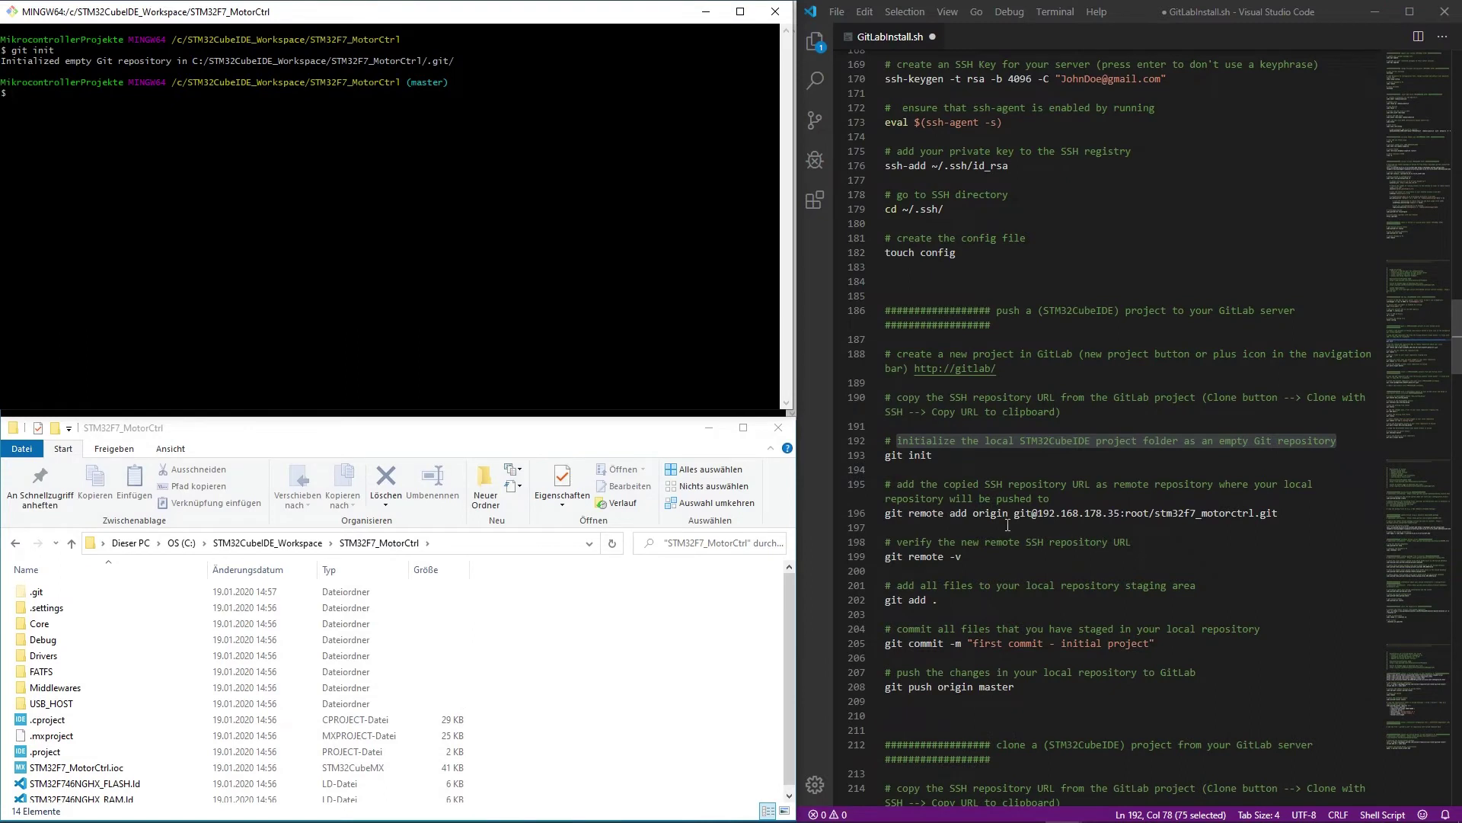
{"action": "left_click", "coordinate": [449, 231]}
{"action": "type", "text": "git remote a"}
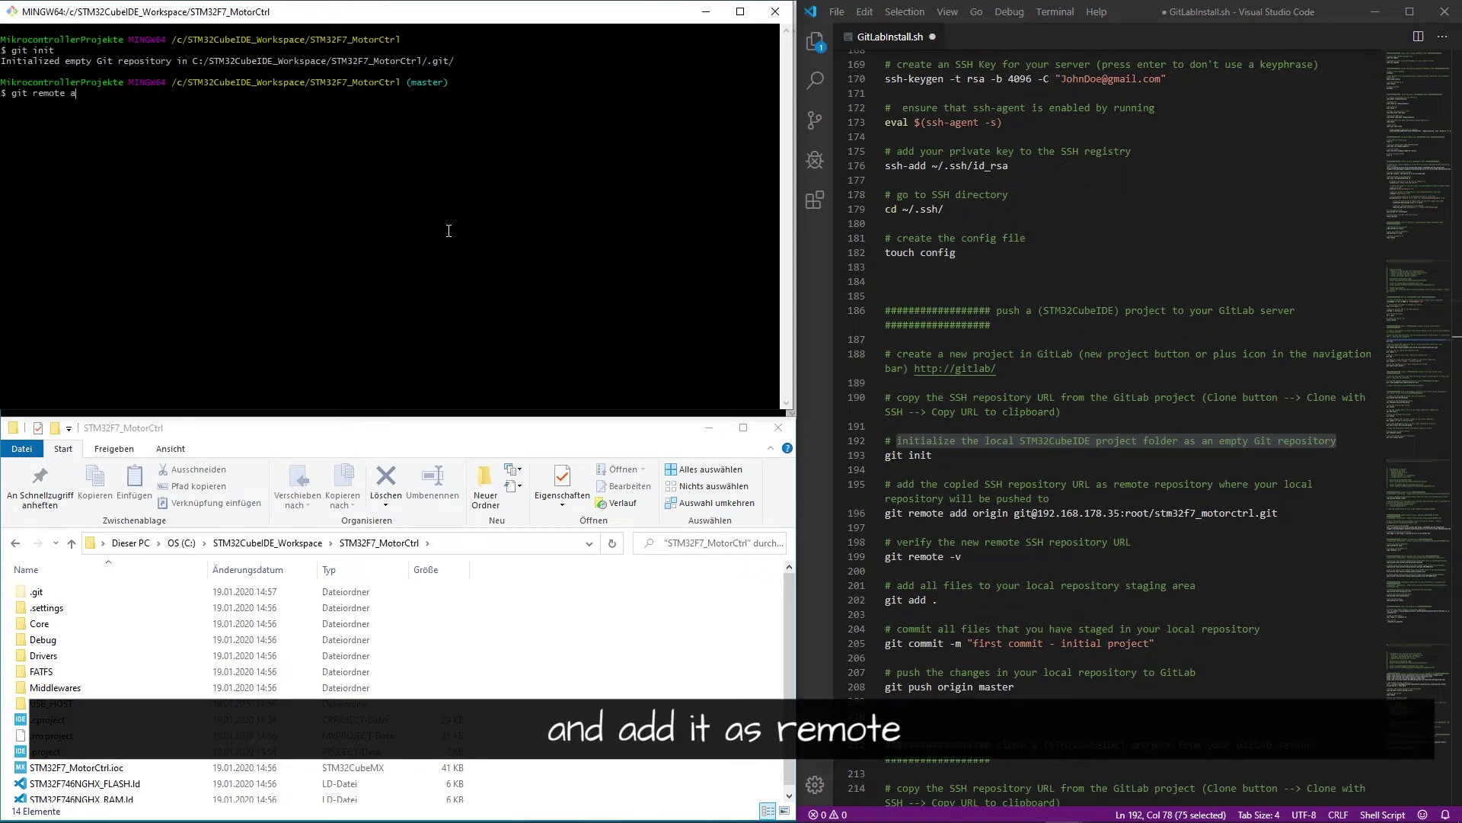
{"action": "type", "text": "dd origin"}
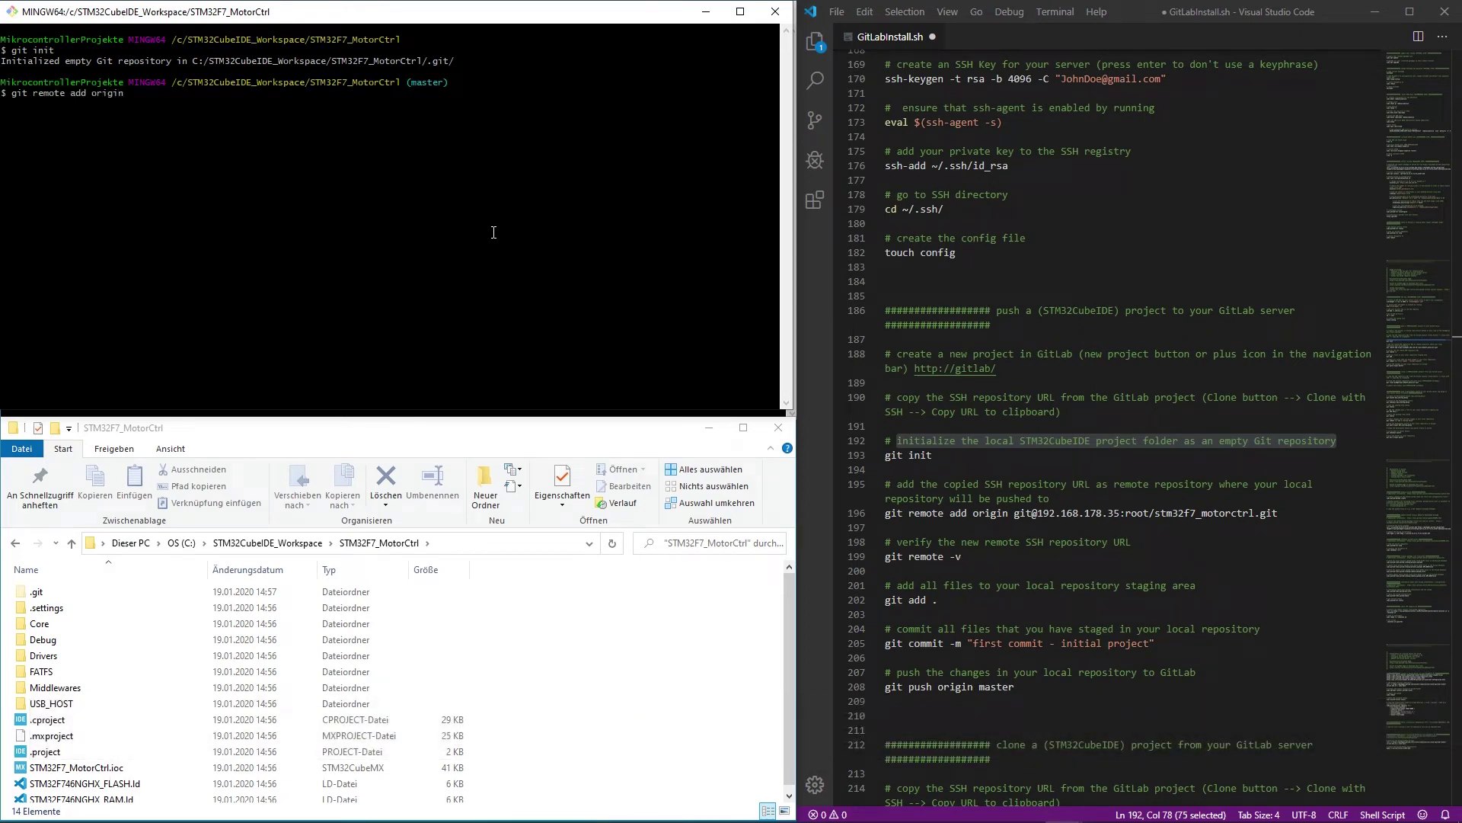
{"action": "right_click", "coordinate": [479, 183]}
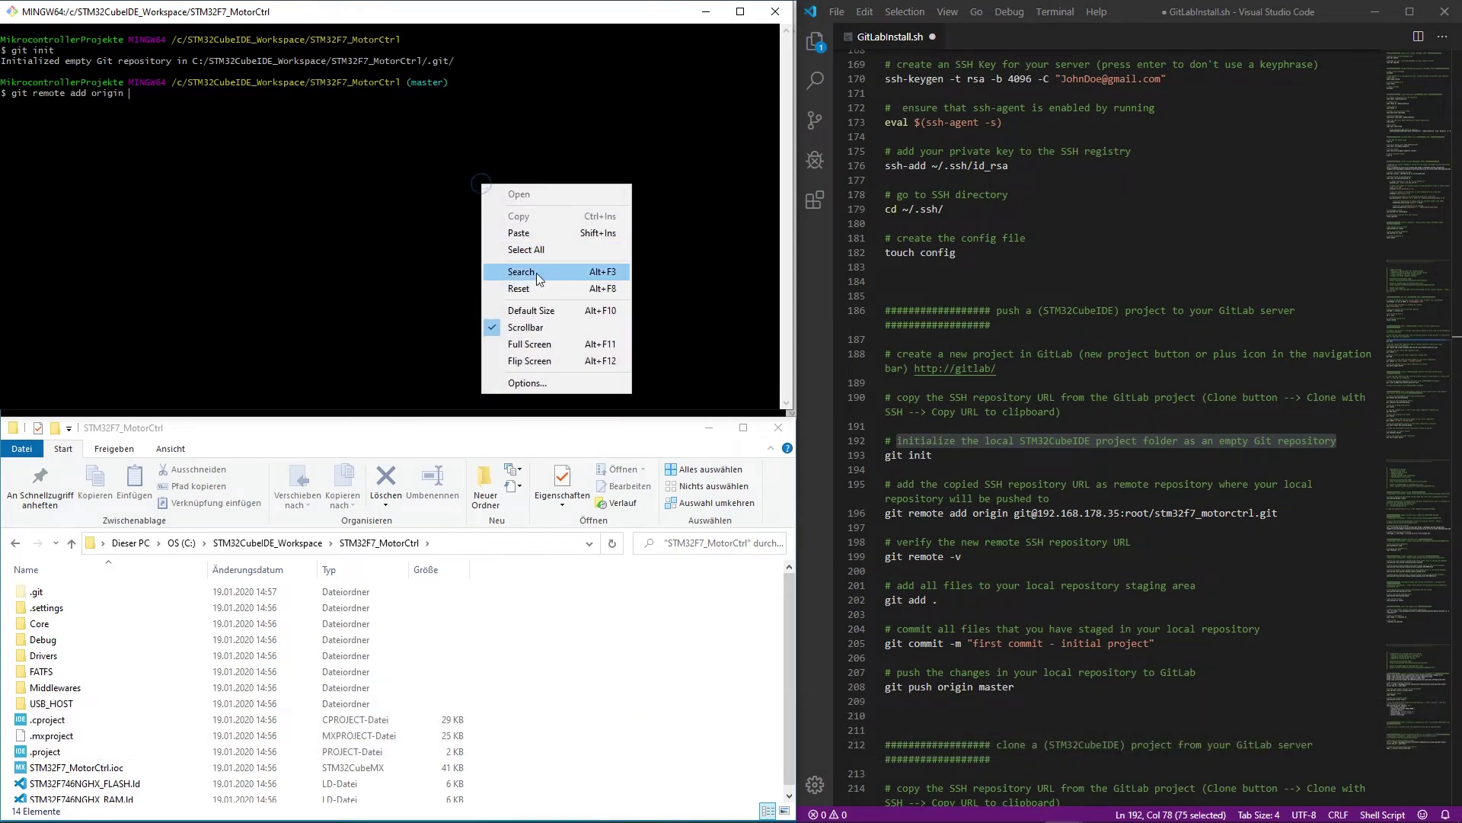
{"action": "left_click", "coordinate": [530, 230]}
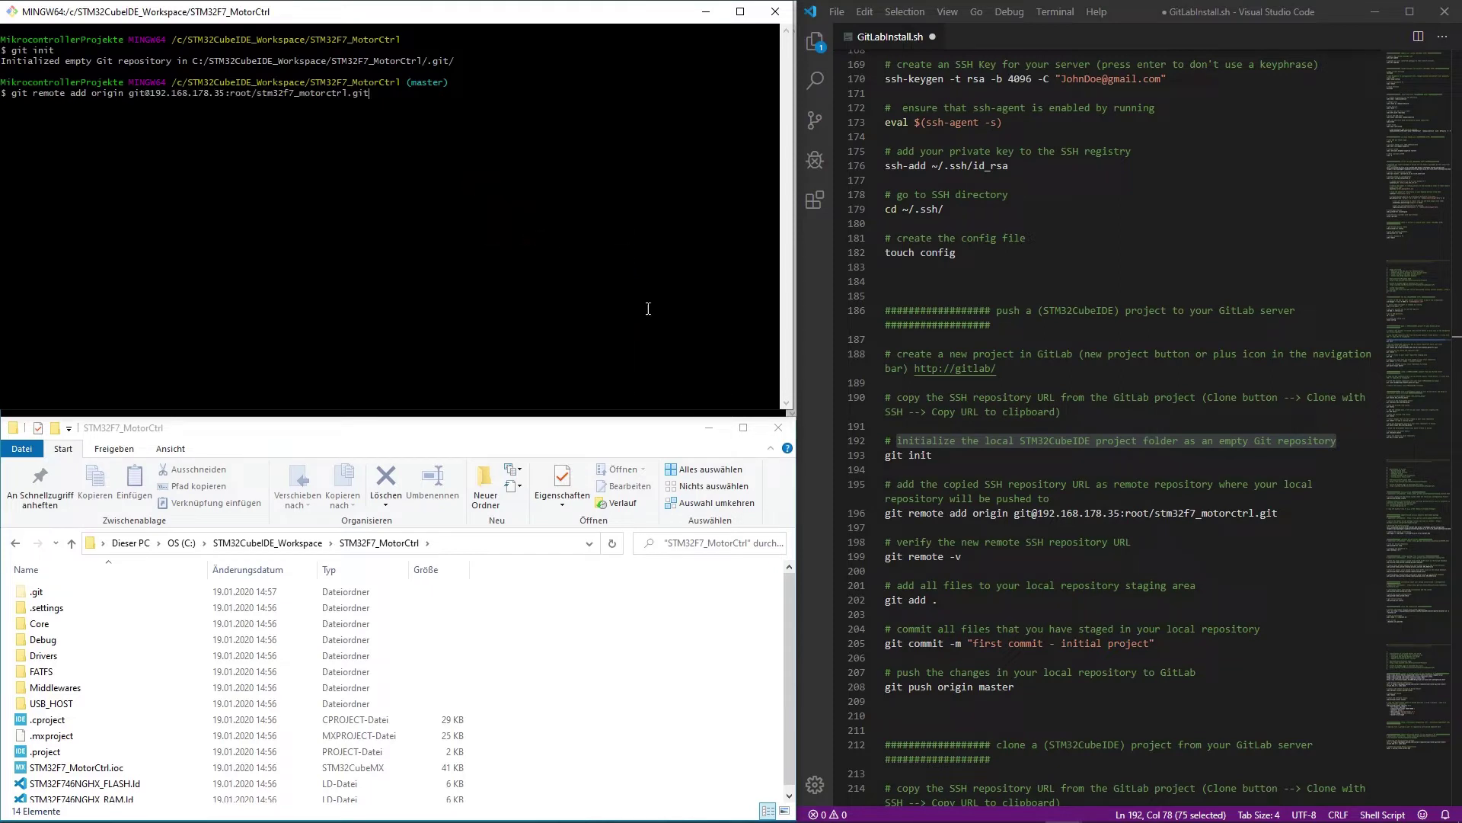
{"action": "key", "text": "Return"}
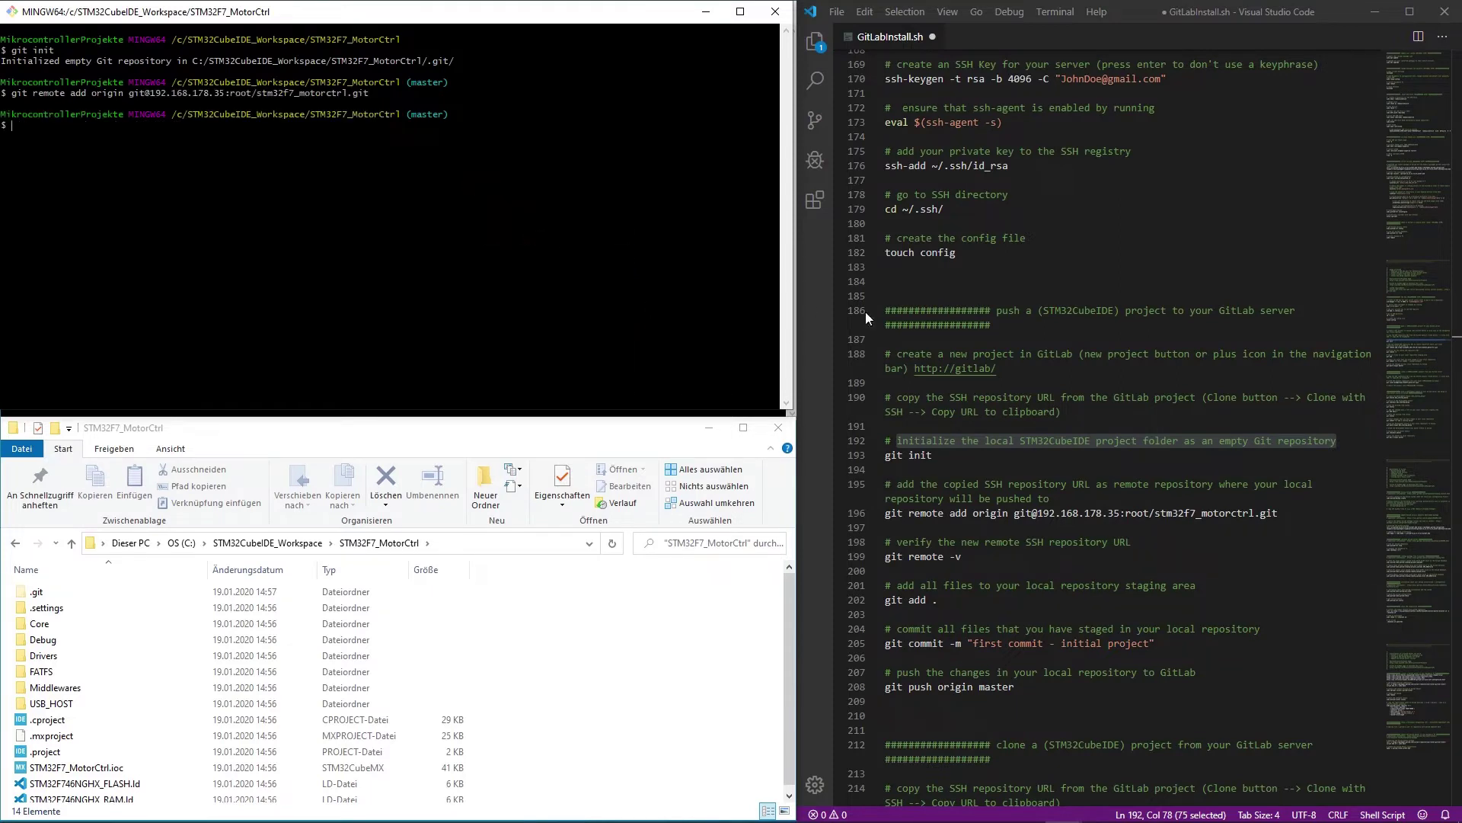
- Verify the GitLab remote by running git remote -v, pasted from the notes
{"action": "left_click_drag", "start_coordinate": [970, 560], "coordinate": [888, 562]}
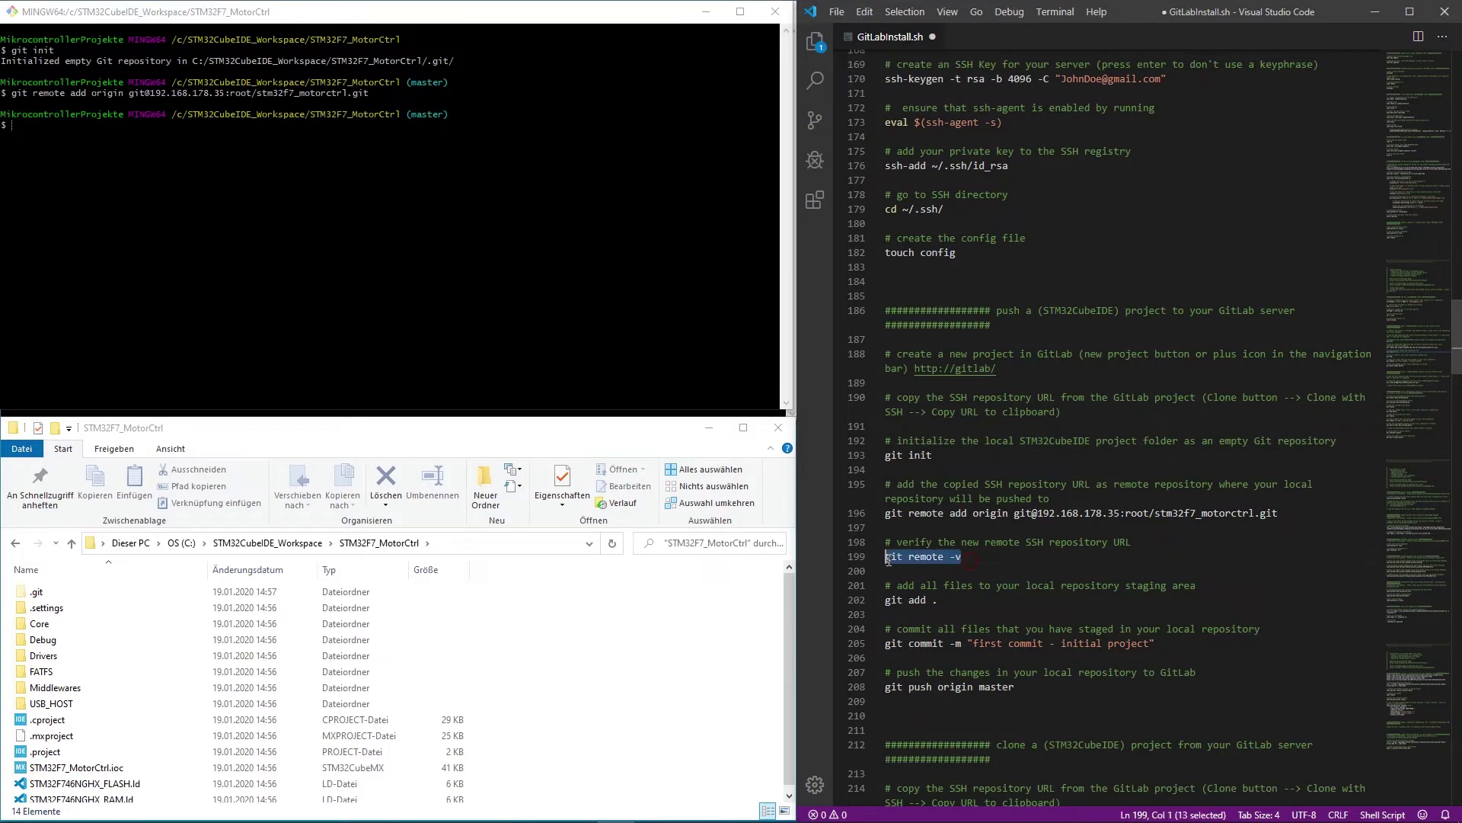
{"action": "right_click", "coordinate": [594, 327]}
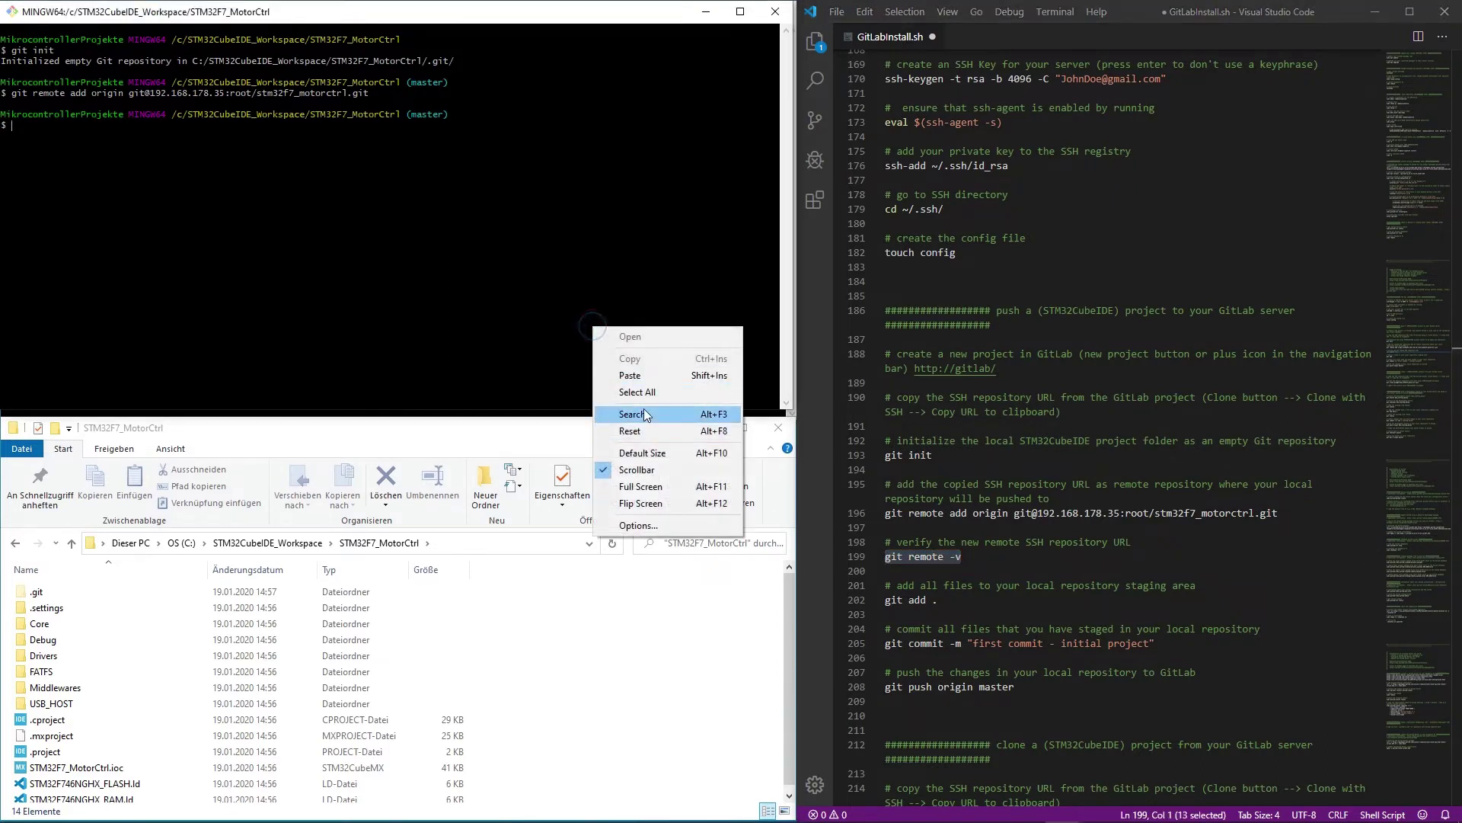
{"action": "left_click", "coordinate": [640, 375]}
{"action": "key", "text": "Return"}
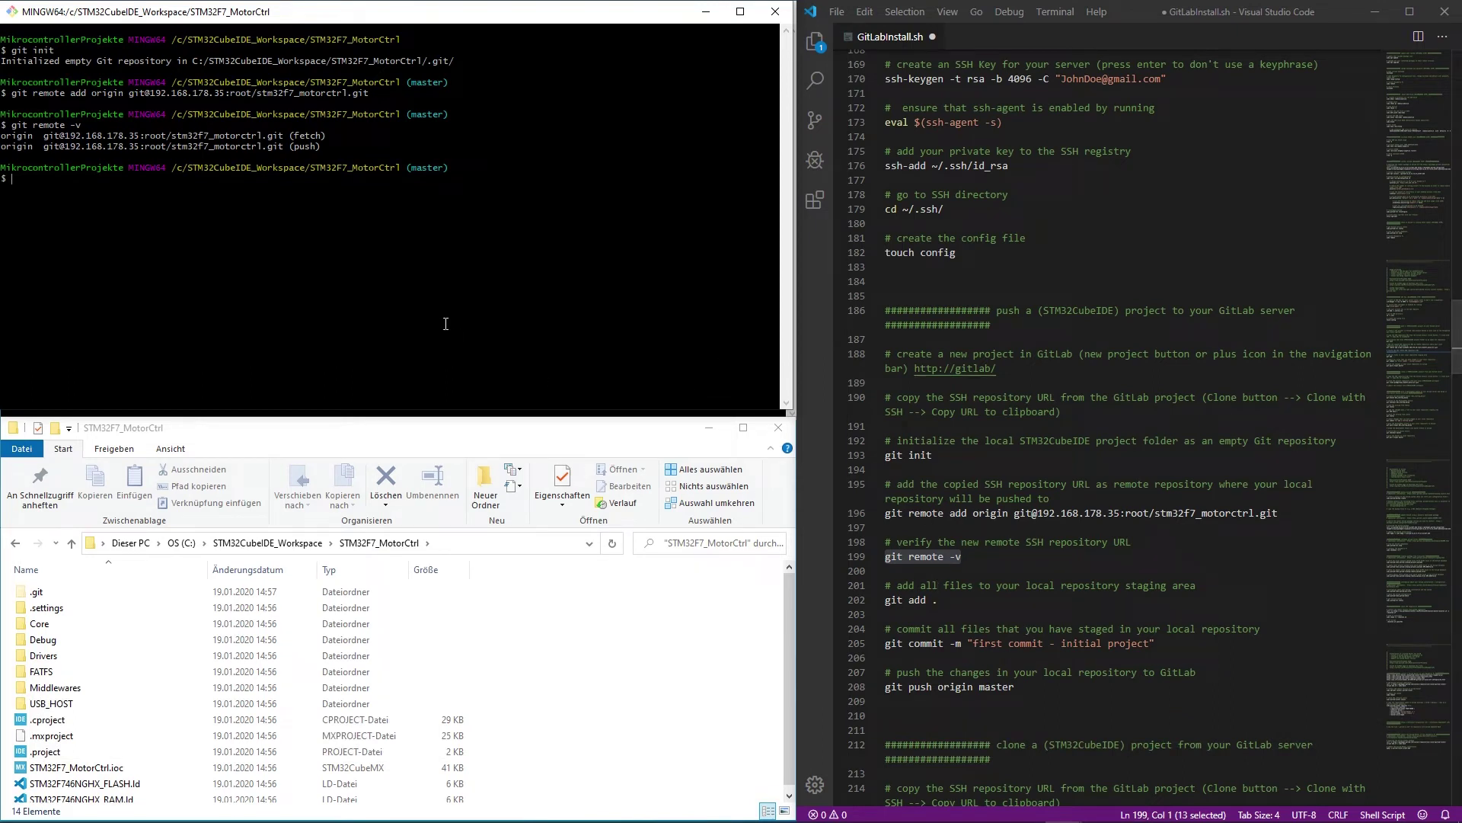
- Stage all project files with git add . and confirm with git status that they are new files
{"action": "type", "text": "t add"}
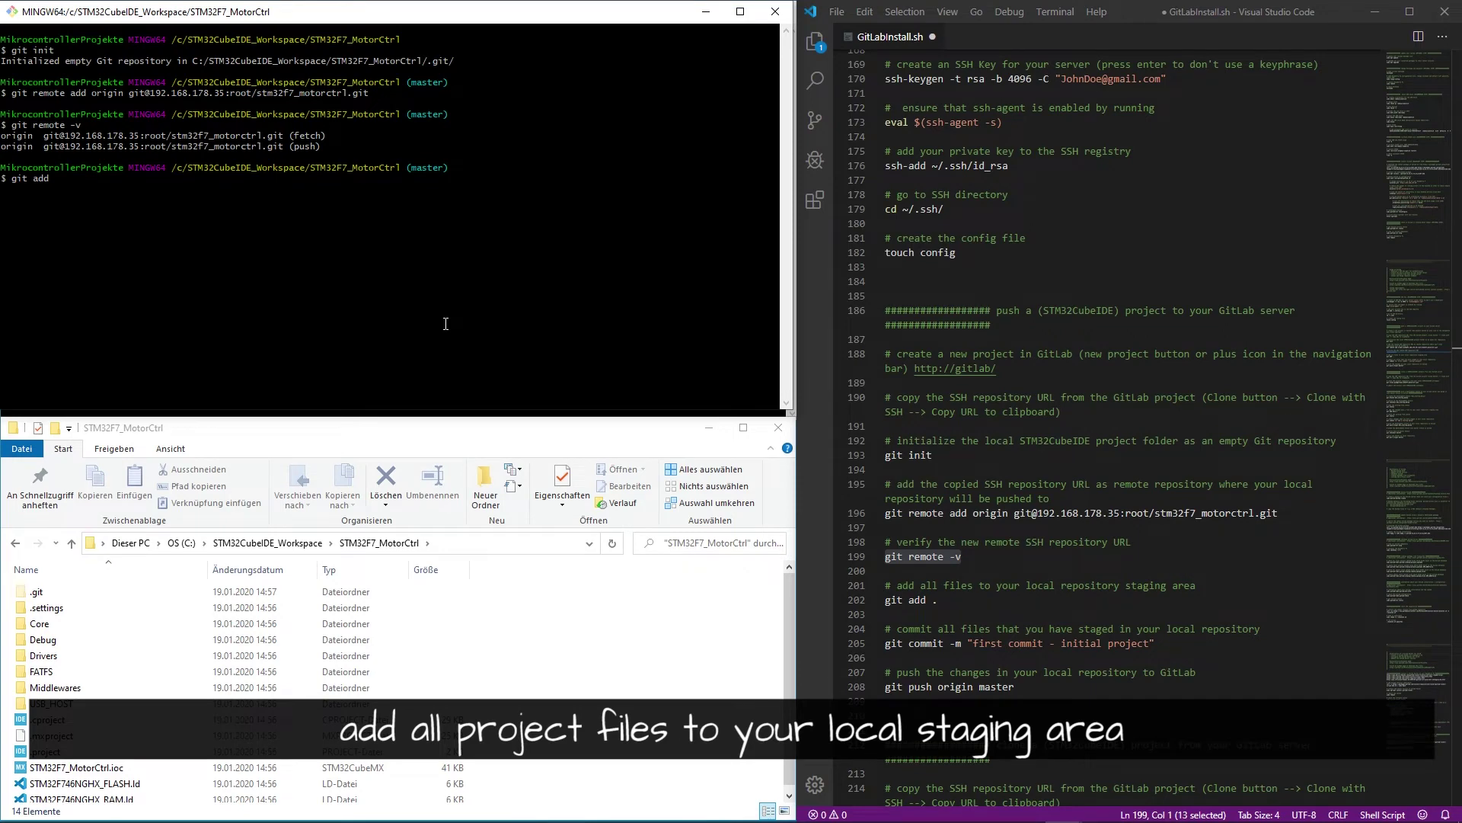
{"action": "type", "text": " ."}
{"action": "key", "text": "Return"}
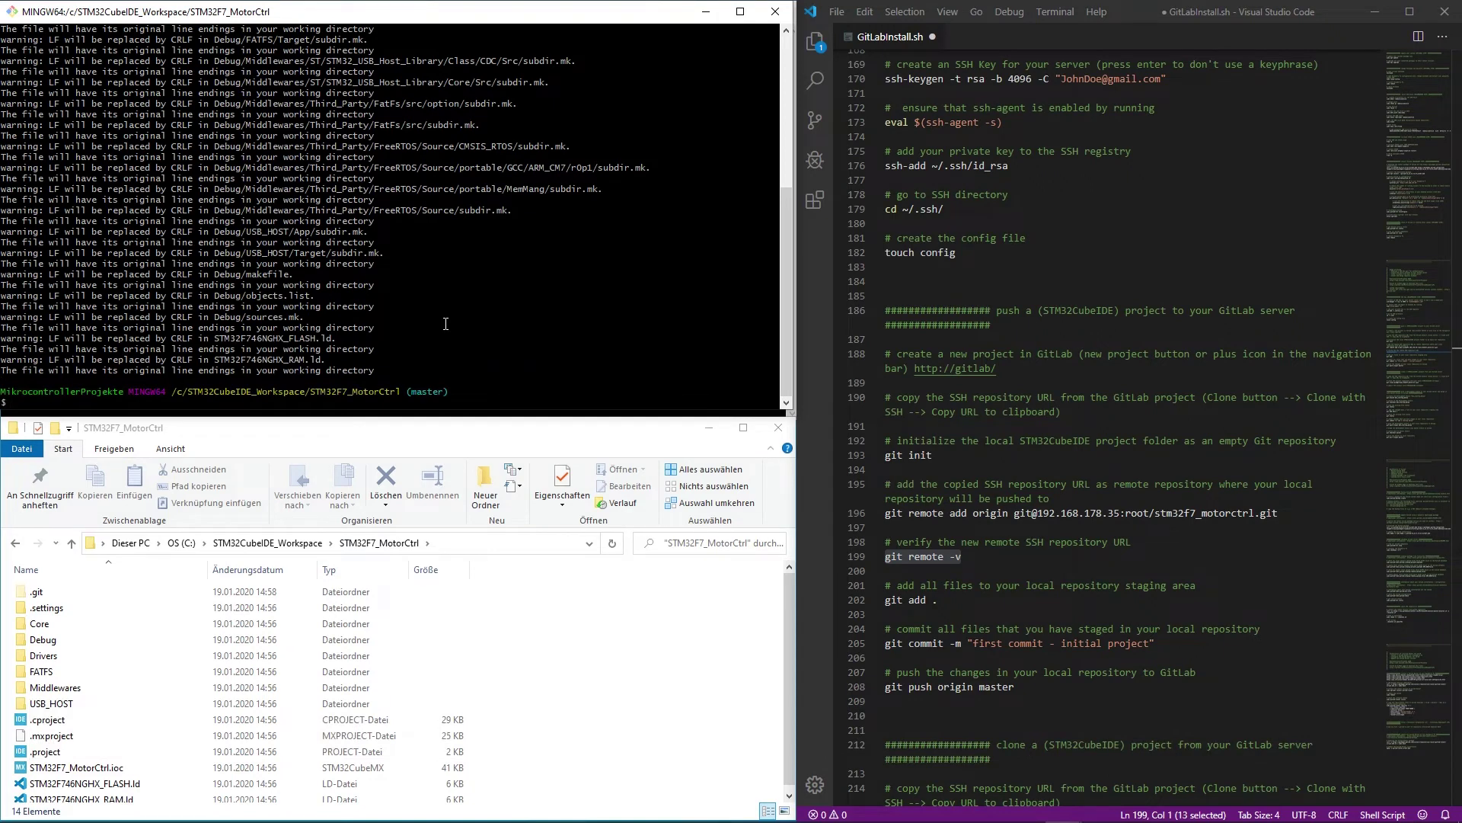
{"action": "type", "text": "status"}
{"action": "key", "text": "Return"}
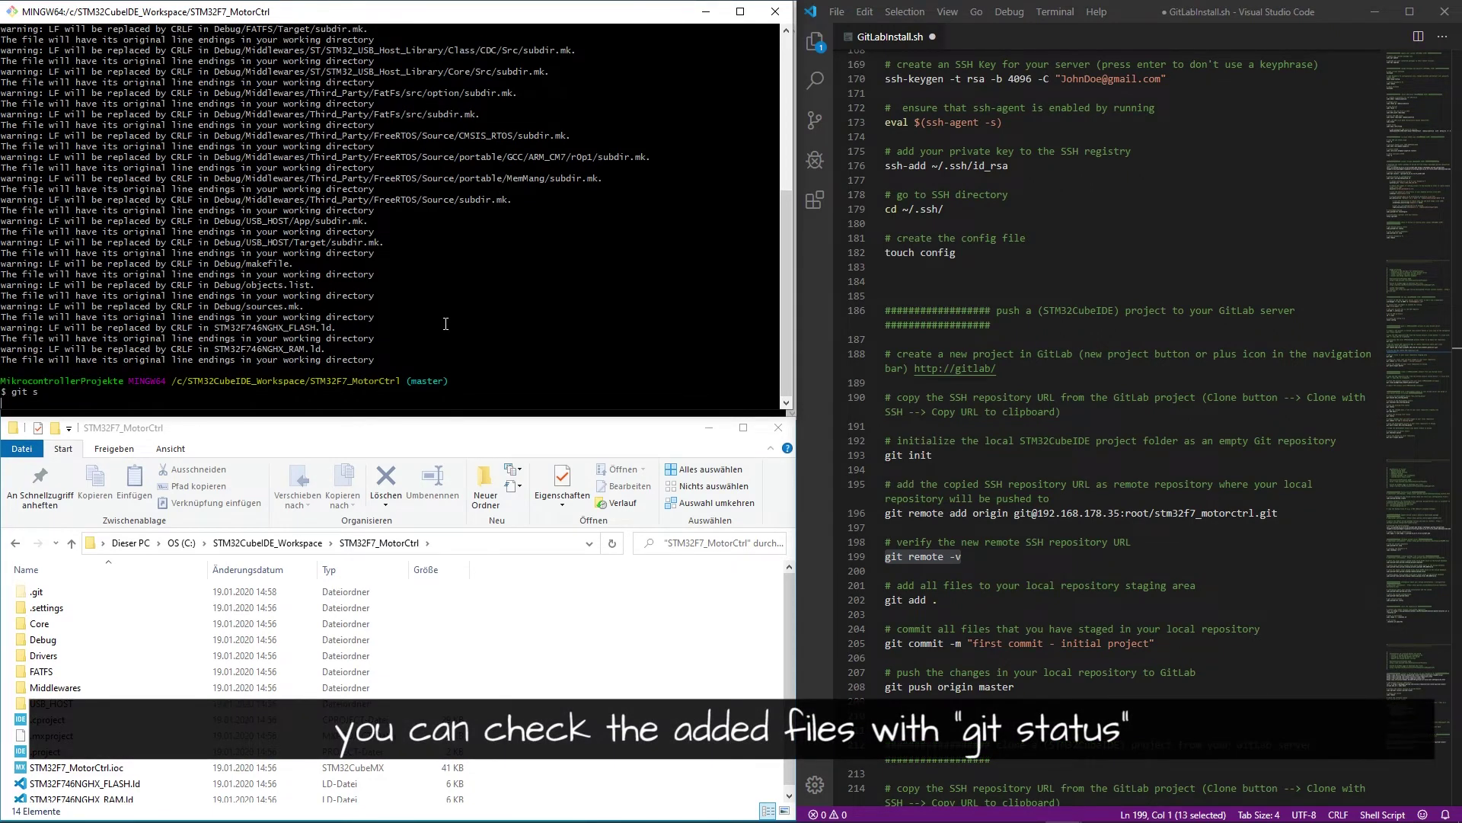
{"action": "scroll", "coordinate": [610, 347], "scroll_direction": "up", "scroll_amount": 15}
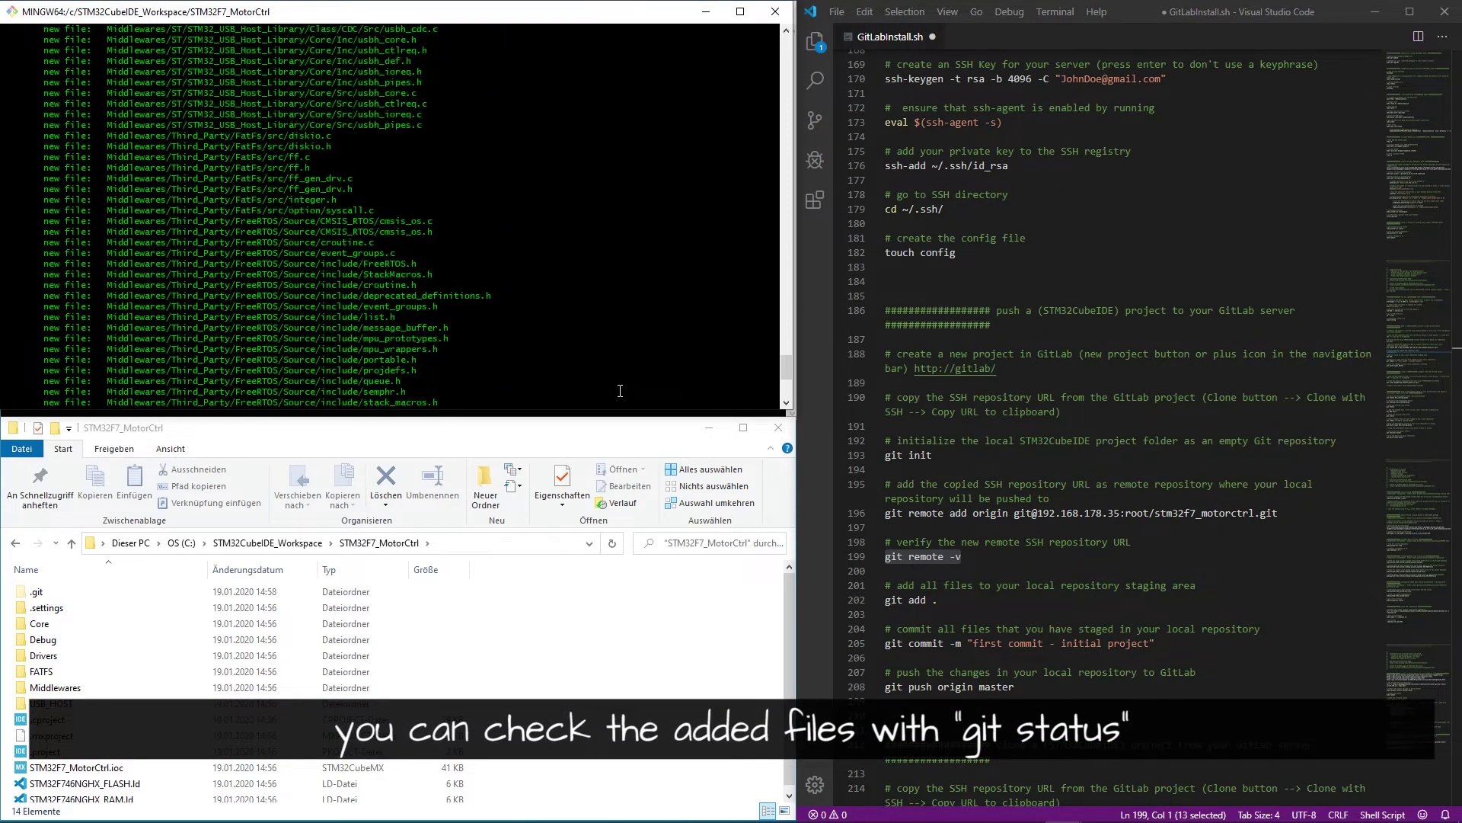
{"action": "scroll", "coordinate": [610, 348], "scroll_direction": "down", "scroll_amount": 15}
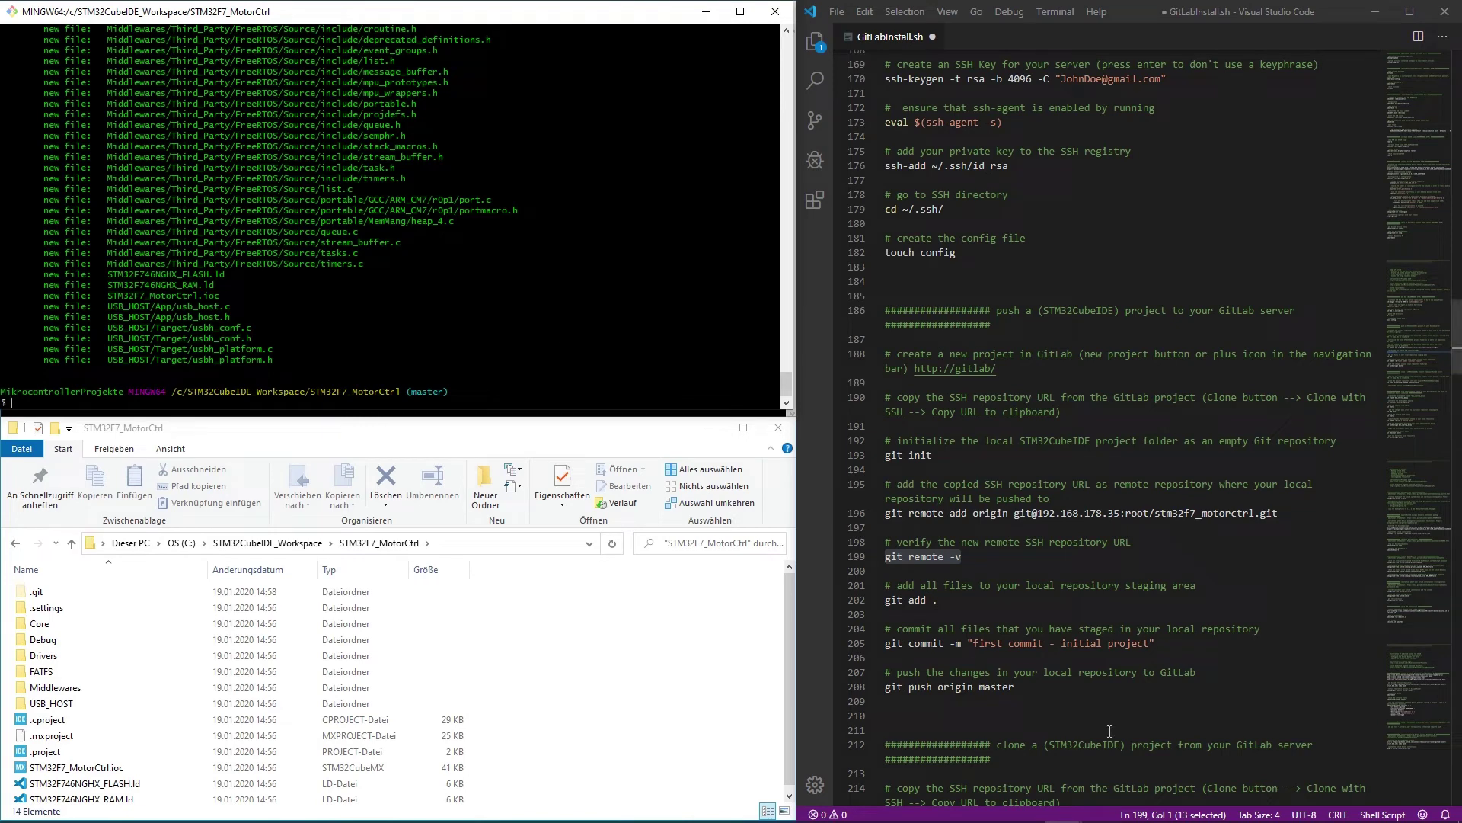
{"action": "left_click_drag", "start_coordinate": [1177, 645], "coordinate": [888, 649]}
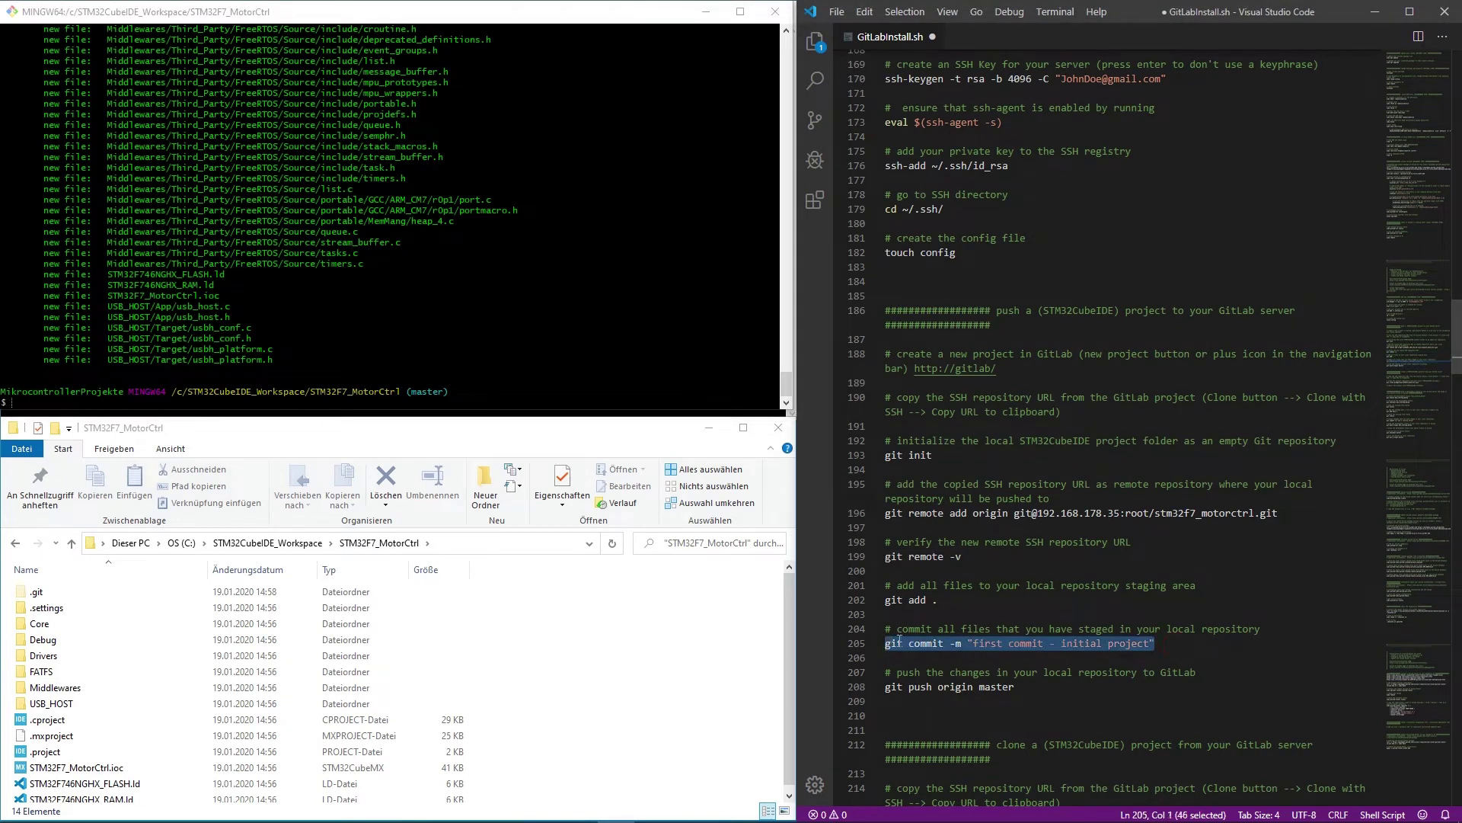
- Commit the staged files as 'first commit - initial project' and check git status
{"action": "right_click", "coordinate": [600, 335]}
{"action": "left_click", "coordinate": [647, 384]}
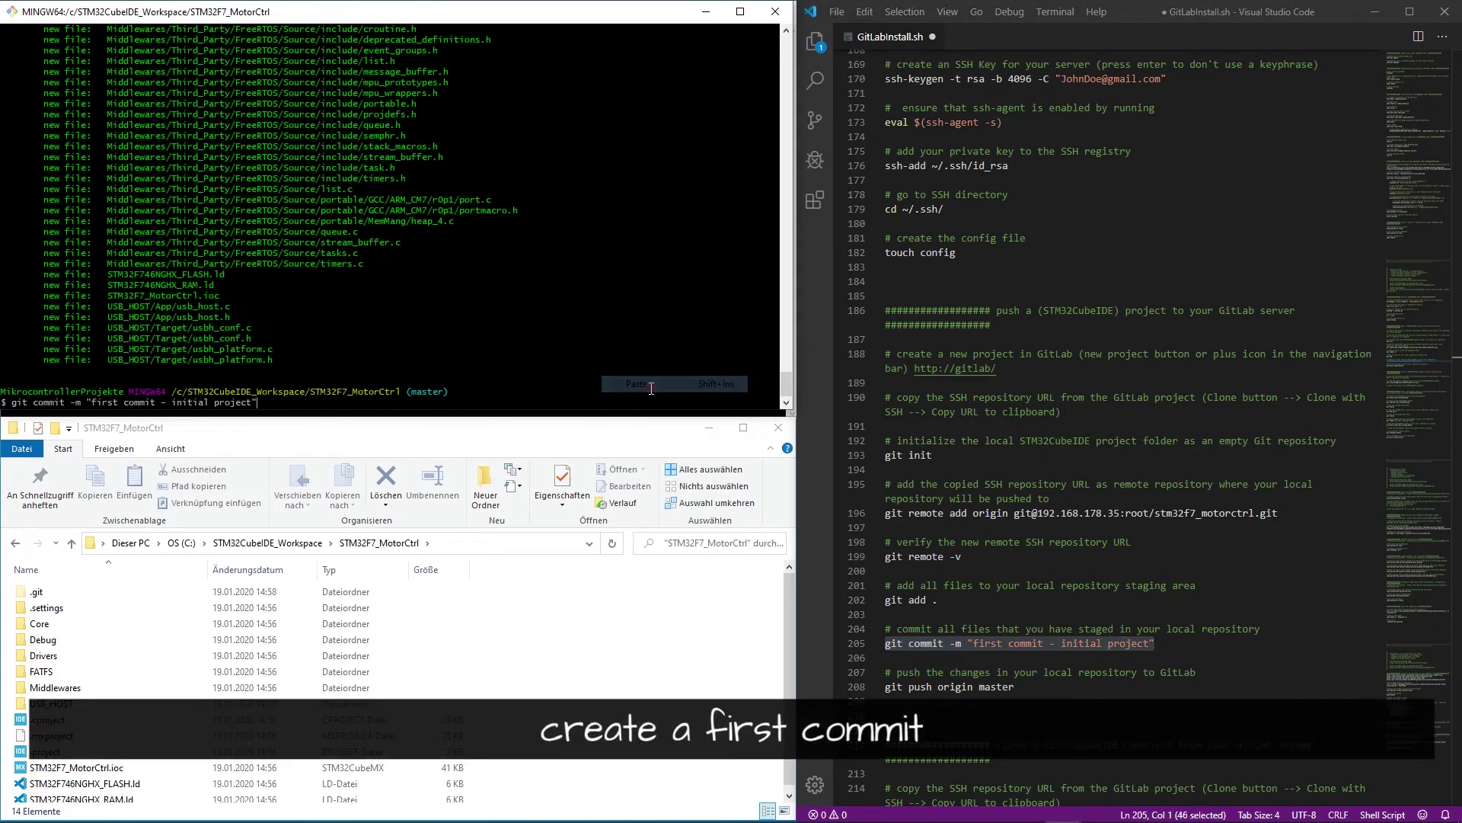
{"action": "key", "text": "Return"}
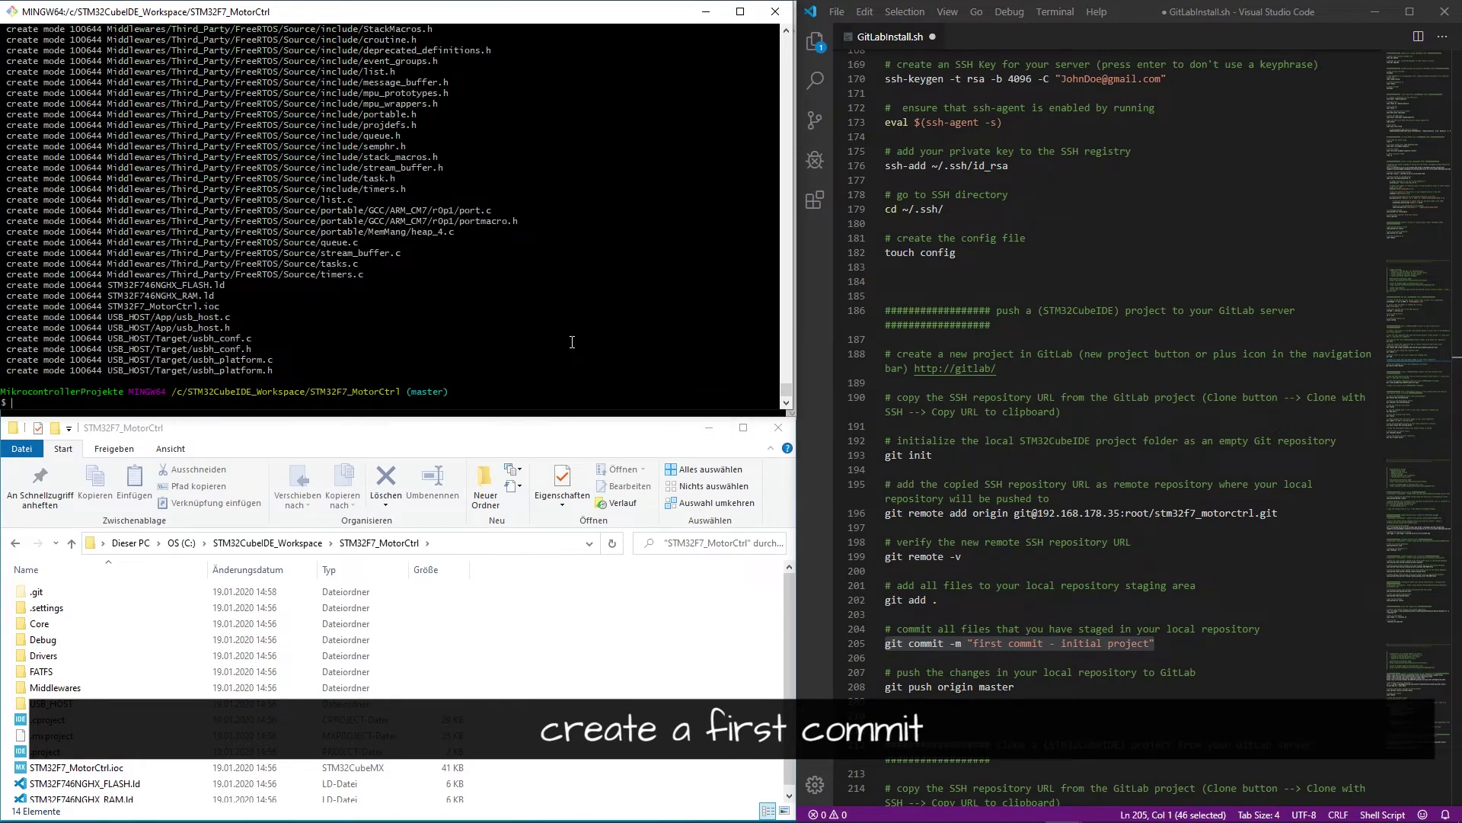
{"action": "type", "text": "git s"}
{"action": "key", "text": "Return"}
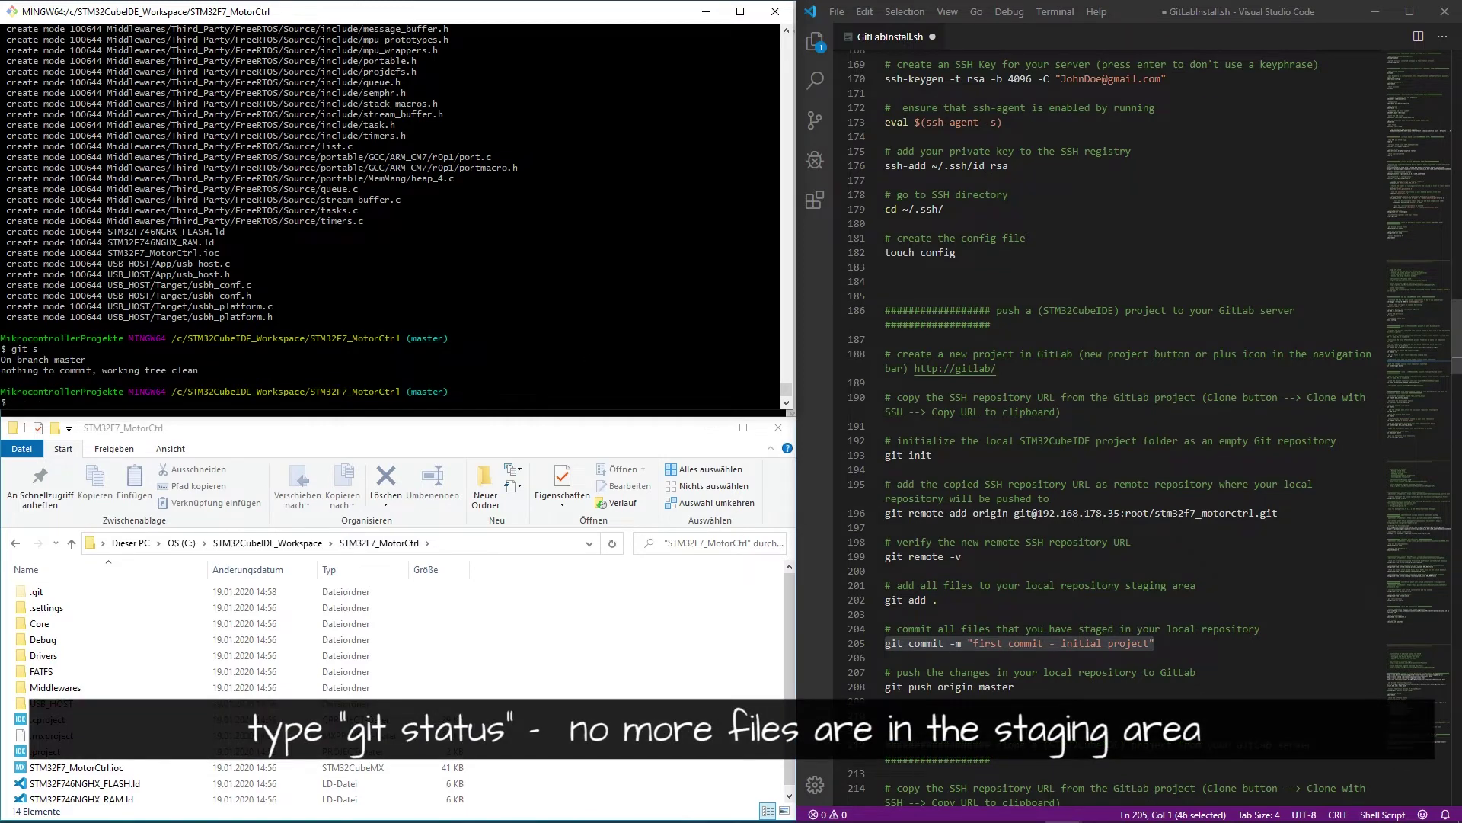
- Push master to the GitLab server with git push origin master, accepting the host key
{"action": "left_click_drag", "start_coordinate": [1014, 686], "coordinate": [875, 681]}
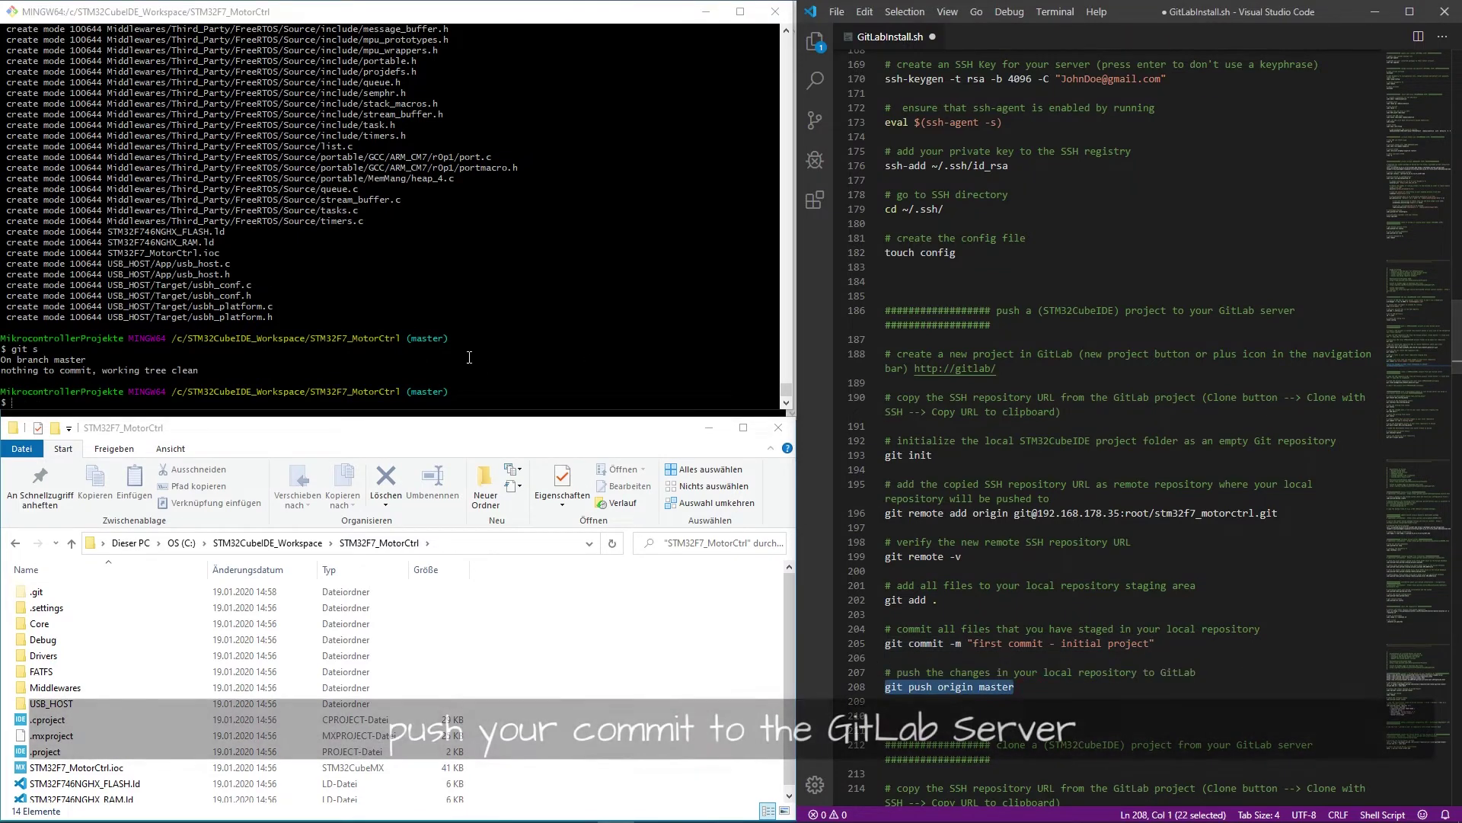
{"action": "key", "text": "ctrl+c"}
{"action": "right_click", "coordinate": [556, 386]}
{"action": "left_click", "coordinate": [613, 438]}
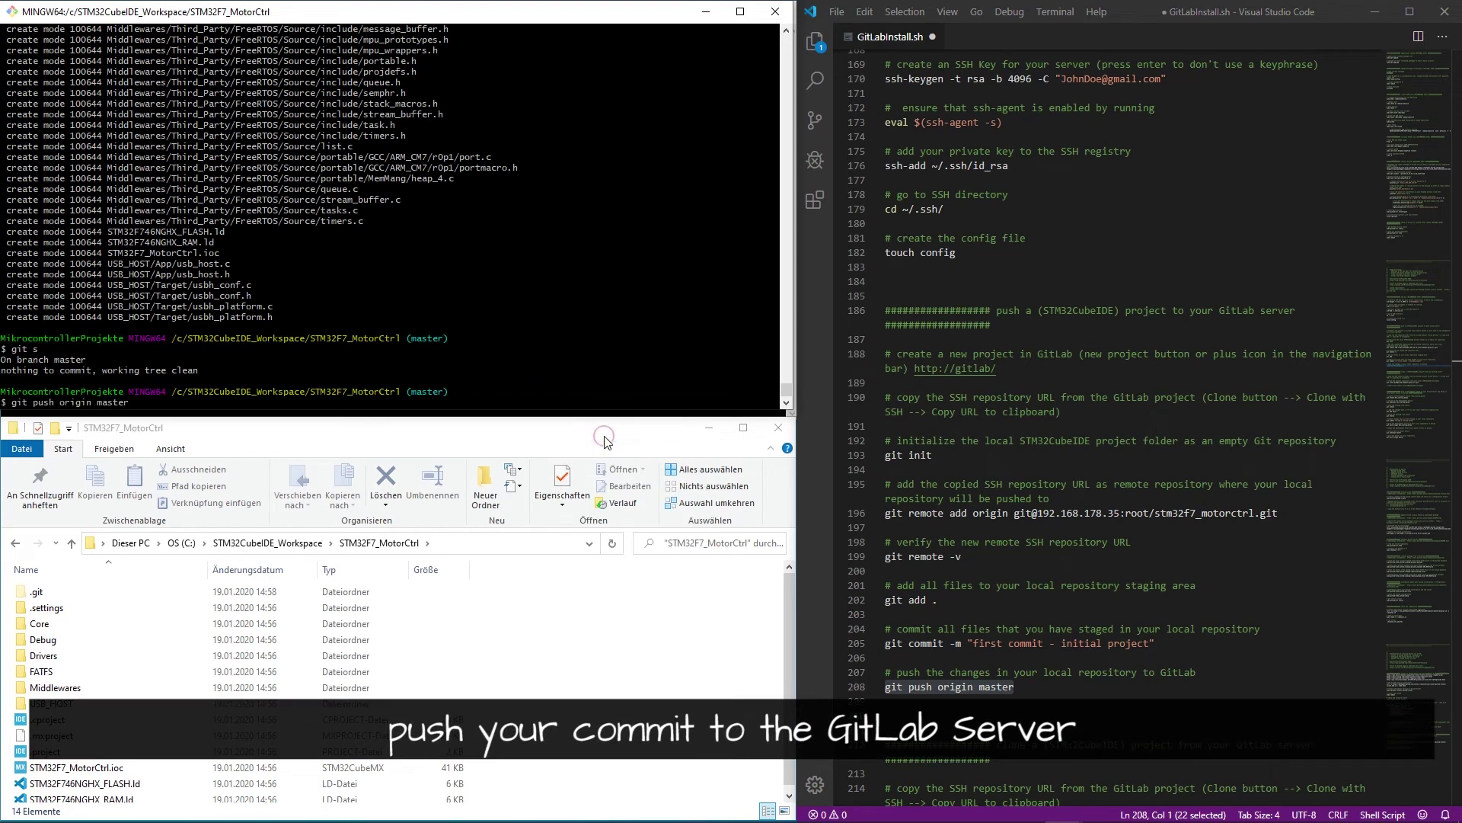
{"action": "key", "text": "Return"}
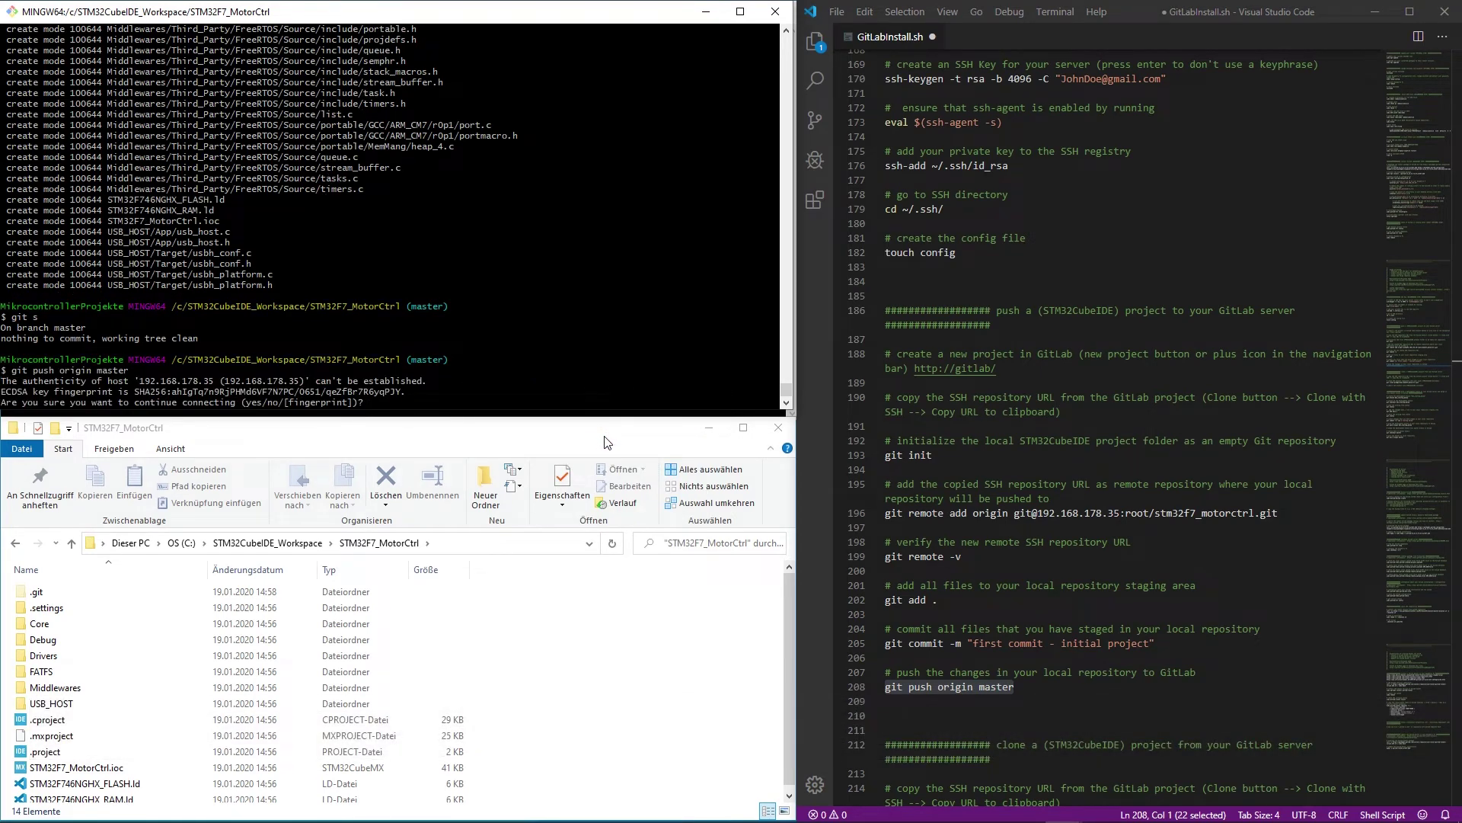
{"action": "type", "text": "yes"}
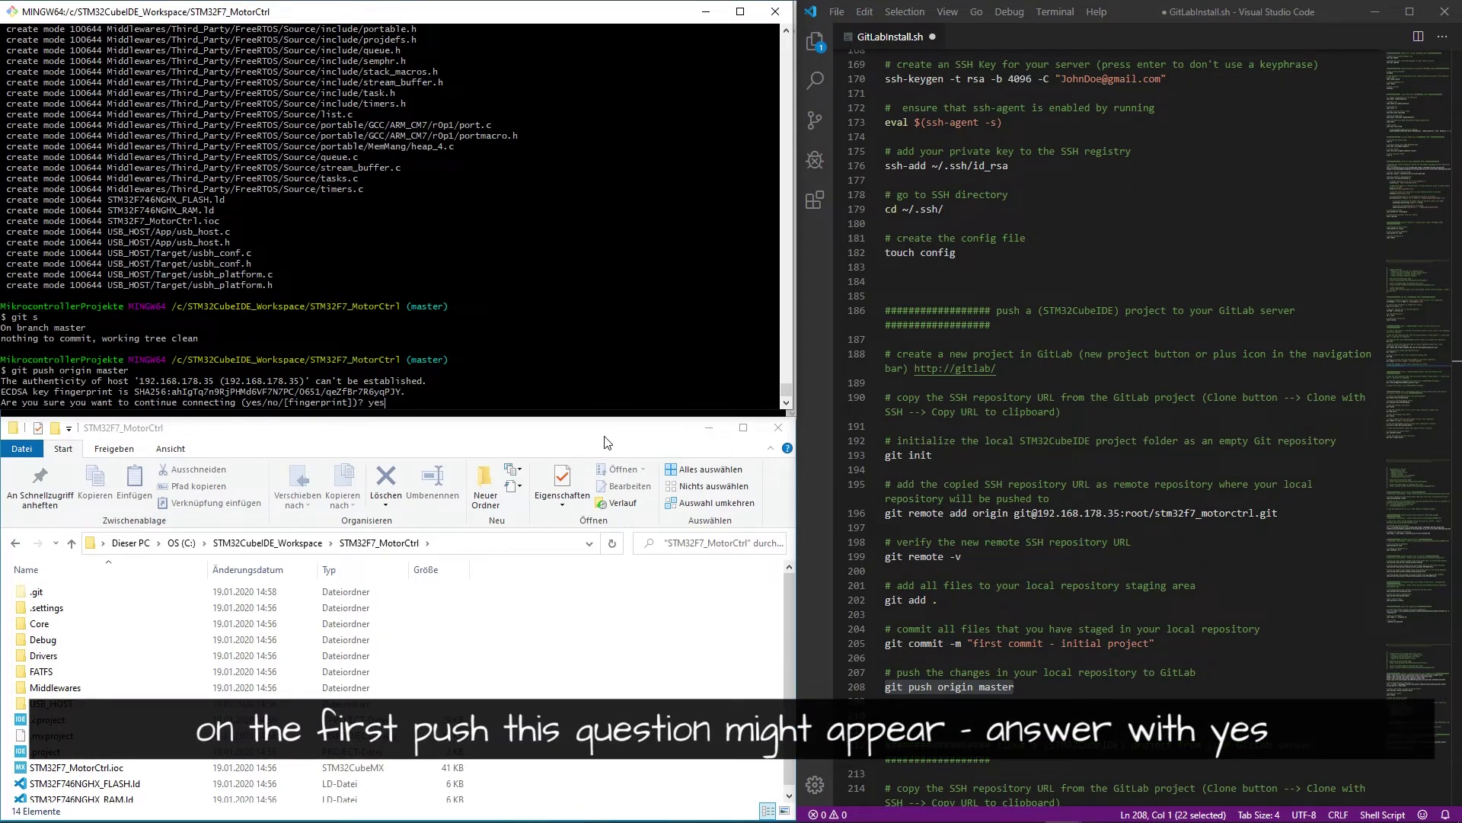
{"action": "key", "text": "Return"}
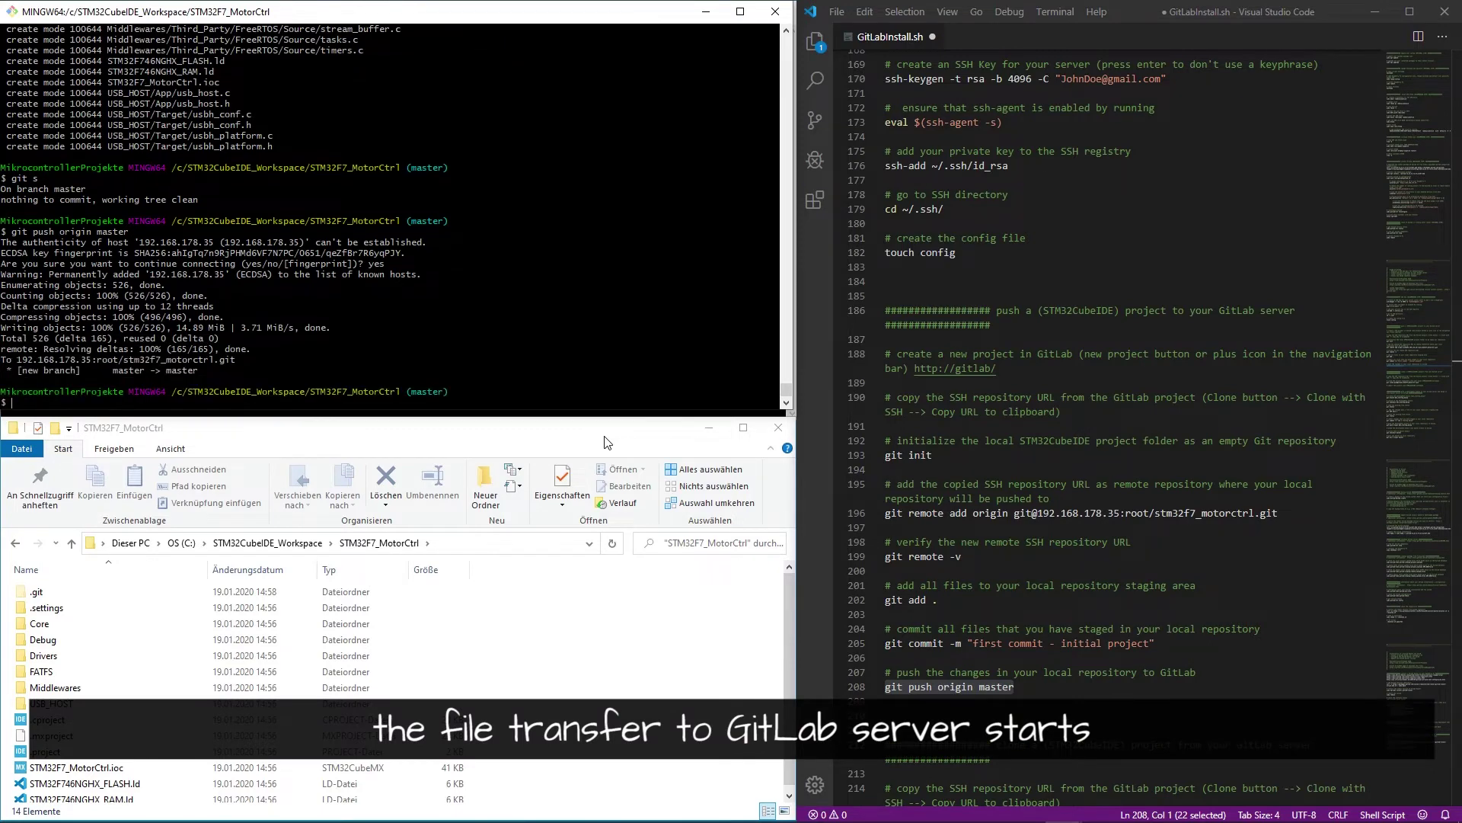
{"action": "key", "text": "alt+Tab"}
{"action": "key", "text": "Tab"}
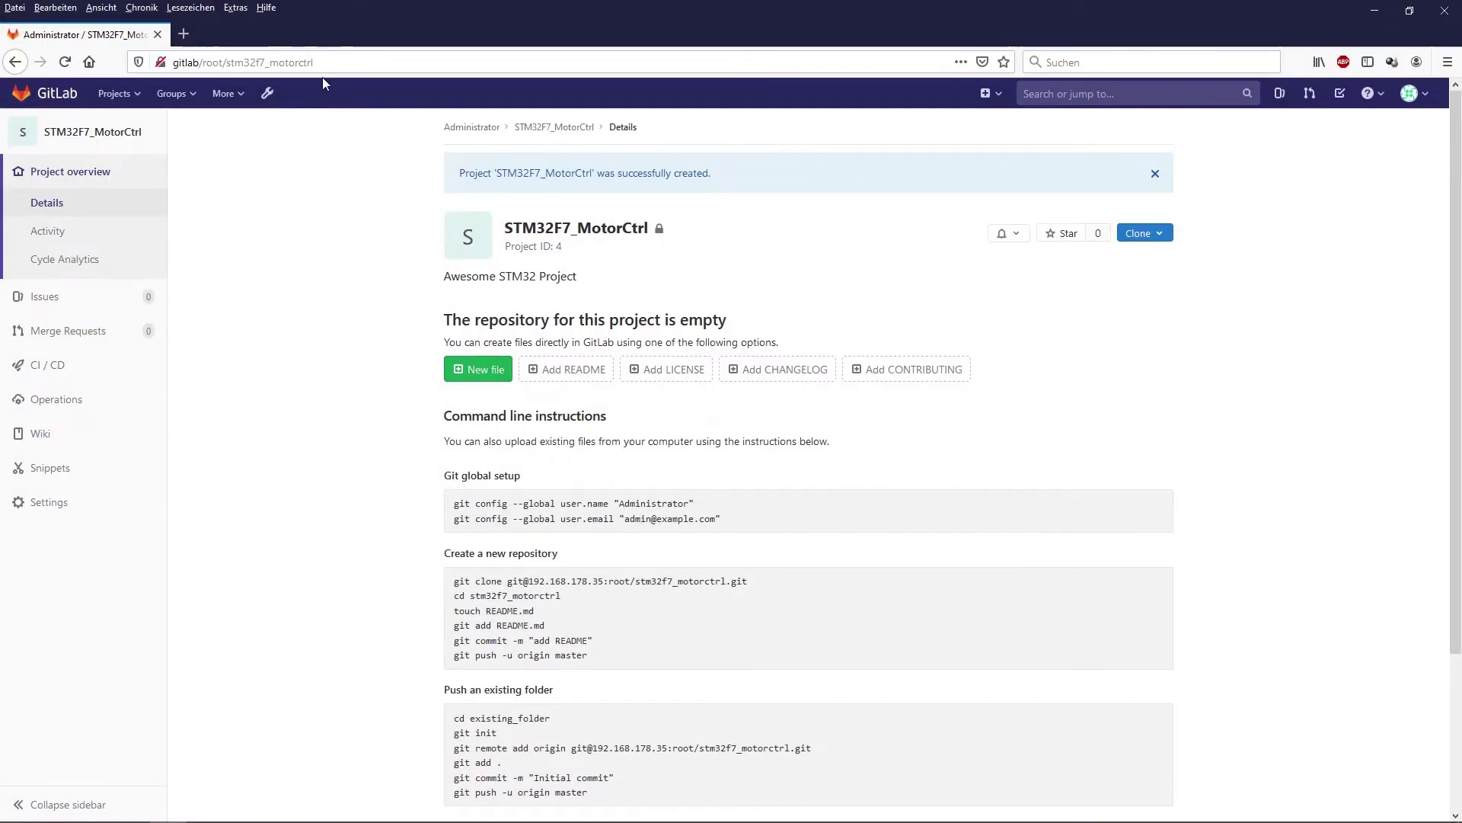
- Open STM32F7_MotorCtrl on GitLab and browse the pushed Core/Src/main.c source
{"action": "left_click", "coordinate": [47, 93]}
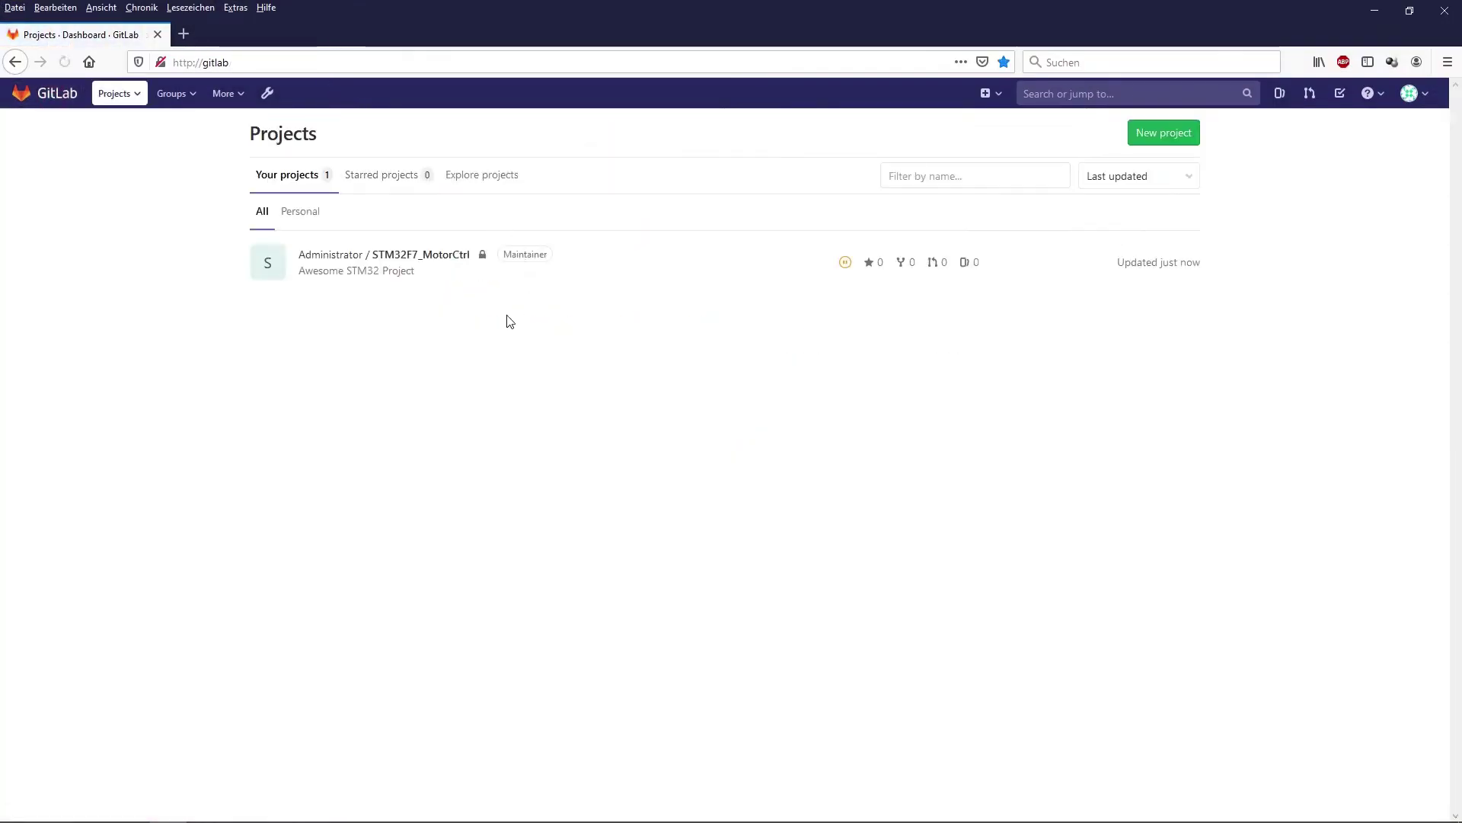
{"action": "left_click", "coordinate": [433, 255]}
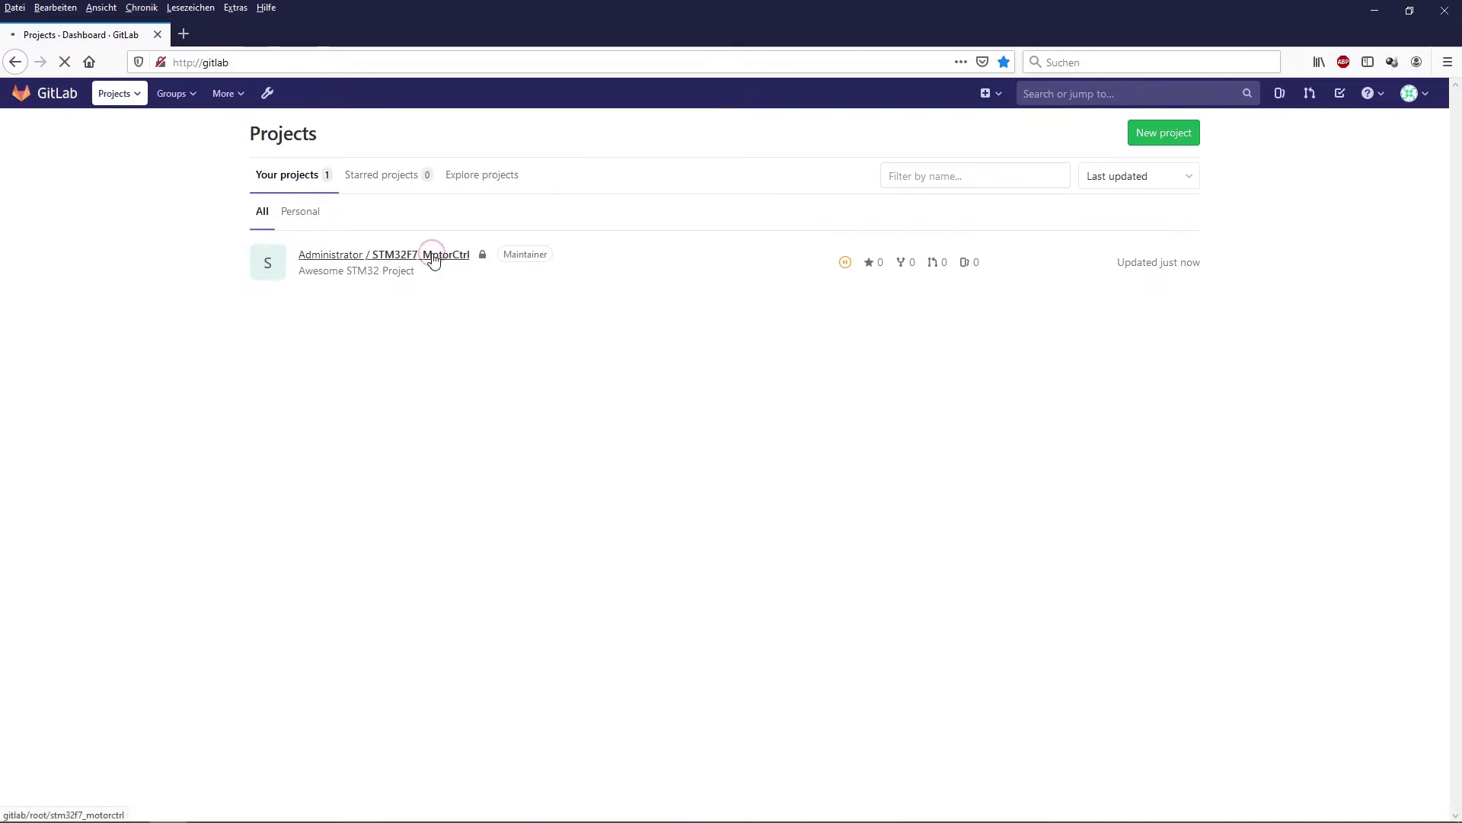
{"action": "scroll", "coordinate": [863, 391], "scroll_direction": "down", "scroll_amount": 3}
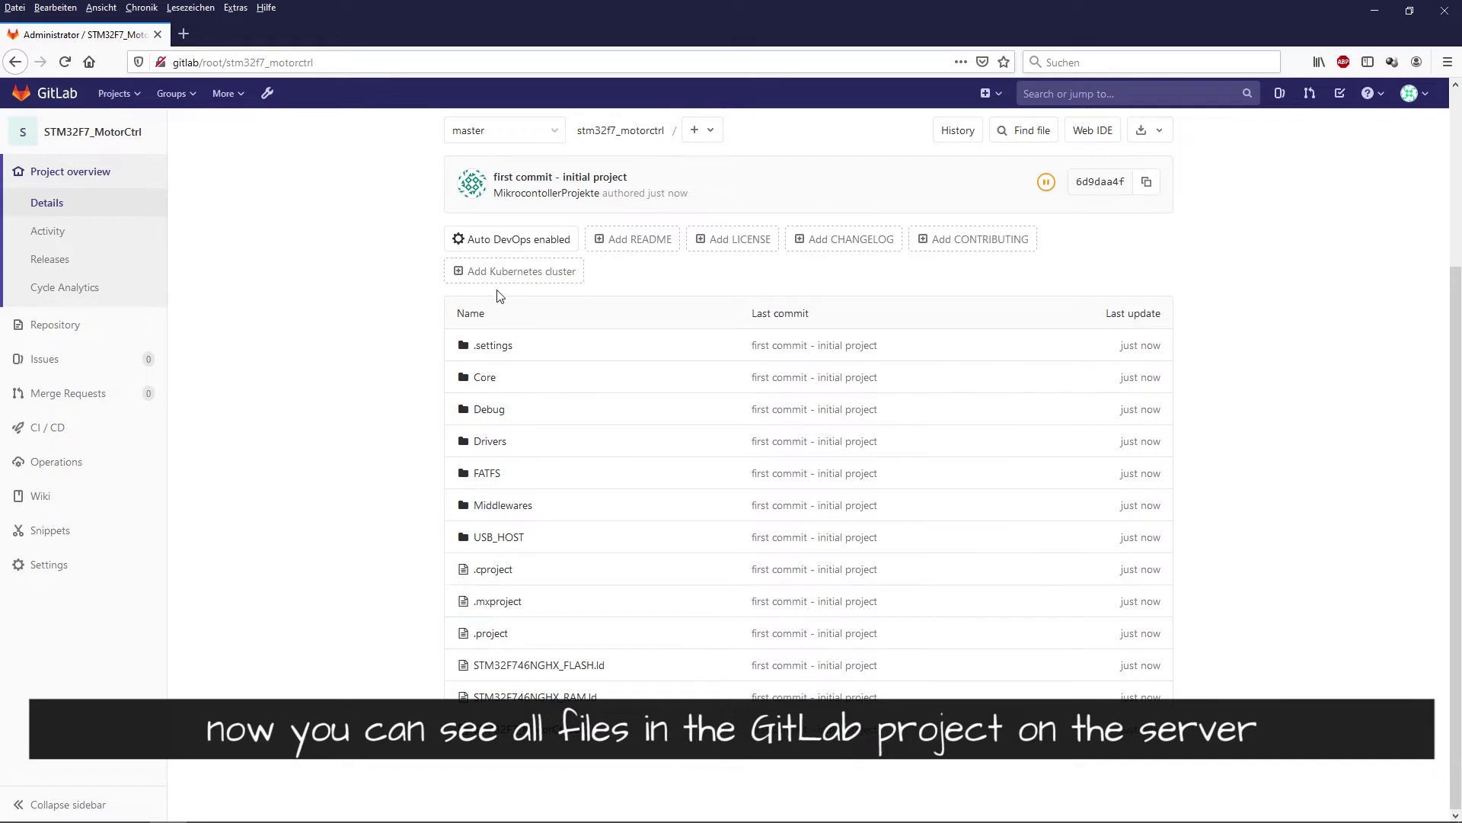
{"action": "left_click", "coordinate": [484, 378]}
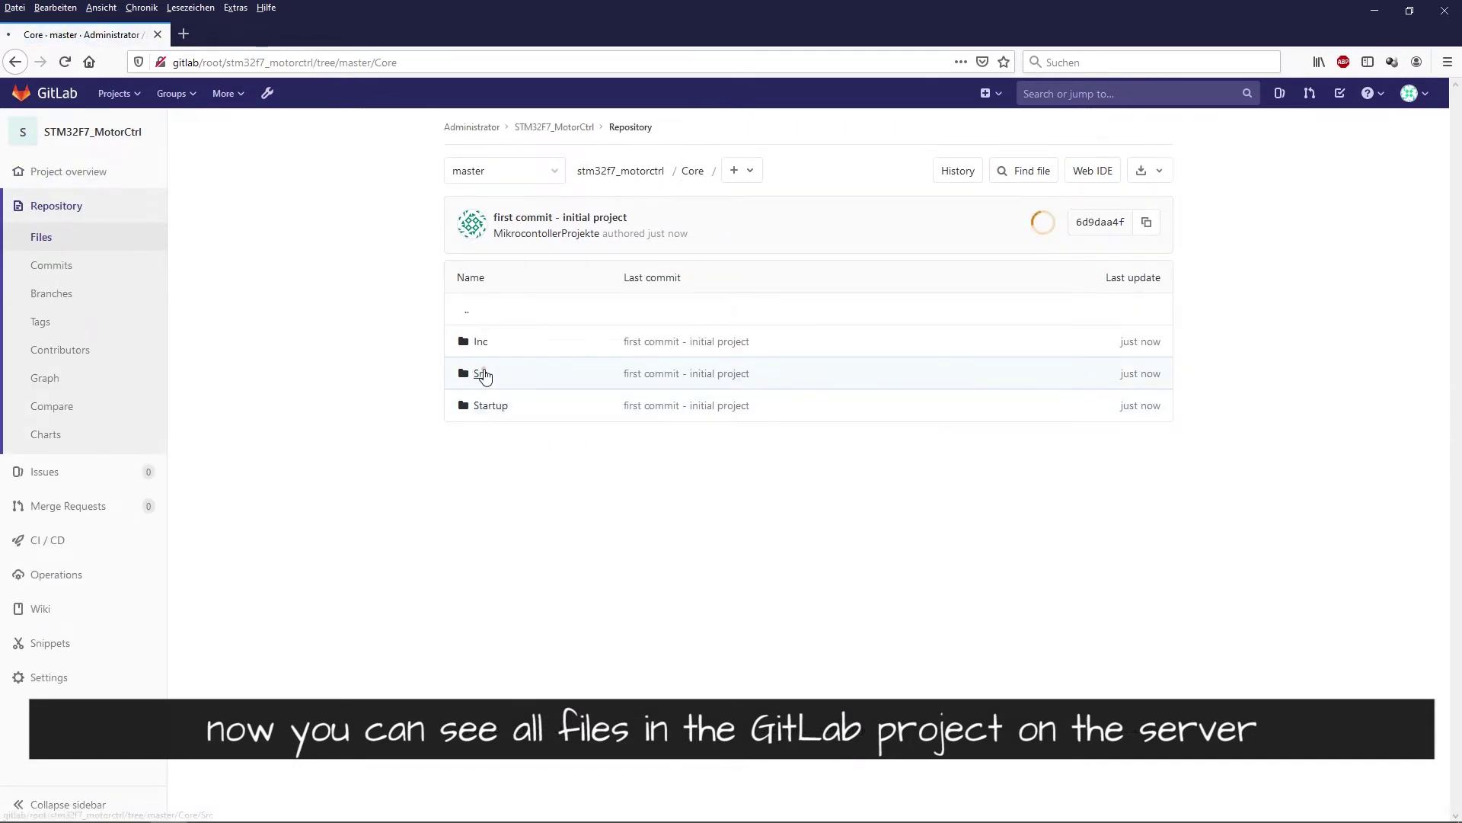
{"action": "left_click", "coordinate": [481, 374]}
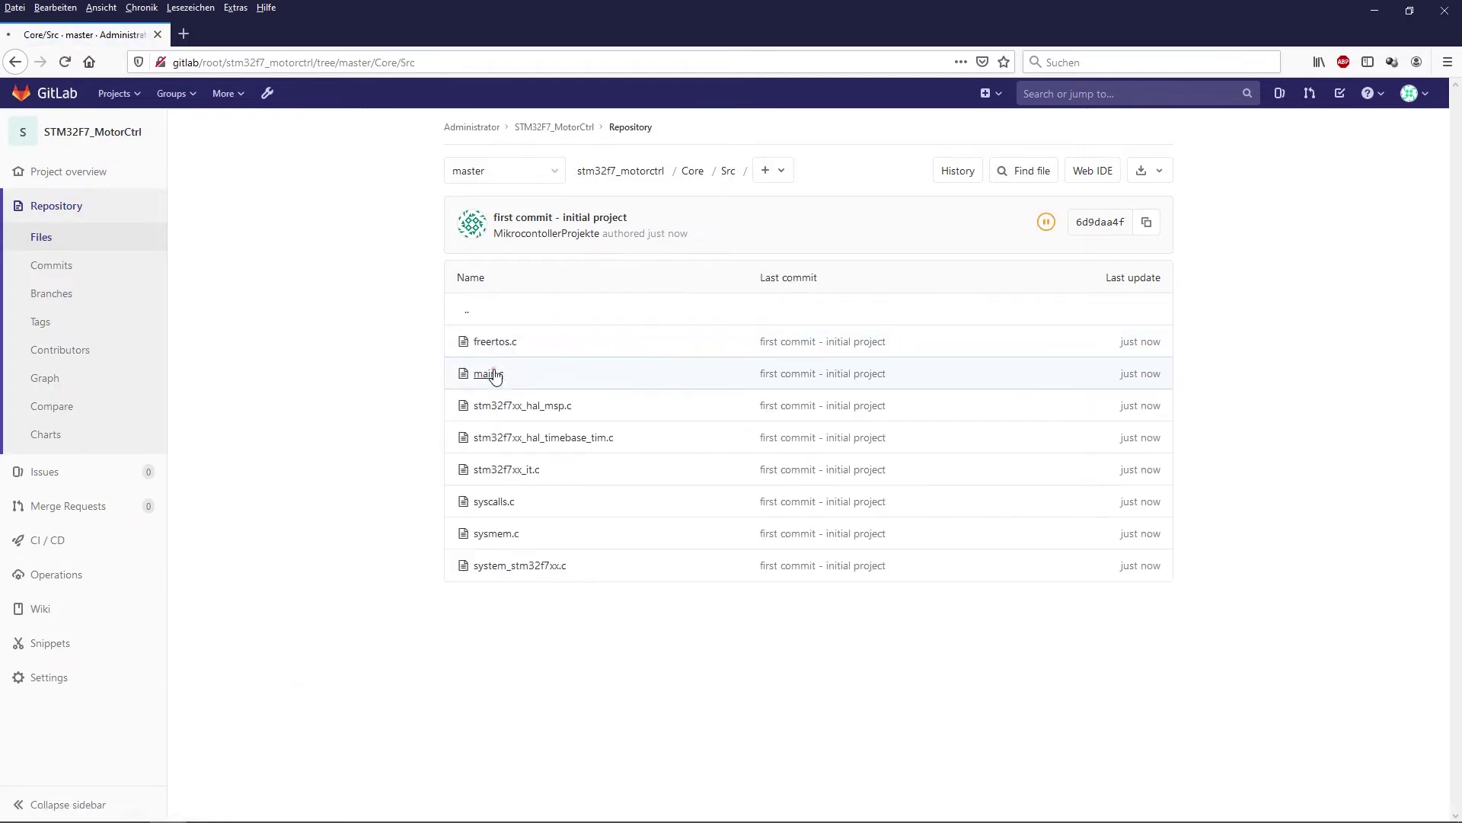
{"action": "left_click", "coordinate": [490, 372]}
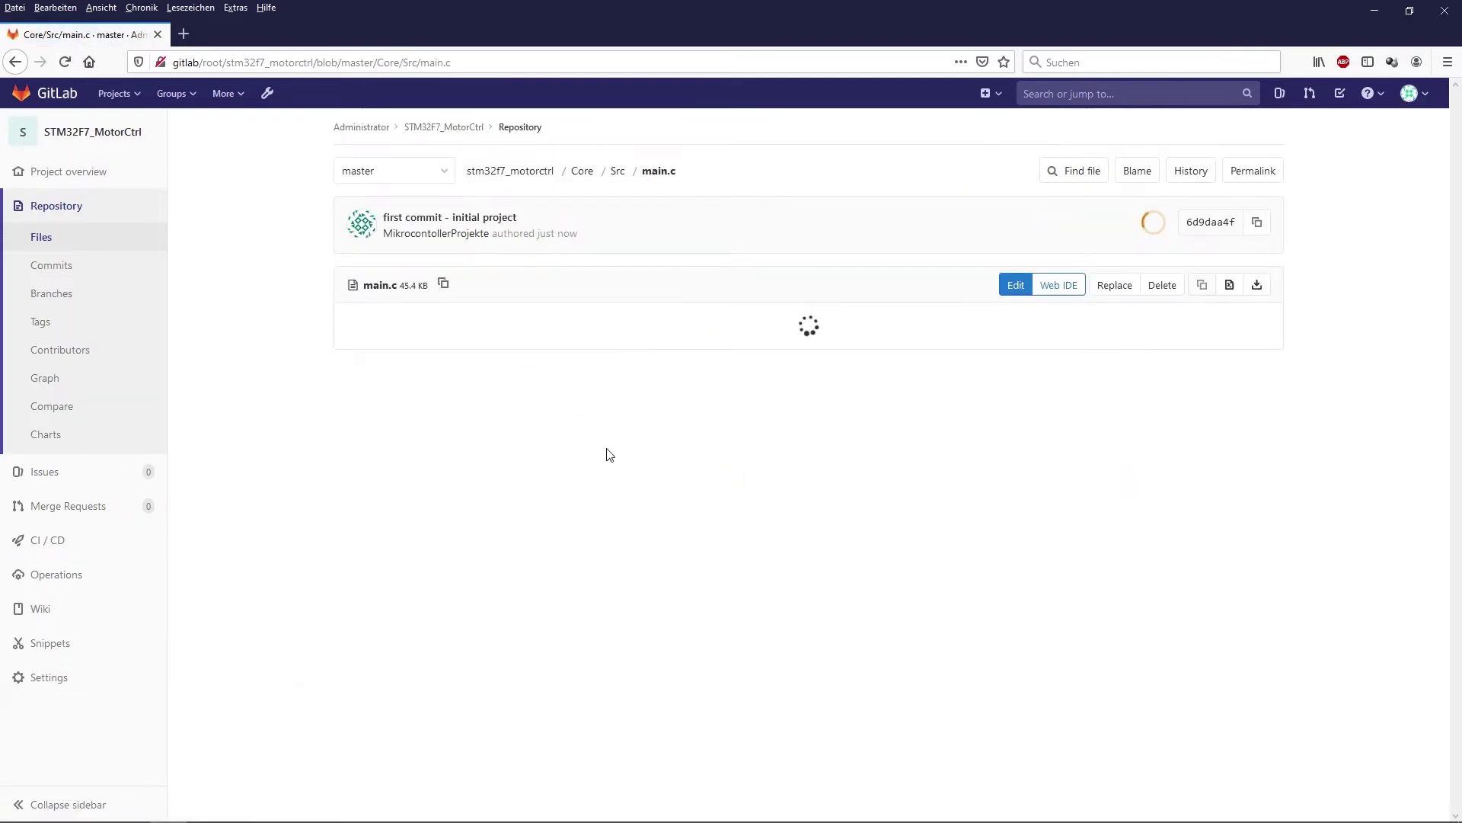
{"action": "scroll", "coordinate": [762, 497], "scroll_direction": "down", "scroll_amount": 18}
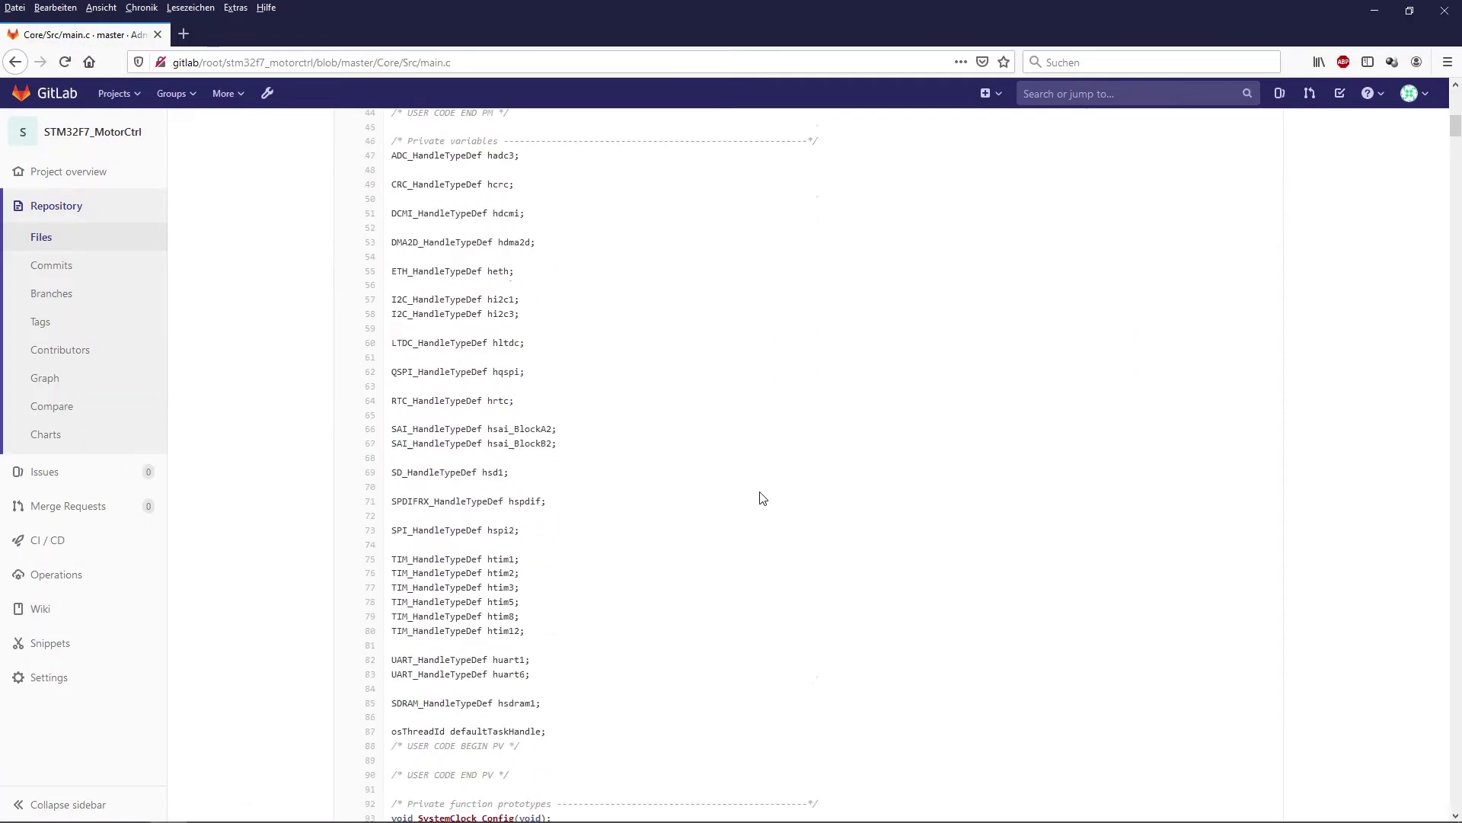
{"action": "scroll", "coordinate": [764, 497], "scroll_direction": "down", "scroll_amount": 15}
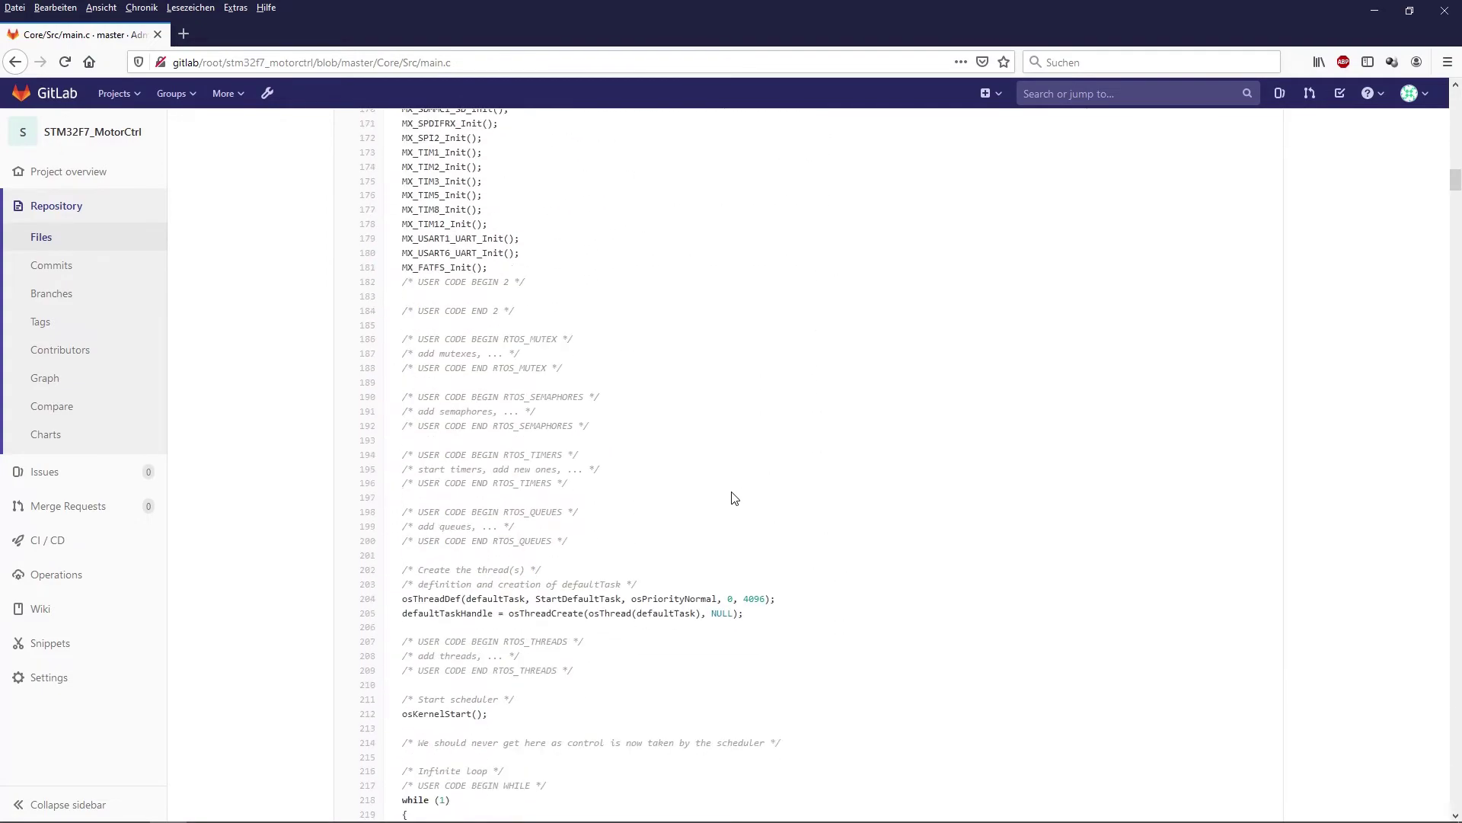
{"action": "scroll", "coordinate": [593, 463], "scroll_direction": "down", "scroll_amount": 9}
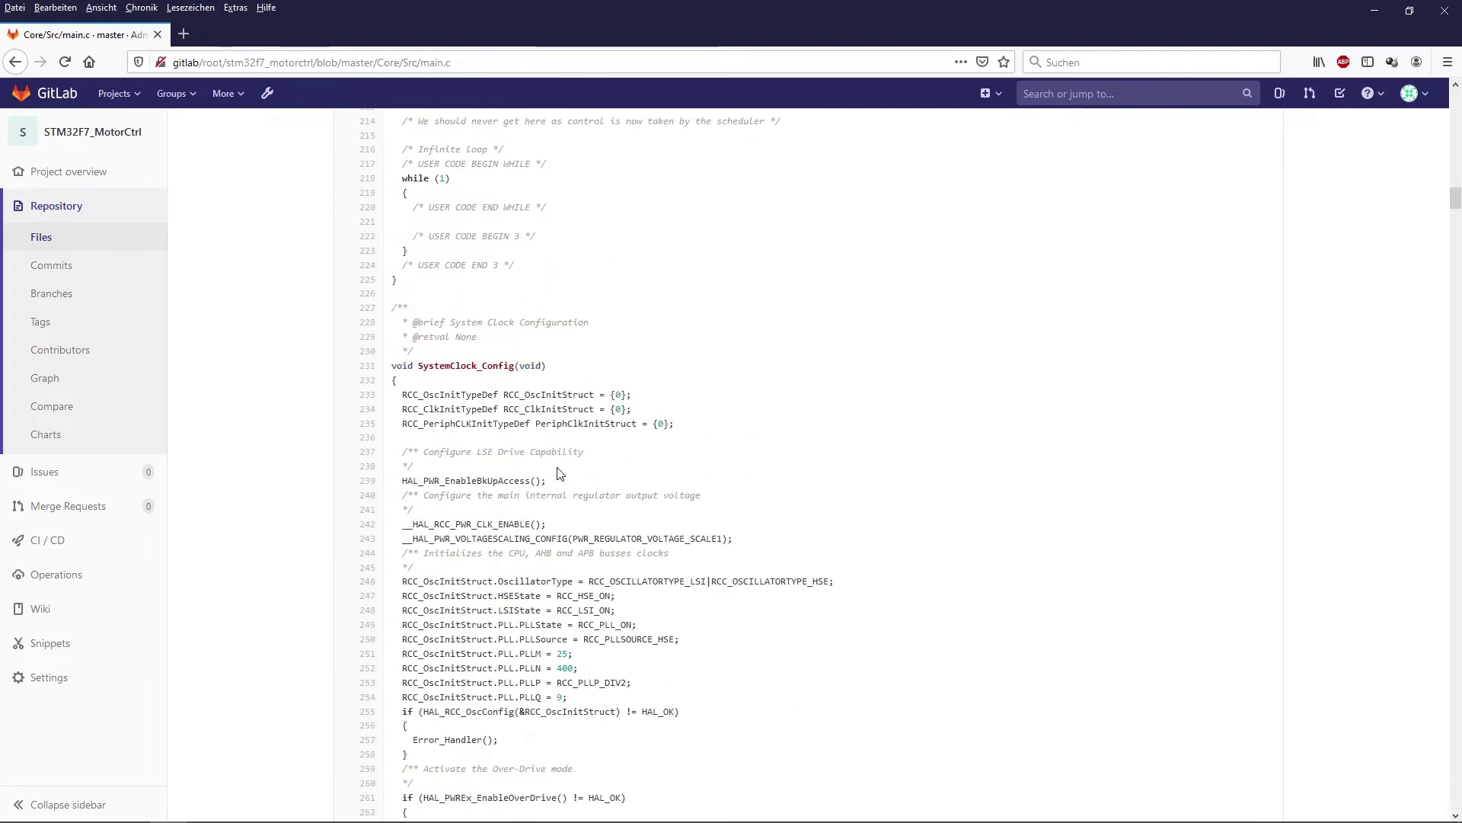
{"action": "scroll", "coordinate": [570, 495], "scroll_direction": "up", "scroll_amount": 15}
{"action": "scroll", "coordinate": [570, 495], "scroll_direction": "up", "scroll_amount": 20}
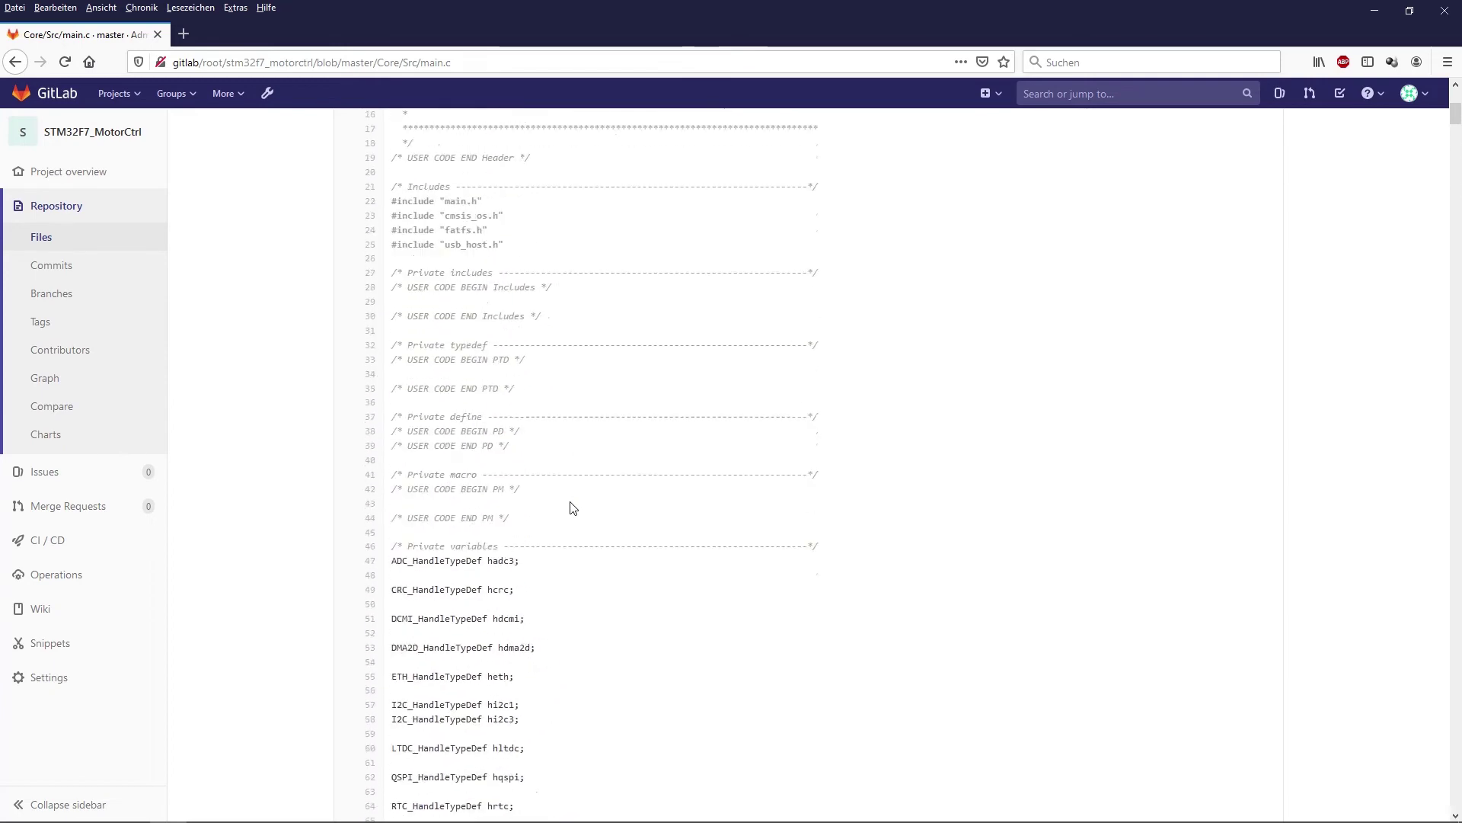
- Check the repository graph and Commits list for 'first commit - initial project' (6d9daa4f)
{"action": "left_click", "coordinate": [109, 137]}
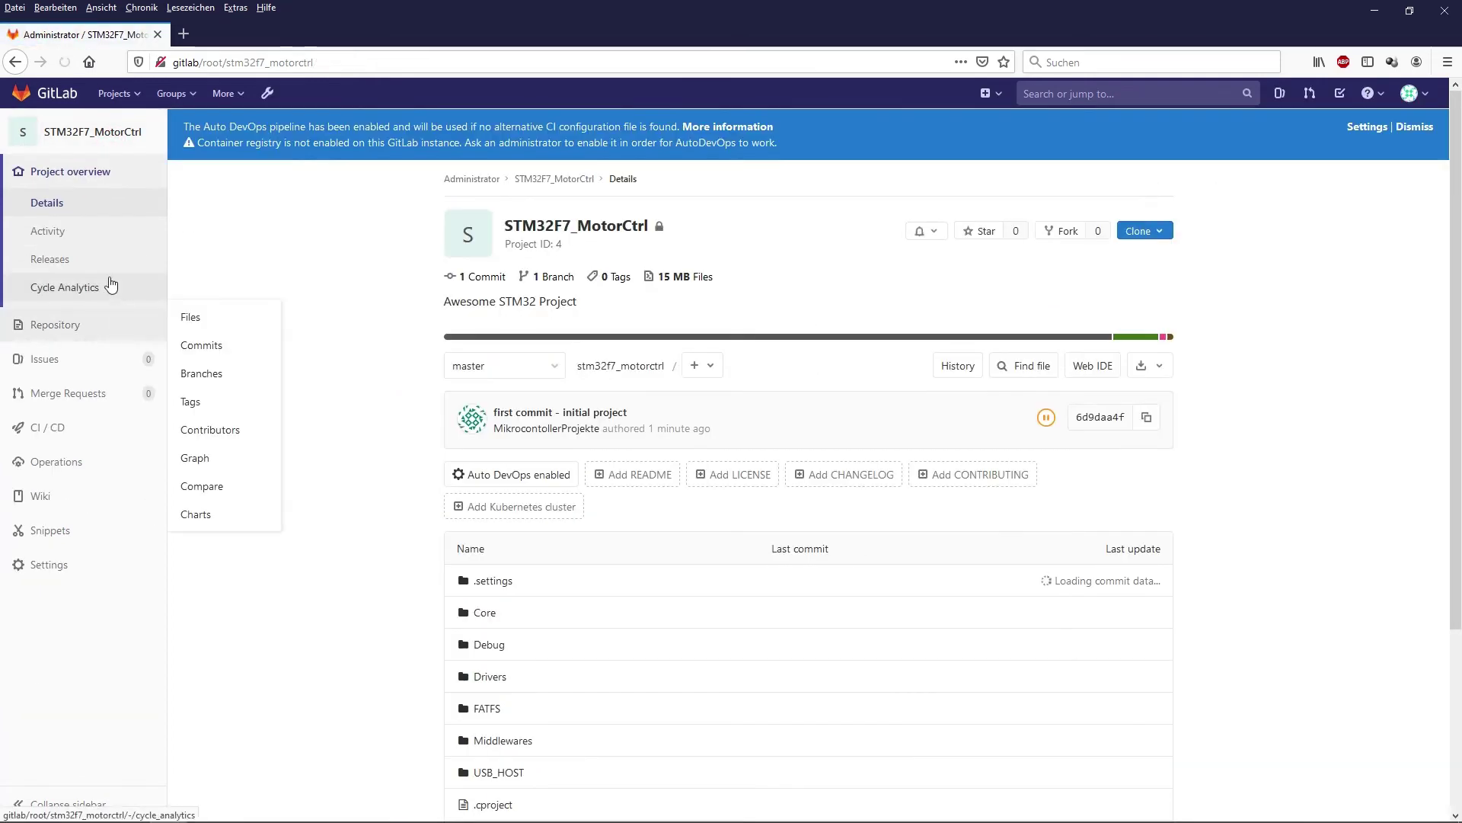
{"action": "mouse_move", "coordinate": [93, 329]}
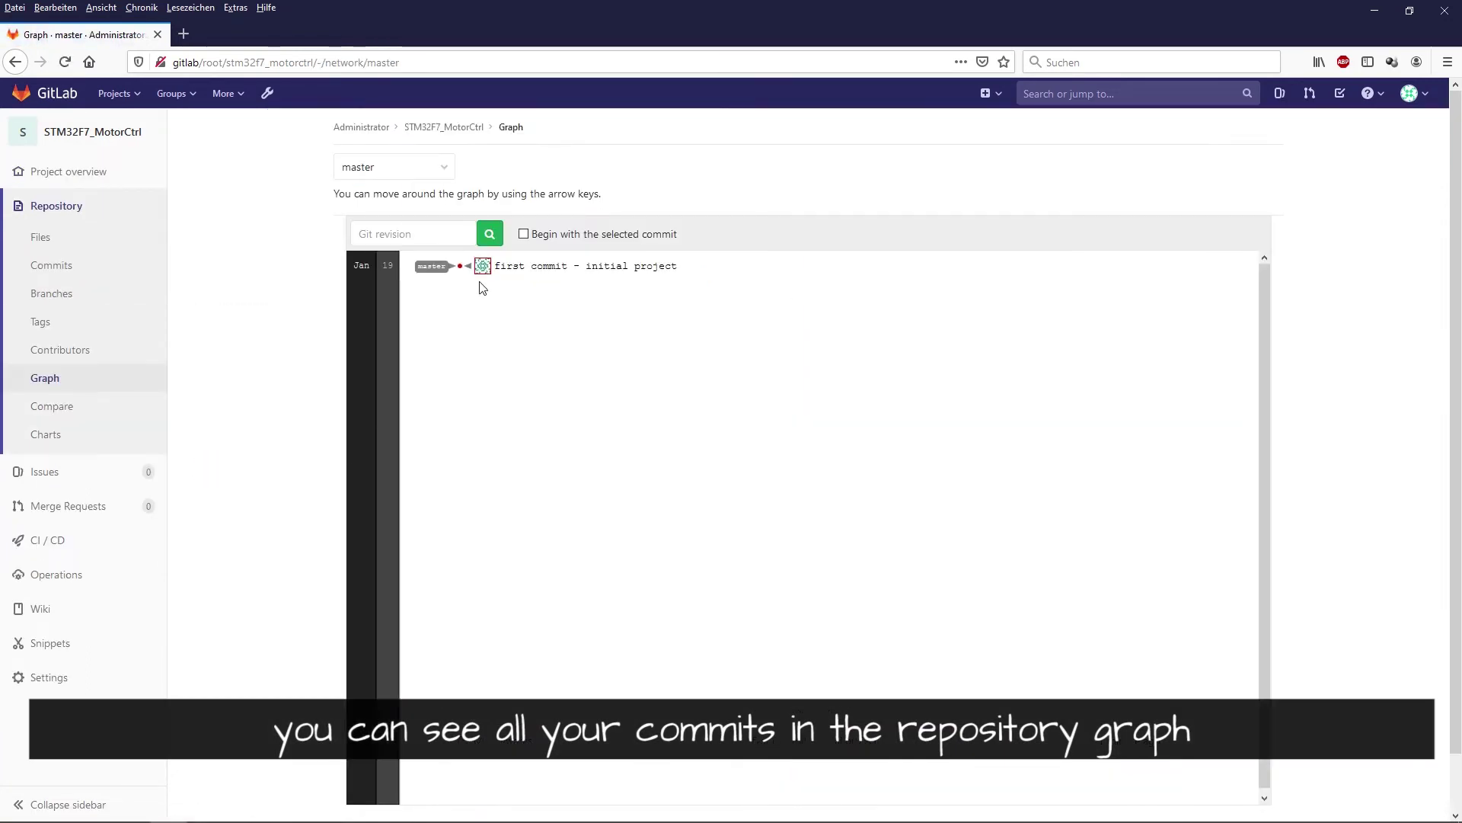
{"action": "left_click_drag", "start_coordinate": [673, 271], "coordinate": [482, 274]}
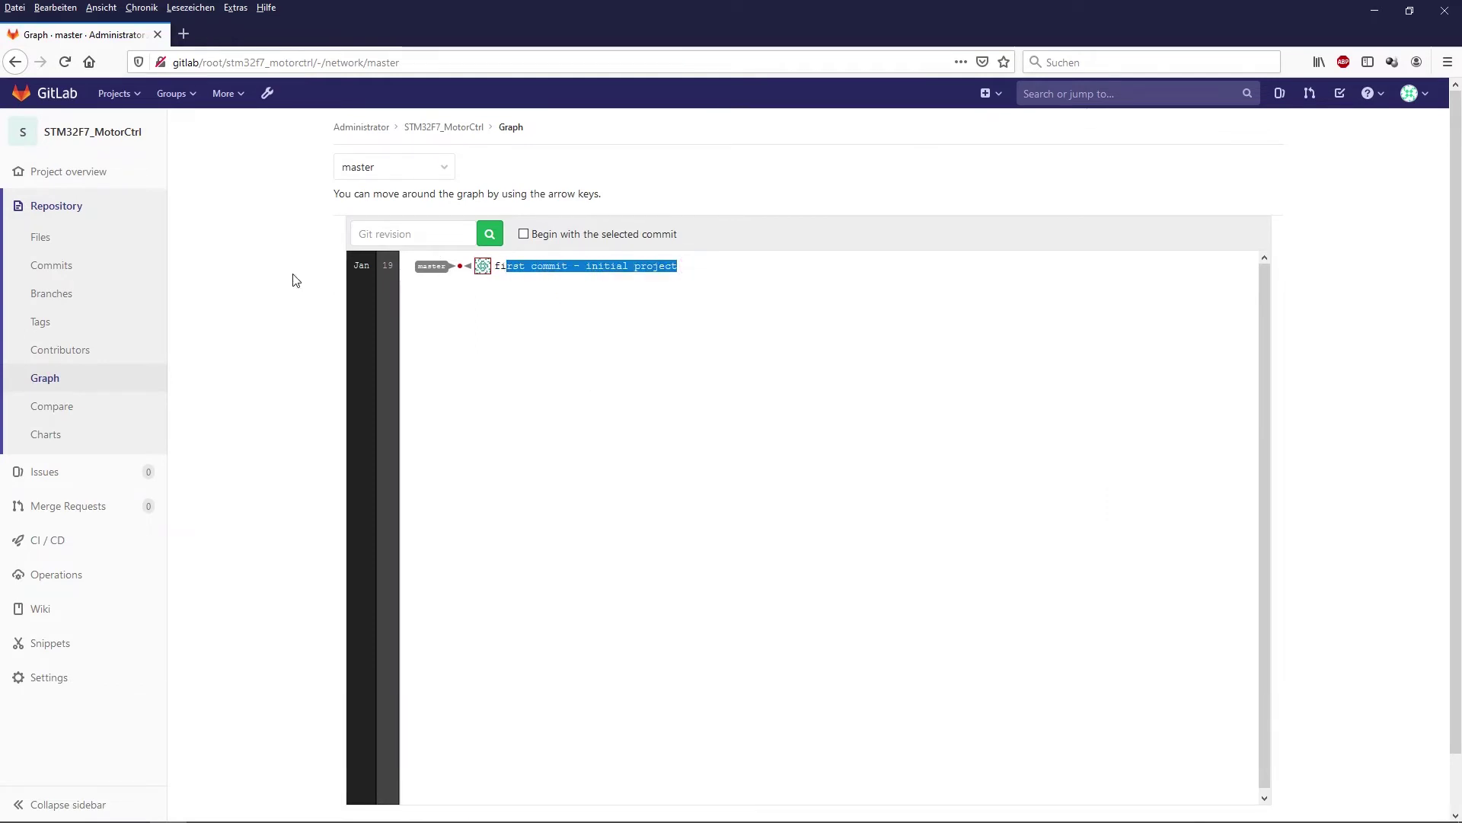
{"action": "left_click", "coordinate": [65, 271]}
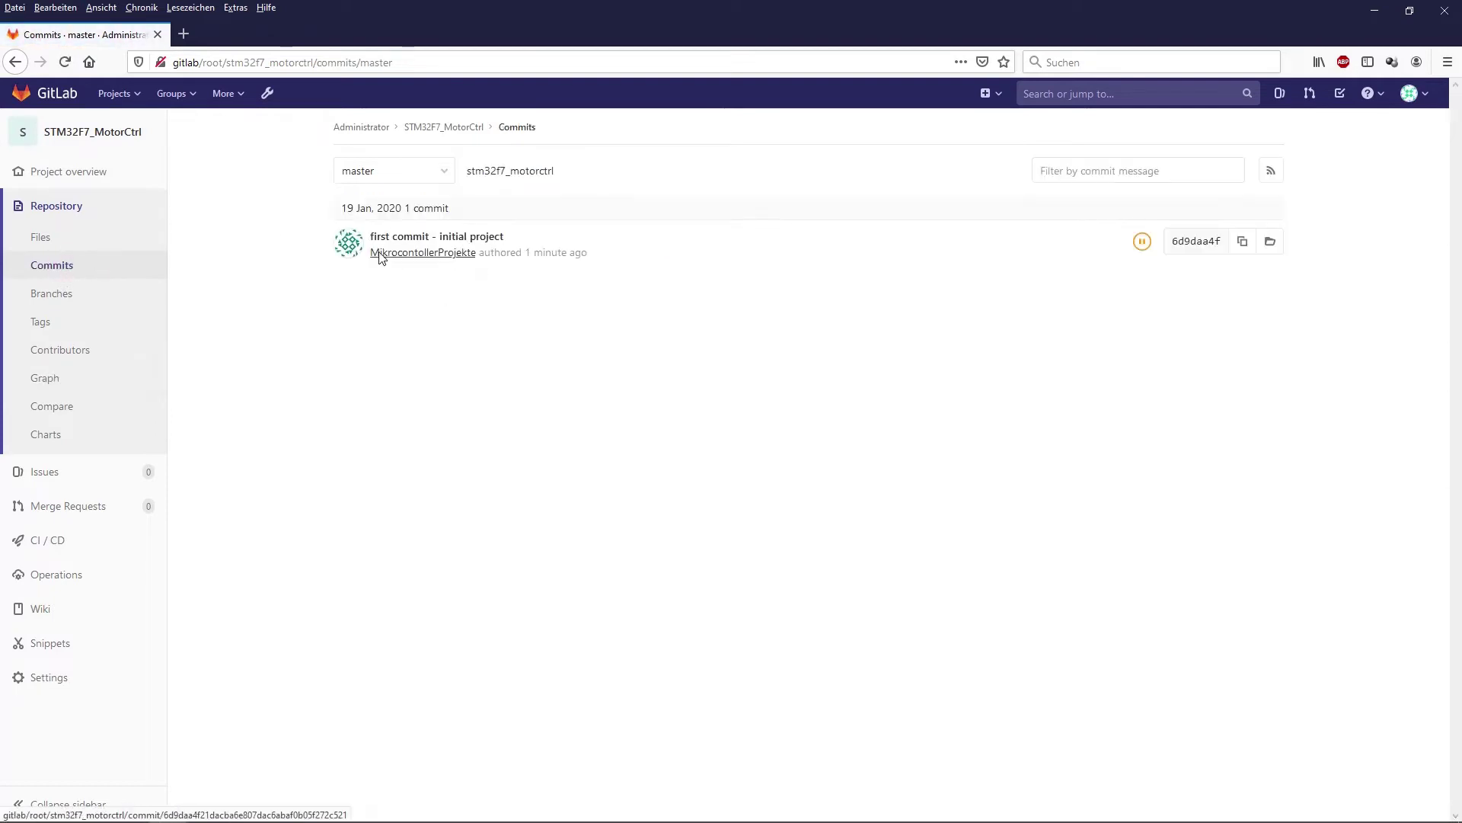
{"action": "double_click", "coordinate": [555, 253]}
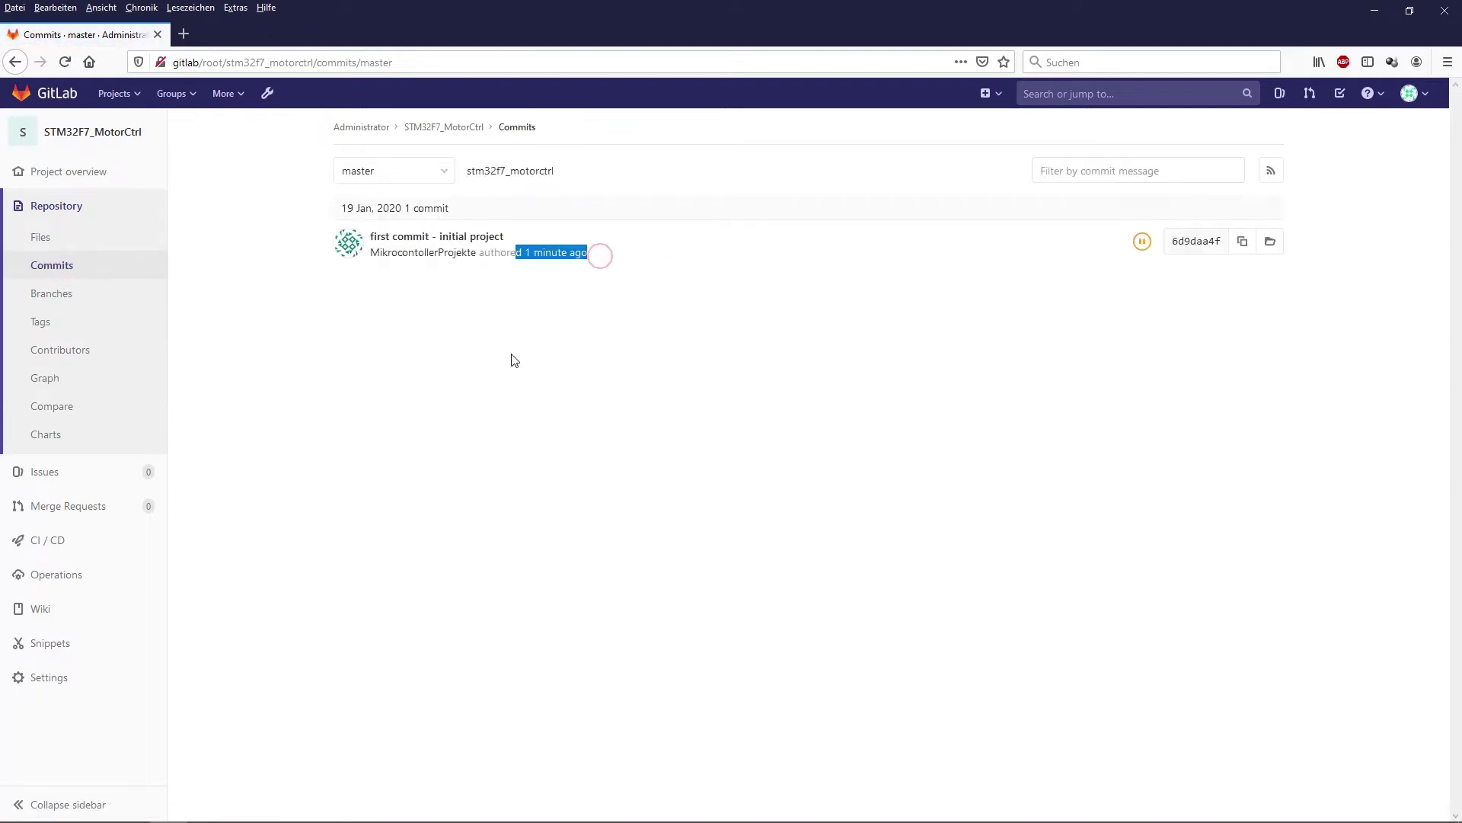
{"action": "left_click", "coordinate": [530, 347]}
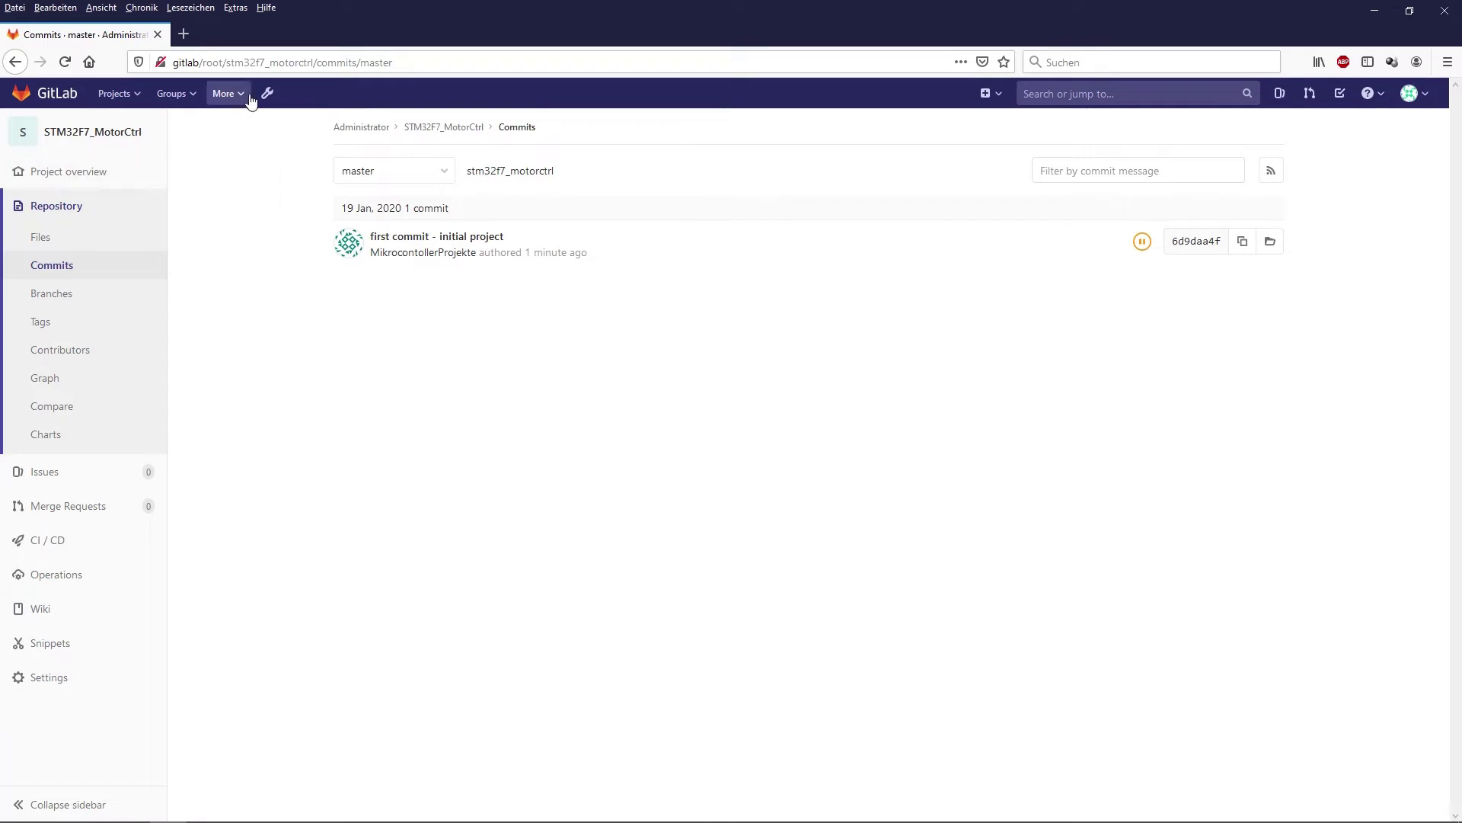
- Review the activity feed's project-creation and push events, then open the STM32F7_MotorCtrl project page
{"action": "left_click", "coordinate": [227, 93]}
{"action": "left_click", "coordinate": [249, 136]}
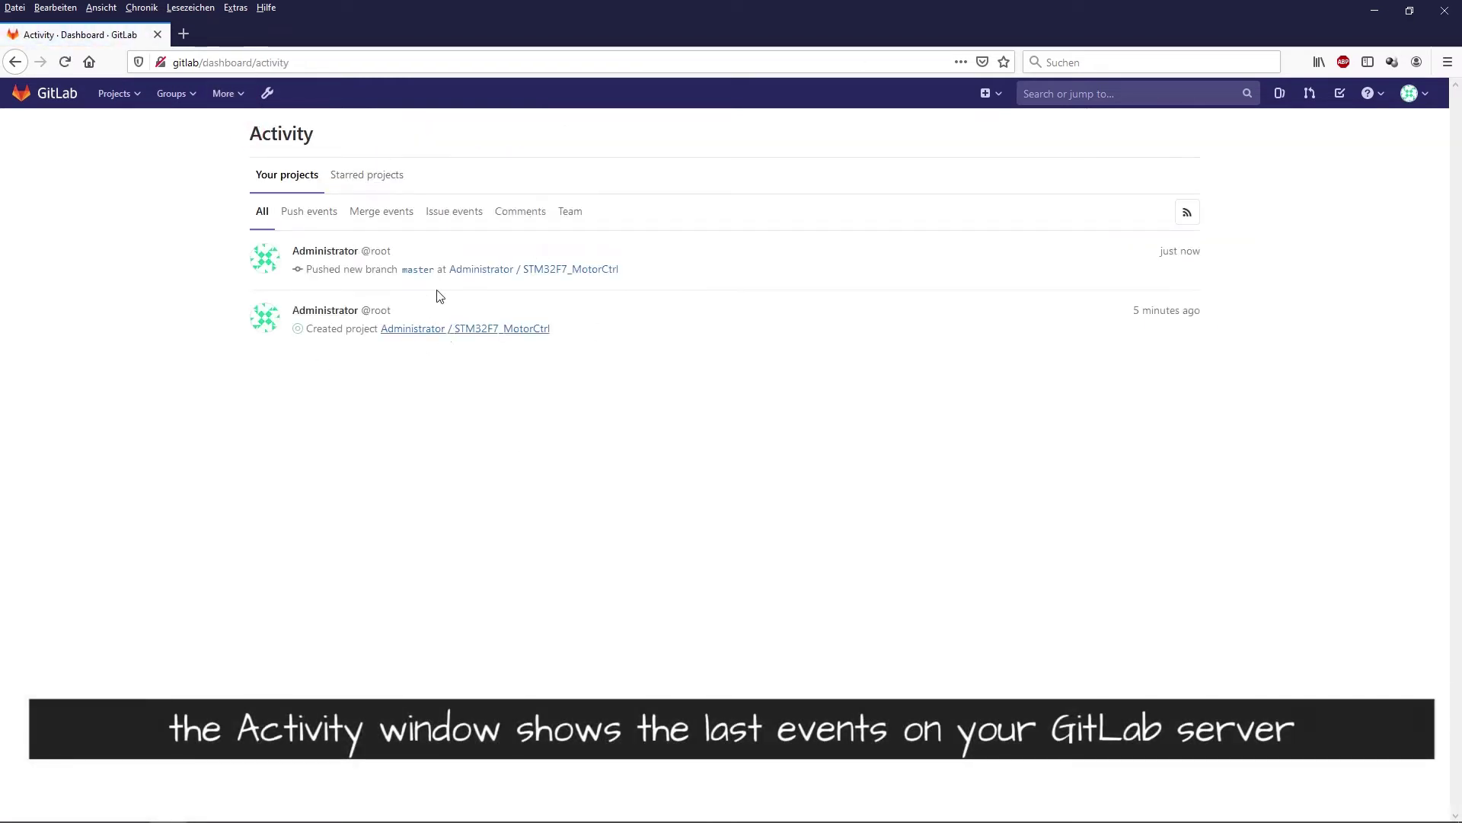
{"action": "left_click_drag", "start_coordinate": [331, 329], "coordinate": [315, 329]}
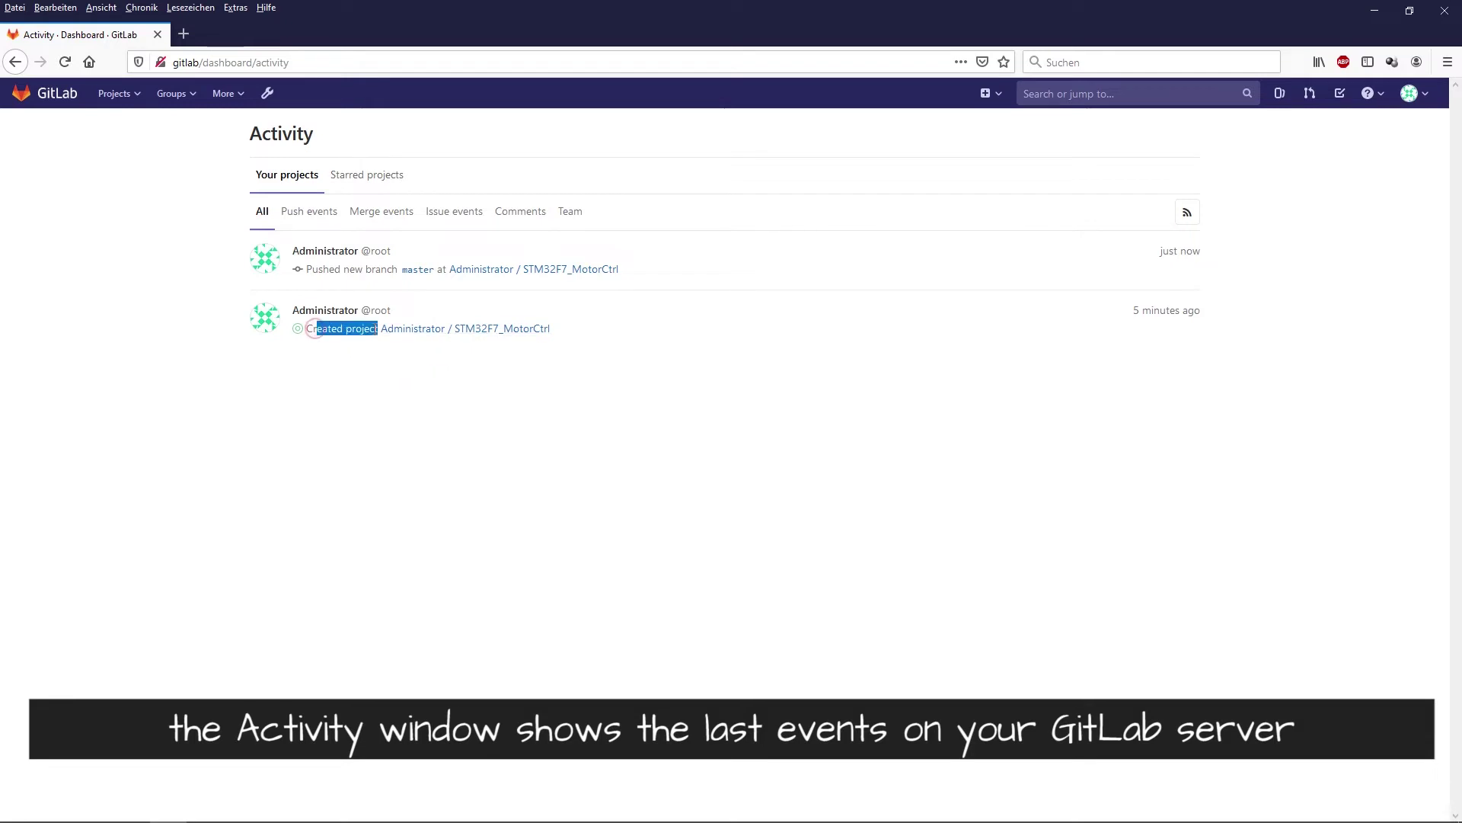
{"action": "left_click_drag", "start_coordinate": [310, 270], "coordinate": [655, 271]}
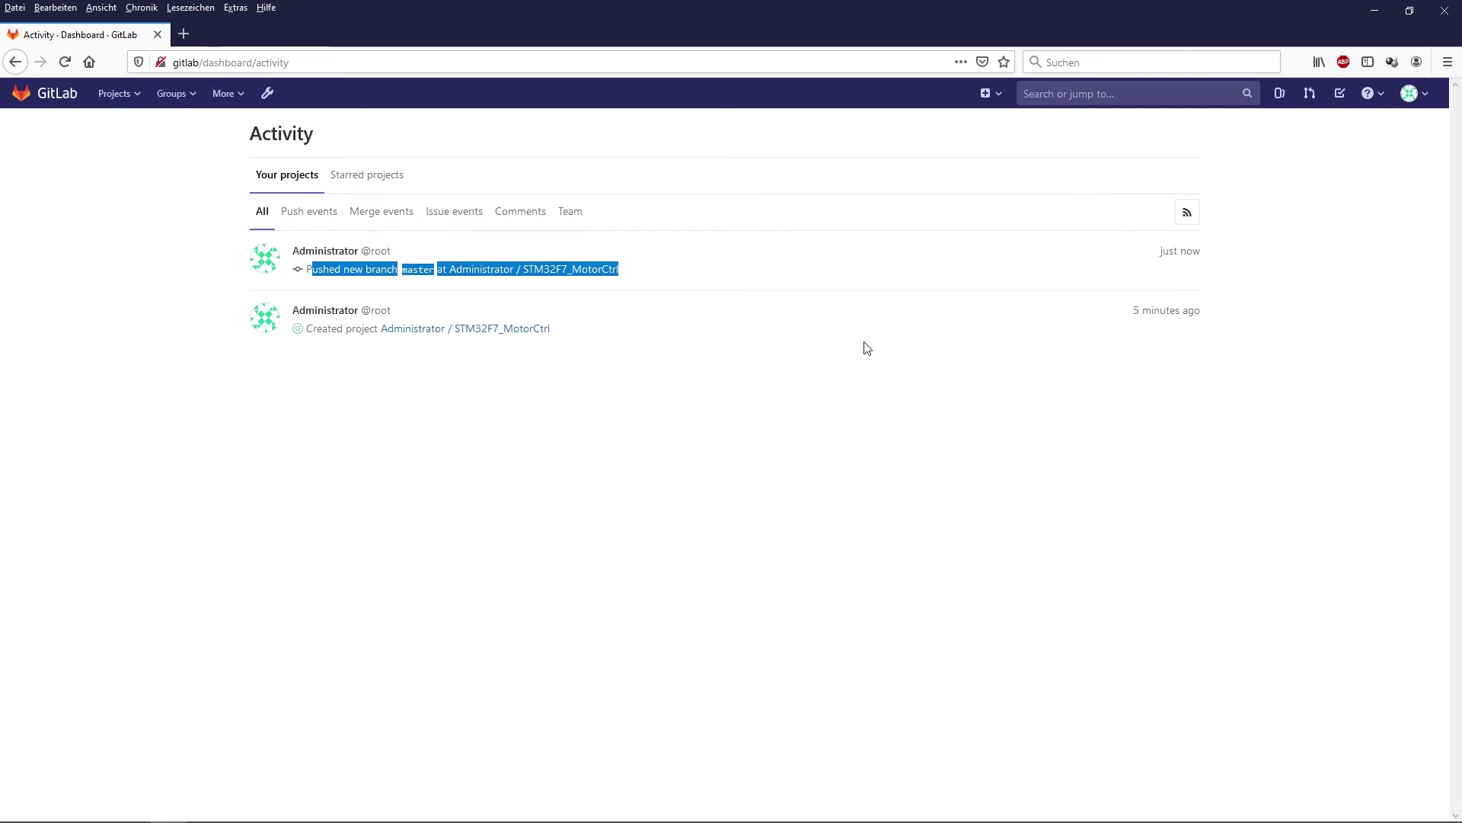
{"action": "left_click", "coordinate": [1145, 386]}
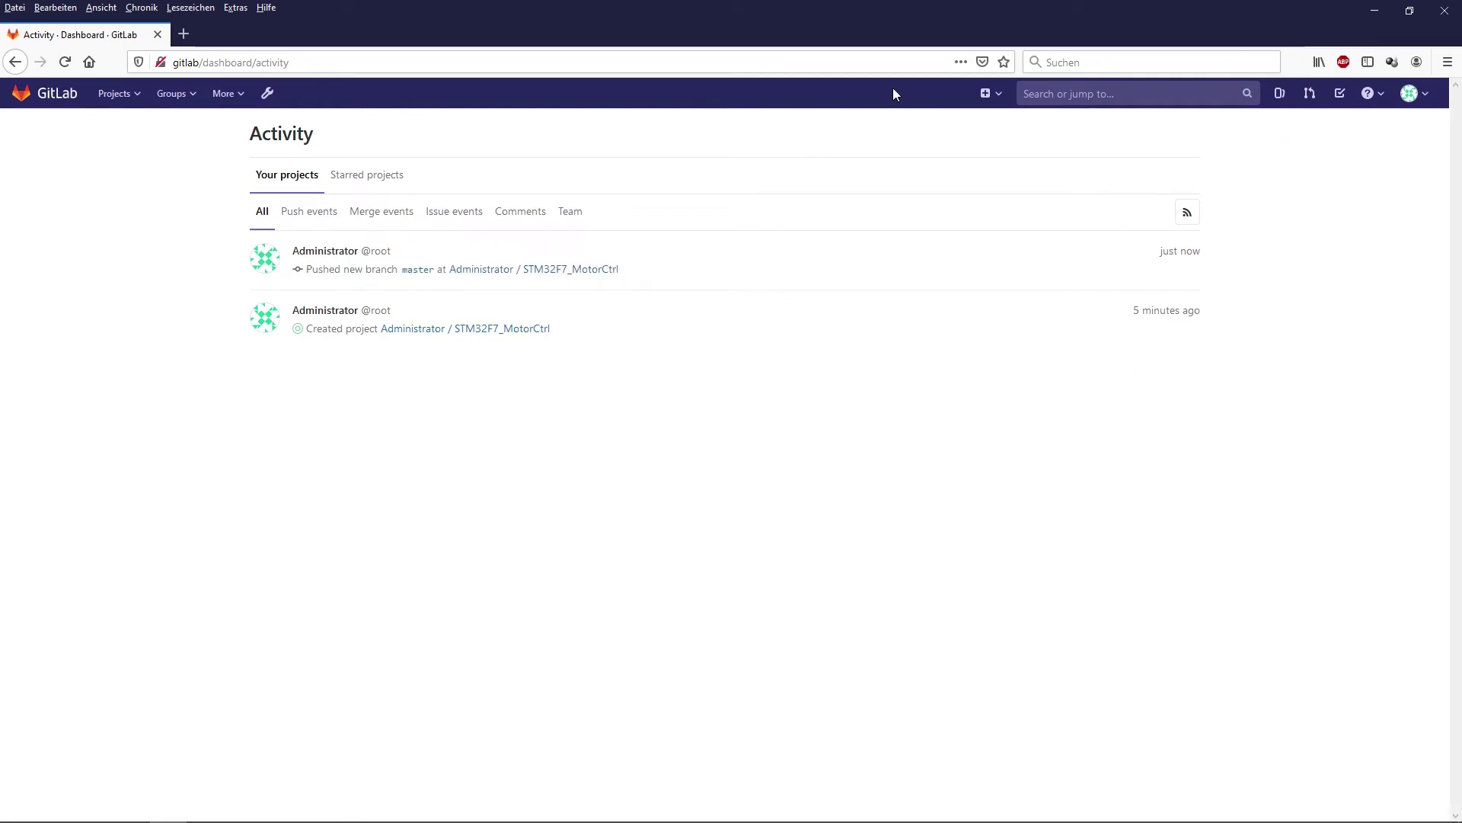
{"action": "left_click", "coordinate": [51, 94]}
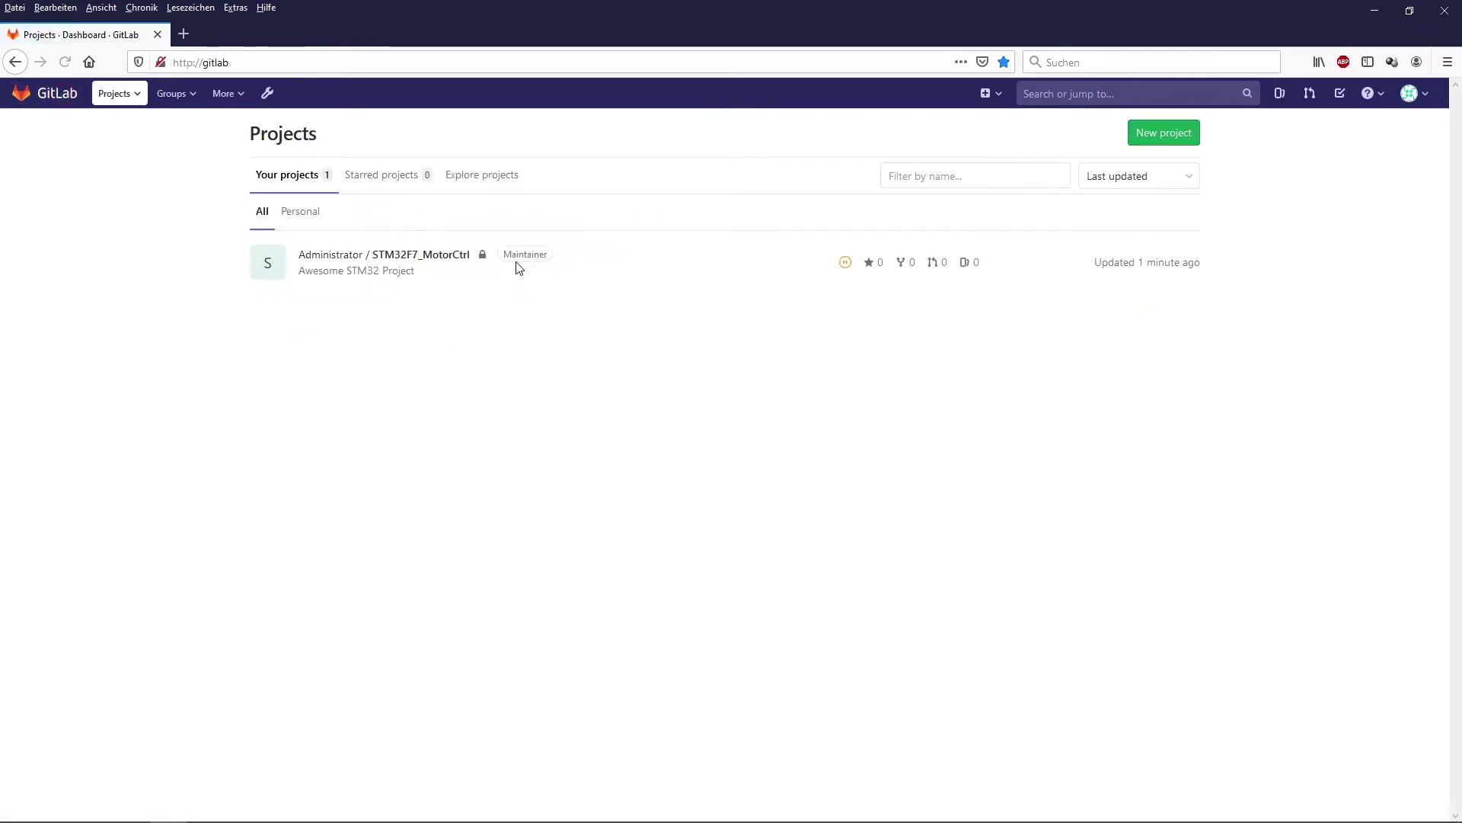
{"action": "left_click", "coordinate": [349, 255]}
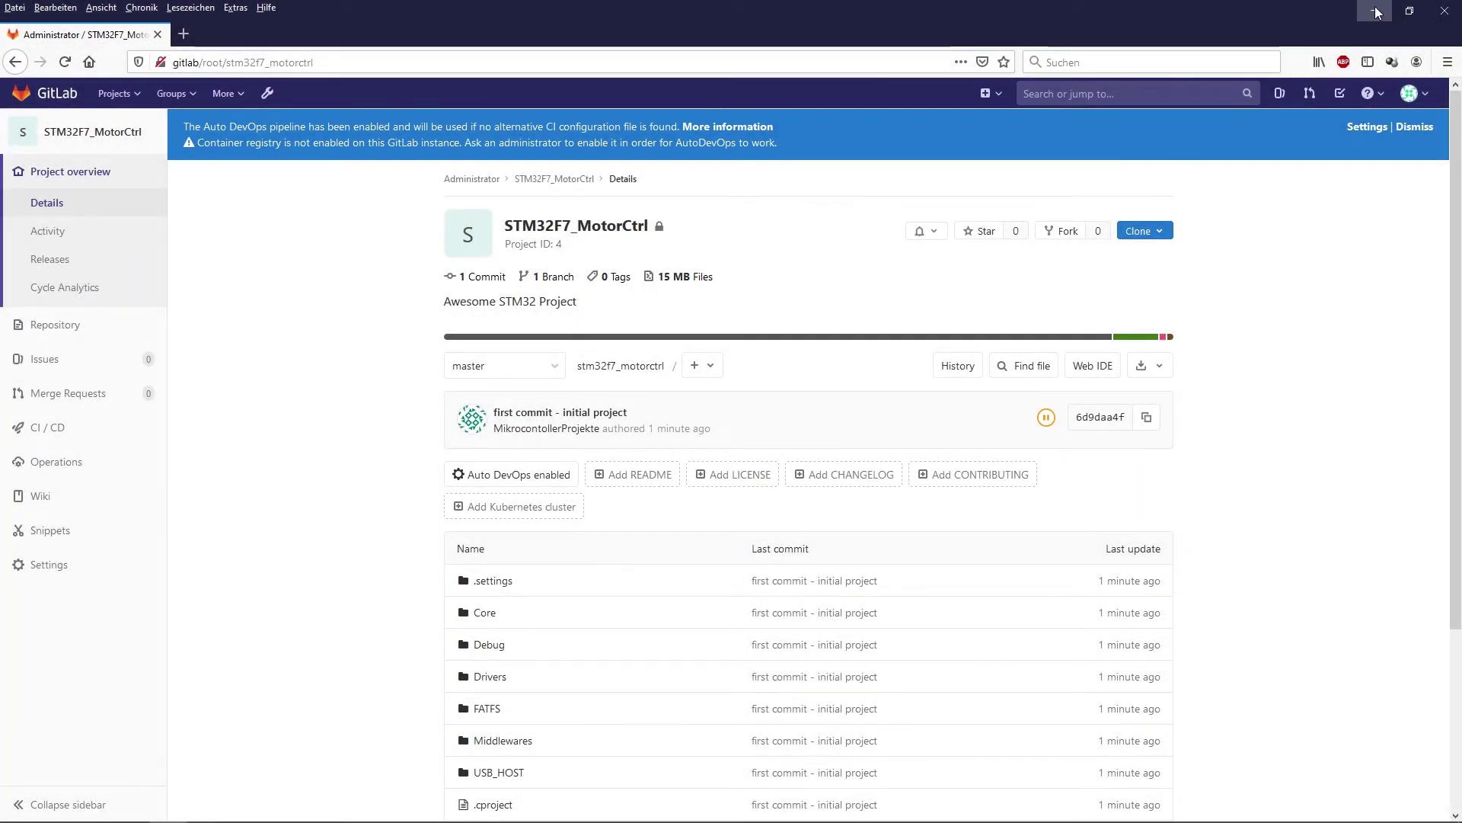
- Minimize Firefox and highlight the 'clone a (STM32CubeIDE) project' heading on line 212 of GitLabInstall.sh
{"action": "left_click", "coordinate": [1377, 11]}
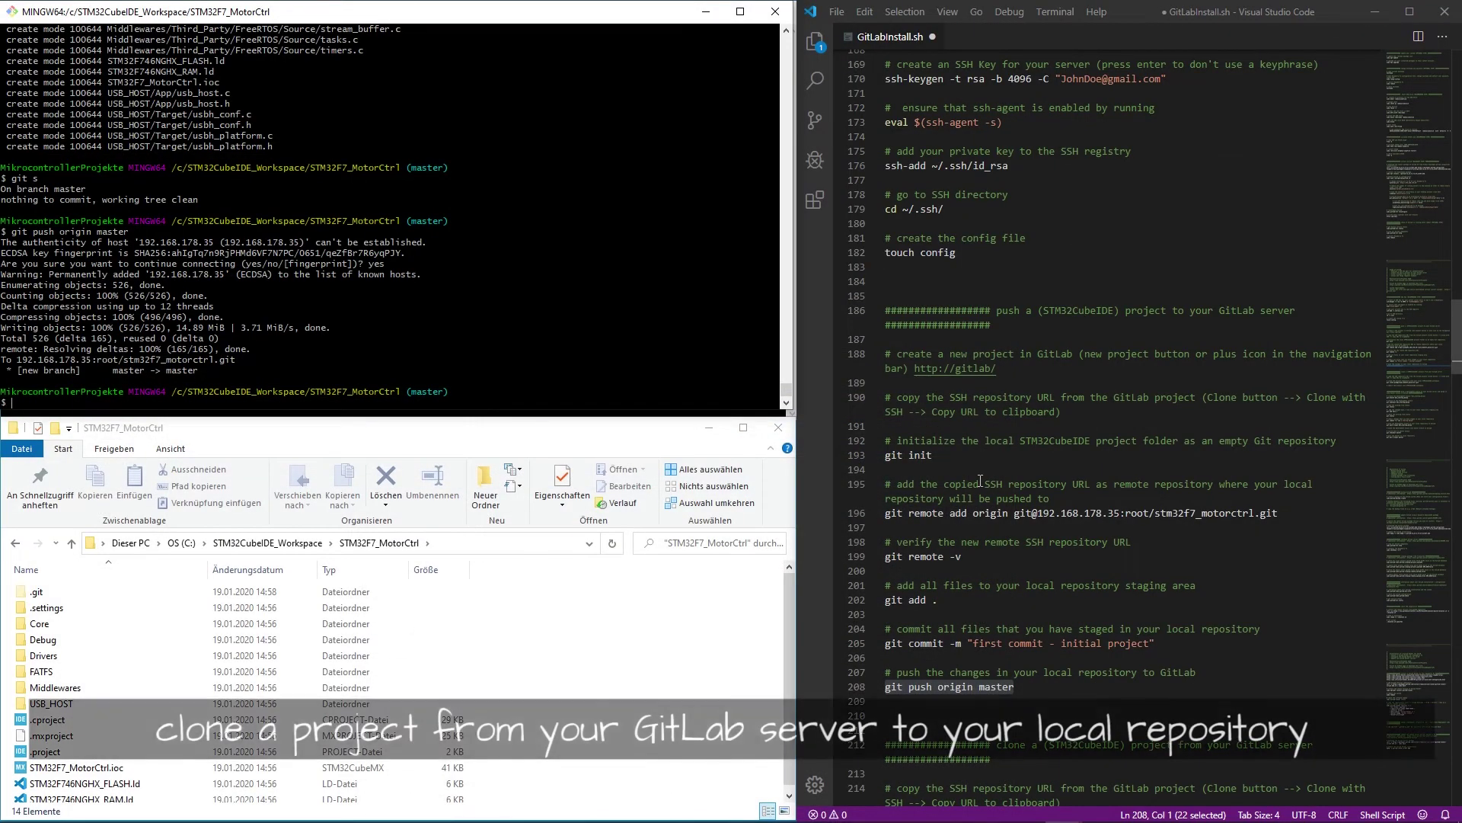
{"action": "left_click", "coordinate": [1006, 566]}
{"action": "scroll", "coordinate": [1005, 566], "scroll_direction": "down", "scroll_amount": 6}
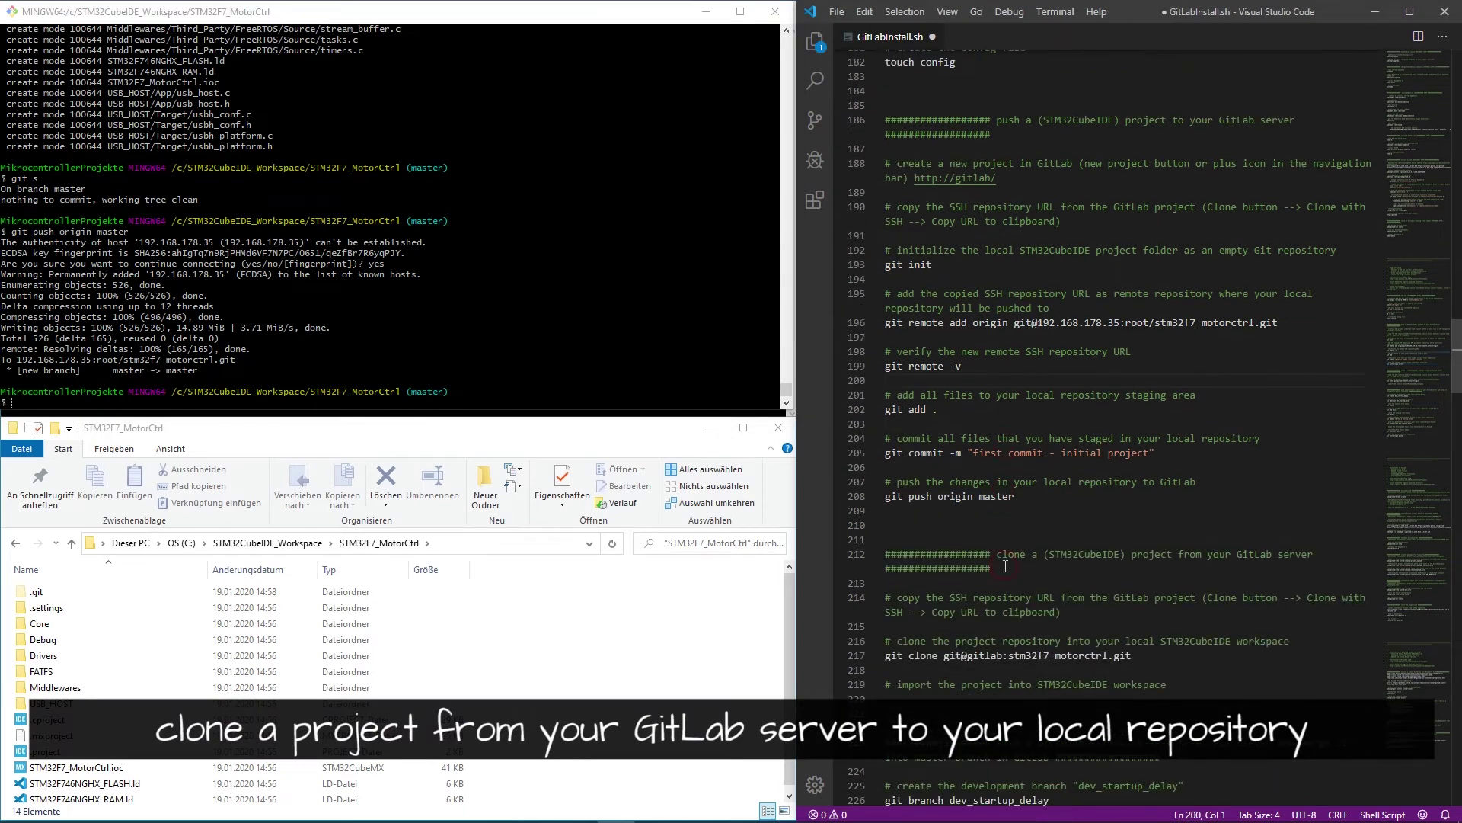
{"action": "left_click_drag", "start_coordinate": [1327, 480], "coordinate": [997, 477]}
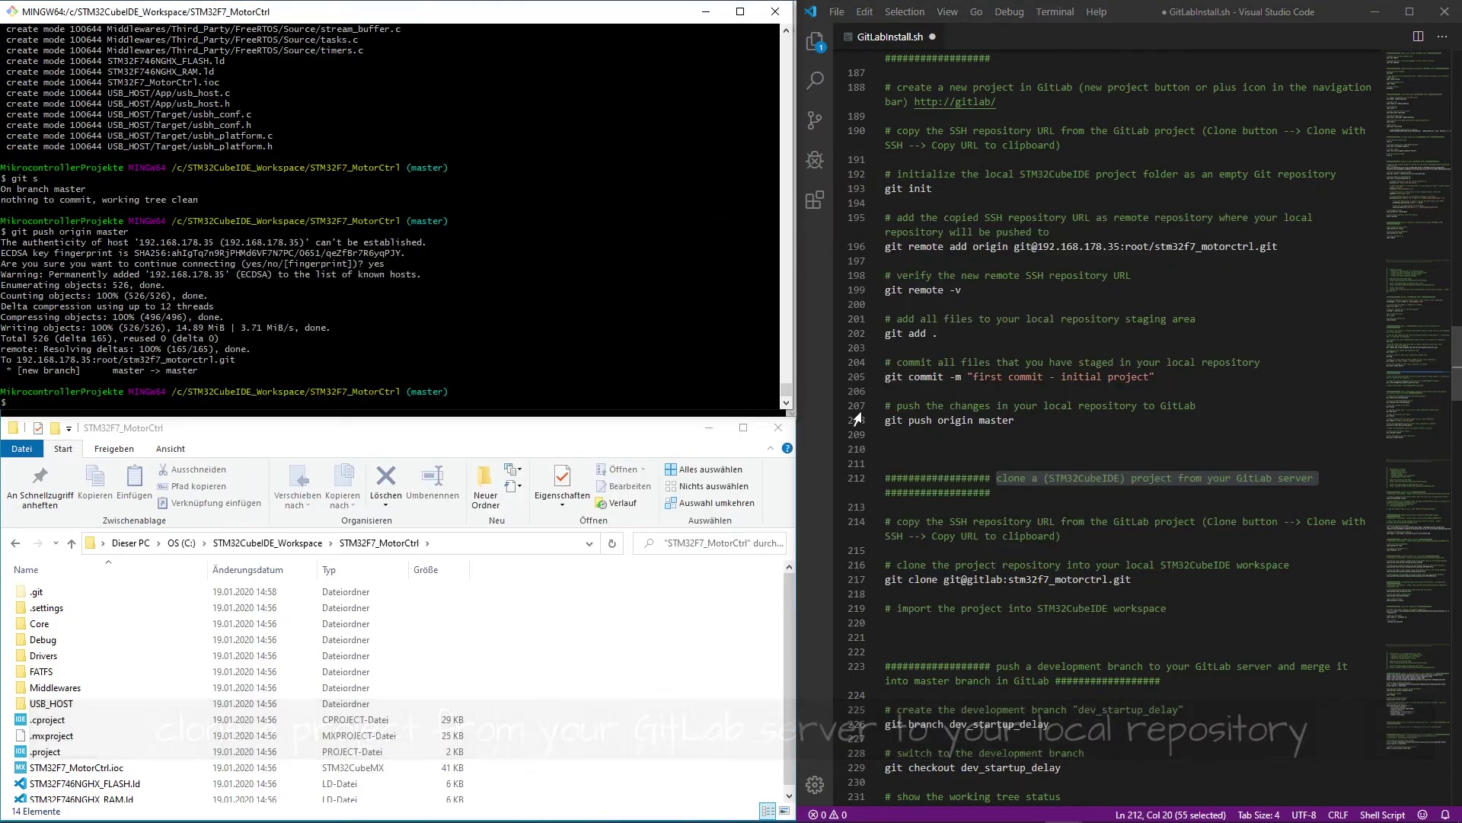
{"action": "key", "text": "alt+Tab"}
- Close the STM32F7_MotorCtrl project in STM32CubeIDE
{"action": "left_click", "coordinate": [419, 518]}
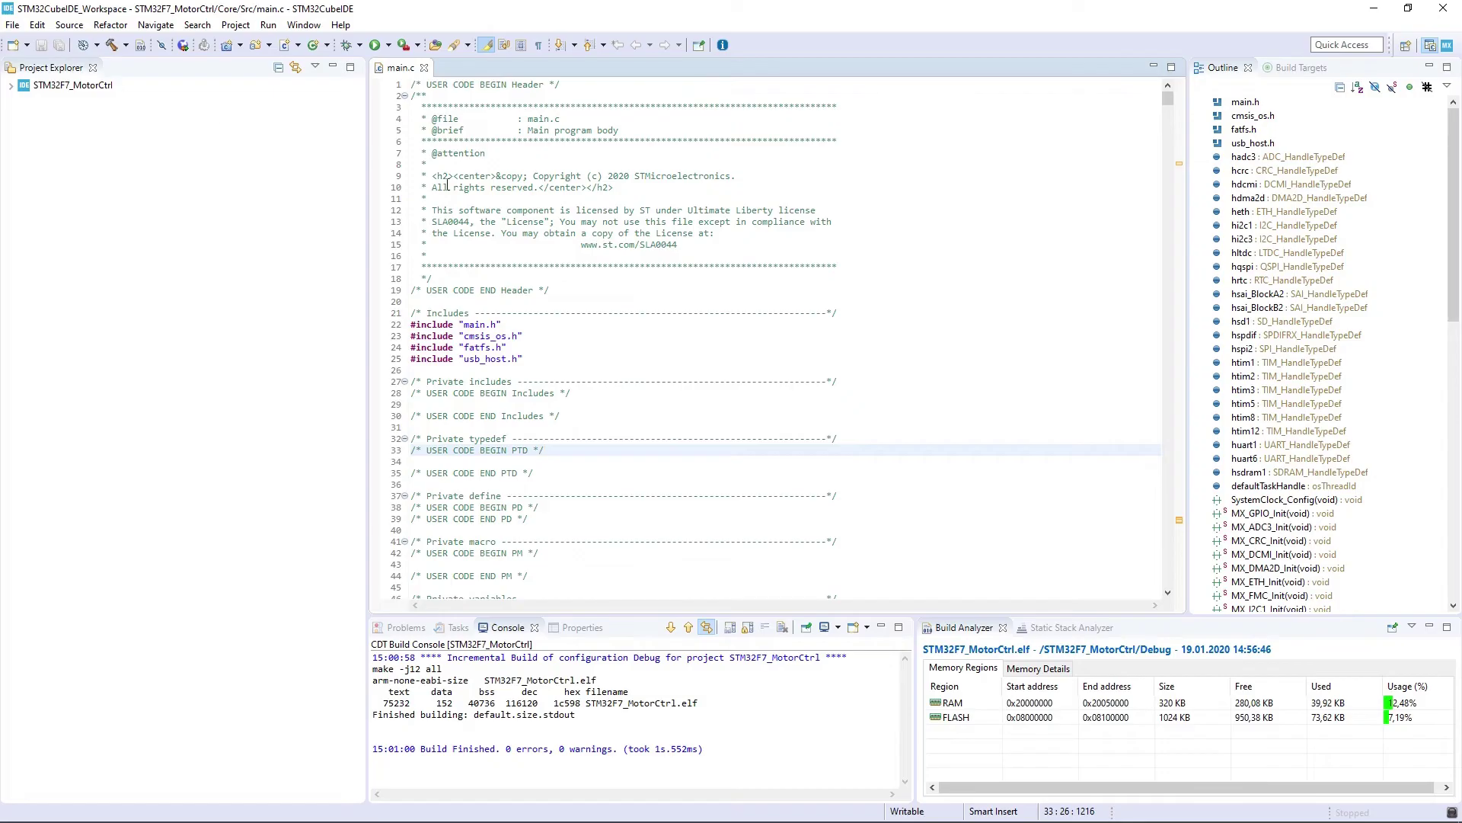
{"action": "right_click", "coordinate": [87, 84]}
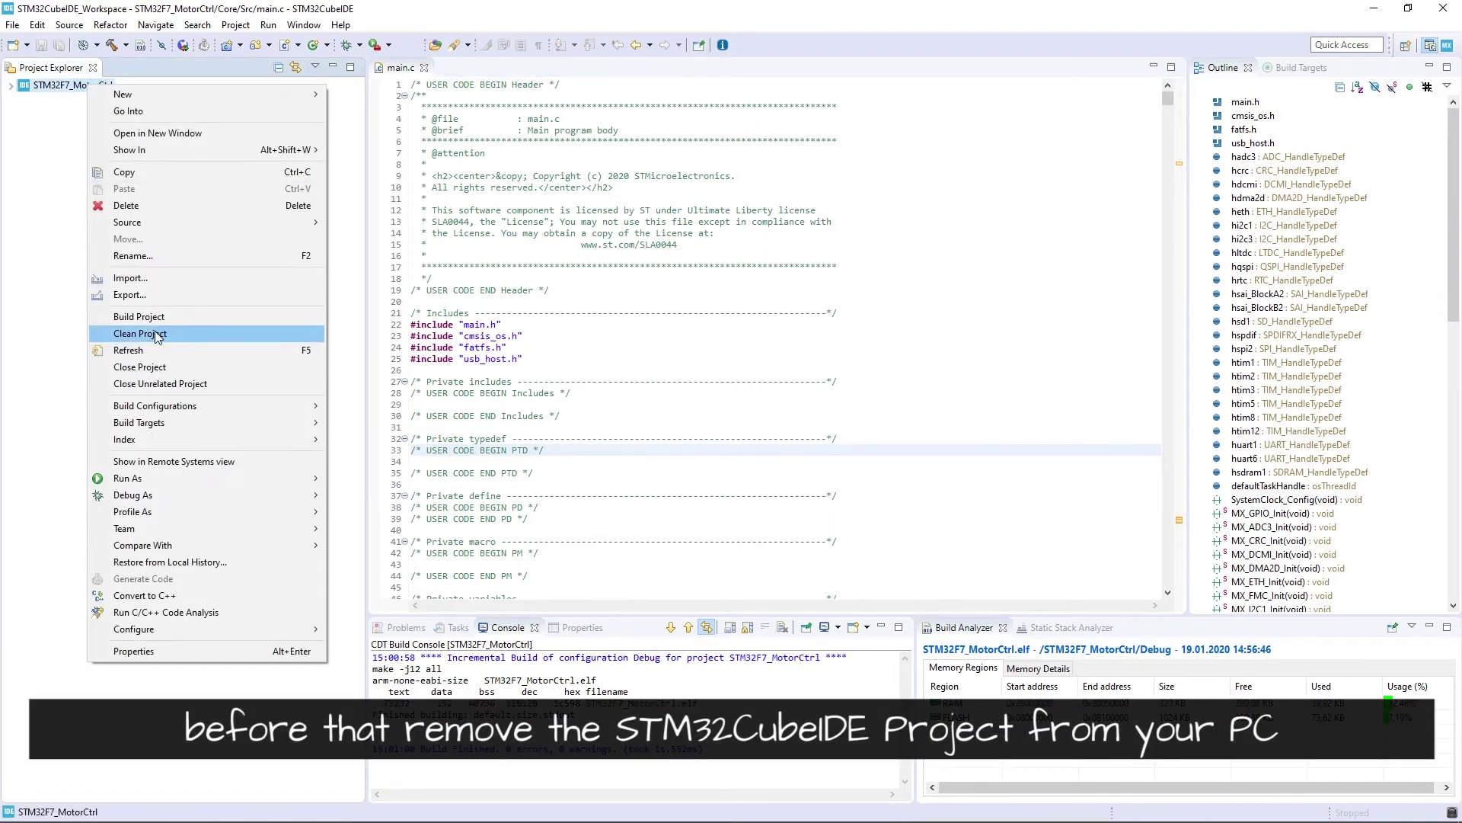
{"action": "left_click", "coordinate": [161, 372]}
- Try deleting the project with its contents on disk, dismiss the error, and minimize the IDE
{"action": "right_click", "coordinate": [79, 84]}
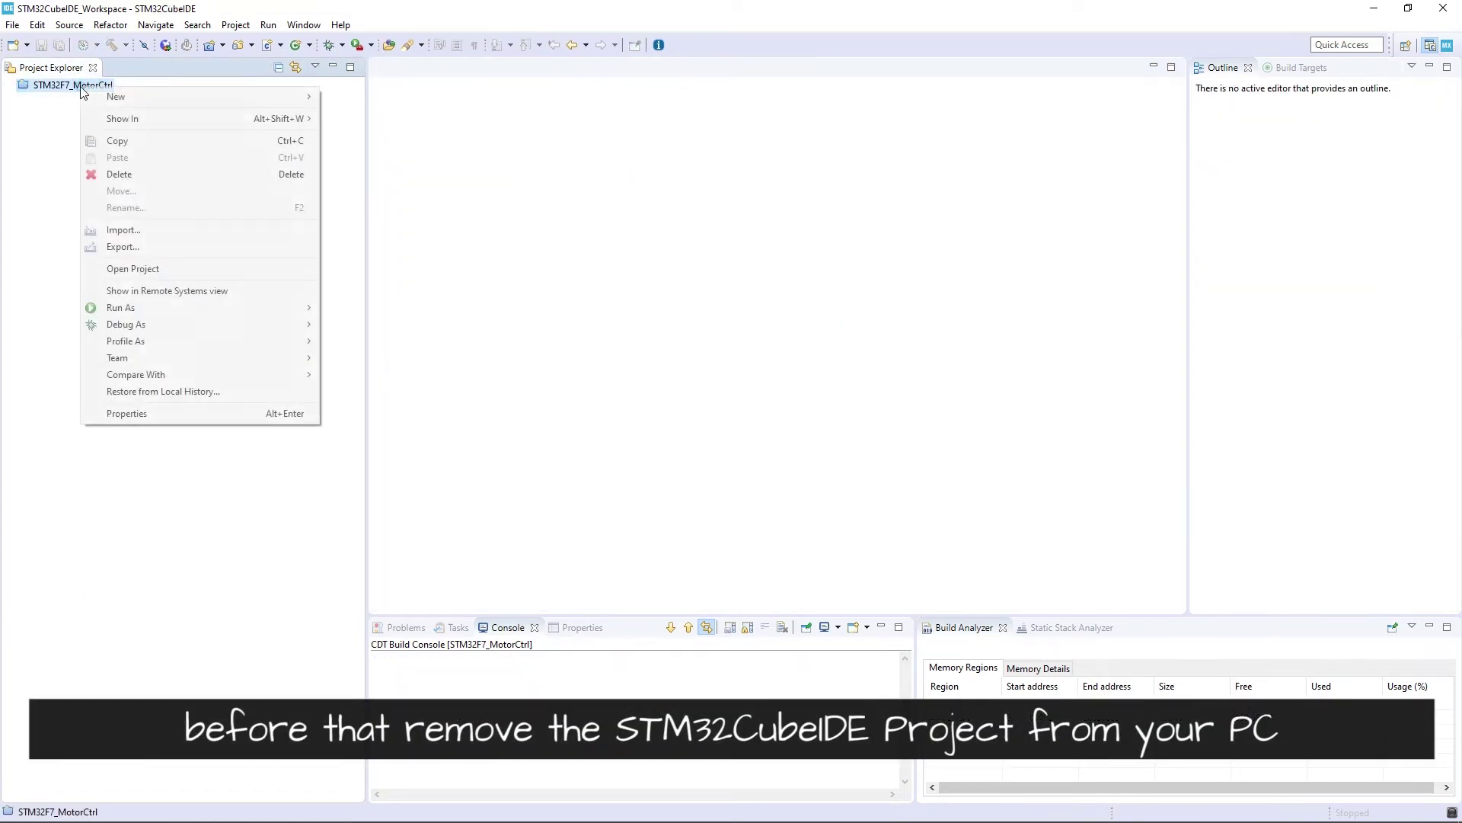
{"action": "left_click", "coordinate": [135, 173]}
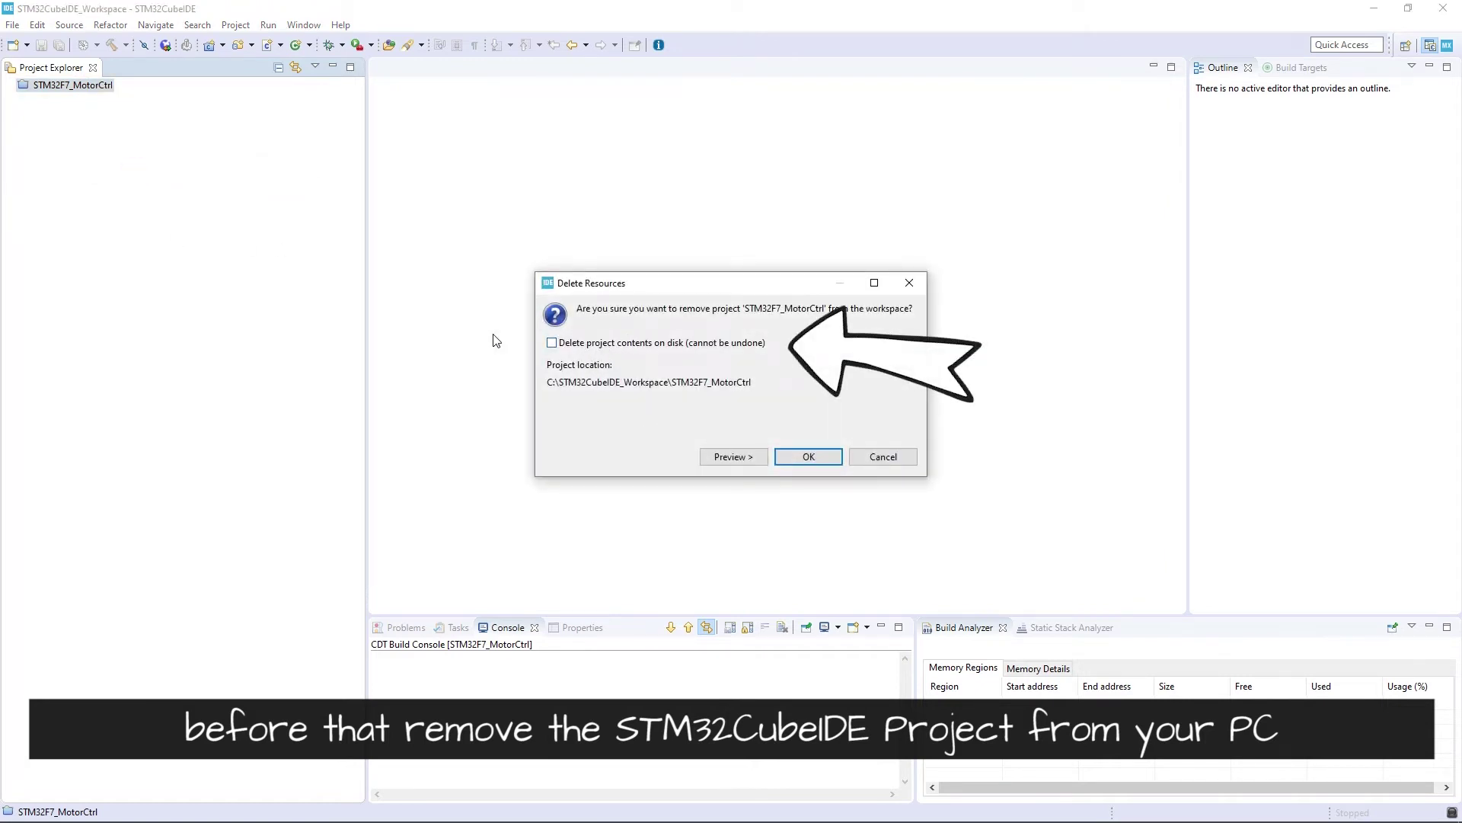
{"action": "left_click", "coordinate": [552, 343]}
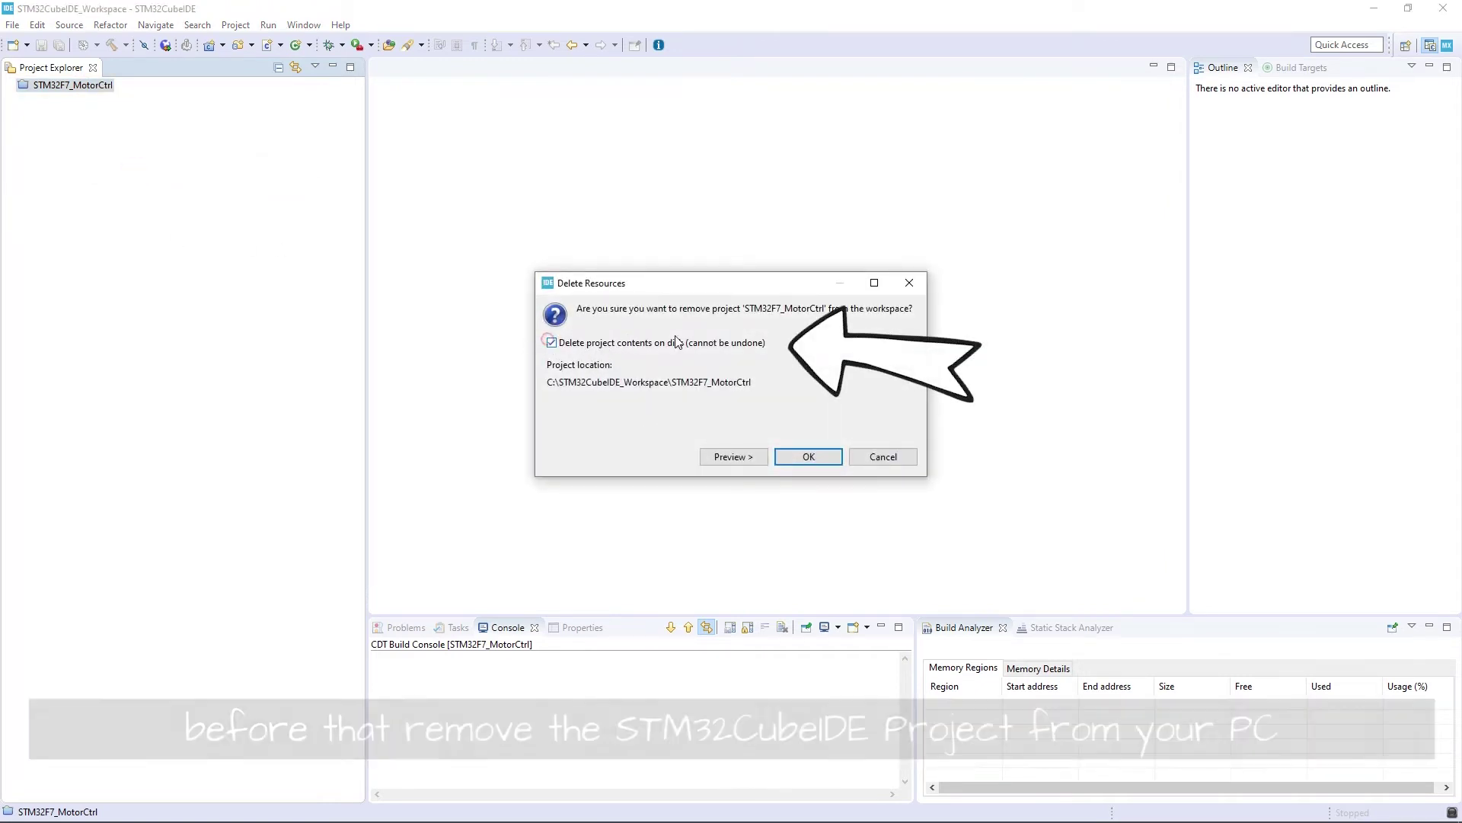
{"action": "left_click", "coordinate": [805, 464]}
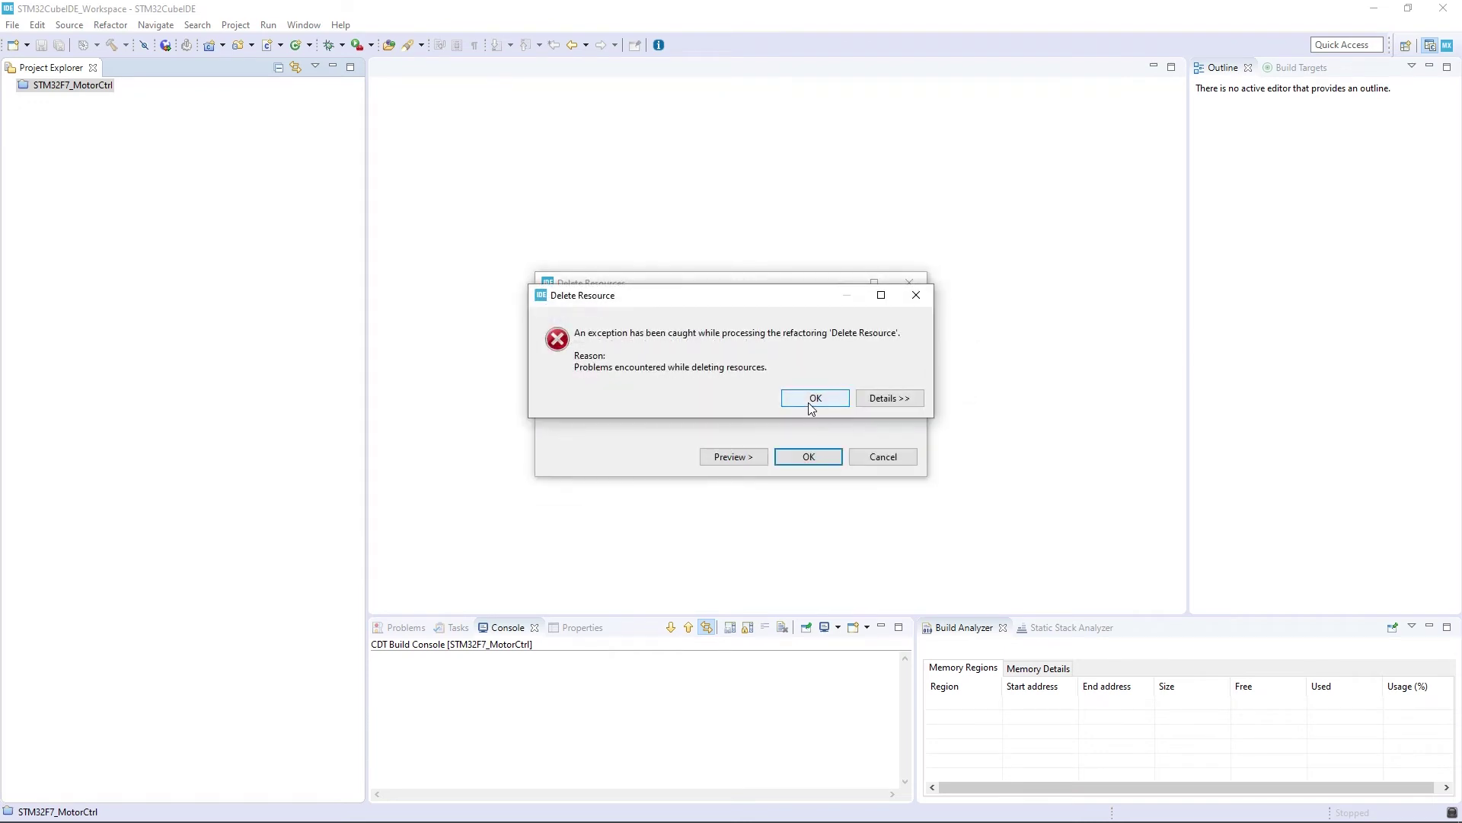
{"action": "left_click", "coordinate": [815, 397]}
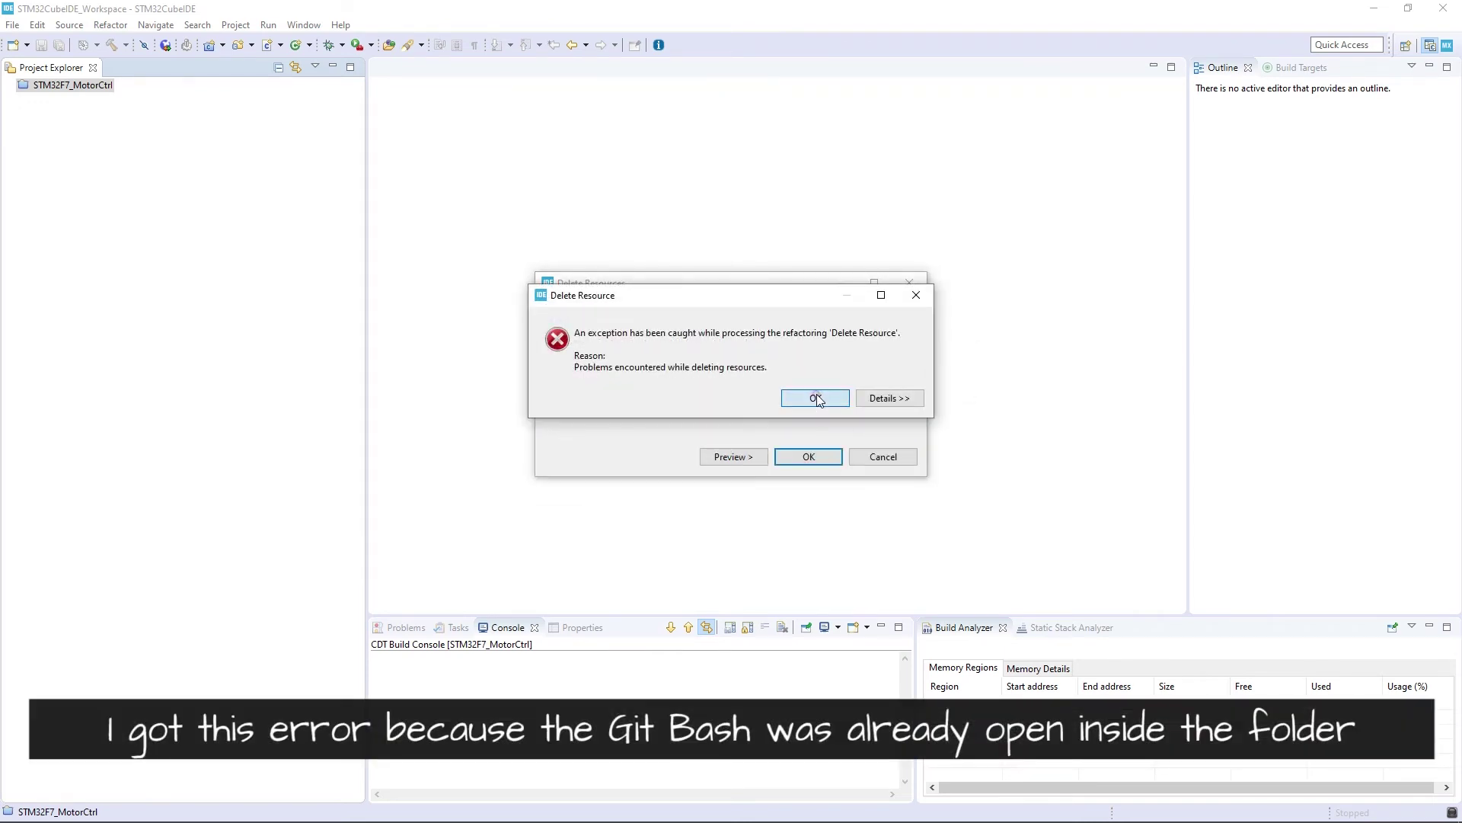
{"action": "left_click", "coordinate": [1371, 13]}
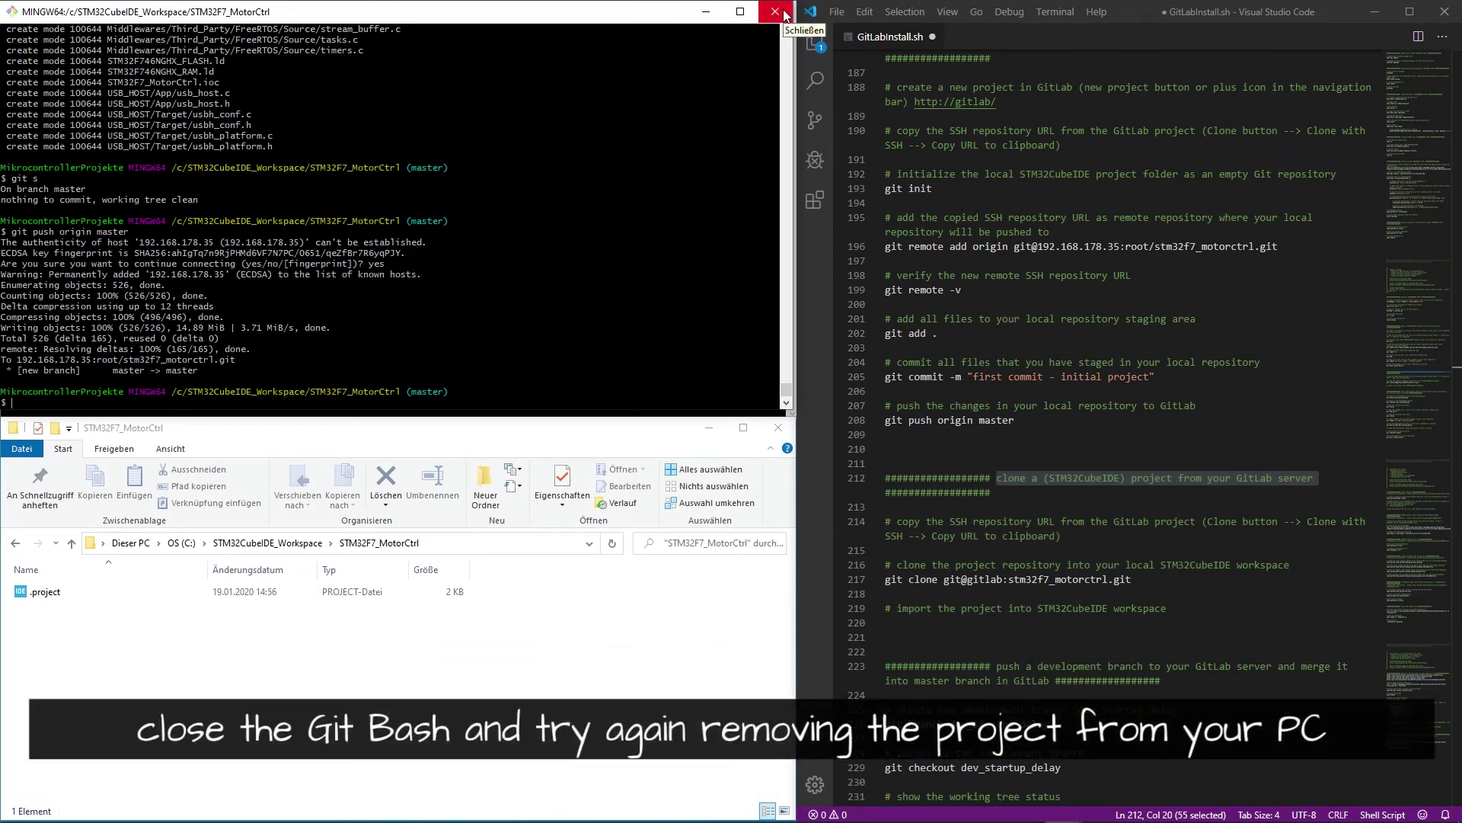
- Close Git Bash, then delete STM32F7_MotorCtrl and its disk contents from STM32CubeIDE
{"action": "left_click", "coordinate": [785, 14]}
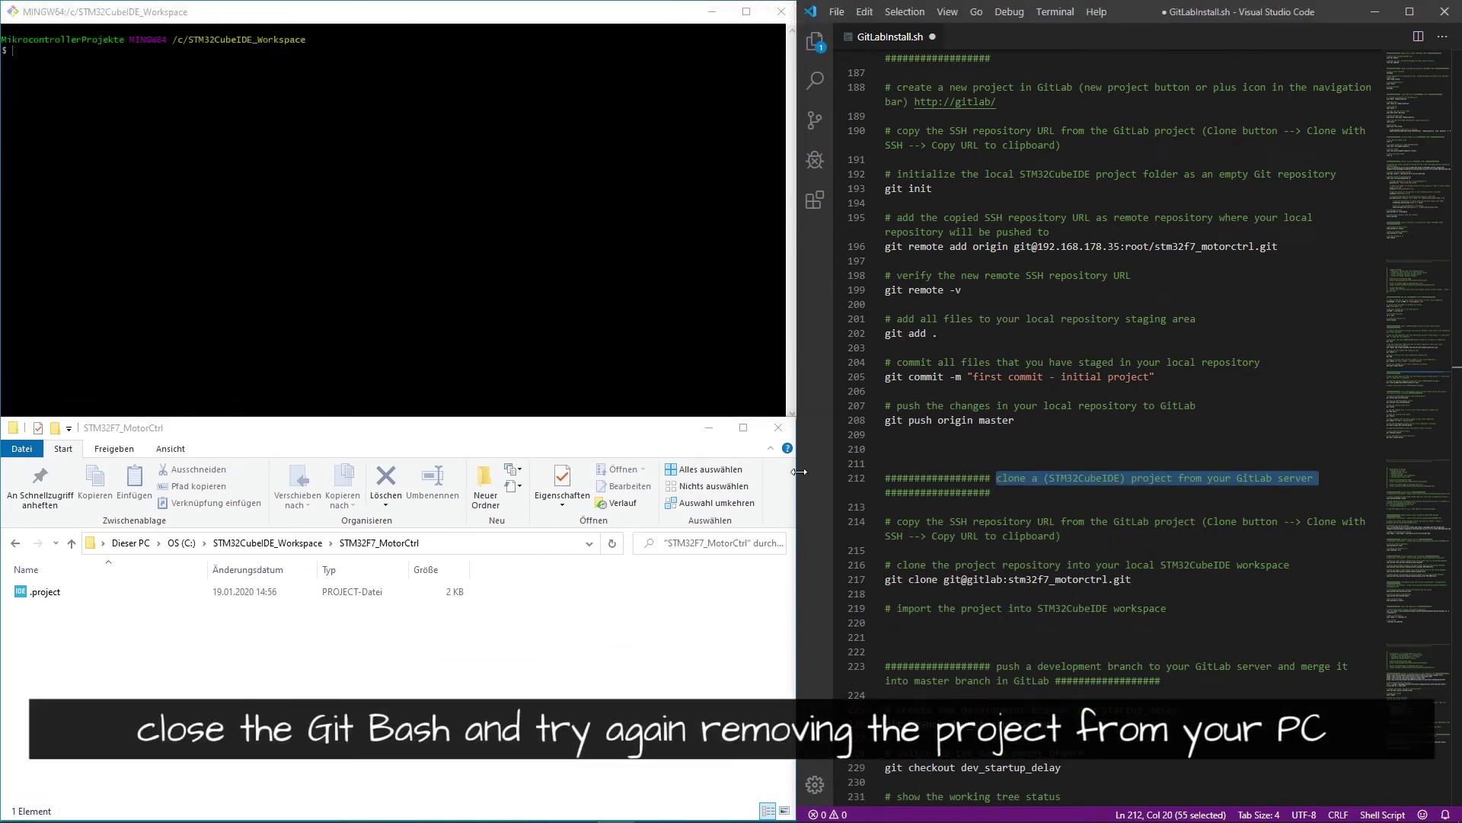
{"action": "key", "text": "alt+Tab"}
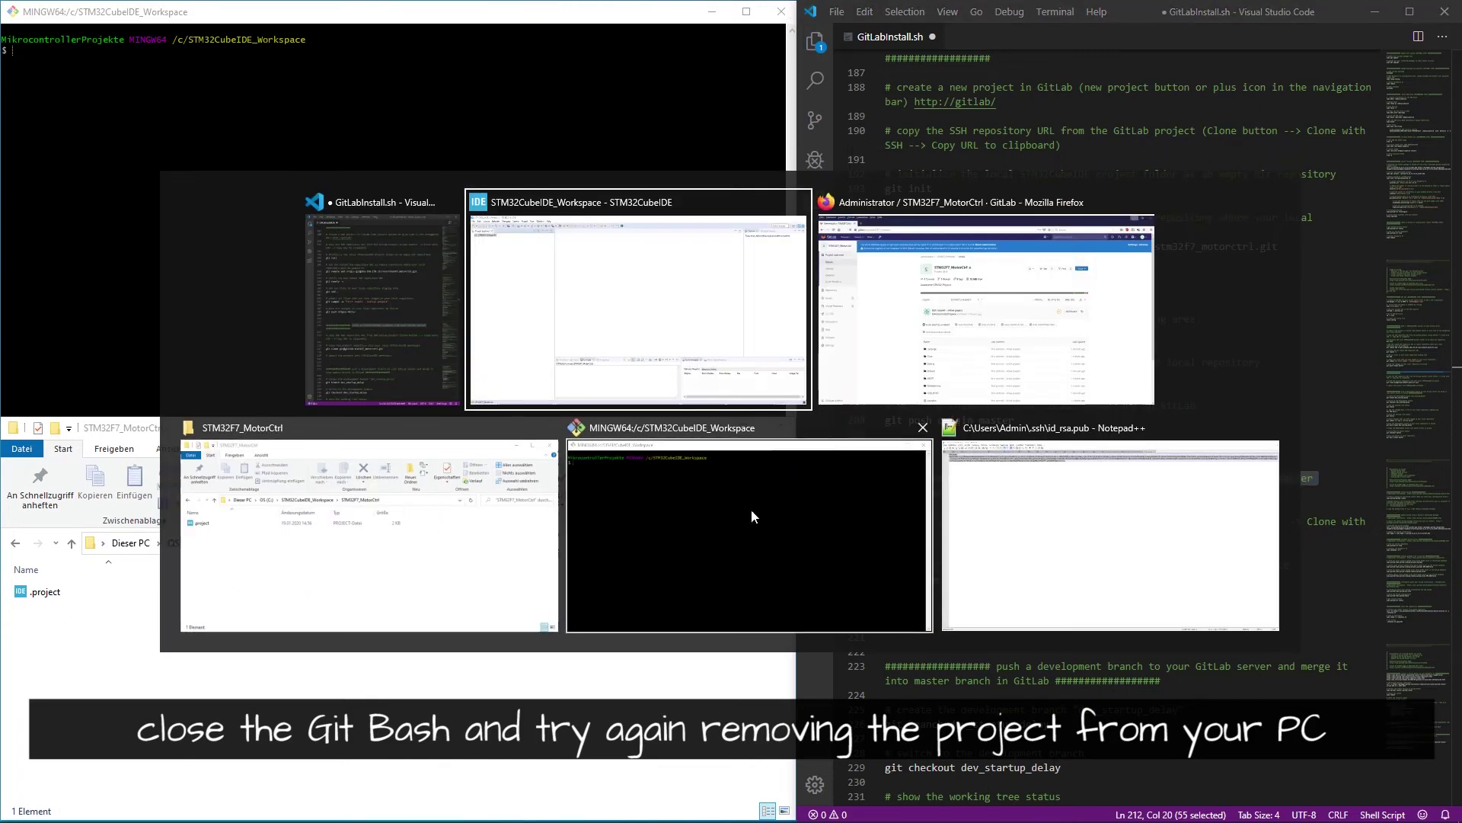
{"action": "left_click", "coordinate": [652, 297]}
{"action": "right_click", "coordinate": [77, 86]}
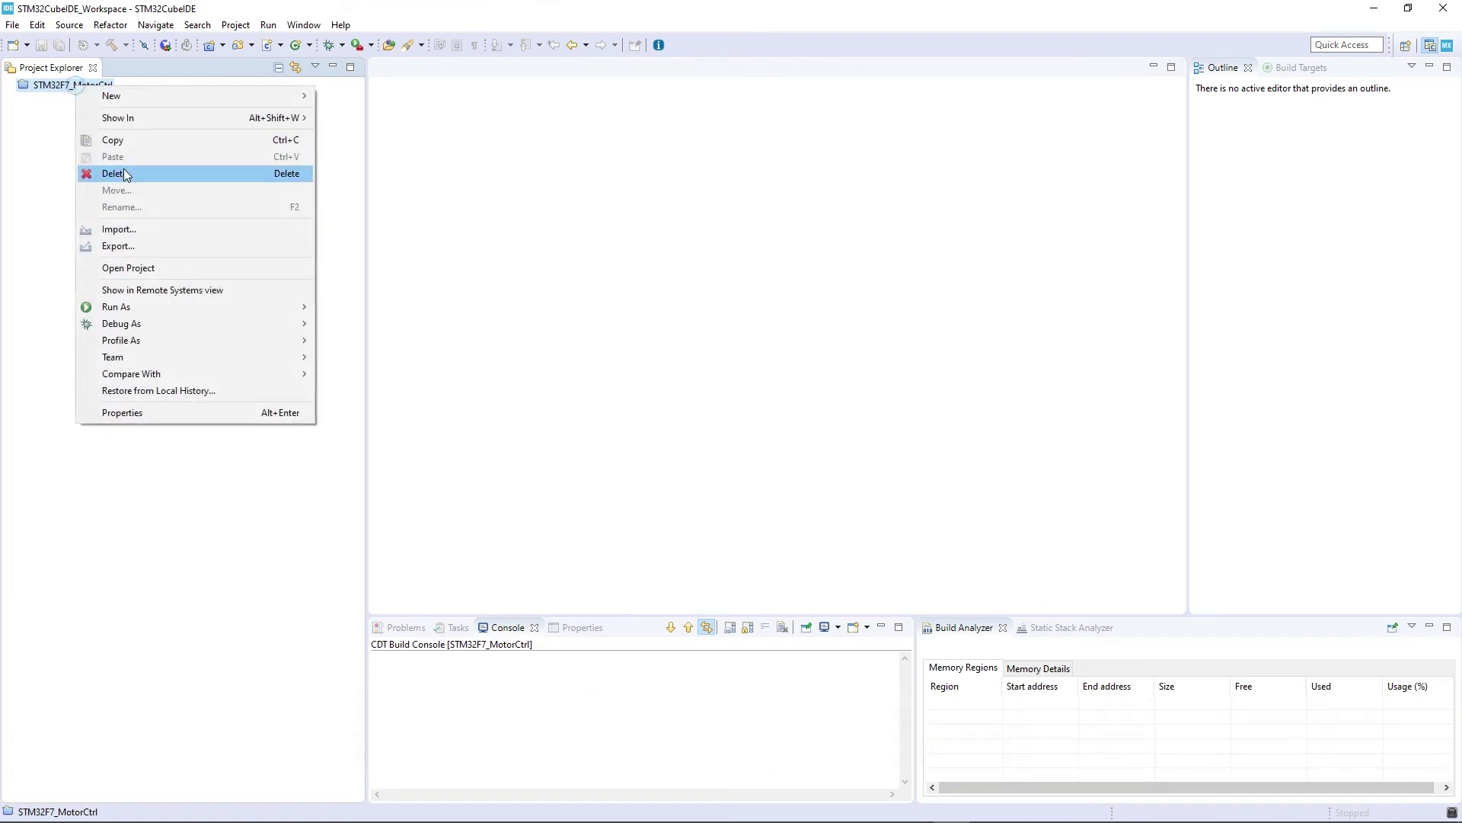
{"action": "left_click", "coordinate": [145, 179]}
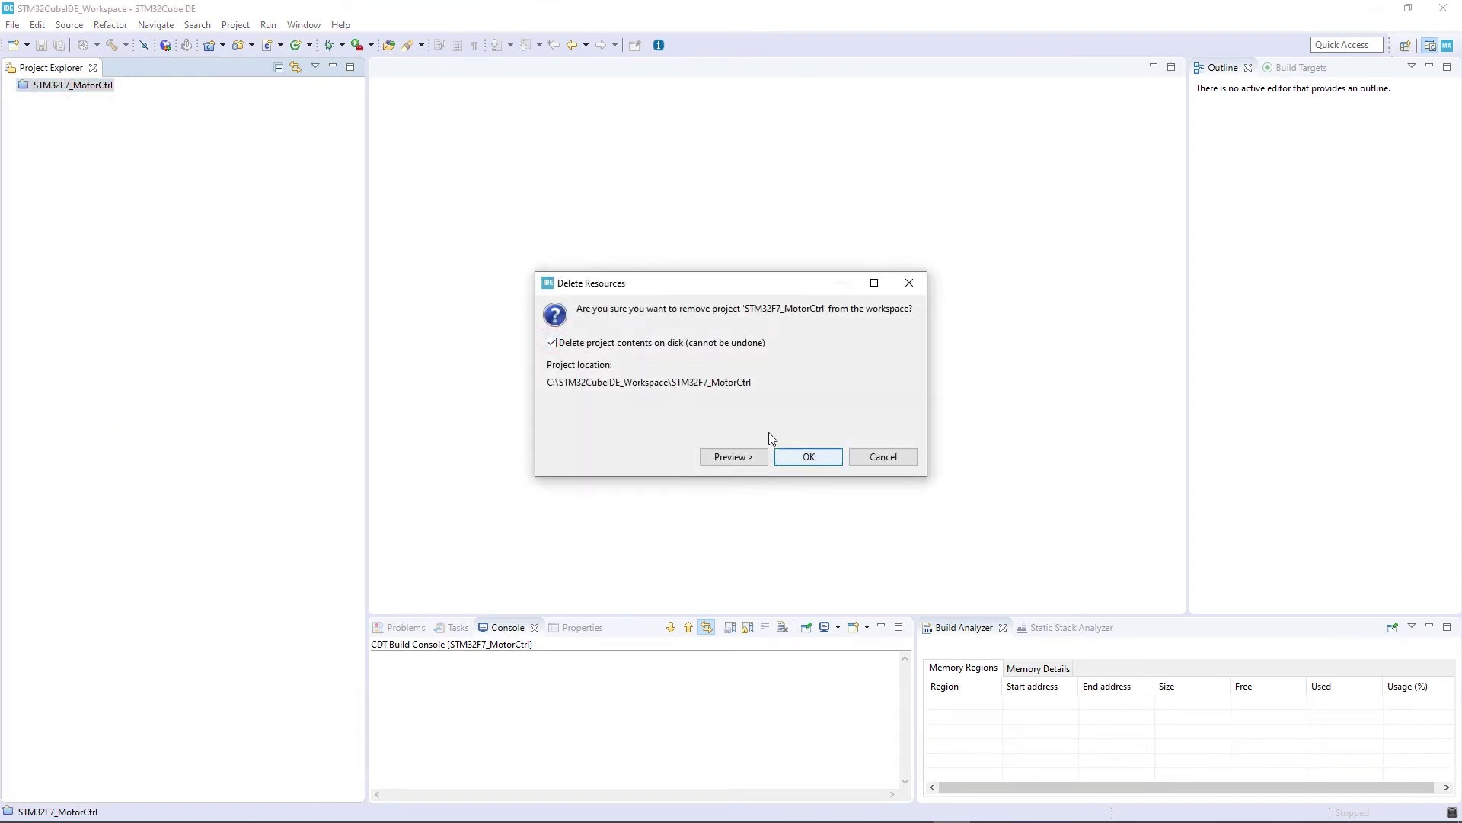
{"action": "left_click", "coordinate": [799, 456]}
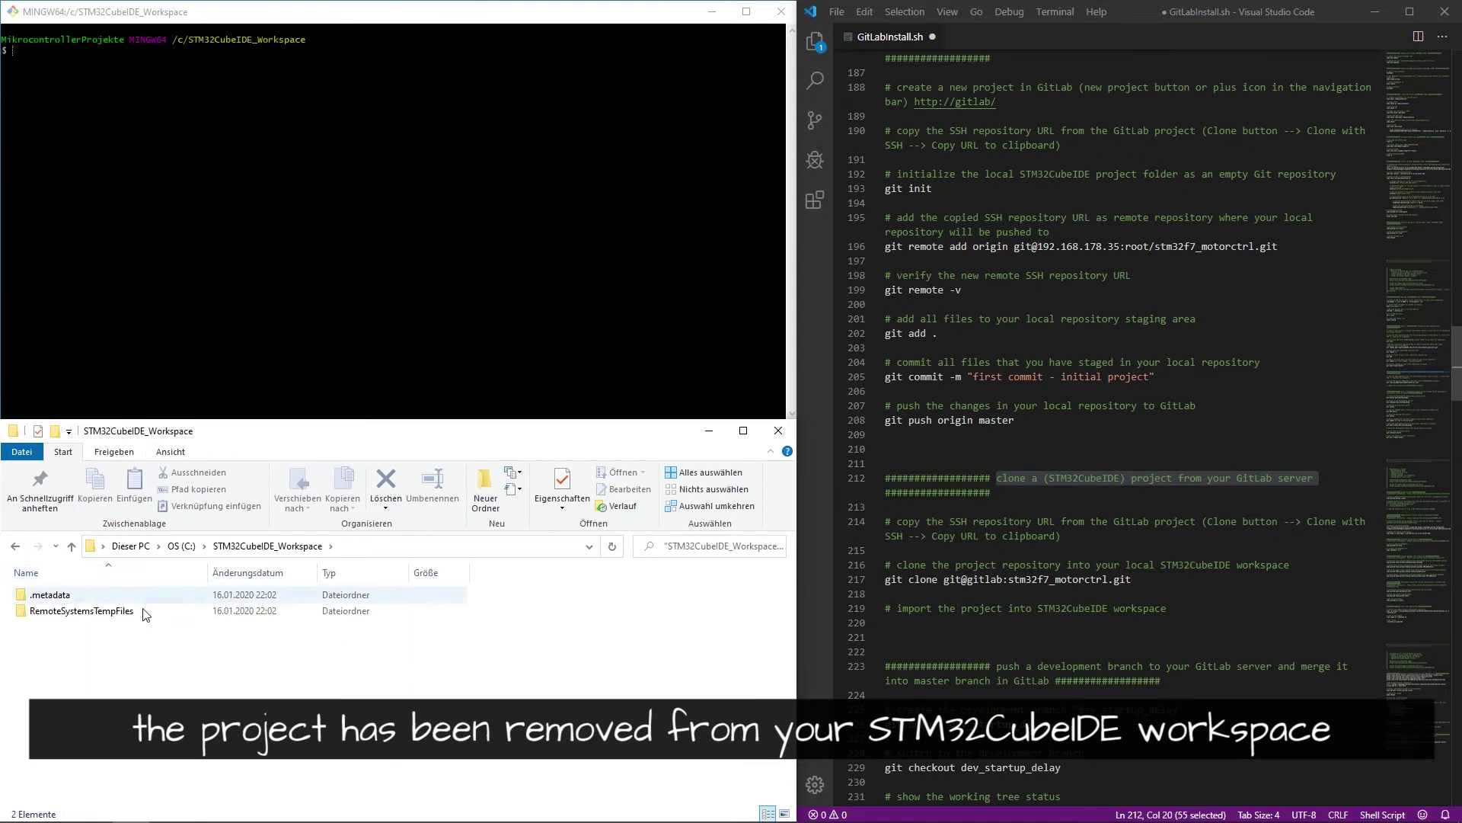
- Highlight the clone heading on script line 212, then return to the GitLab project page
{"action": "mouse_move", "coordinate": [84, 618]}
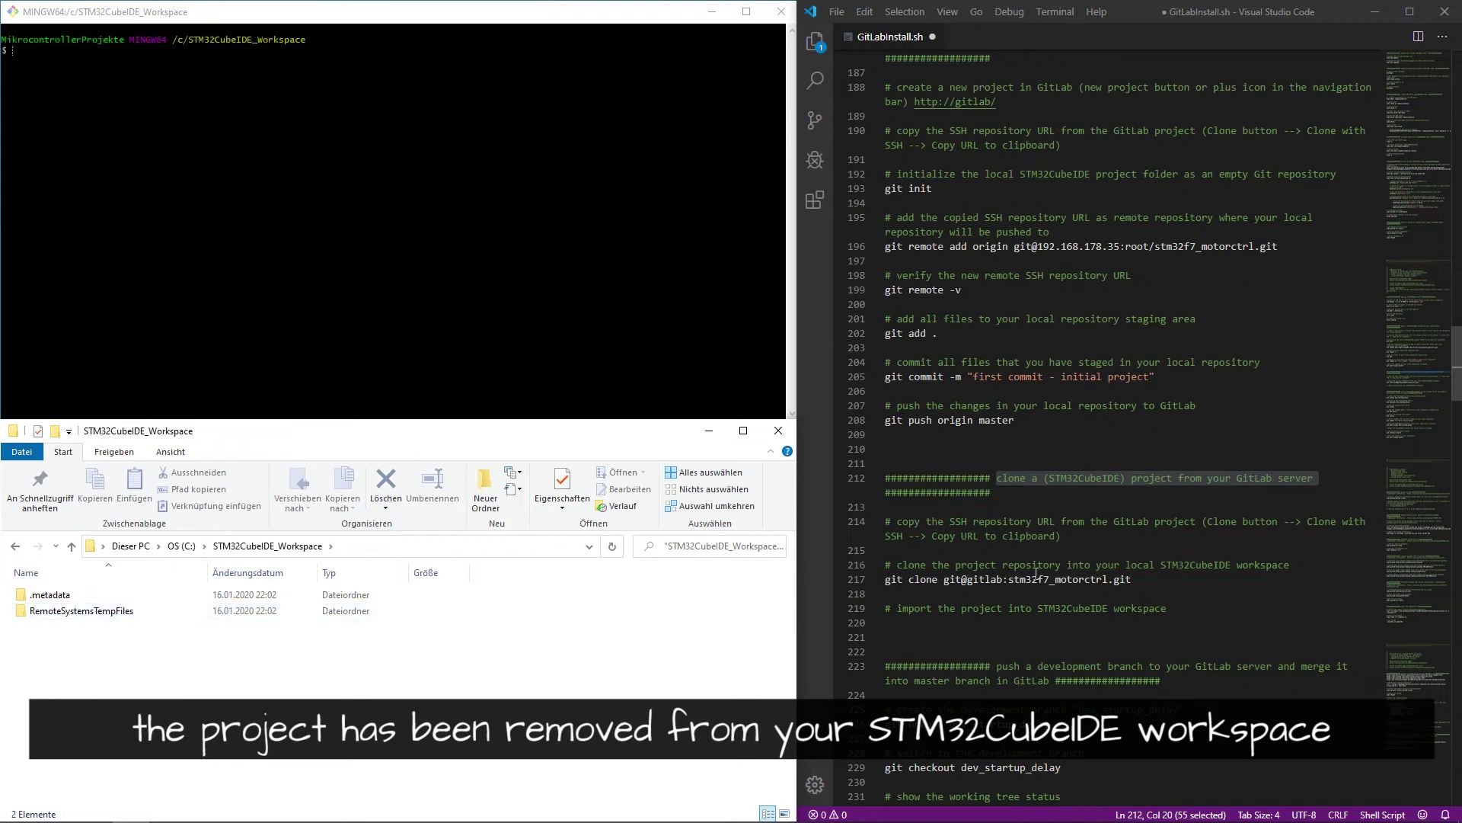
{"action": "left_click", "coordinate": [1183, 496]}
{"action": "scroll", "coordinate": [1173, 478], "scroll_direction": "down", "scroll_amount": 3}
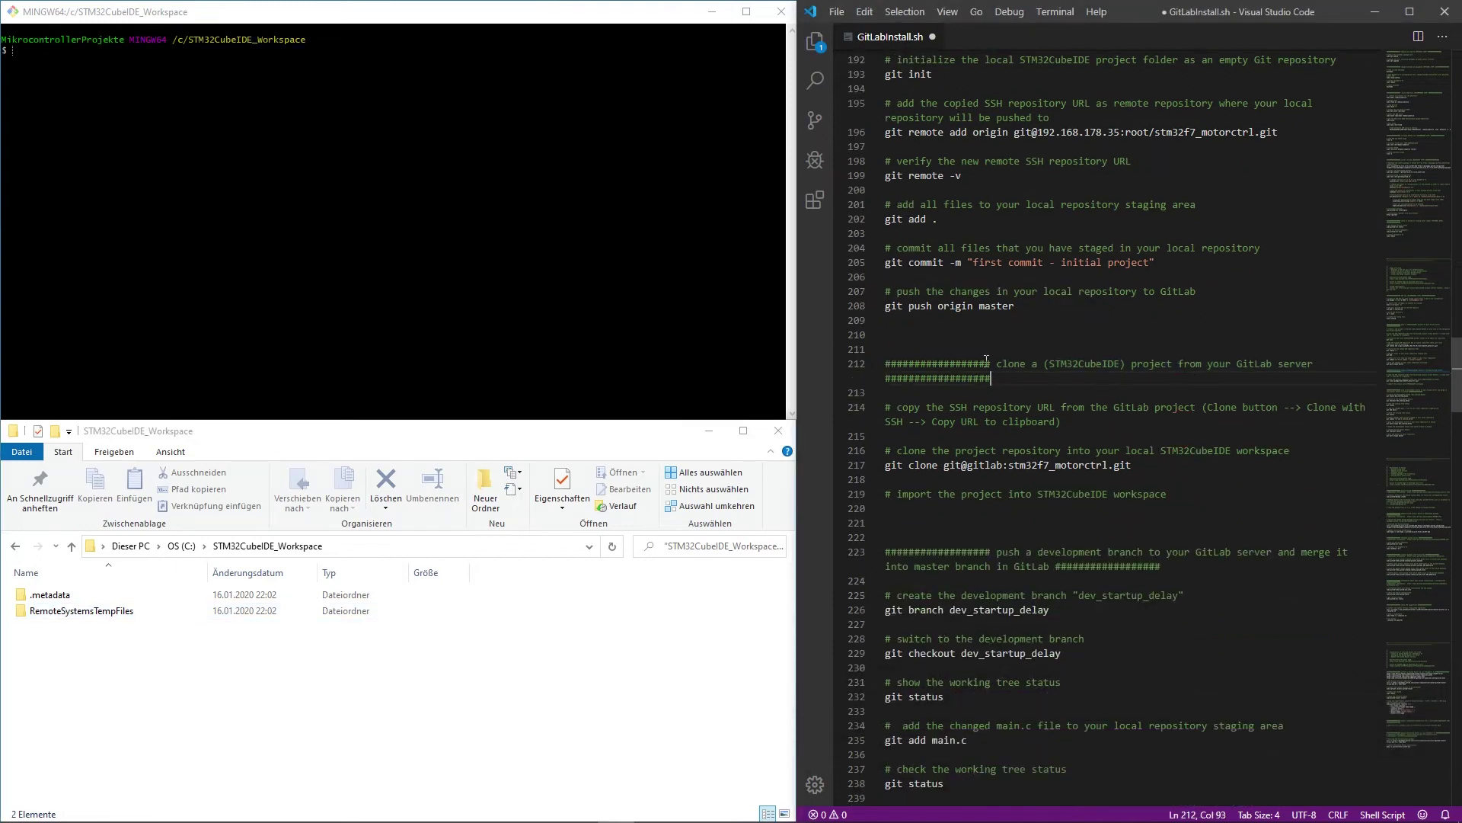
{"action": "left_click_drag", "start_coordinate": [1002, 364], "coordinate": [1325, 365]}
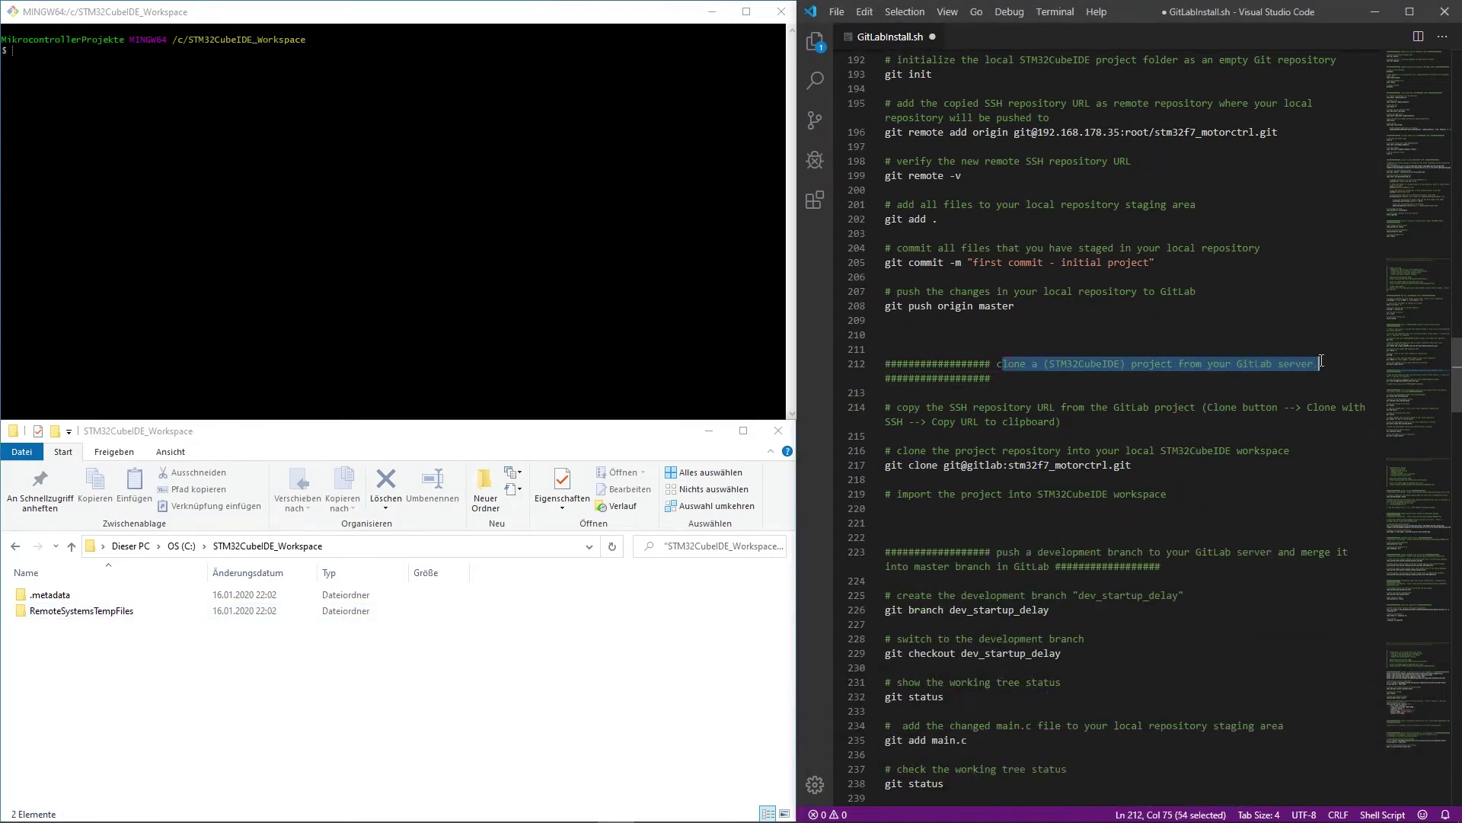
{"action": "left_click", "coordinate": [1091, 407]}
{"action": "key", "text": "alt+Tab"}
{"action": "key", "text": "Tab"}
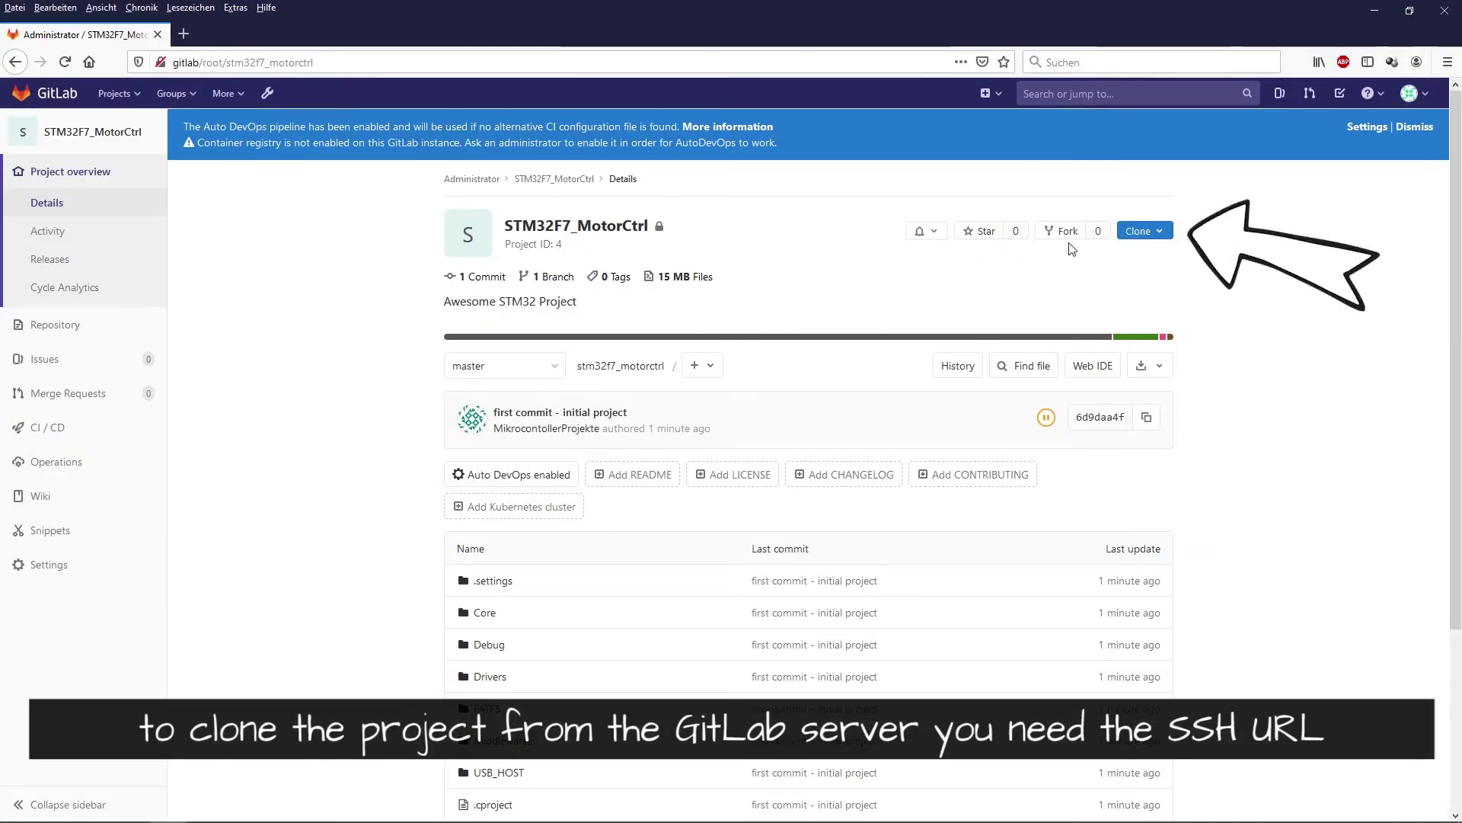
- Copy the project's SSH clone URL from GitLab's Clone menu
{"action": "left_click", "coordinate": [1159, 230]}
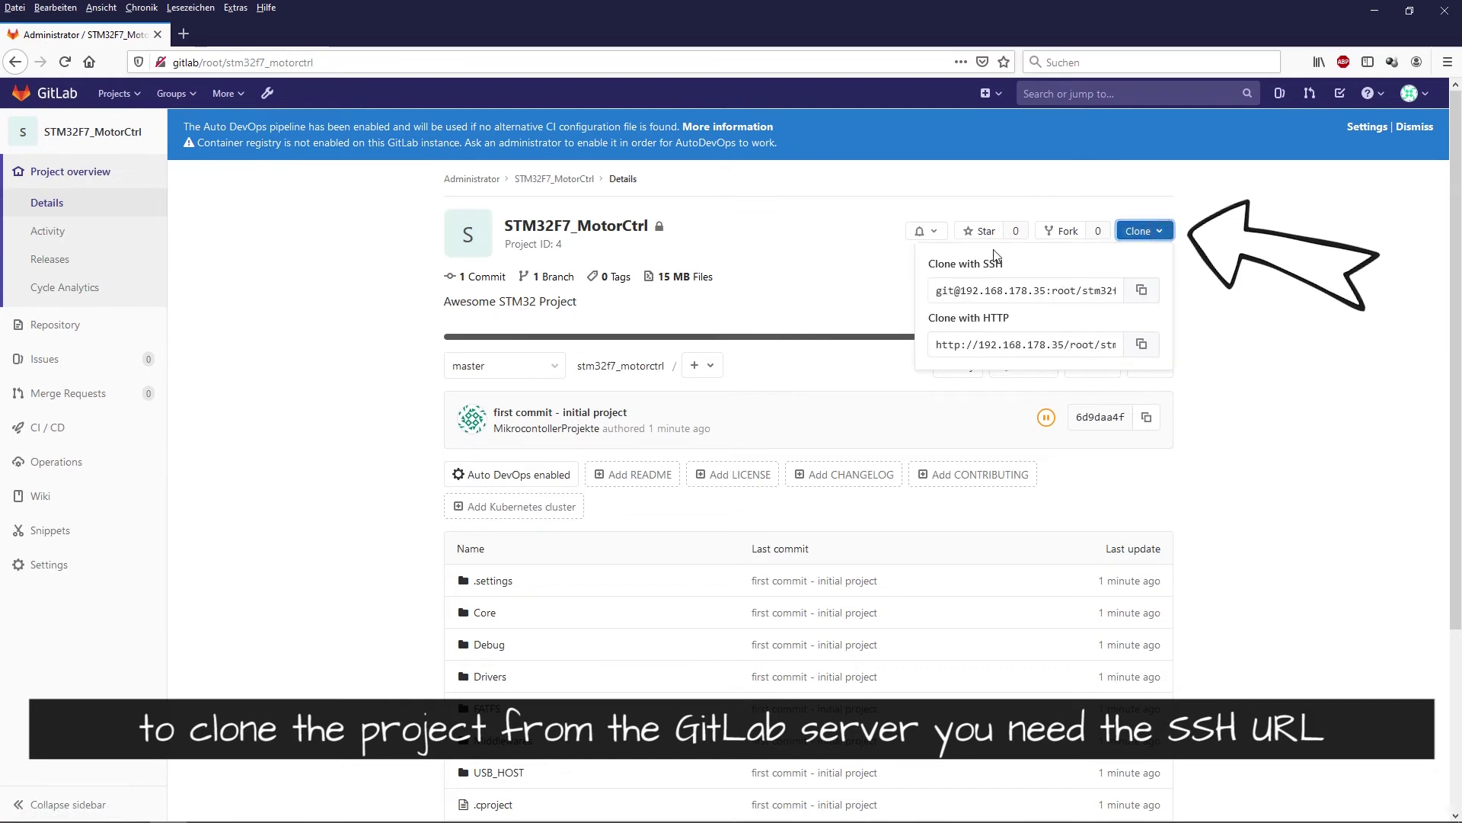
{"action": "mouse_move", "coordinate": [1009, 263]}
{"action": "left_mouse_down"}
{"action": "mouse_move", "coordinate": [1143, 233]}
{"action": "mouse_move", "coordinate": [1117, 239]}
{"action": "left_mouse_up"}
{"action": "left_click", "coordinate": [1161, 233]}
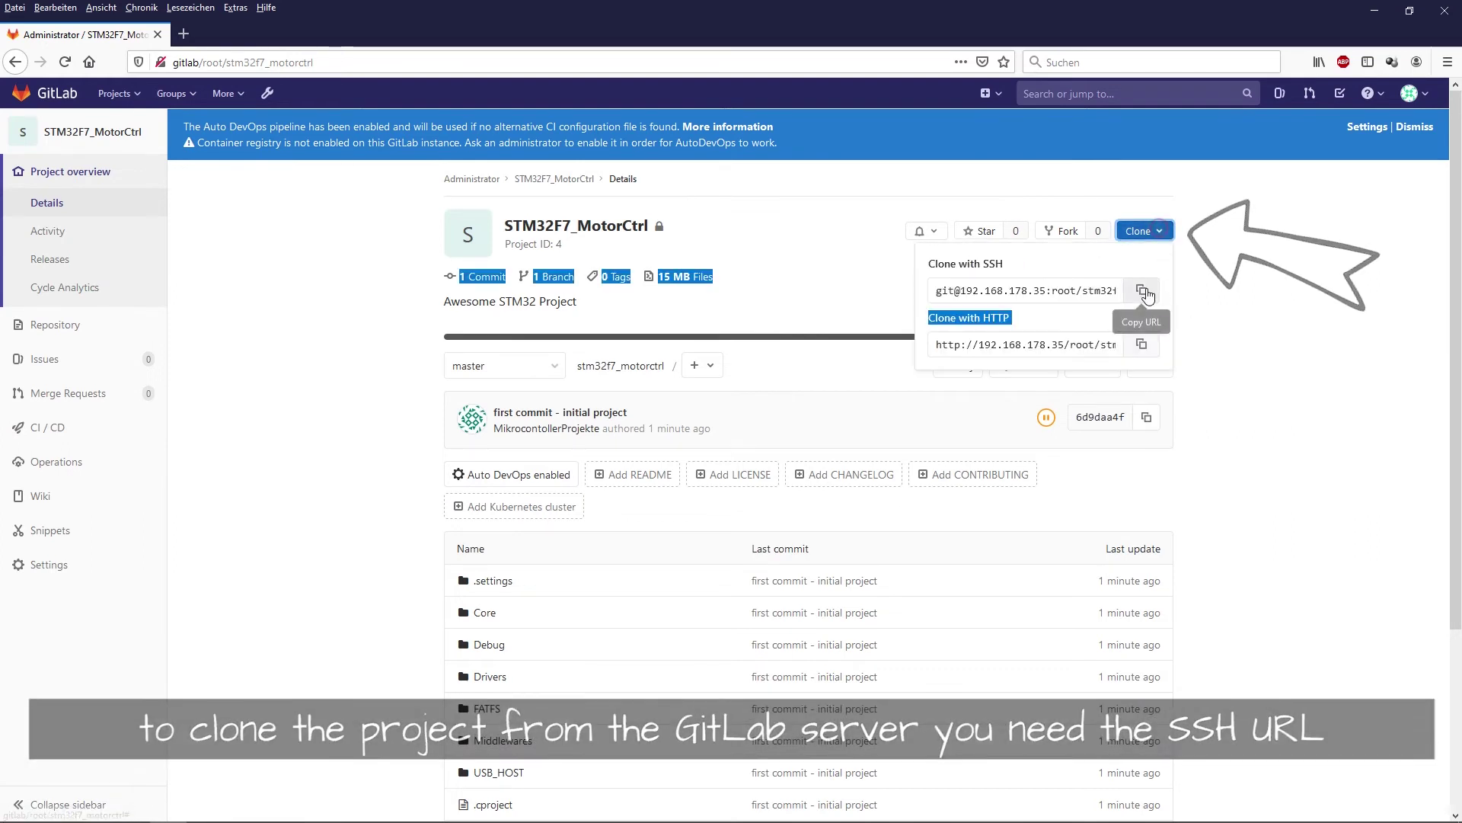
{"action": "left_click", "coordinate": [1160, 233]}
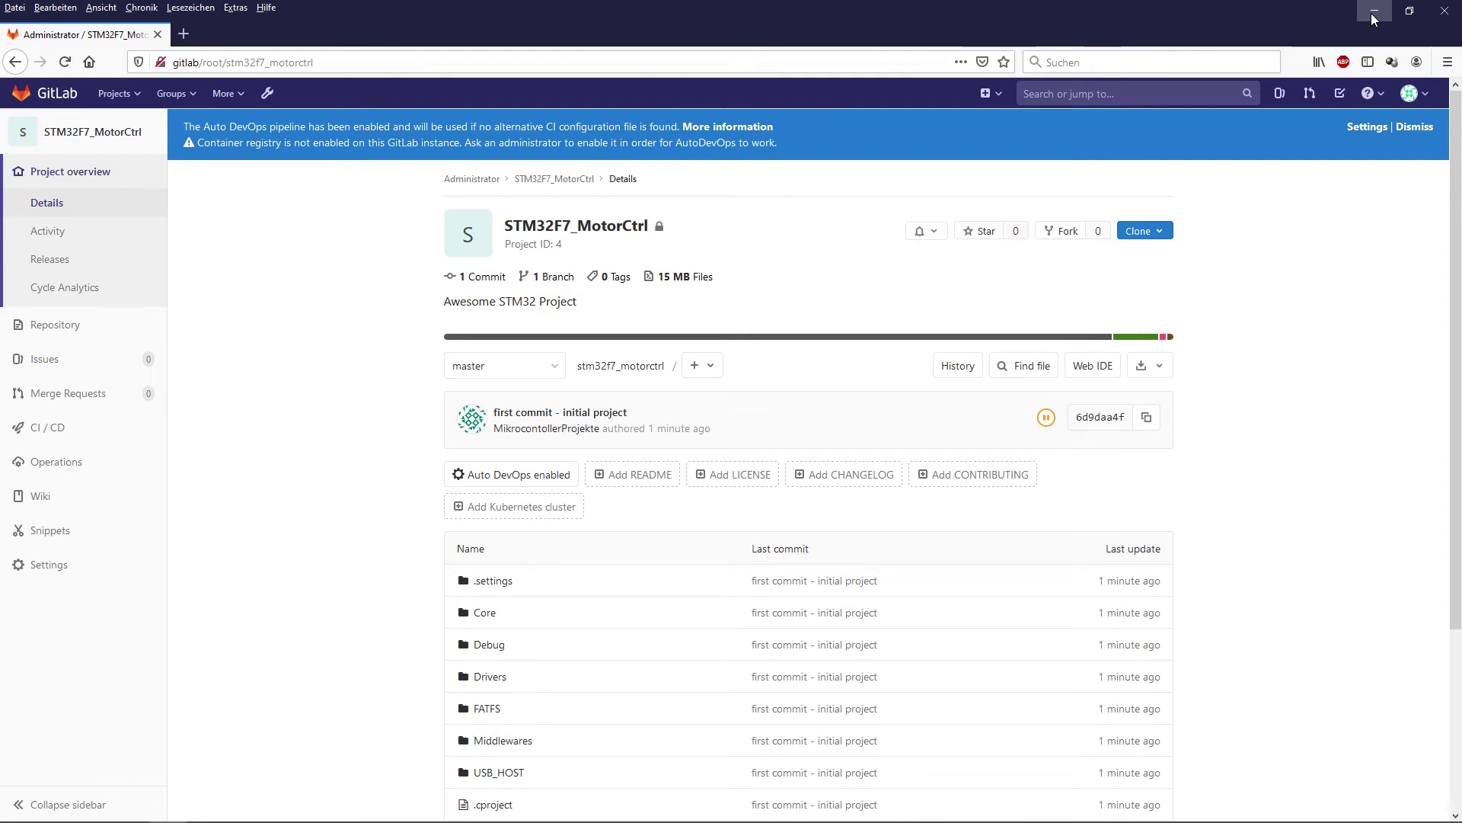
- Minimize Firefox and start Git Bash Here in the STM32CubeIDE_Workspace folder
{"action": "left_click", "coordinate": [1374, 12]}
{"action": "left_click", "coordinate": [355, 170]}
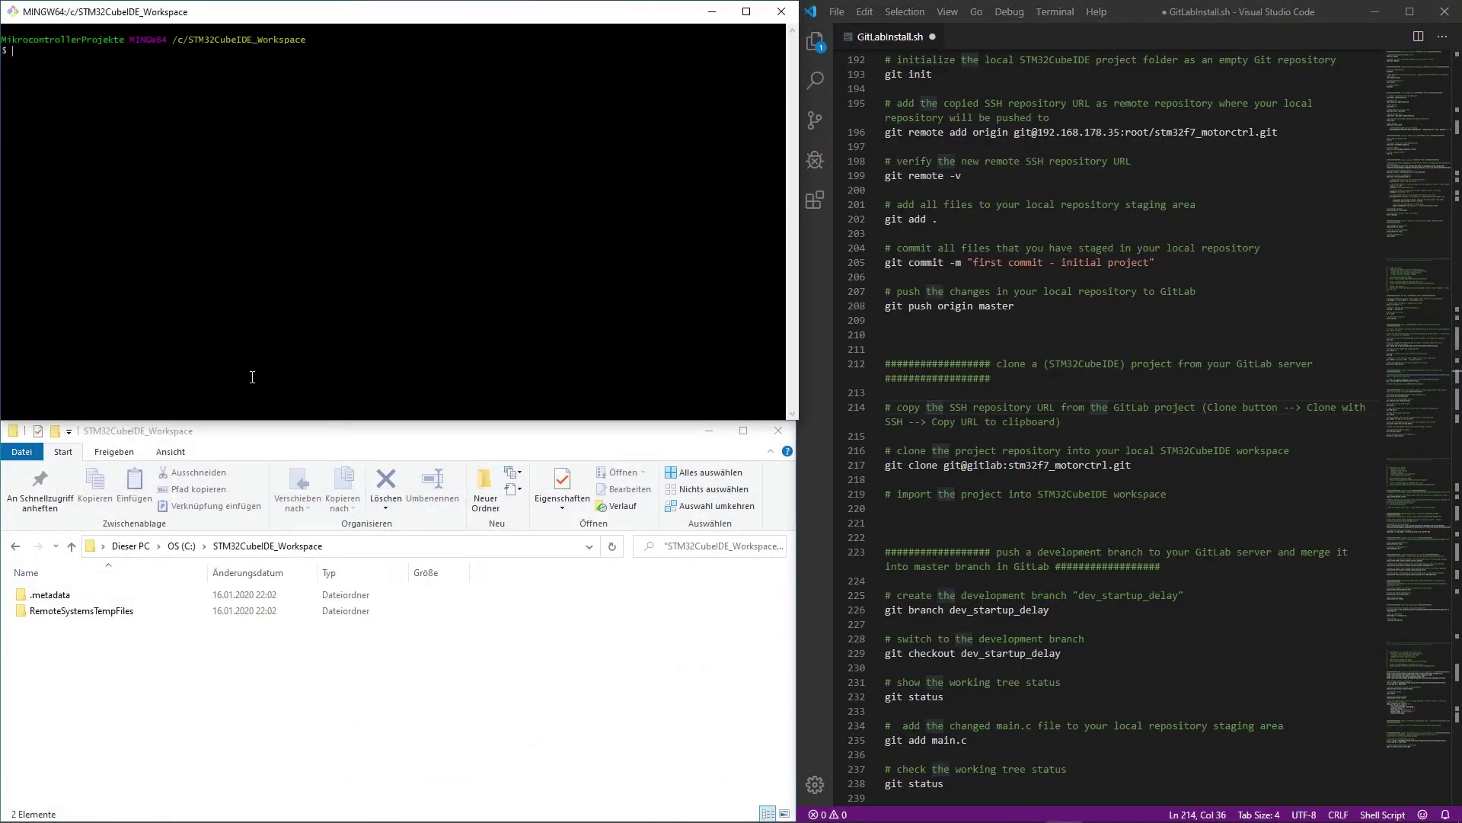
{"action": "right_click", "coordinate": [153, 682]}
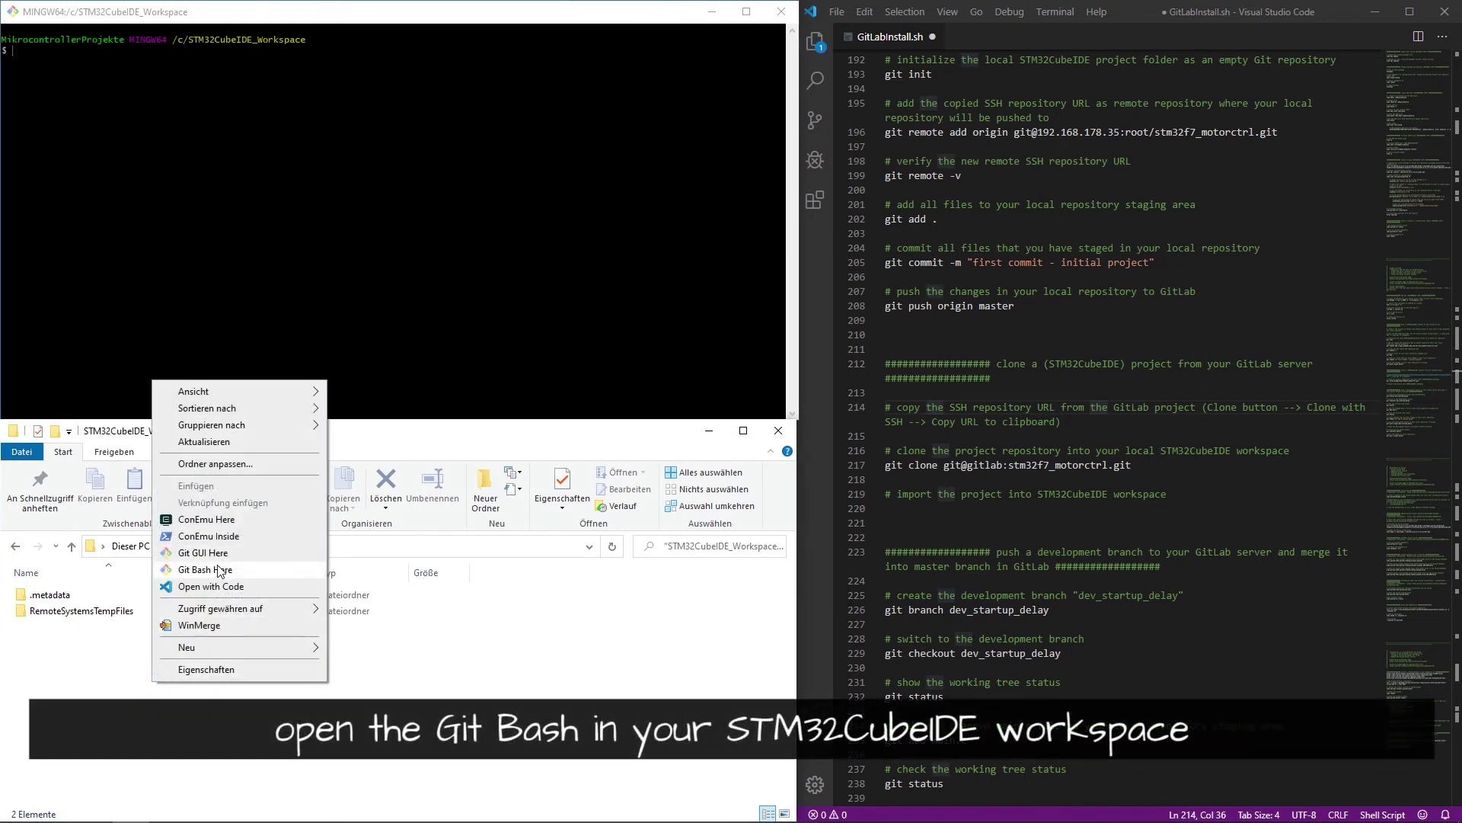